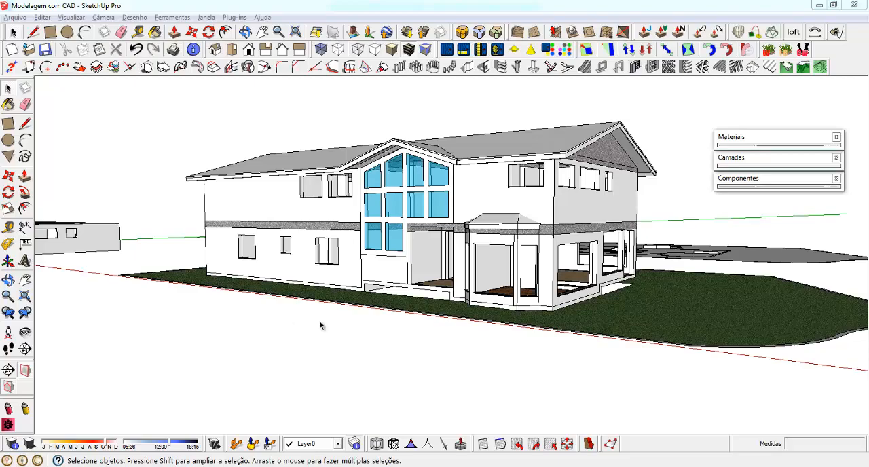
Move the facade's glass group 10 cm inward, from the opening's outer corner to the midpoint of the wall thickness
middle_click_drag(574, 210, 358, 204)
scroll(358, 205, "up", 2)
scroll(358, 204, "up", 1)
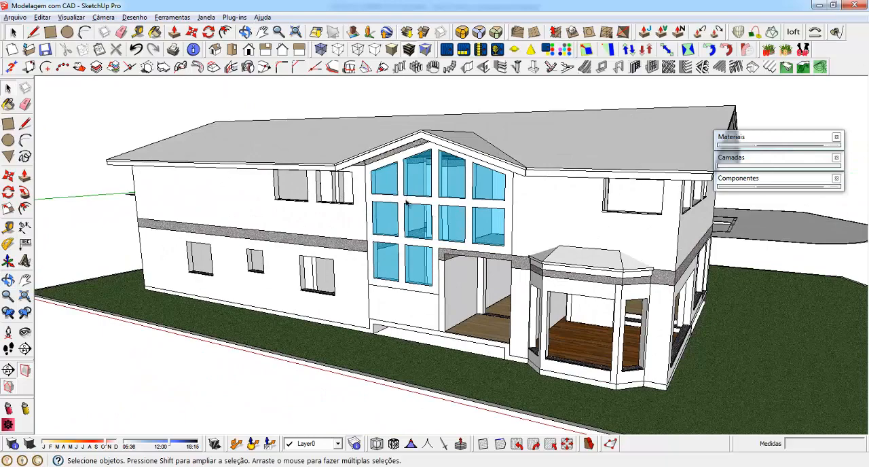
middle_click_drag(502, 224, 661, 213)
scroll(558, 193, "up", 2)
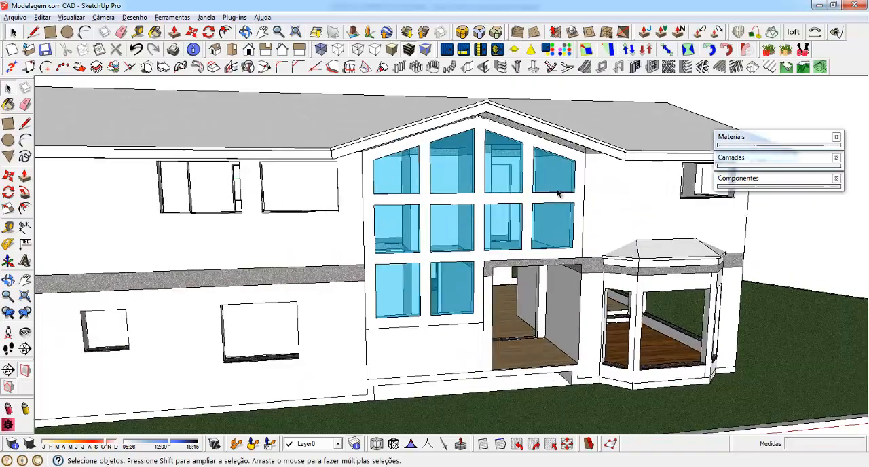
middle_click_drag(347, 227, 344, 207)
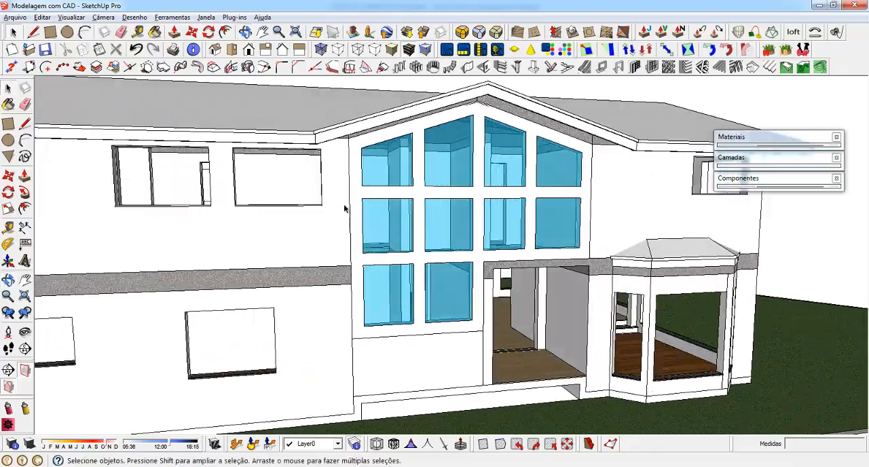
scroll(377, 176, "up", 3)
left_click(382, 161)
scroll(438, 190, "down", 3)
mouse_move(494, 206)
middle_mouse_down()
mouse_move(351, 208)
mouse_move(506, 215)
middle_mouse_up()
scroll(455, 309, "down", 2)
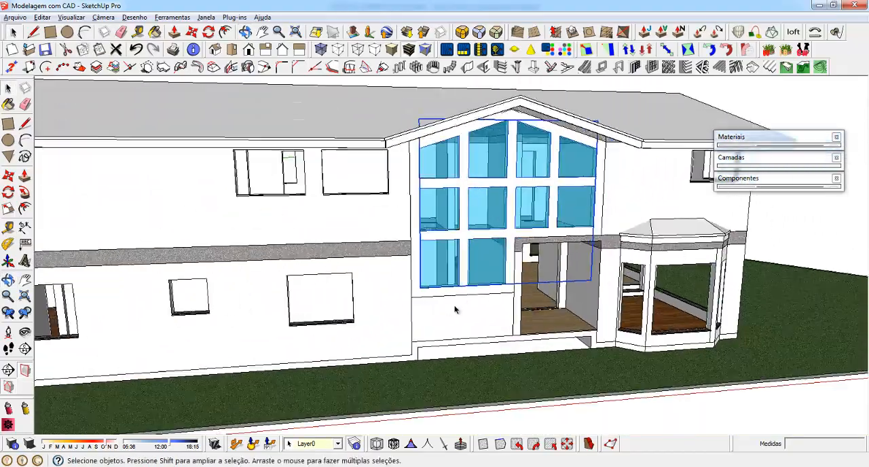
scroll(455, 309, "up", 3)
middle_click_drag(437, 272, 346, 330)
scroll(316, 324, "up", 2)
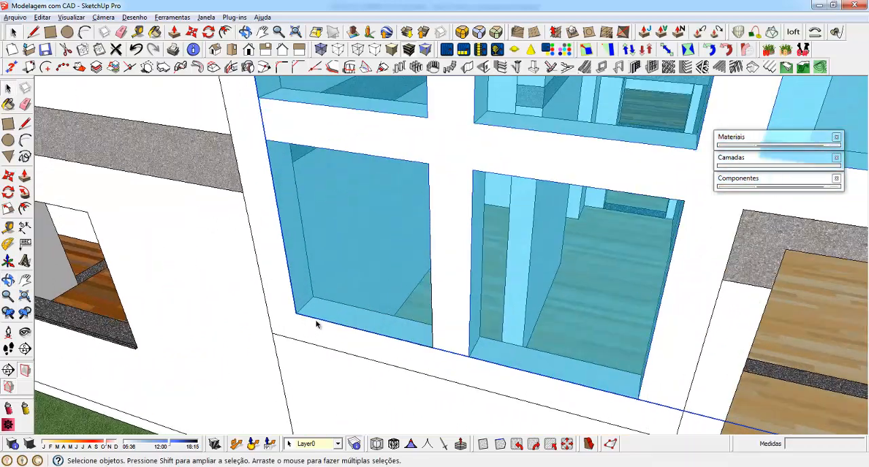
scroll(317, 324, "up", 1)
key("m")
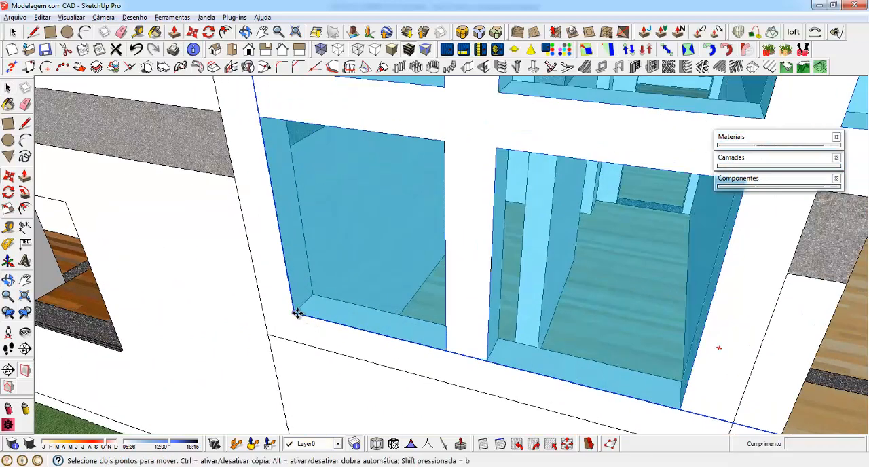
left_click(296, 314)
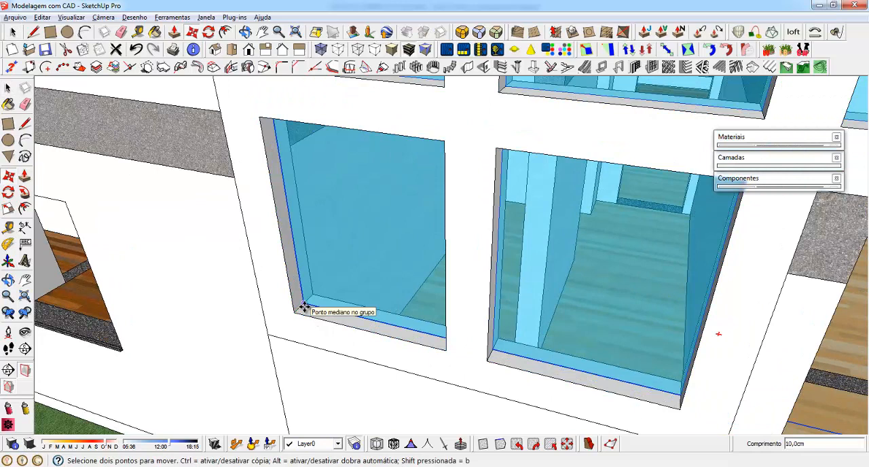
left_click(304, 307)
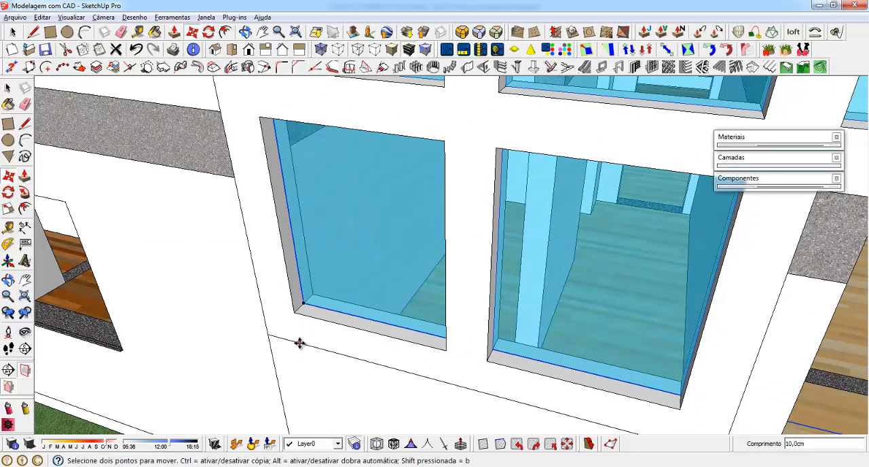
key("t")
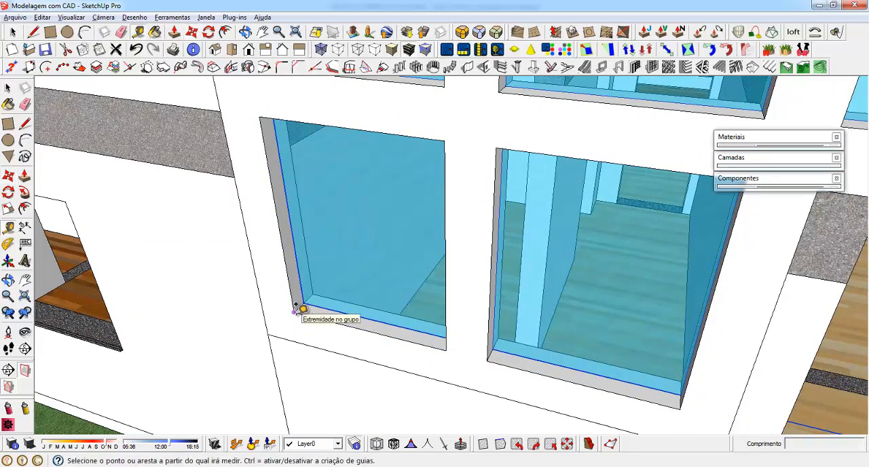
key("space")
Open the glass group and check that its upper panes can be selected as separate faces, then leave the group
scroll(330, 301, "down", 5)
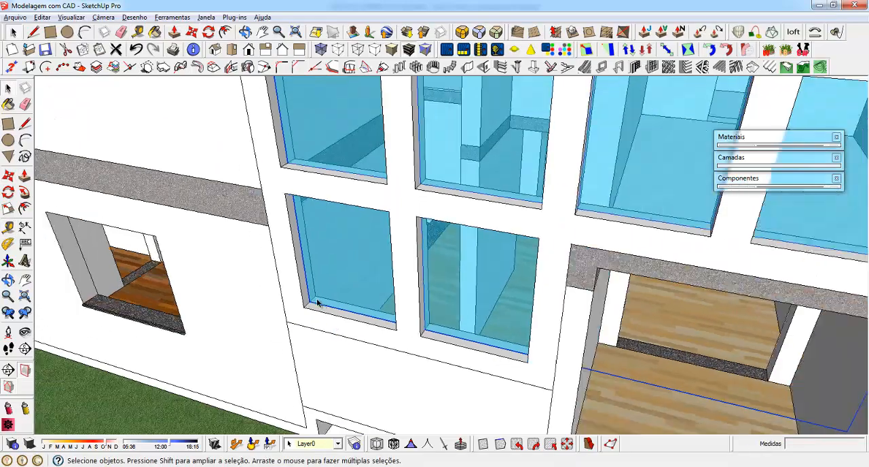
middle_click_drag(305, 303, 515, 234)
scroll(431, 340, "down", 8)
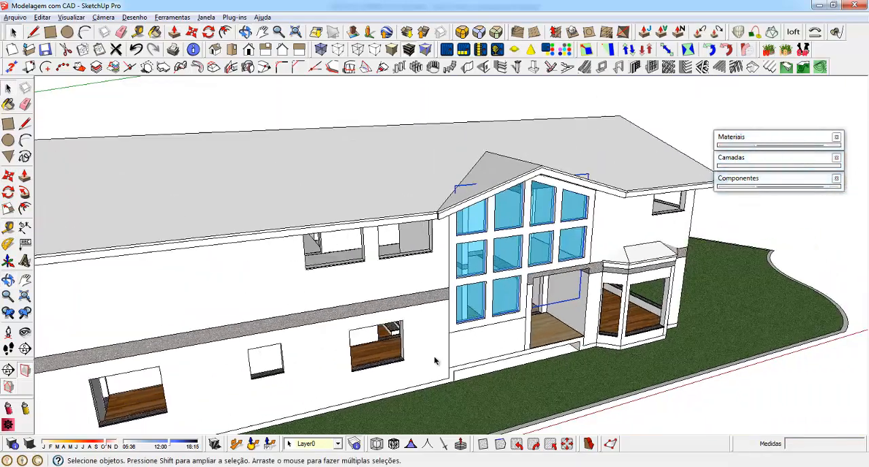
middle_click_drag(474, 283, 455, 231)
scroll(447, 211, "up", 3)
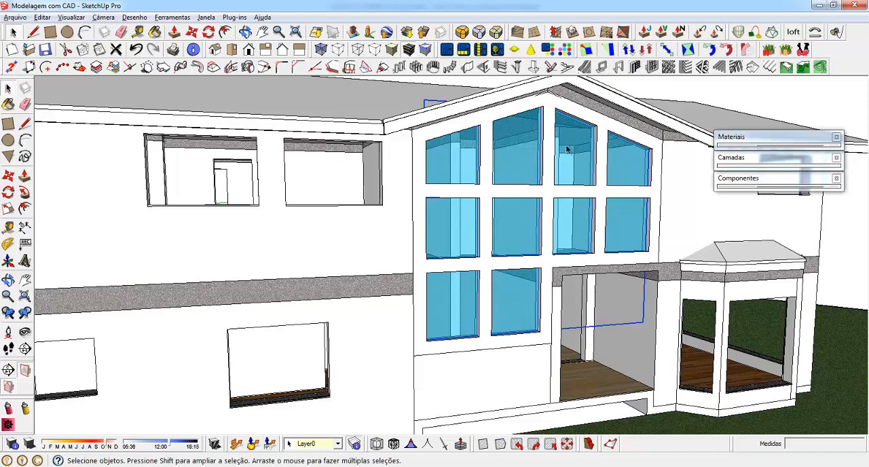
middle_click_drag(577, 192, 369, 195)
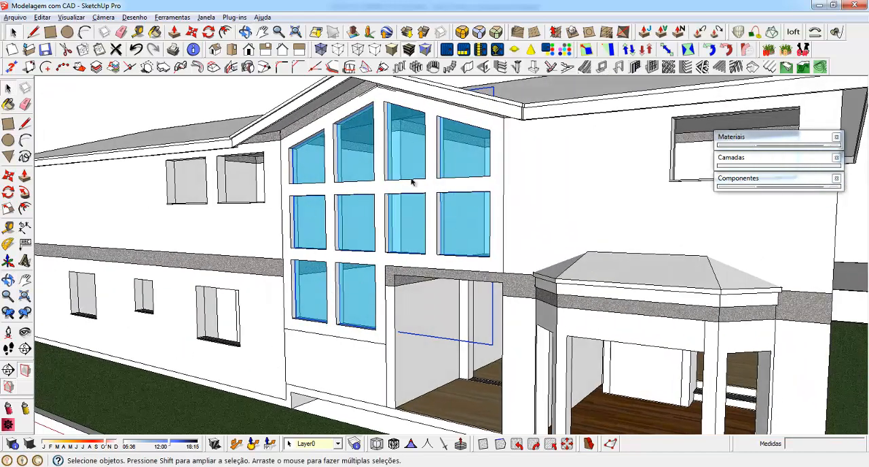
double_click(303, 162)
left_click(307, 163)
left_click(358, 152)
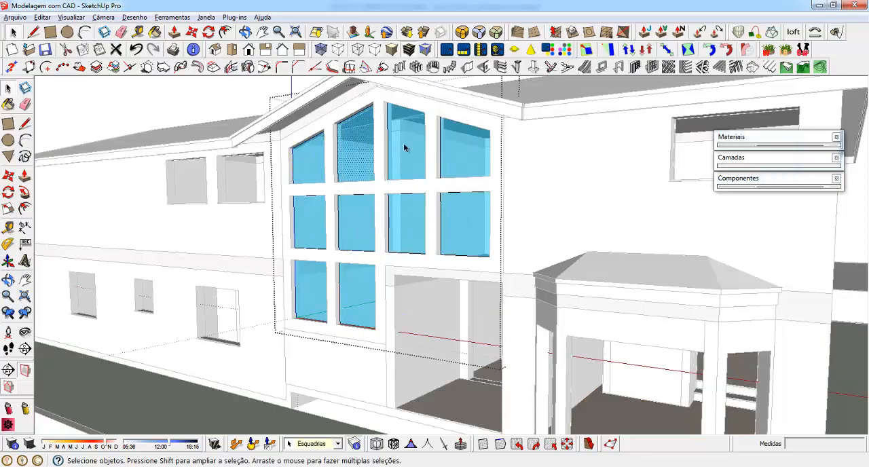
left_click(406, 146)
left_click(463, 153)
left_click(465, 203)
key("Escape")
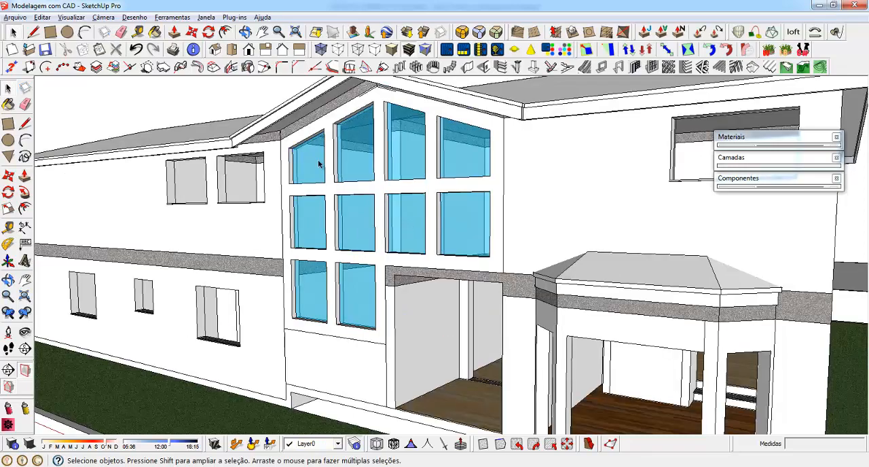
Select the glass group, start the 1001bit Create Window Frame command and choose the bevelled edge profile
left_click(316, 160)
middle_click_drag(315, 160, 509, 145)
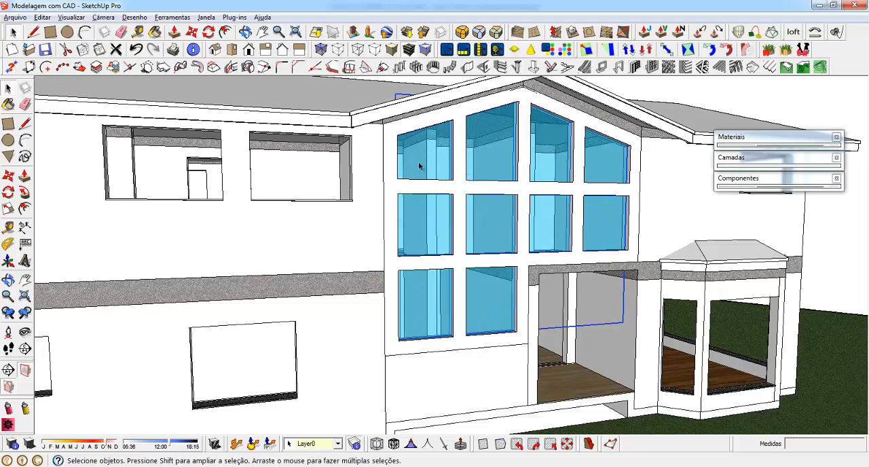
scroll(425, 153, "down", 2)
scroll(408, 143, "up", 8)
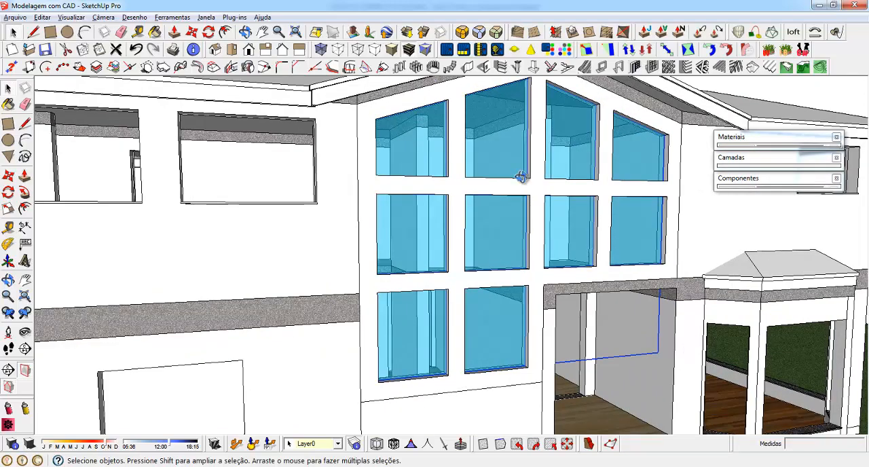
scroll(390, 131, "up", 3)
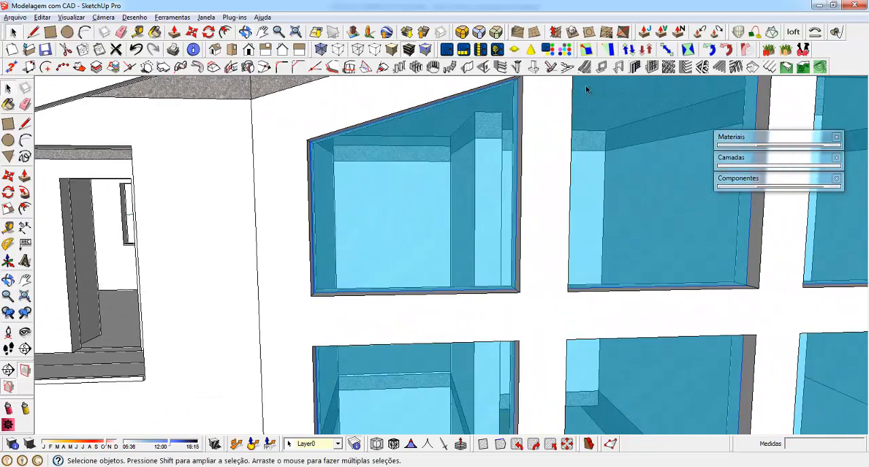
left_click(606, 68)
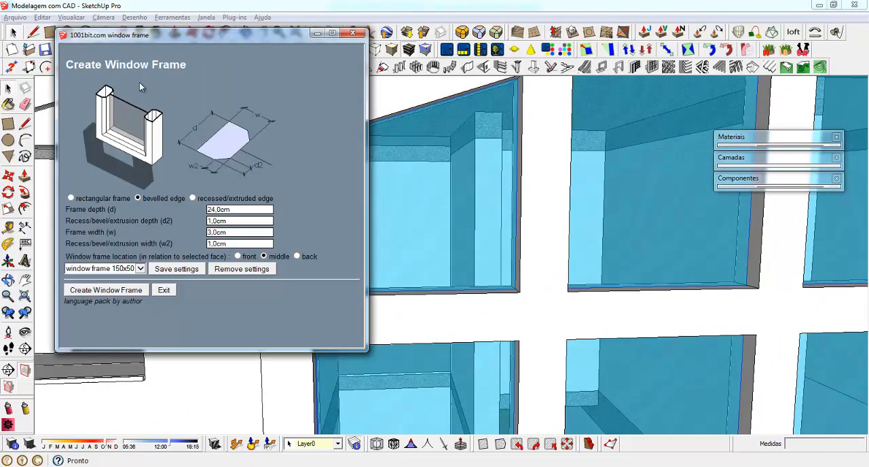
left_click(72, 198)
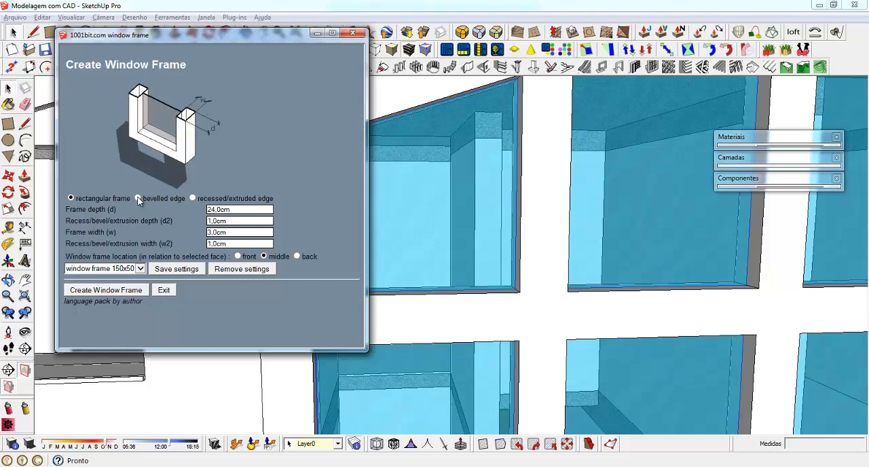
left_click(139, 198)
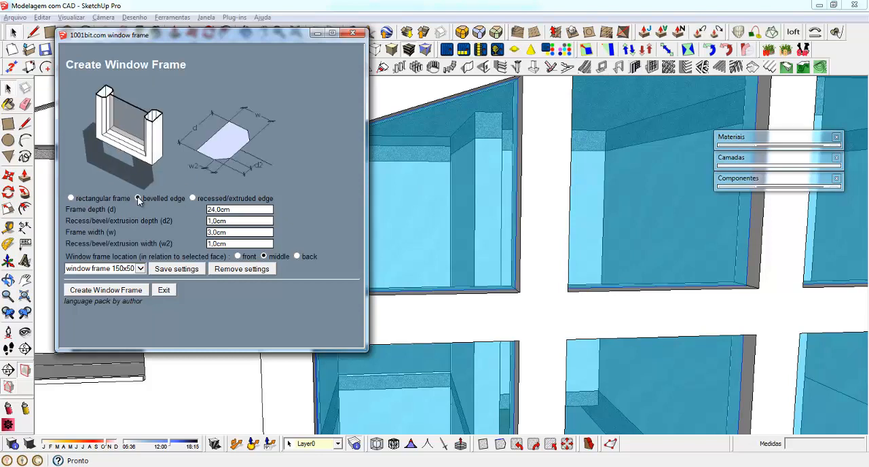
Set the window frame depth to 24 and the recess/bevel/extrusion depth to 2
double_click(253, 209)
type("15")
double_click(248, 221)
double_click(238, 210)
double_click(241, 221)
left_click_drag(93, 220, 172, 221)
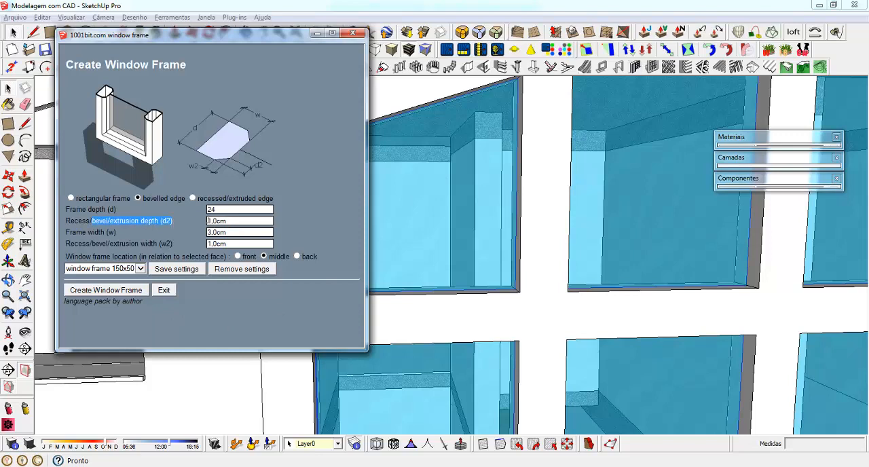
left_click(167, 221)
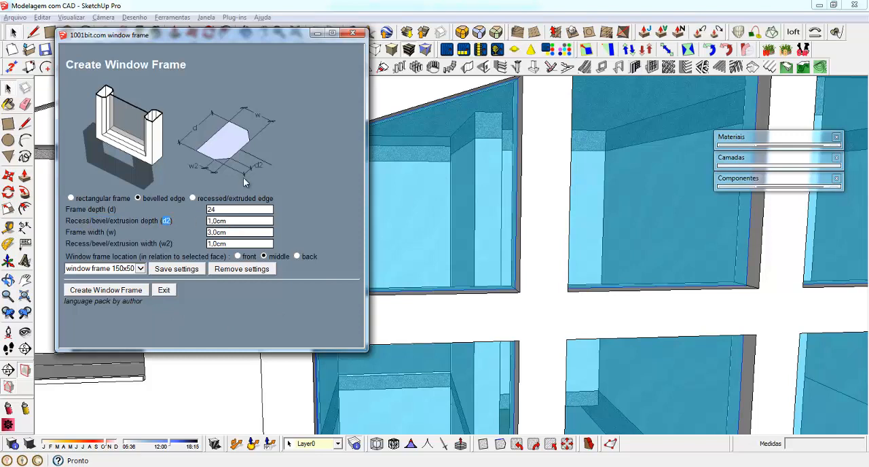
double_click(237, 221)
type("2")
Set the frame width to 4 and the recess/bevel/extrusion width to 3
double_click(250, 233)
left_click_drag(67, 233, 111, 233)
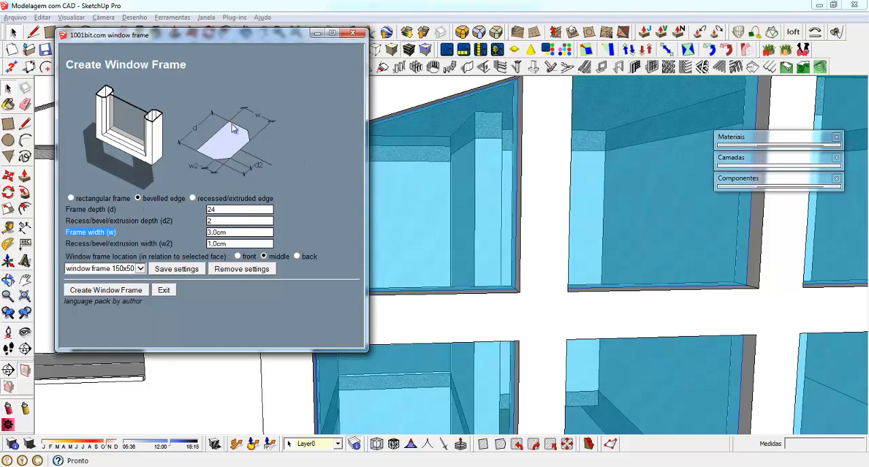
double_click(229, 232)
type("4,5")
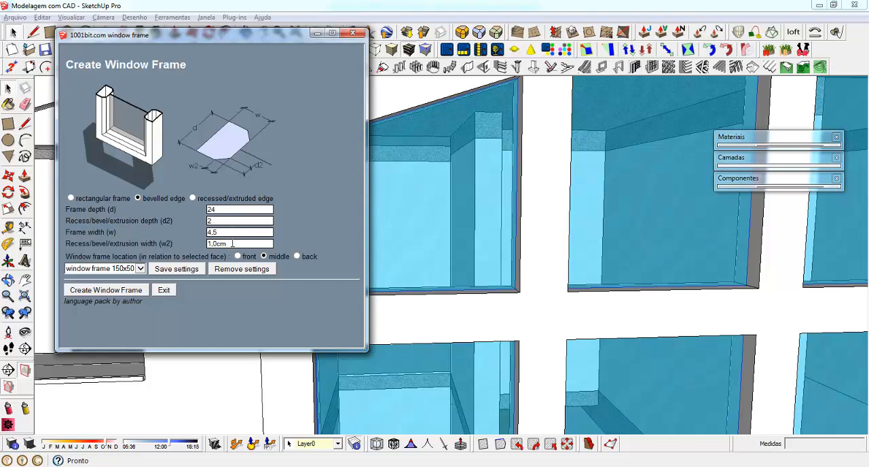
double_click(232, 243)
type("3")
Create the window frame on the sloped glass pane at the upper left of the gable facade
left_click(107, 294)
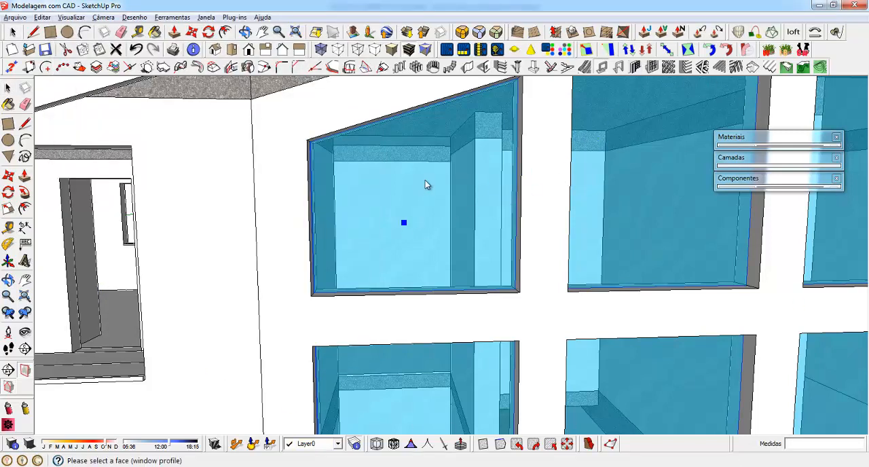
left_click(385, 180)
middle_click_drag(385, 181, 438, 229)
scroll(390, 188, "down", 3)
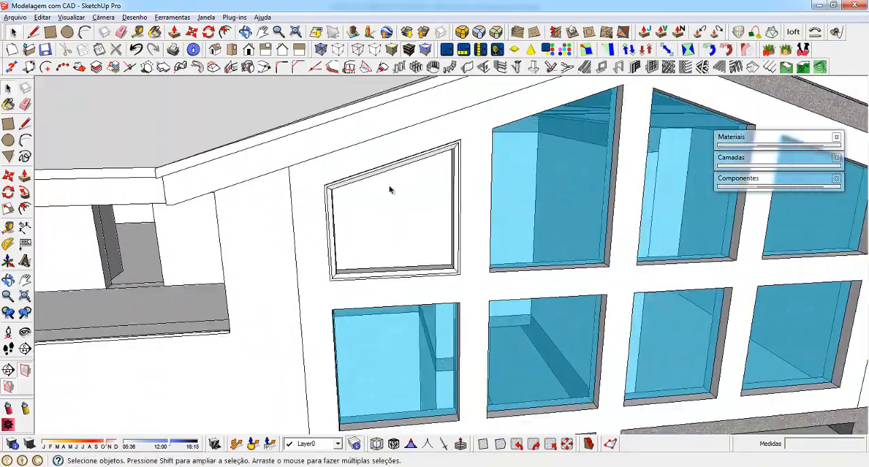
Hide the roof, the structure directly beneath it, and the gable beam together with the upper ceiling slab
middle_click_drag(389, 188, 398, 258)
left_click(274, 236)
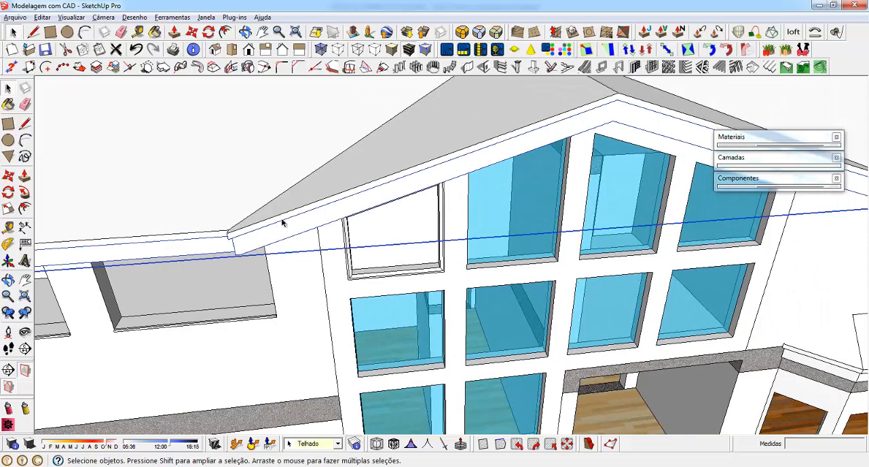
right_click(286, 215)
left_click(318, 187)
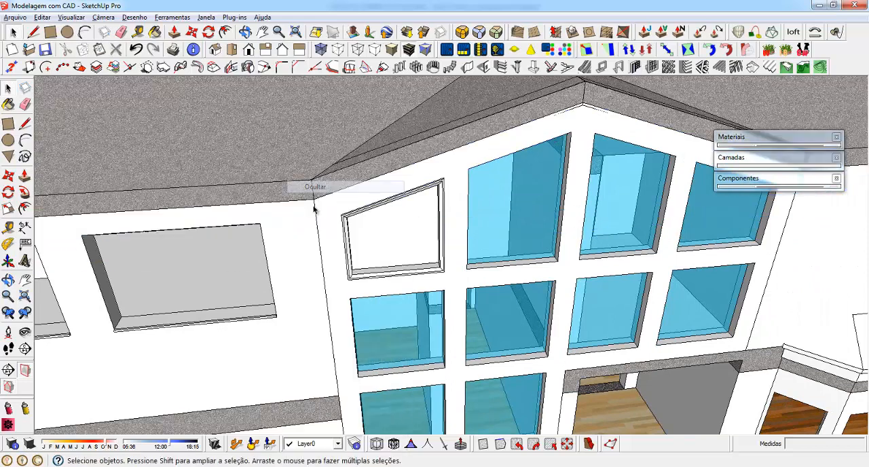
right_click(263, 124)
left_click(306, 155)
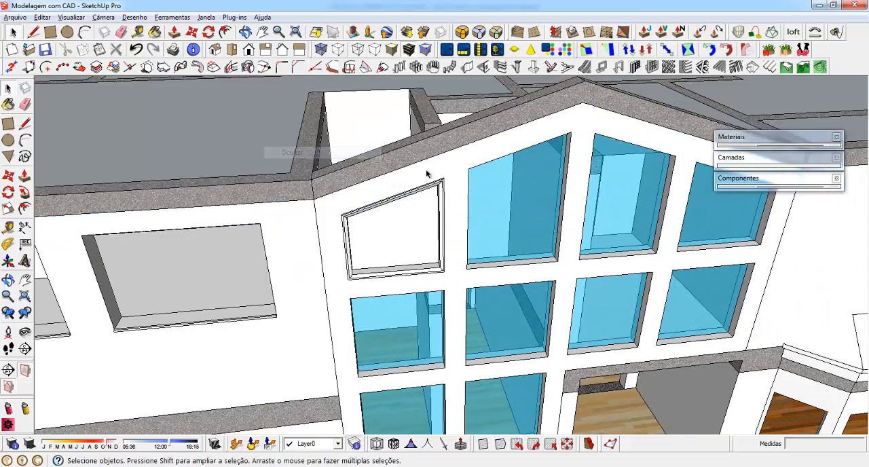
left_click(369, 163)
scroll(473, 291, "down", 4)
left_click(319, 209, "shift")
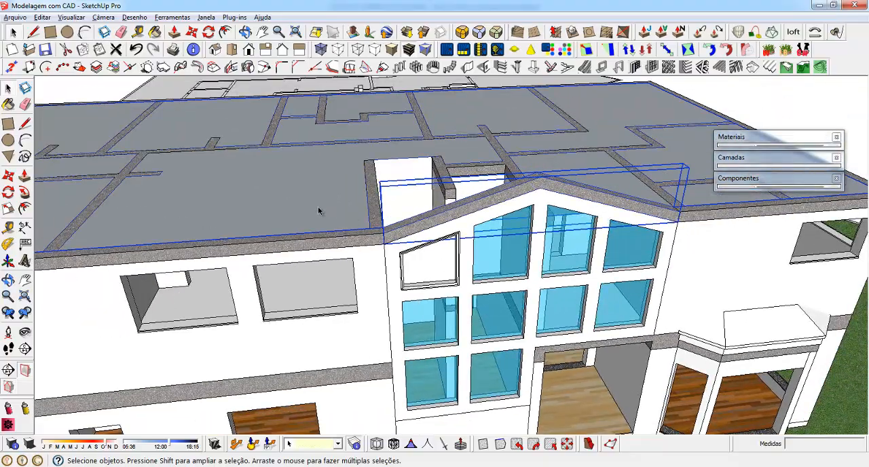
right_click(318, 208)
left_click(371, 192)
Examine the new window frame's fit in the gable wall from above, behind and in front
middle_click_drag(365, 221, 830, 332)
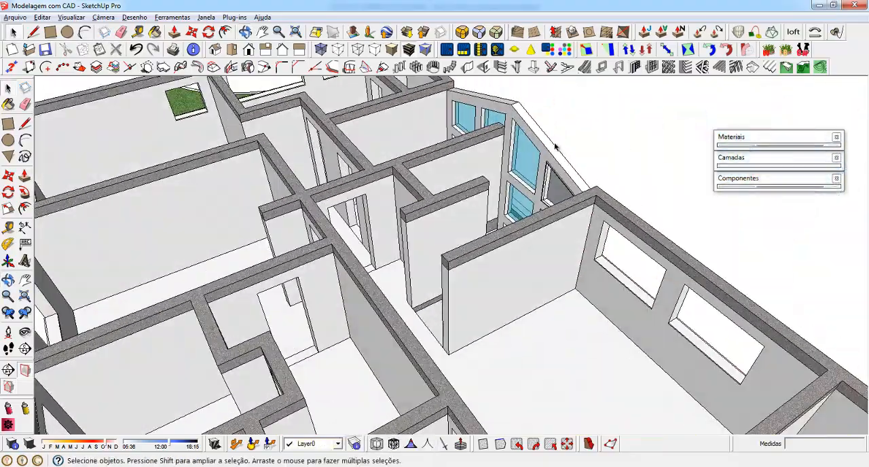
scroll(556, 184, "up", 4)
scroll(556, 197, "up", 3)
middle_click_drag(556, 155, 144, 183)
scroll(487, 208, "down", 4)
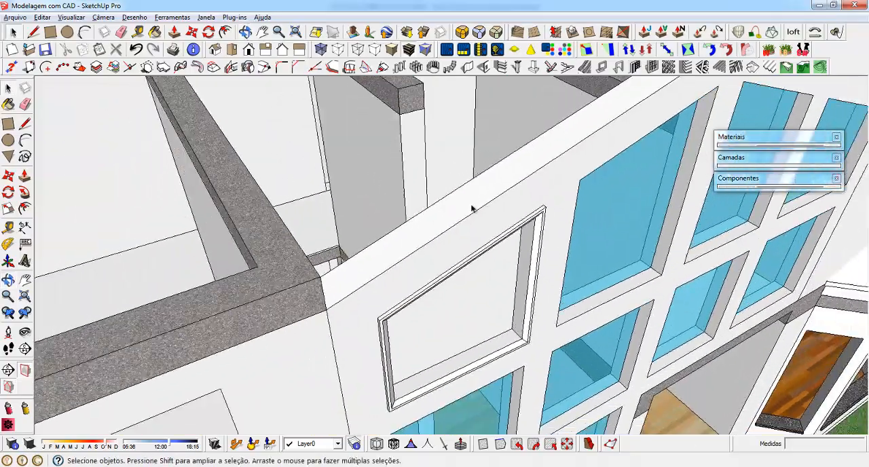
middle_click_drag(474, 208, 300, 218)
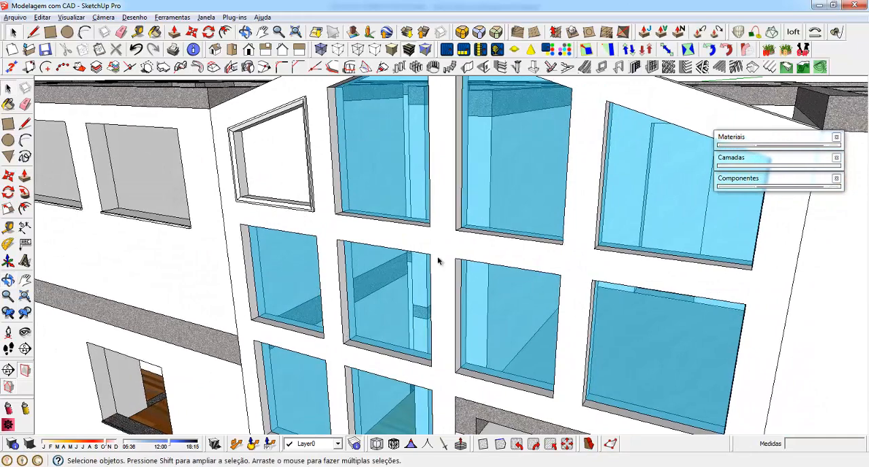
Create a bevelled window frame on the tall sloped glass pane just left of the gable's peak
scroll(439, 260, "down", 3)
middle_click_drag(438, 260, 424, 207)
scroll(453, 193, "up", 2)
left_click(455, 157)
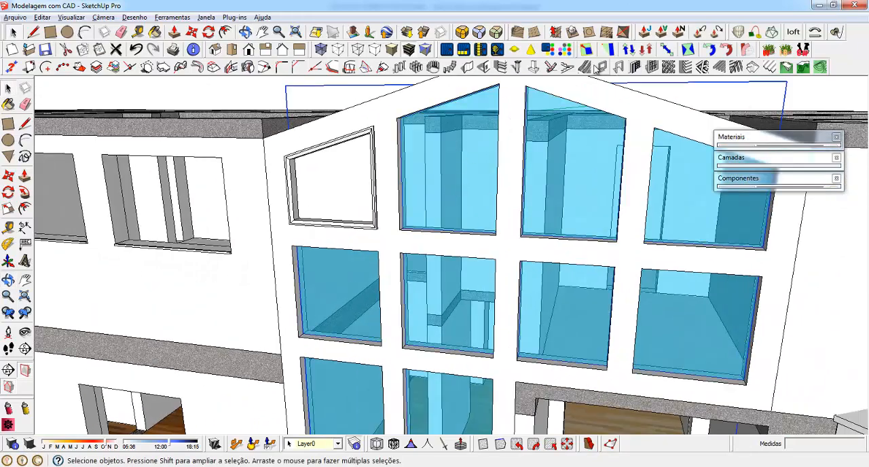
left_click(601, 66)
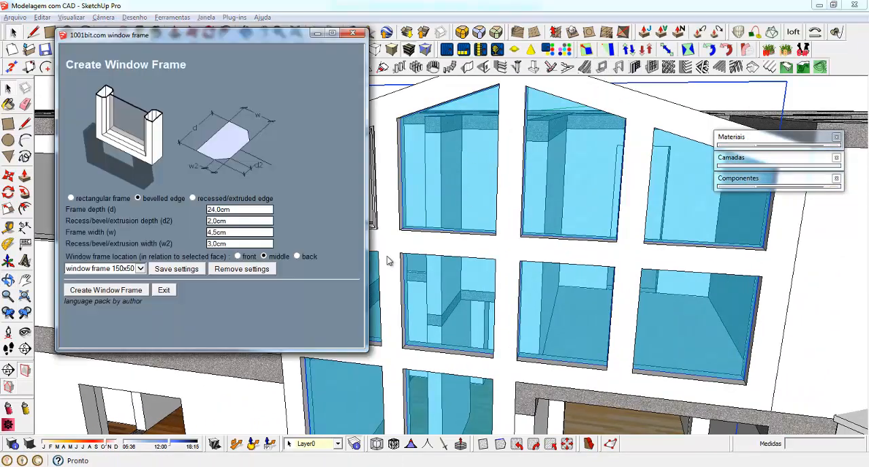
left_click(105, 290)
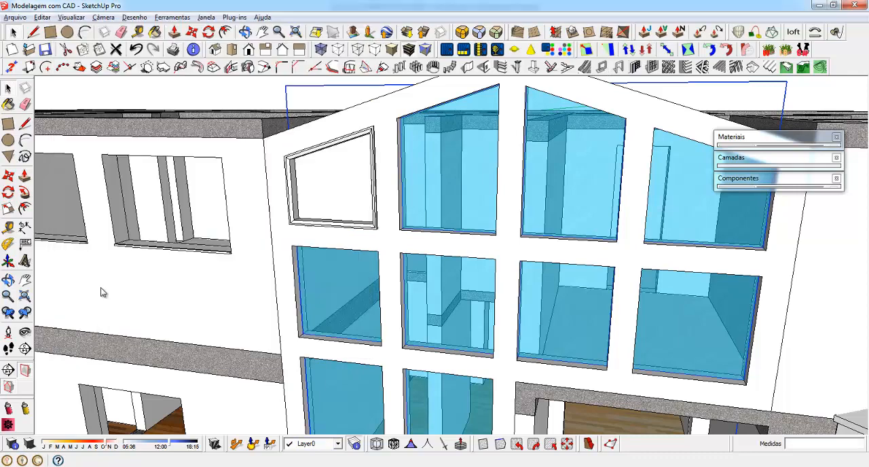
left_click(445, 167)
Create window frames with the same settings on the two sloped glass panes right of the gable's peak
left_click(602, 66)
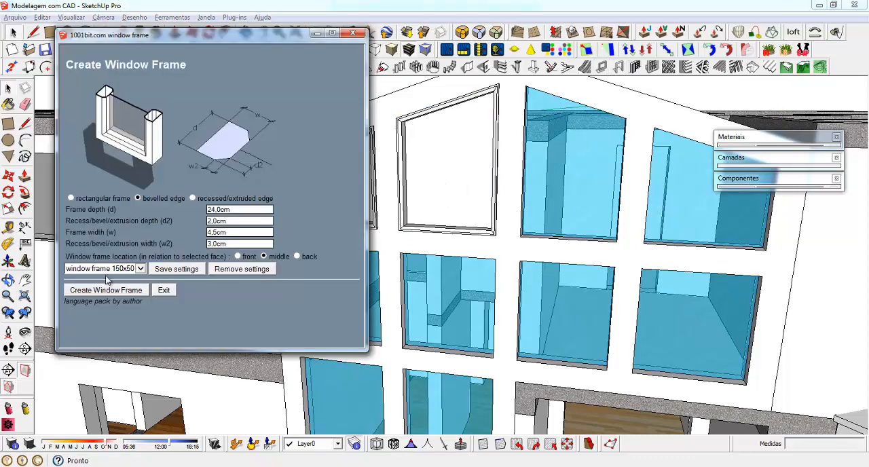
left_click(110, 294)
left_click(569, 165)
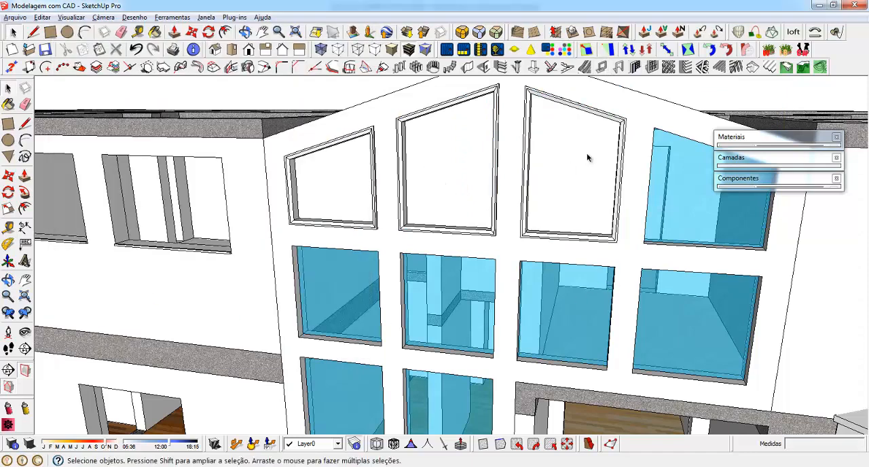
left_click(602, 67)
left_click(97, 291)
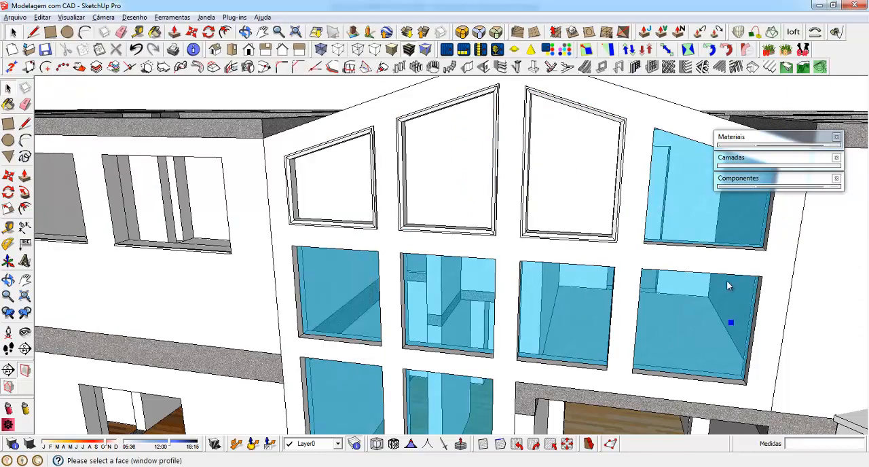
left_click(689, 188)
Create window frames on the two left glass panes of the facade's middle row with the same settings
middle_click_drag(602, 233, 537, 234)
left_click(602, 67)
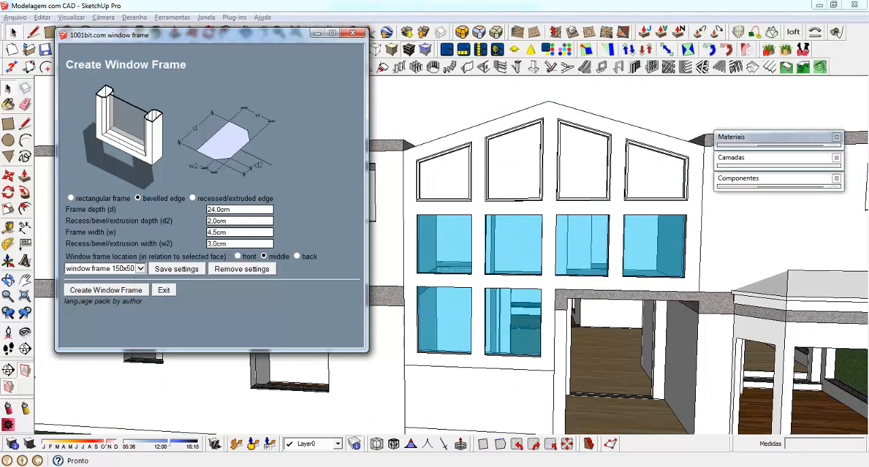
left_click(89, 296)
left_click(428, 237)
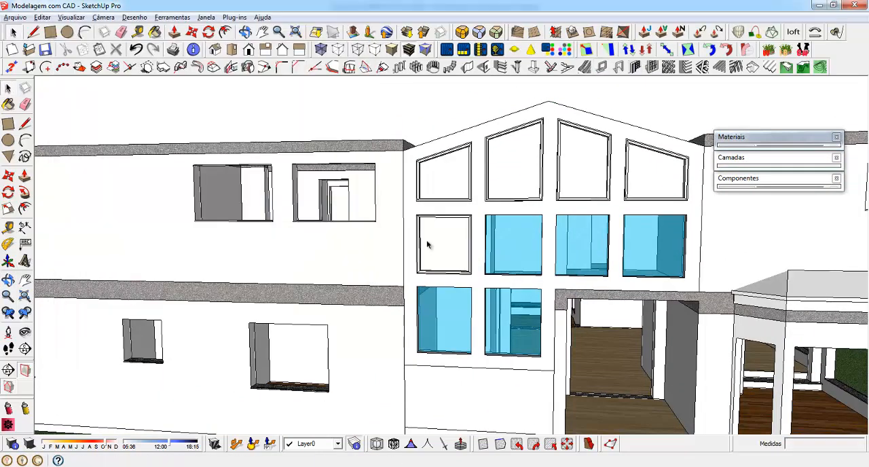
left_click(602, 67)
left_click(121, 289)
left_click(517, 239)
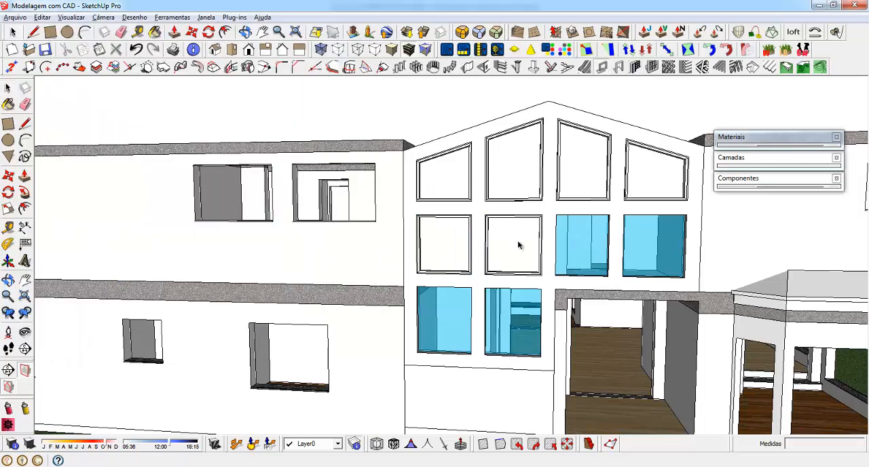
Create window frames on the two right glass panes of the facade's middle row
left_click(602, 68)
left_click(104, 292)
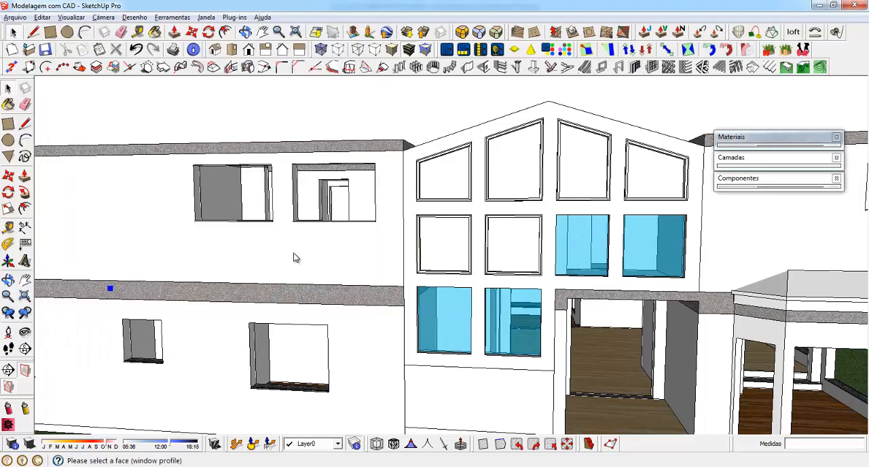
left_click(602, 67)
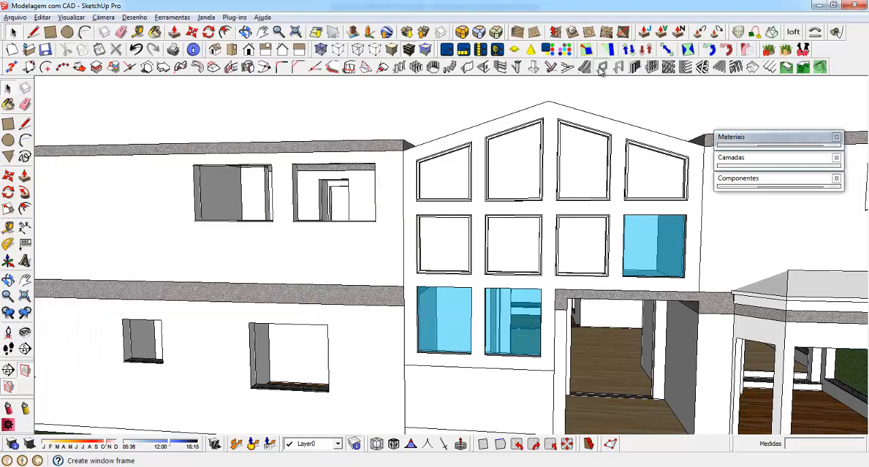
left_click(121, 292)
left_click(648, 242)
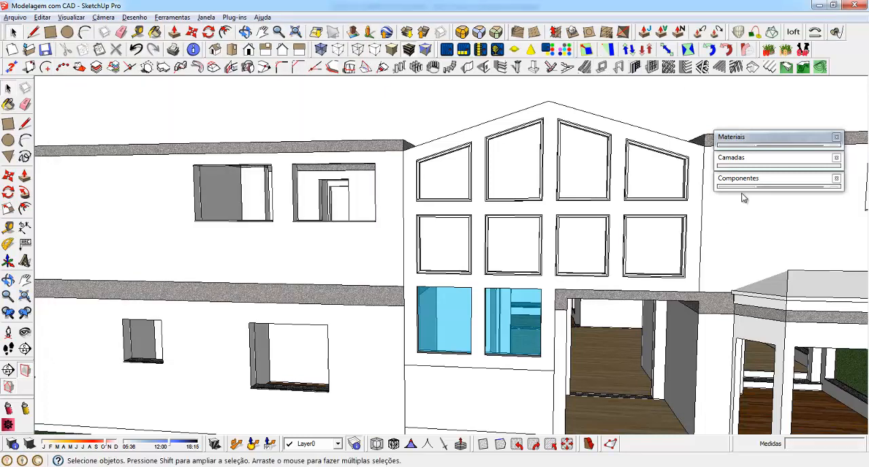
Create window frames on both glass panes of the facade's bottom row
left_click(602, 67)
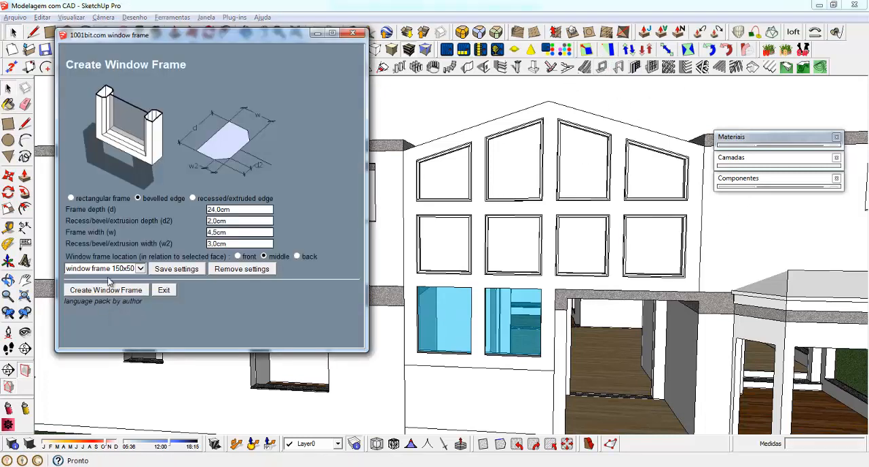
left_click(121, 292)
left_click(446, 328)
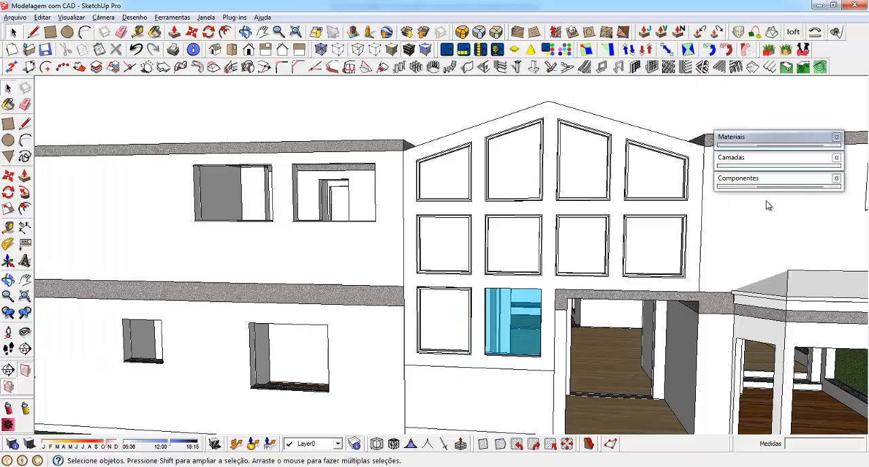
left_click(602, 66)
left_click(95, 290)
left_click(509, 346)
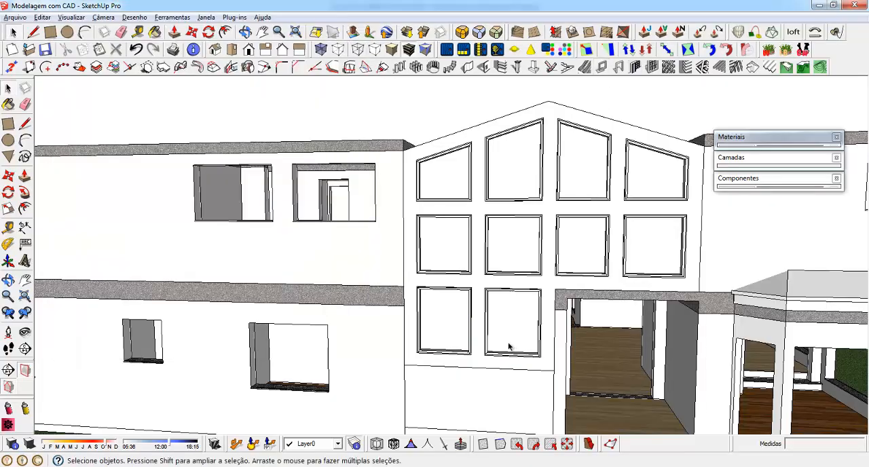
Examine the completed set of window frames on the gable facade from the front and from above
middle_click_drag(457, 279, 420, 230)
scroll(419, 231, "up", 3)
middle_click_drag(483, 184, 425, 145)
scroll(443, 220, "down", 2)
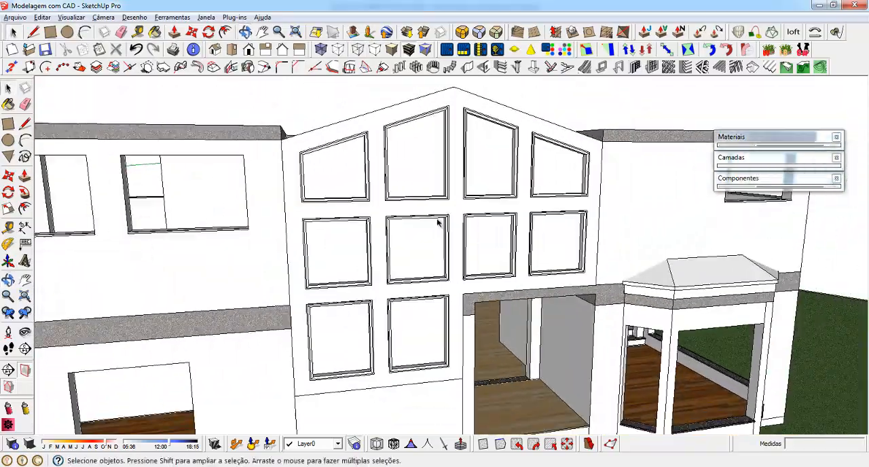
middle_click_drag(442, 219, 403, 204)
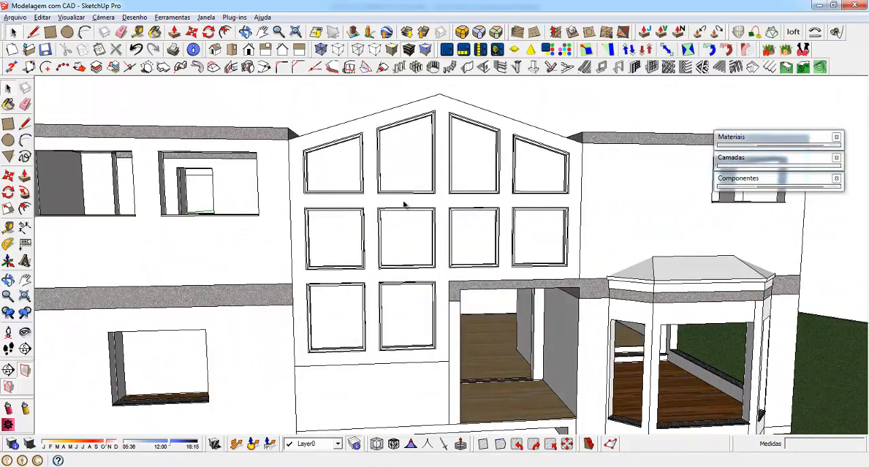
middle_click_drag(428, 143, 453, 218)
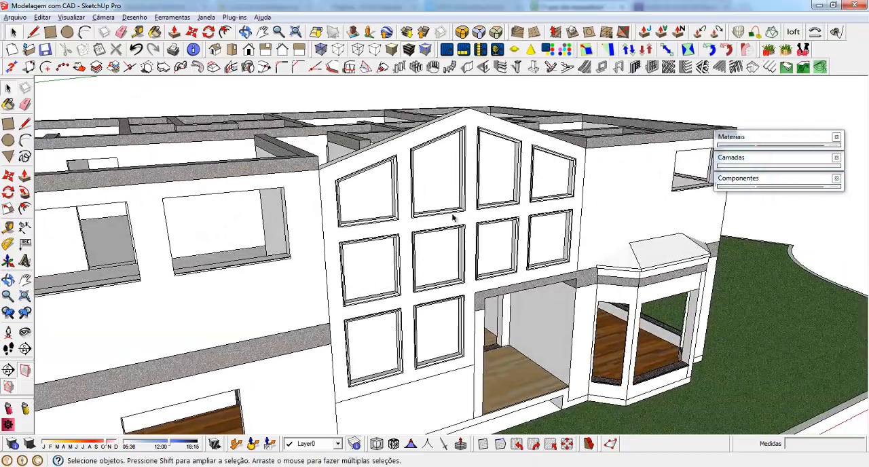
scroll(366, 214, "up", 1)
middle_click_drag(425, 178, 330, 227)
scroll(400, 230, "up", 3)
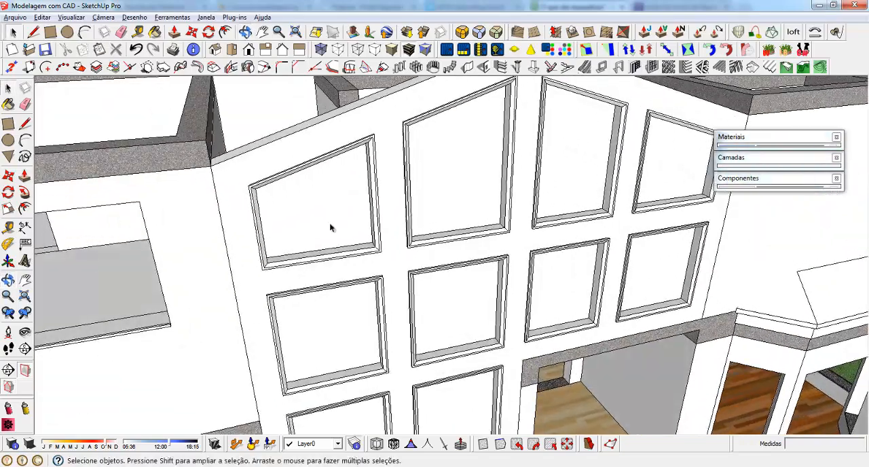
Paint the pane inside the upper-left sloped window frame with the translucent material Vidro_azul_translúcido
scroll(310, 193, "up", 2)
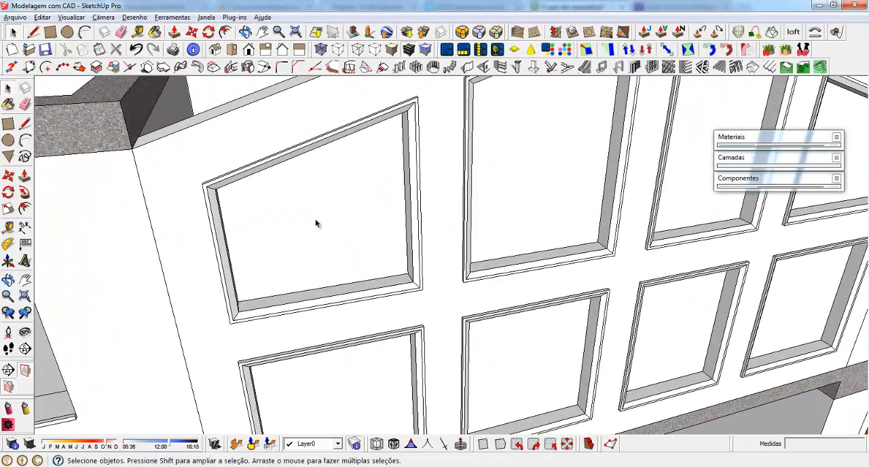
left_click(306, 207)
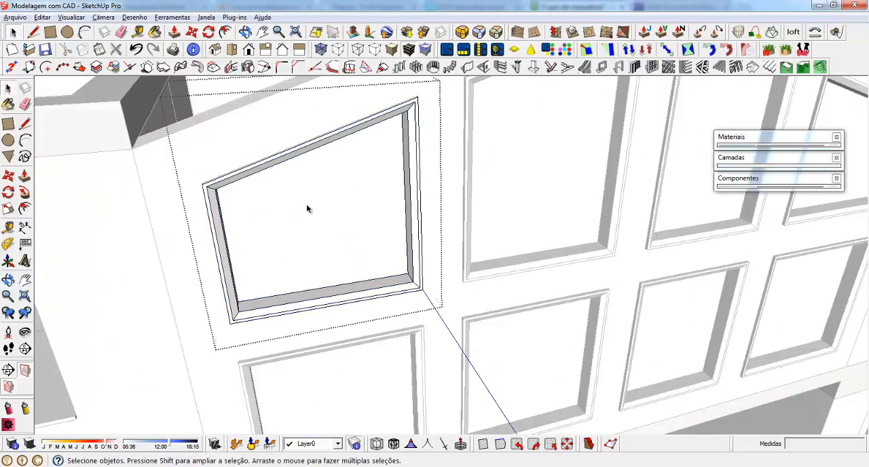
left_click(779, 147)
left_click(790, 231)
left_click(348, 193)
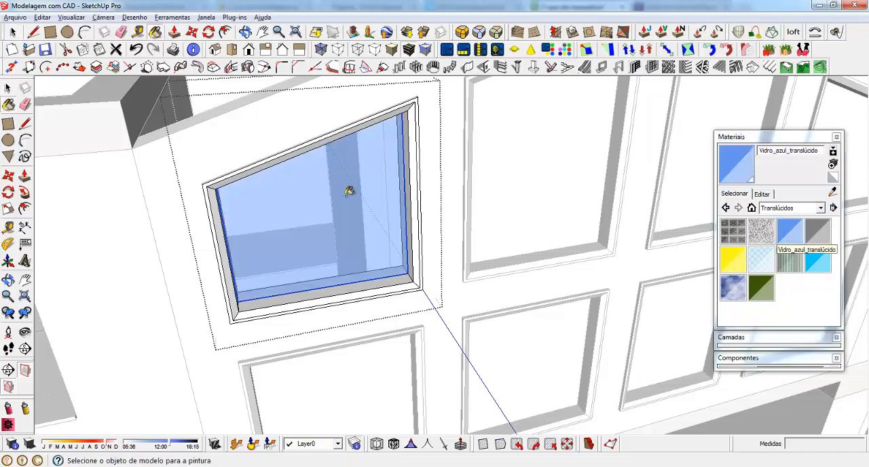
Extrude the blue glass pane of the upper-left window by 1 cm with Push/Pull
mouse_move(348, 193)
middle_mouse_down()
mouse_move(792, 306)
mouse_move(466, 252)
mouse_move(426, 273)
middle_mouse_up()
scroll(491, 289, "up", 3)
key("p")
key("space")
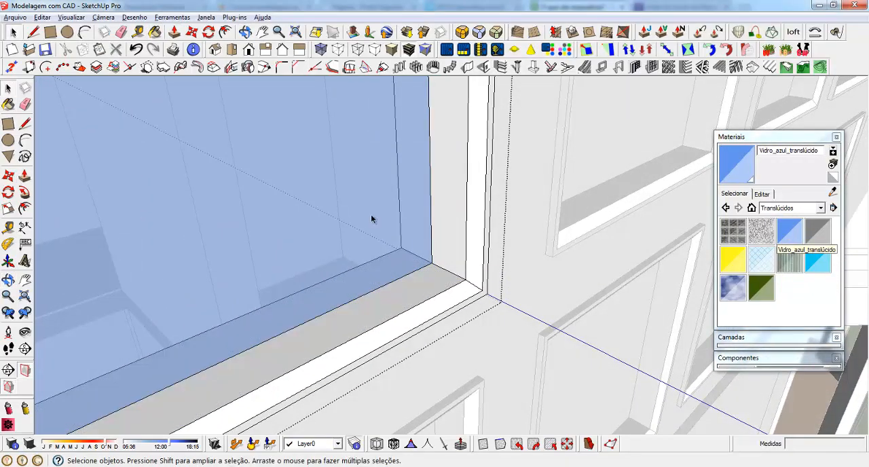
double_click(371, 216)
key("Escape")
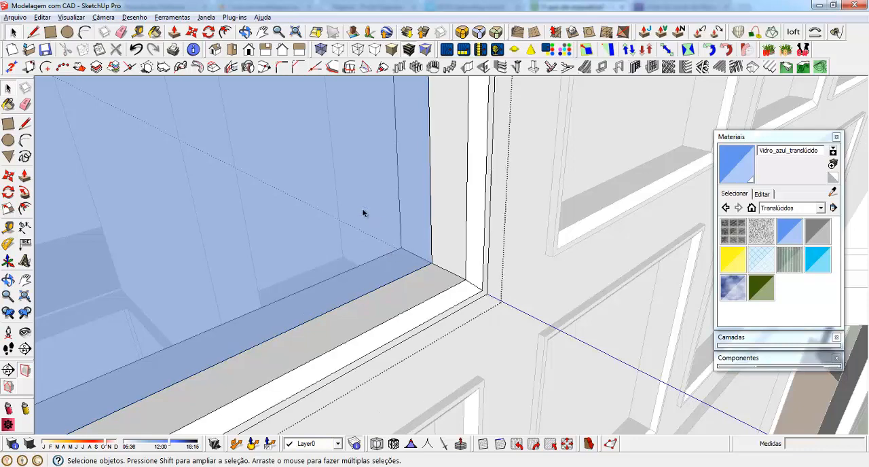
left_click(363, 213)
scroll(445, 269, "down", 3)
scroll(364, 216, "up", 5)
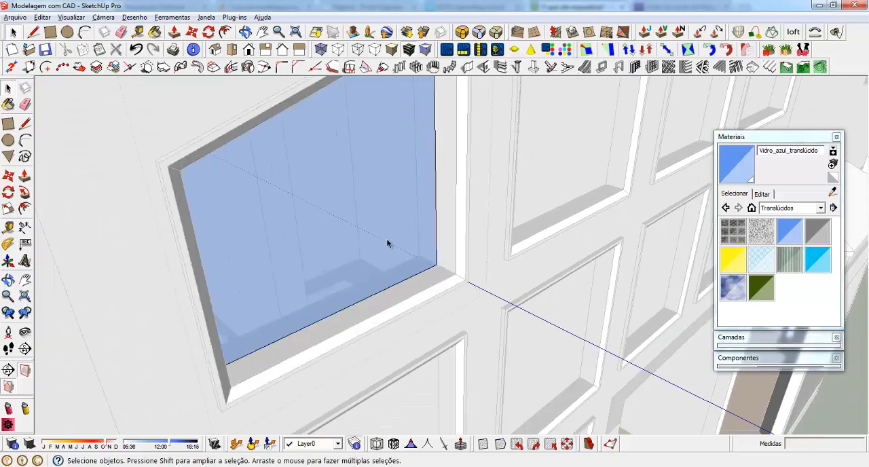
key("p")
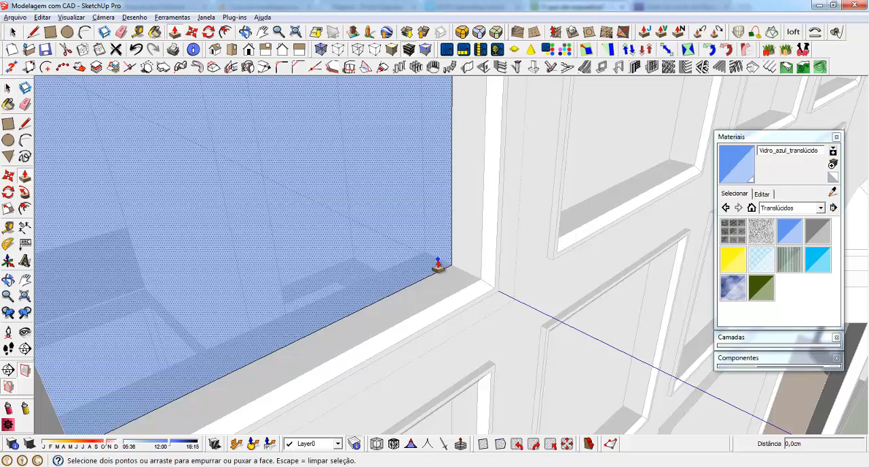
left_click(439, 265)
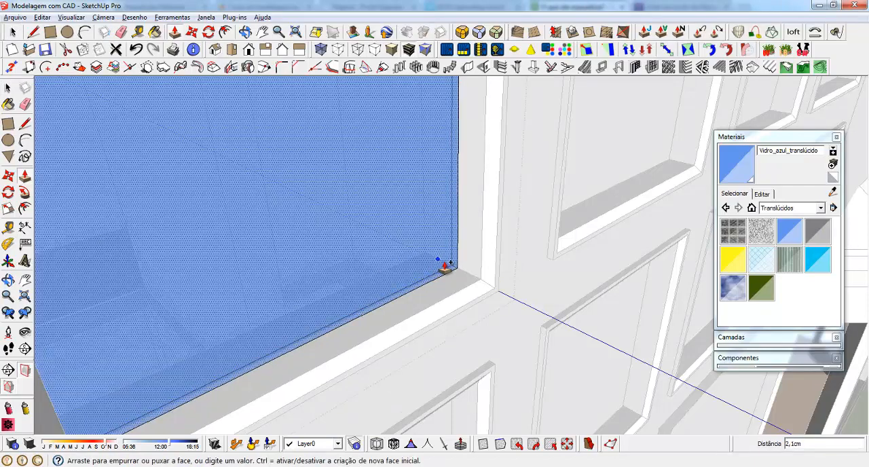
key("Return")
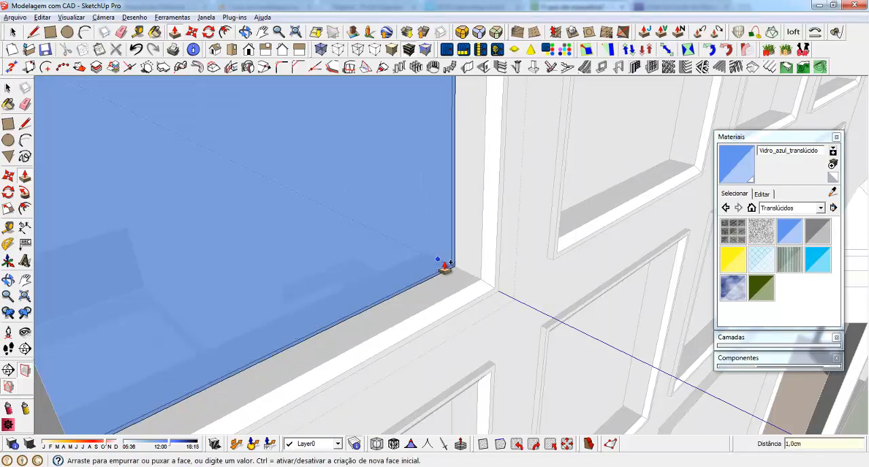
Examine the thickened glass pane within its frame from behind and from the front
scroll(430, 174, "down", 3)
middle_click_drag(401, 274, 612, 322)
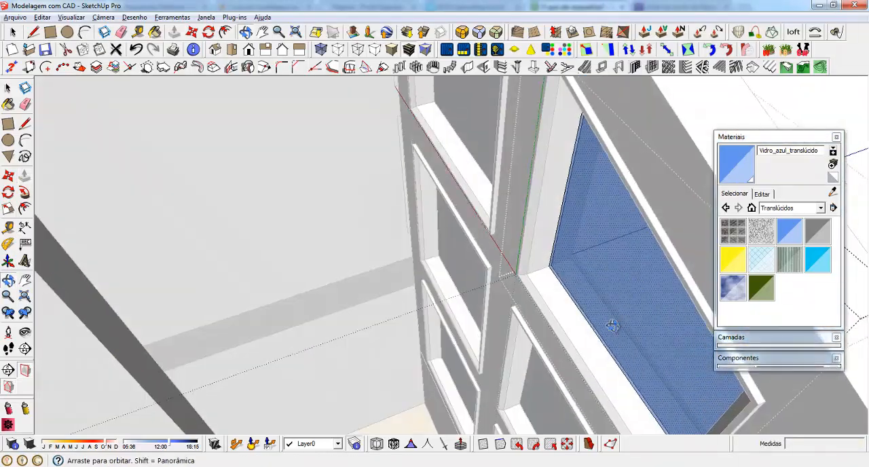
scroll(394, 259, "up", 3)
scroll(394, 259, "down", 2)
left_click(460, 264)
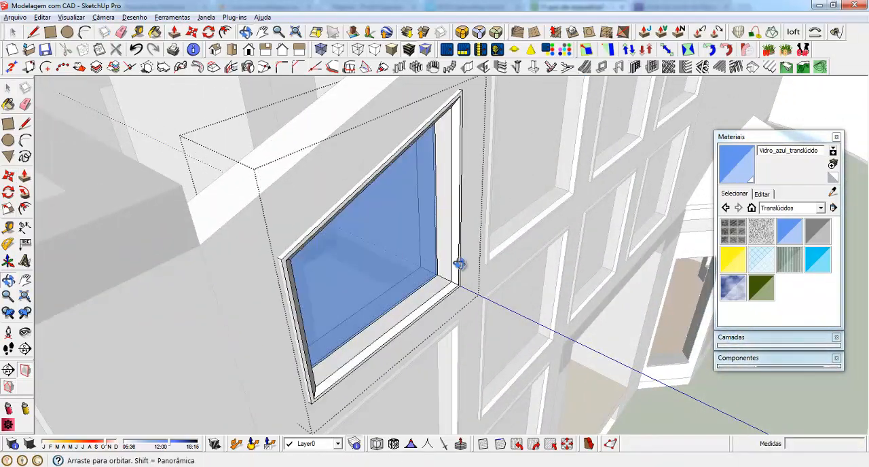
middle_click_drag(460, 263, 380, 226)
scroll(307, 229, "up", 4)
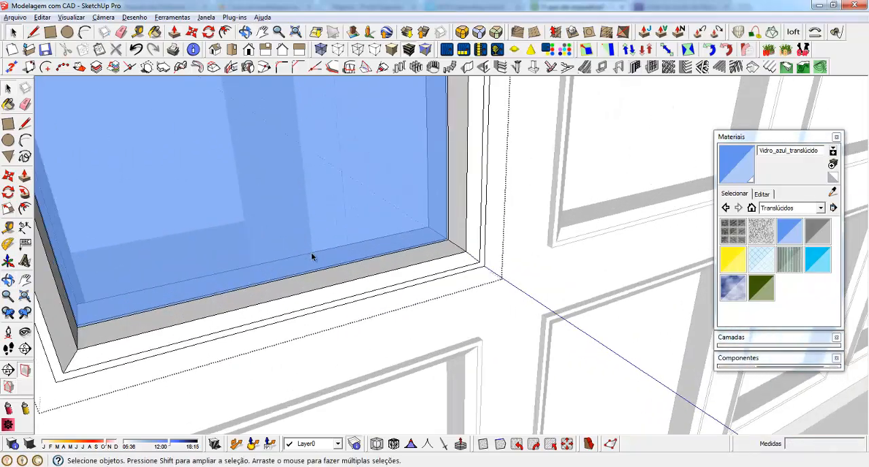
scroll(313, 258, "down", 1)
scroll(297, 267, "down", 5)
Leave the window frame's group editing and inspect the glazed window against the whole gable facade from the front
key("Escape")
scroll(297, 268, "down", 2)
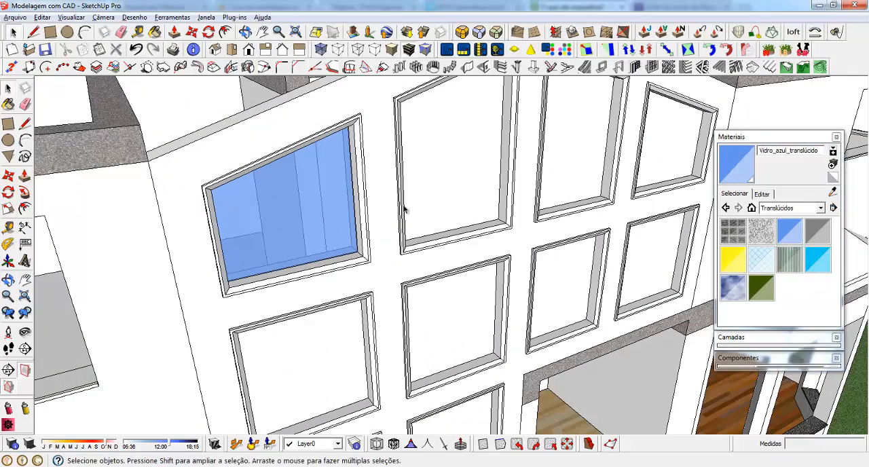
middle_click_drag(340, 220, 276, 169)
key("F3")
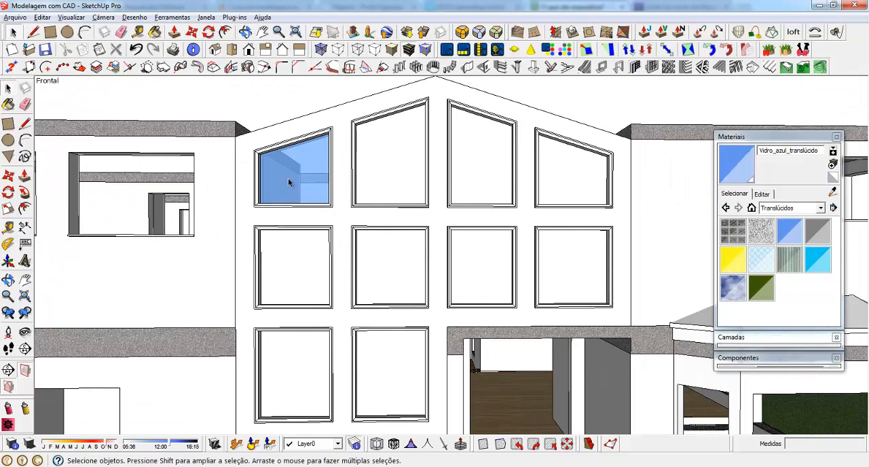
scroll(246, 146, "up", 3)
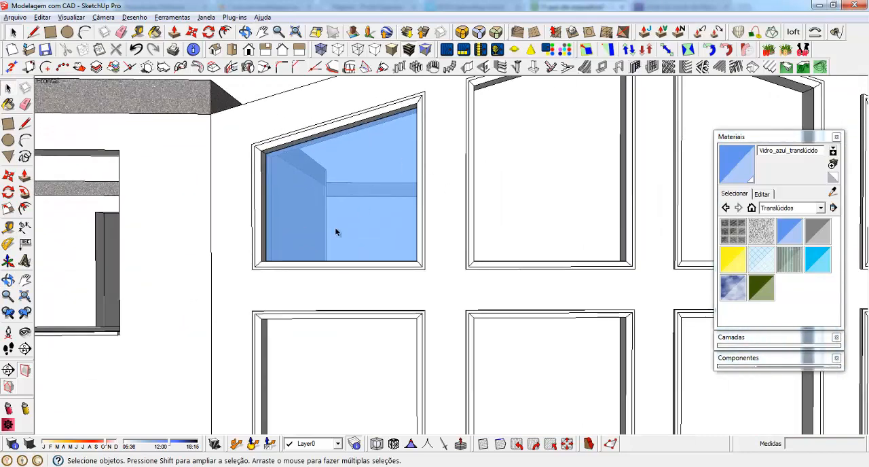
middle_click_drag(333, 209, 262, 231)
scroll(255, 219, "down", 4)
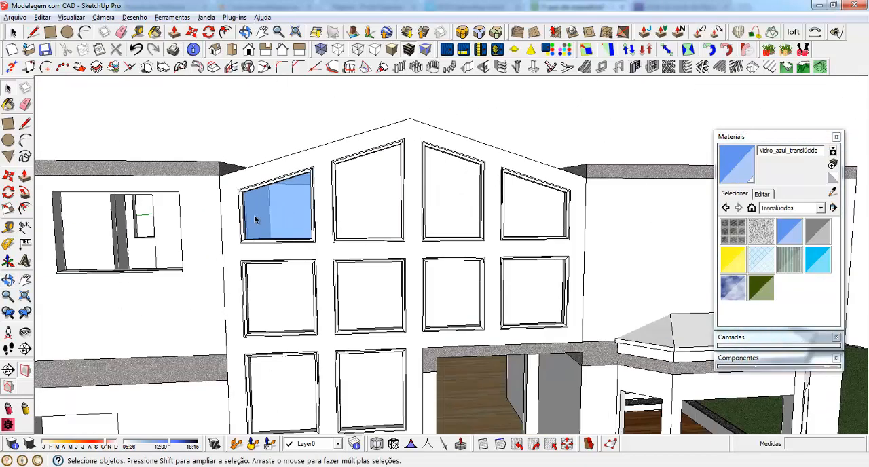
Open the second top-row window's frame group for editing and select the pane inside it
double_click(371, 186)
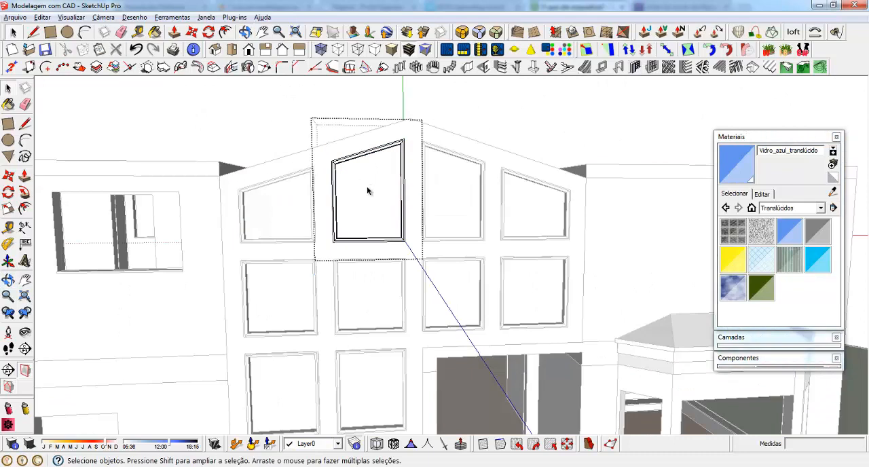
left_click(367, 190)
key("Escape")
left_click(349, 184)
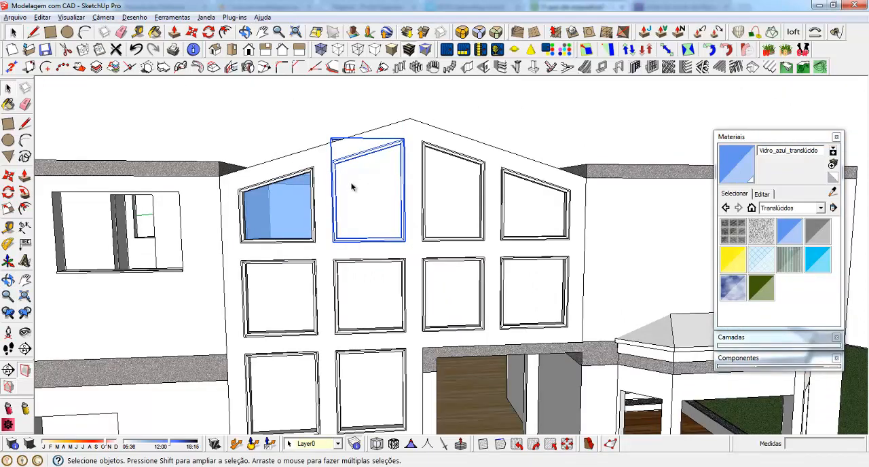
scroll(353, 188, "up", 3)
double_click(350, 171)
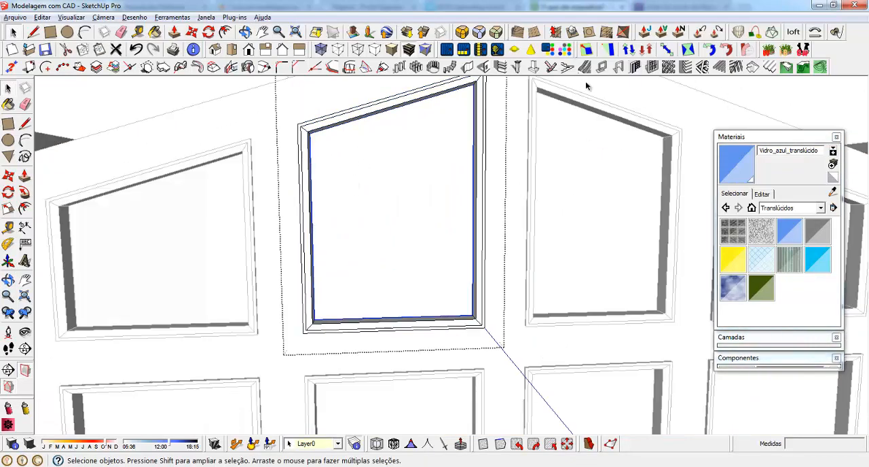
Create a rectangular 1001bit panel divider on the pane with 1 row, 1 column, 2.0 cm frame depth and width, located at the back
left_click(652, 66)
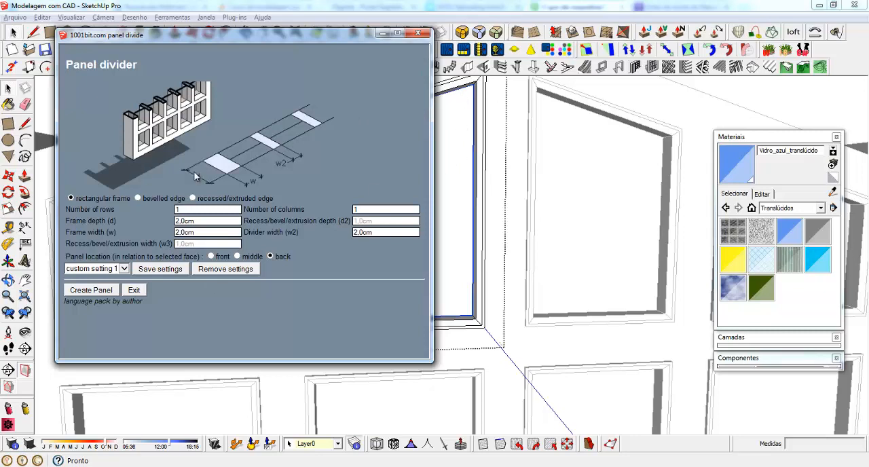
left_click(418, 33)
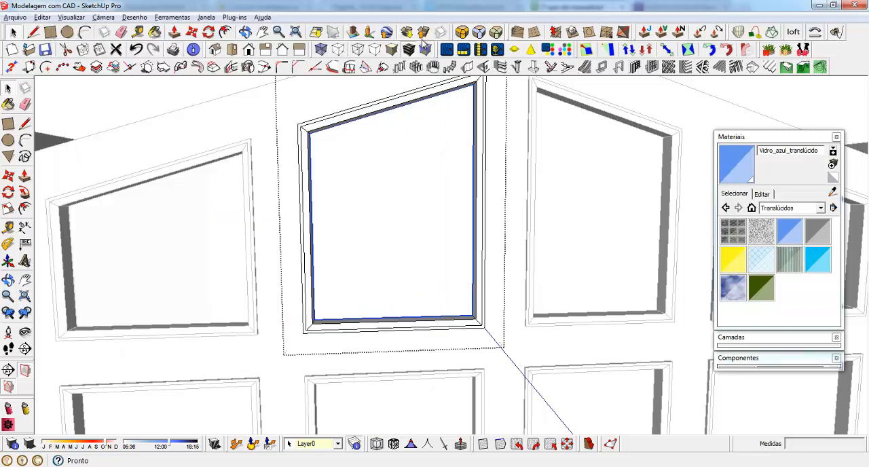
left_click(653, 68)
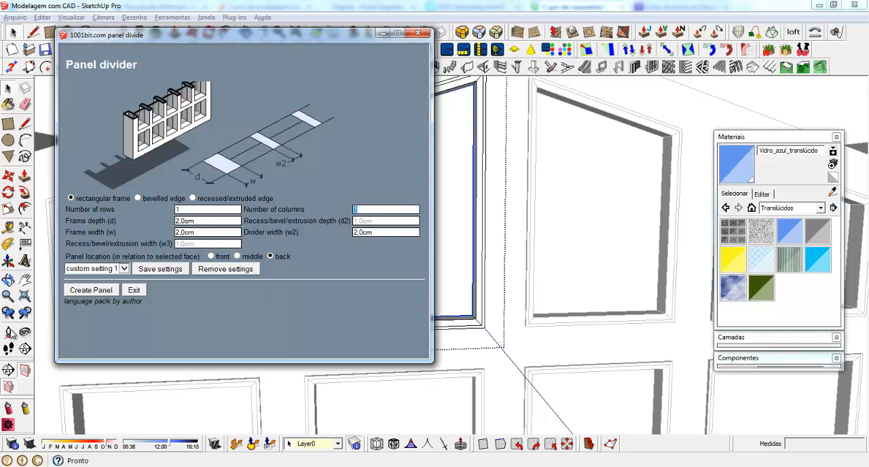
left_click(212, 224)
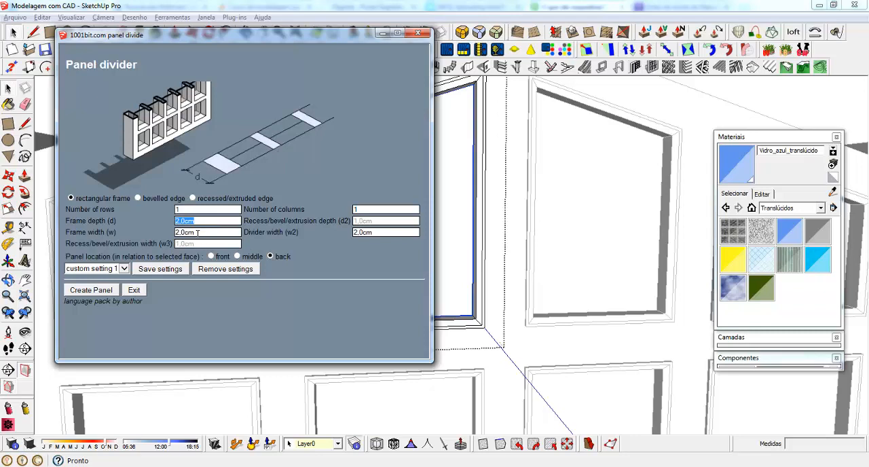
left_click(197, 233)
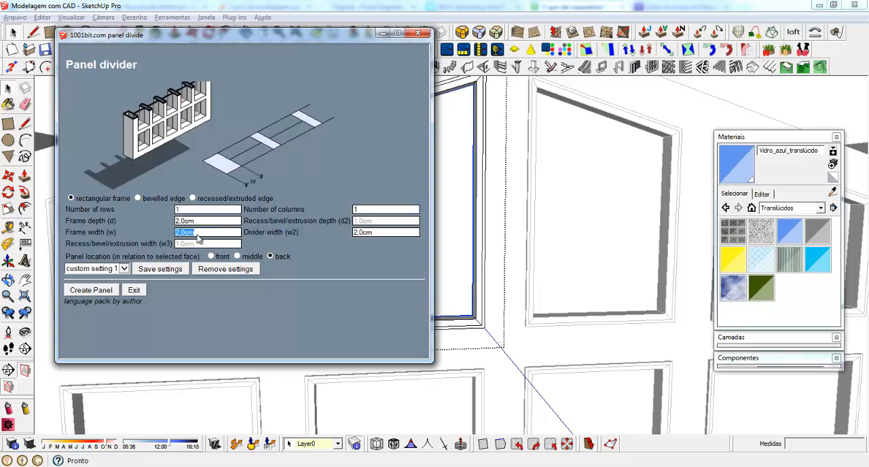
left_click(389, 232)
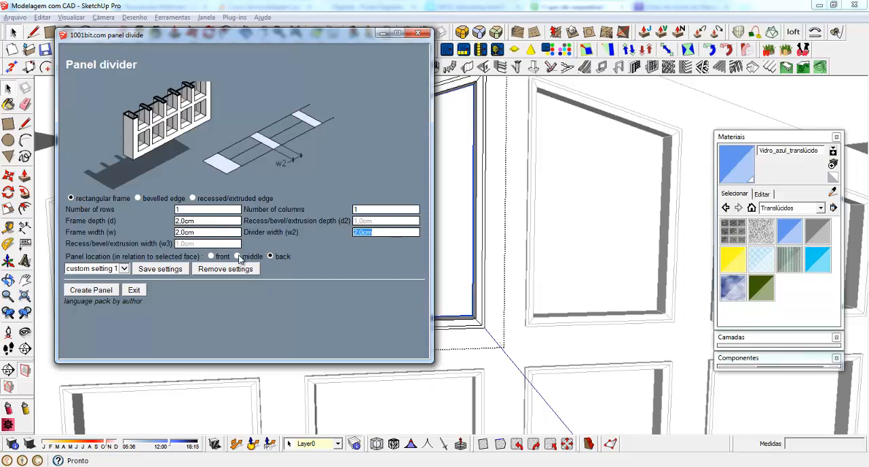
left_click(102, 292)
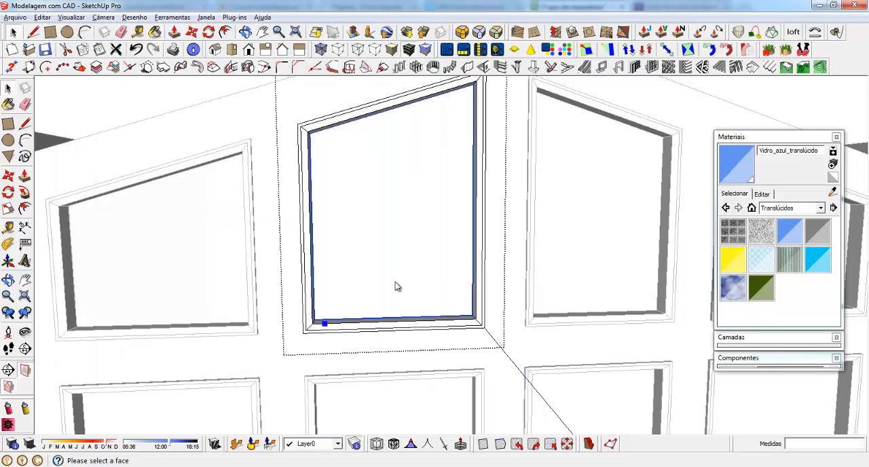
left_click(375, 233)
middle_click_drag(375, 231, 355, 254)
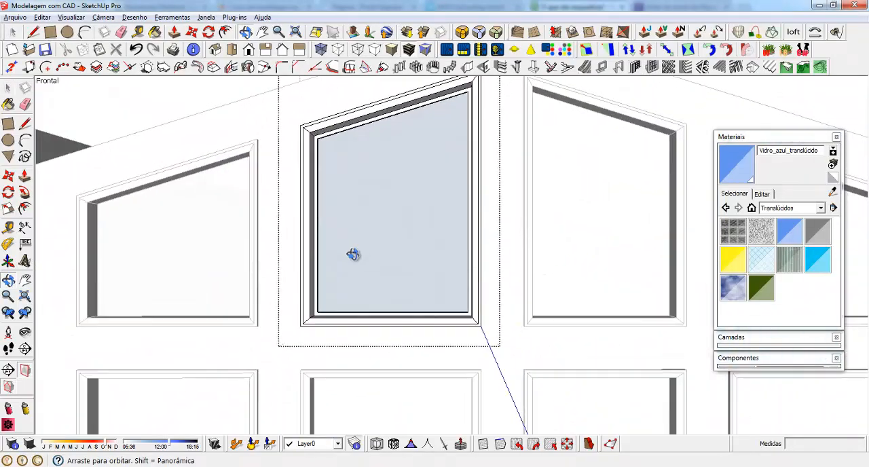
Reverse the faces of the pane inside the second top-row window's new inner frame
scroll(361, 296, "up", 3)
left_click(370, 181)
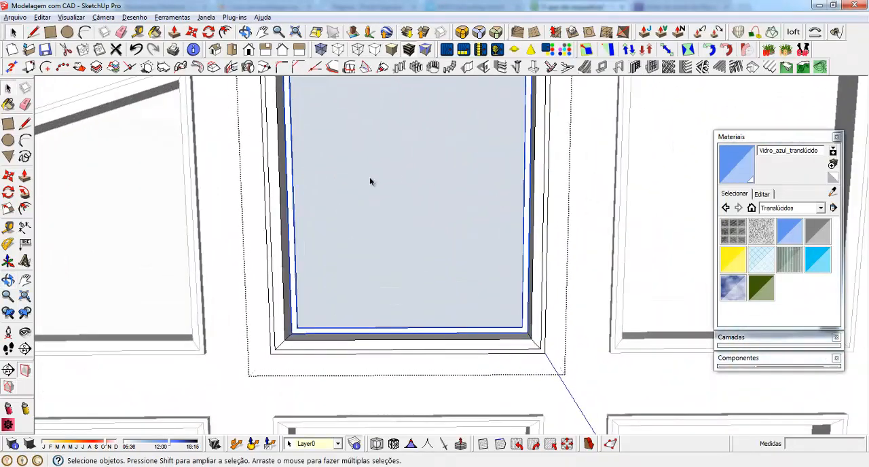
scroll(444, 326, "up", 2)
middle_click_drag(444, 326, 400, 370)
key("Delete")
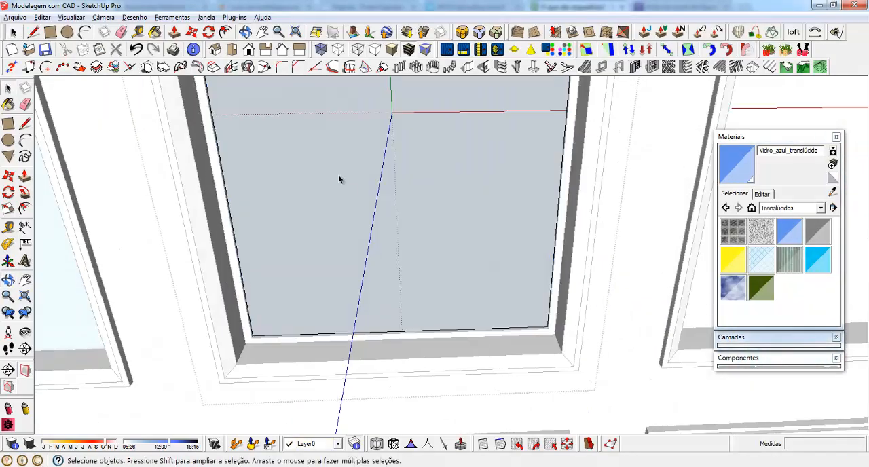
right_click(340, 176)
left_click(387, 284)
scroll(363, 261, "down", 4)
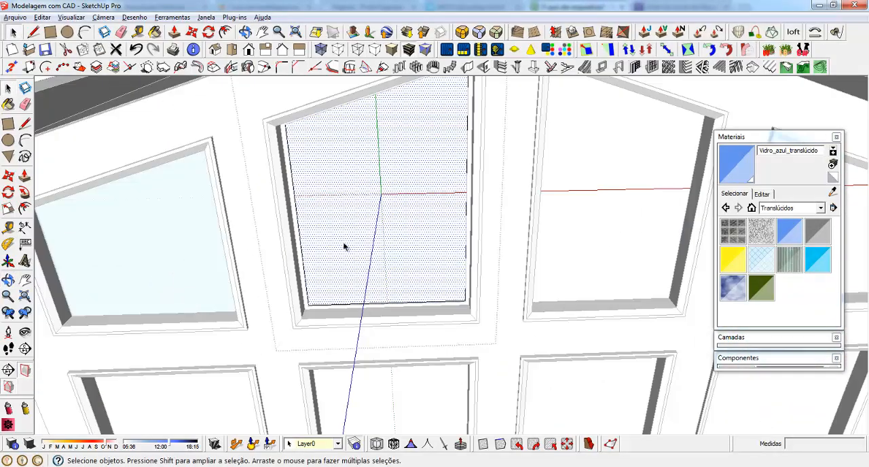
Paint the pane within the second top-row window's inner frame with Vidro_azul_translúcido
middle_click_drag(344, 246, 473, 319)
scroll(473, 316, "up", 5)
middle_click_drag(436, 275, 334, 262)
scroll(360, 311, "down", 6)
left_click(205, 105)
left_click(389, 225)
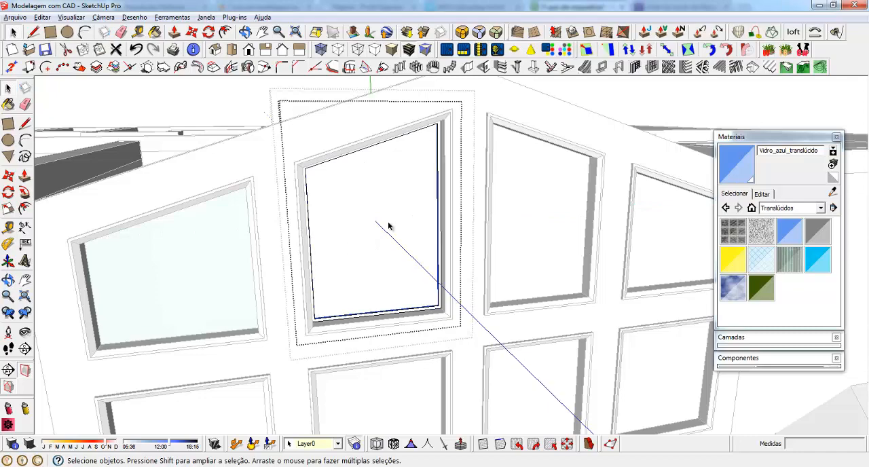
key("b")
mouse_move(390, 225)
middle_mouse_down()
mouse_move(359, 204)
mouse_move(347, 226)
middle_mouse_up()
left_click(359, 204)
key("space")
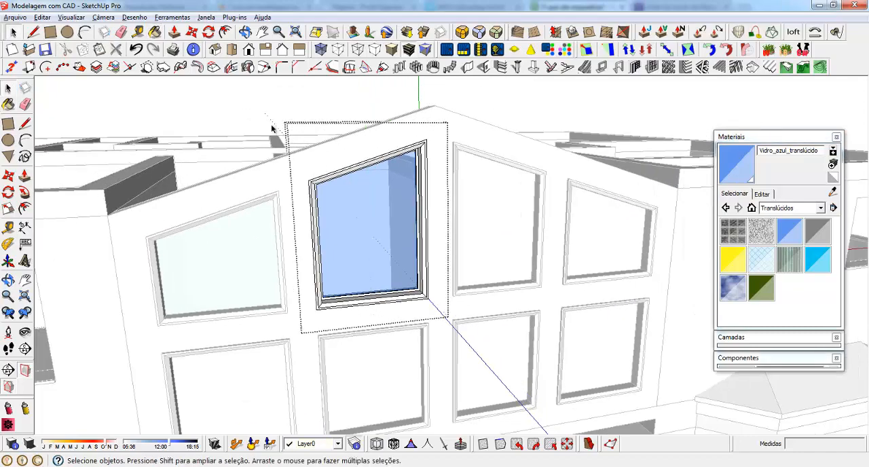
Compare the second top-row window's framed glass with the first window's glass, up close and across the whole facade
middle_click_drag(272, 127, 396, 254)
scroll(326, 218, "up", 5)
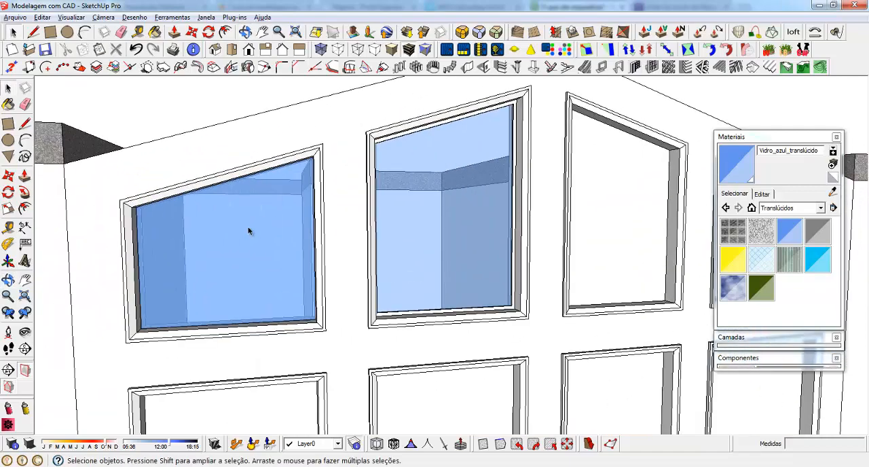
middle_click_drag(248, 233, 206, 258)
scroll(355, 211, "down", 3)
middle_click_drag(460, 210, 380, 169)
scroll(381, 169, "down", 4)
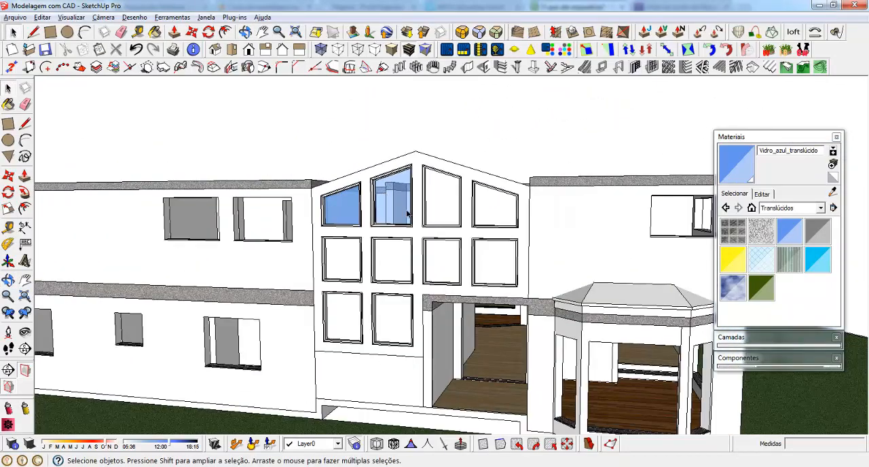
scroll(375, 167, "up", 5)
scroll(373, 167, "up", 3)
middle_click_drag(476, 219, 407, 253)
Undo the glass painting and the panel divider in the second top-row window
double_click(408, 253)
double_click(409, 252)
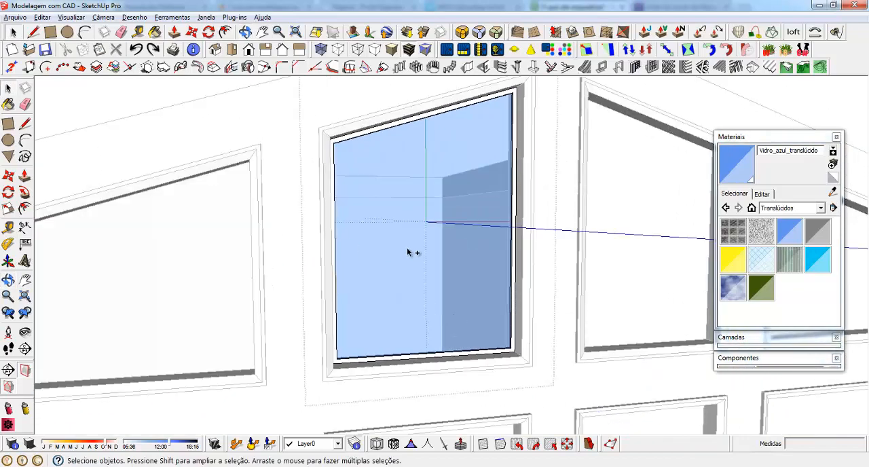
double_click(408, 252)
left_click(408, 252)
key("Delete")
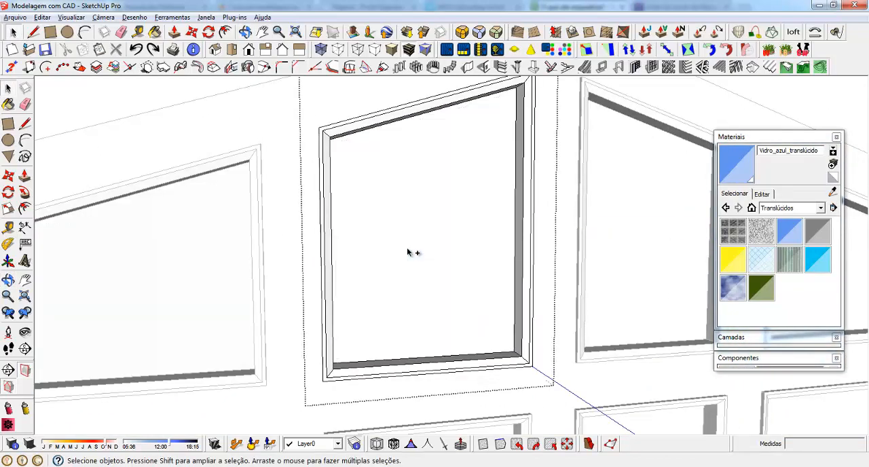
key("ctrl+z")
Extrude the pane of the second top-row window by 1 cm with Push/Pull
middle_click_drag(396, 196, 418, 133)
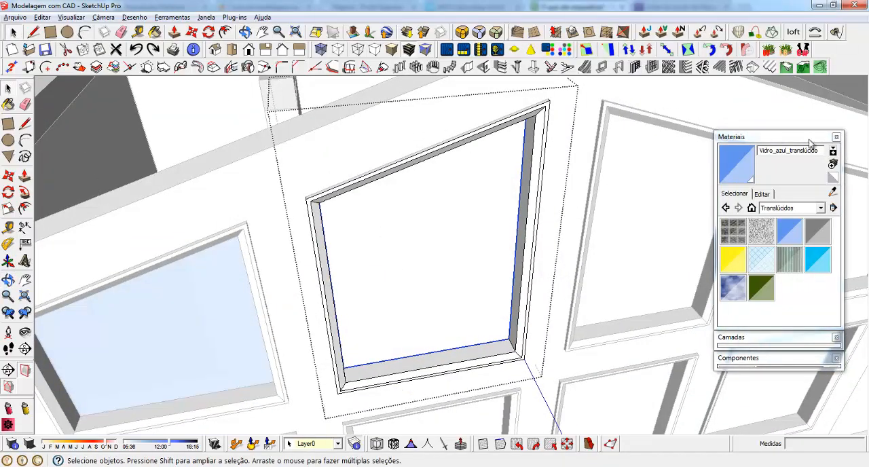
left_click(785, 140)
middle_click_drag(431, 305, 448, 197)
scroll(448, 197, "down", 3)
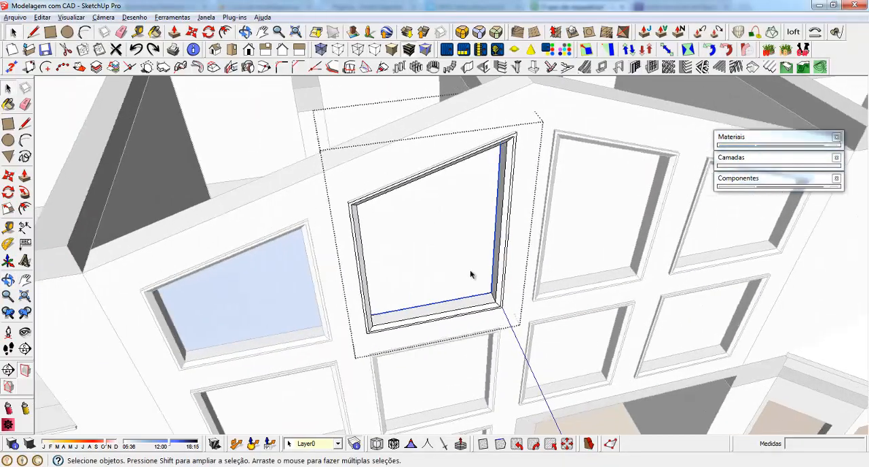
scroll(469, 272, "up", 5)
double_click(400, 263)
scroll(466, 328, "up", 2)
left_click(455, 300)
key("p")
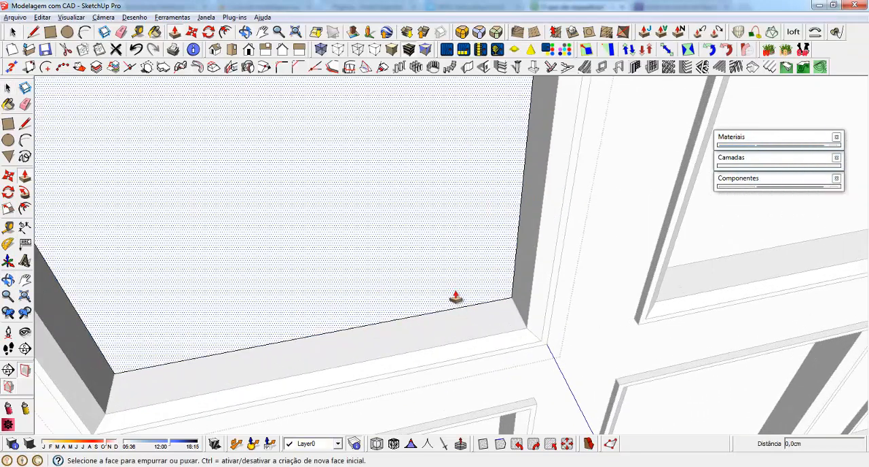
left_click(455, 300)
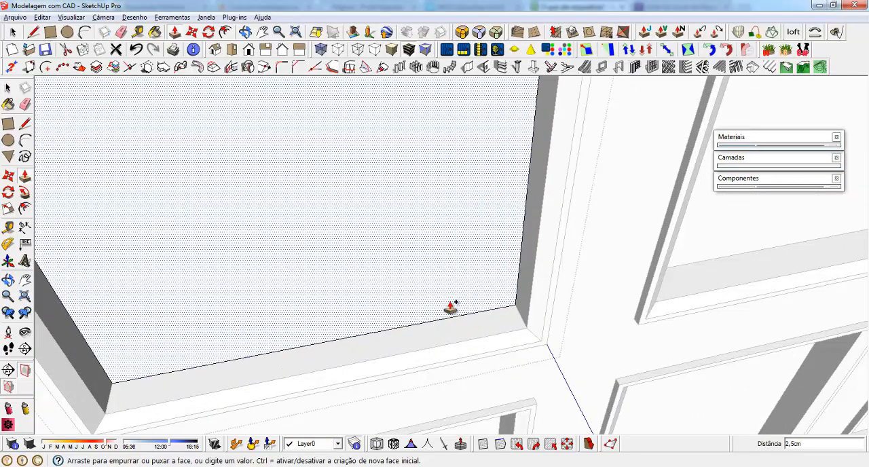
type("1")
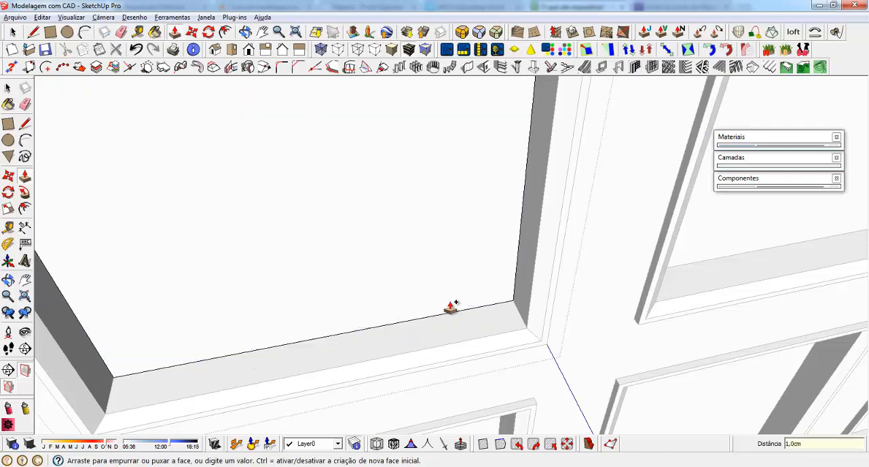
key("Return")
Paint the thickened pane of the second top-row window with Vidro_azul_translúcido and leave its group editing
scroll(387, 309, "down", 5)
key("space")
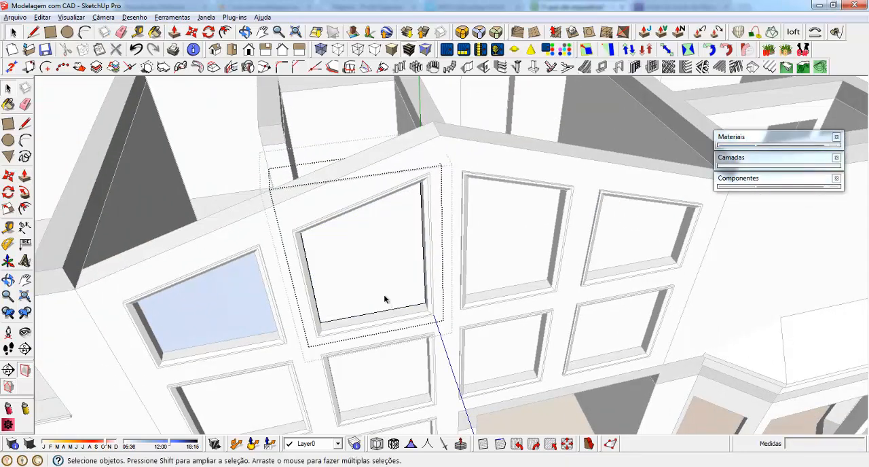
left_click(349, 269)
left_click(343, 244)
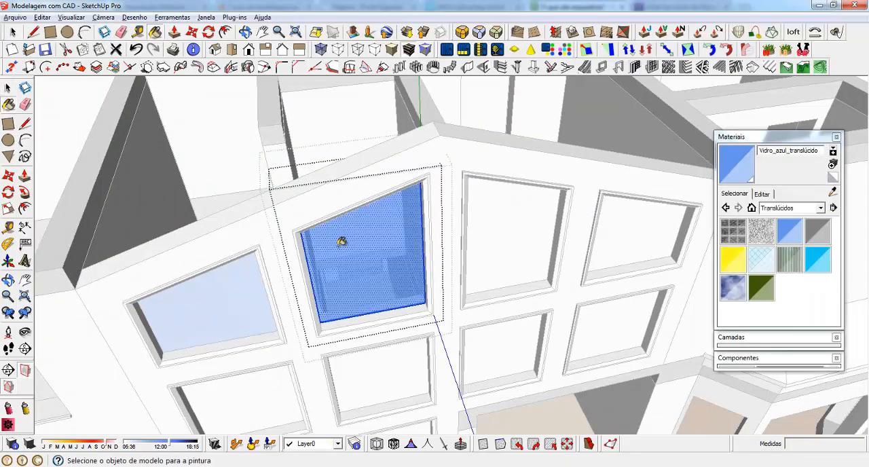
mouse_move(340, 240)
middle_mouse_down()
mouse_move(358, 281)
mouse_move(348, 211)
middle_mouse_up()
key("space")
scroll(349, 212, "down", 3)
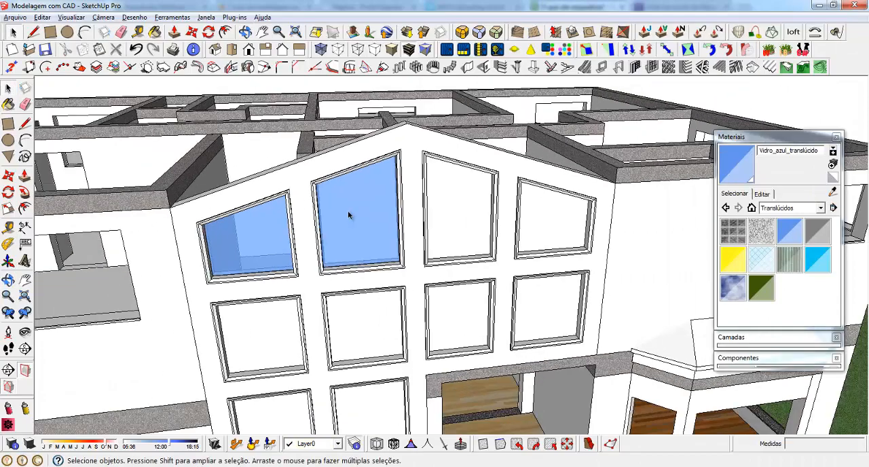
scroll(462, 257, "up", 1)
scroll(436, 182, "down", 3)
Explode the groups of the eight unglazed window frames on the gable facade together
middle_click_drag(343, 255, 309, 231)
scroll(308, 231, "up", 2)
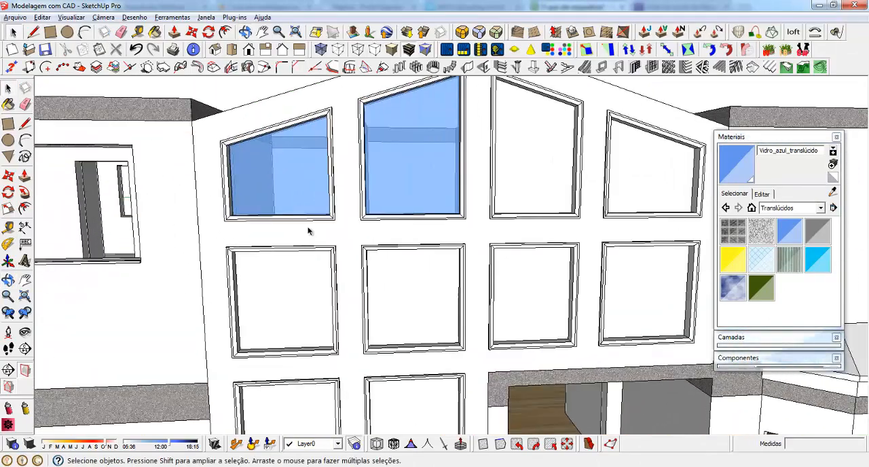
scroll(306, 199, "down", 2)
left_click(483, 153)
left_click(577, 173, "ctrl")
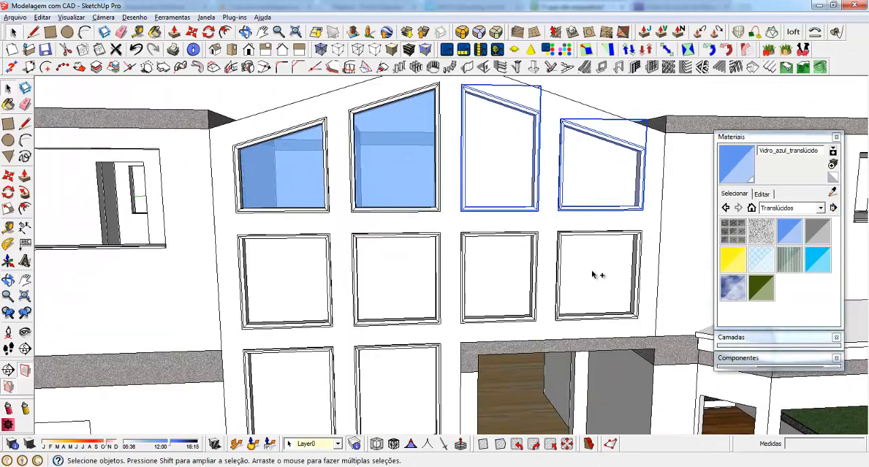
left_click(597, 275, "ctrl")
left_click(492, 275, "ctrl")
left_click(397, 275, "ctrl")
left_click(307, 275, "ctrl")
left_click(316, 373, "ctrl")
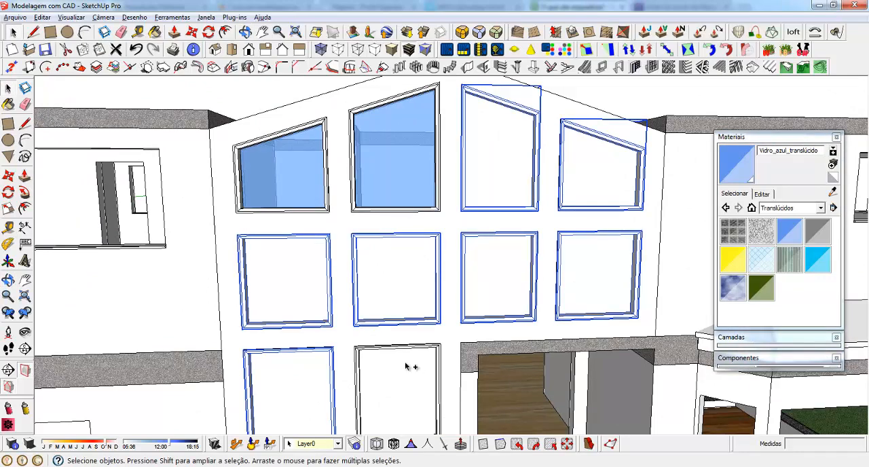
left_click(408, 365, "ctrl")
scroll(401, 197, "down", 2)
scroll(343, 231, "up", 2)
right_click(416, 247)
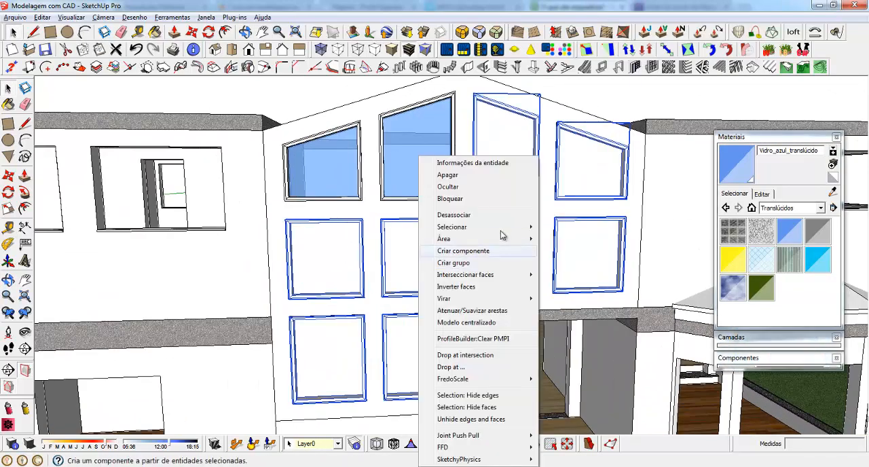
left_click(441, 213)
middle_click_drag(391, 267, 344, 279)
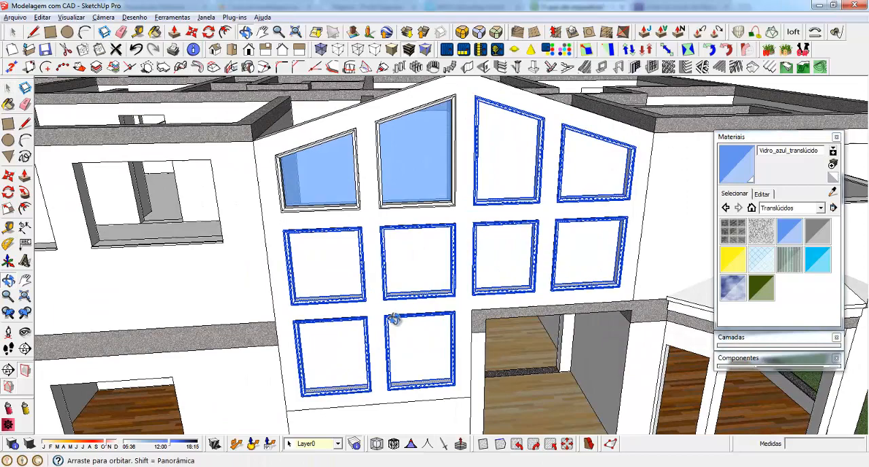
Examine the pane edges and frame faces of the third top-row gable window up close after the explode
left_click(275, 223)
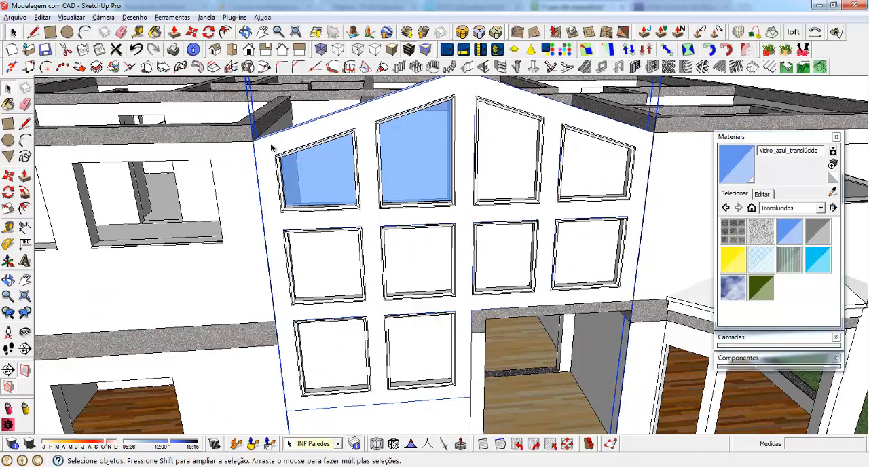
middle_click_drag(262, 165, 335, 214)
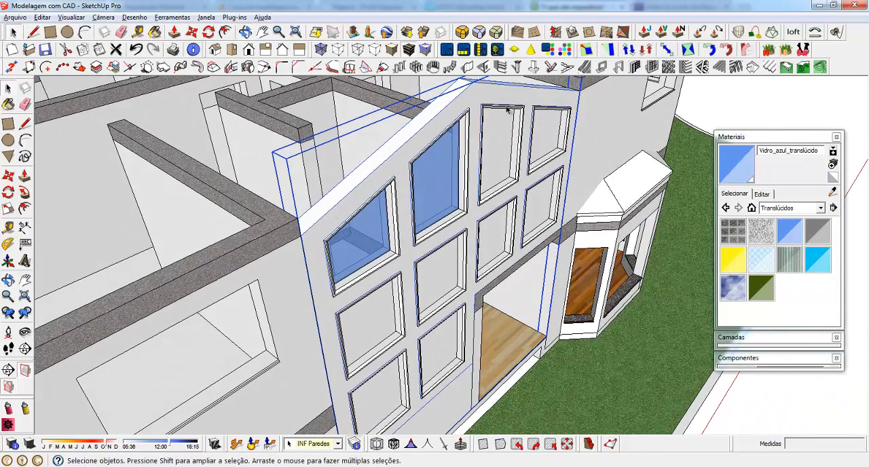
scroll(454, 128, "up", 6)
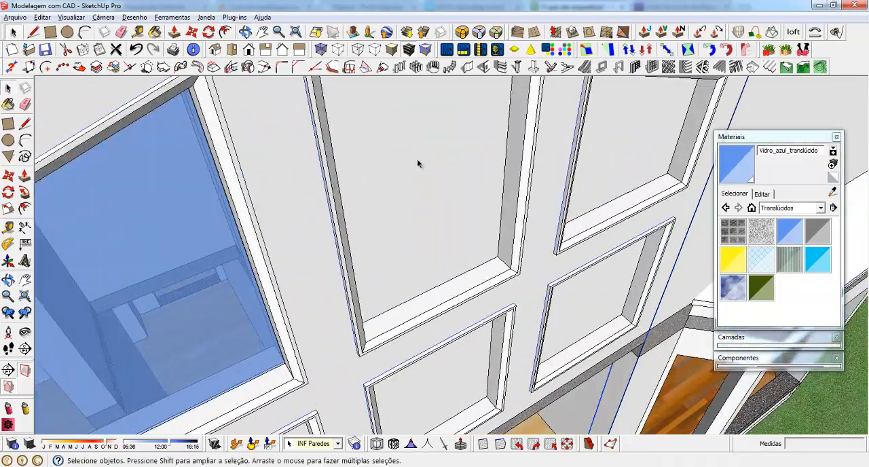
left_click(417, 160)
middle_click_drag(481, 256, 351, 181)
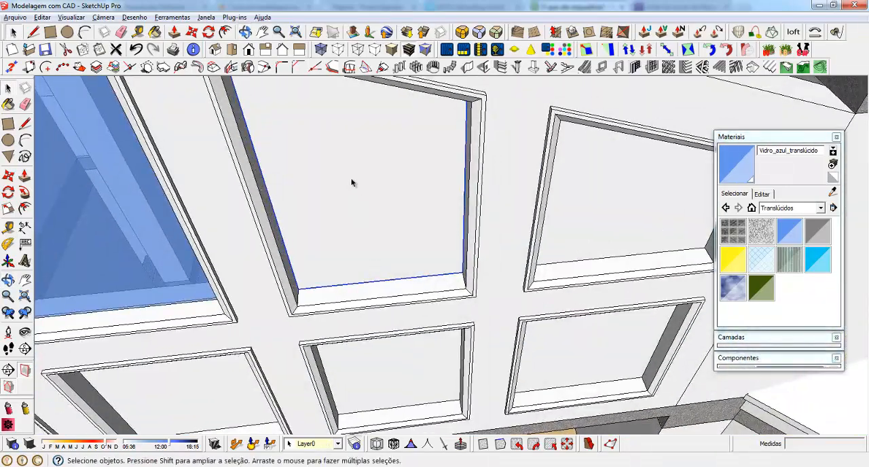
middle_click_drag(446, 202, 387, 185)
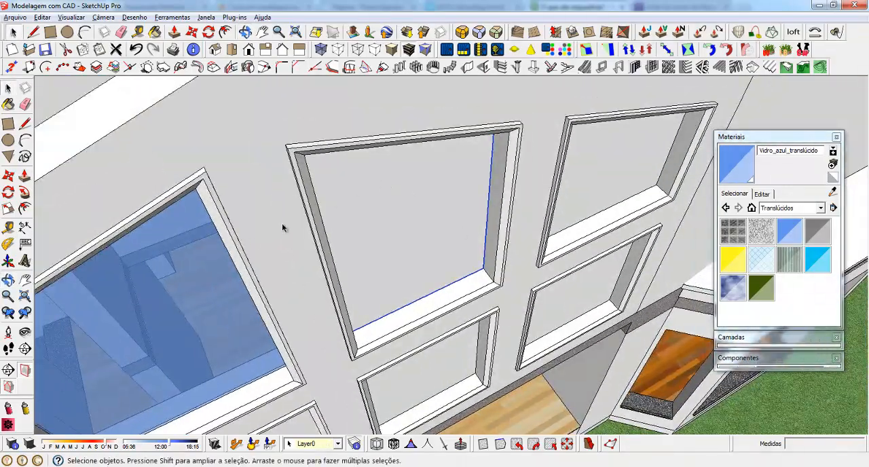
scroll(495, 180, "up", 3)
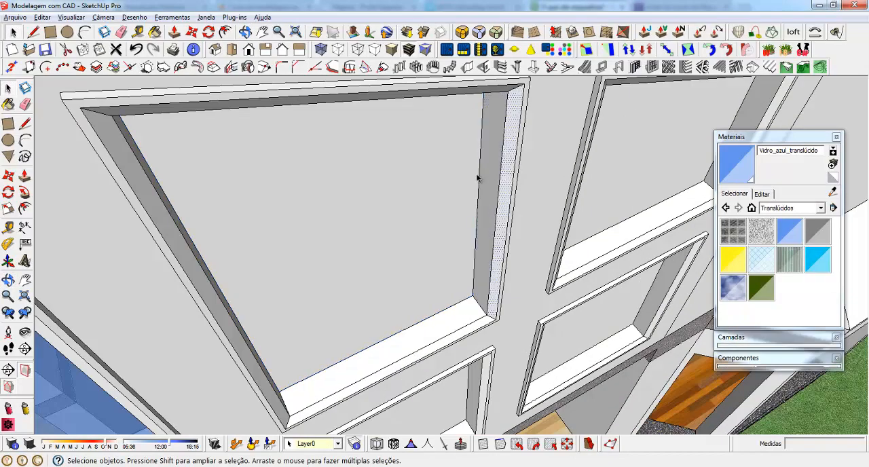
left_click(434, 191)
left_click(500, 165)
scroll(491, 184, "down", 4)
scroll(428, 161, "down", 5)
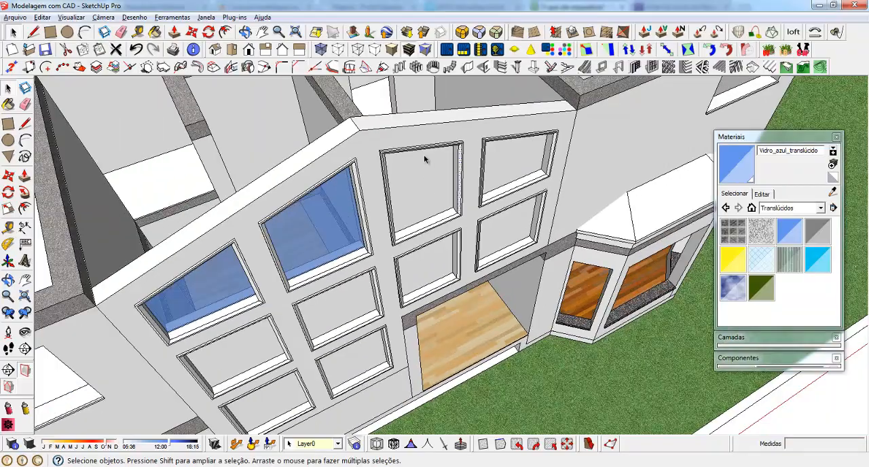
middle_click_drag(426, 161, 412, 195)
scroll(472, 181, "up", 6)
scroll(438, 129, "down", 4)
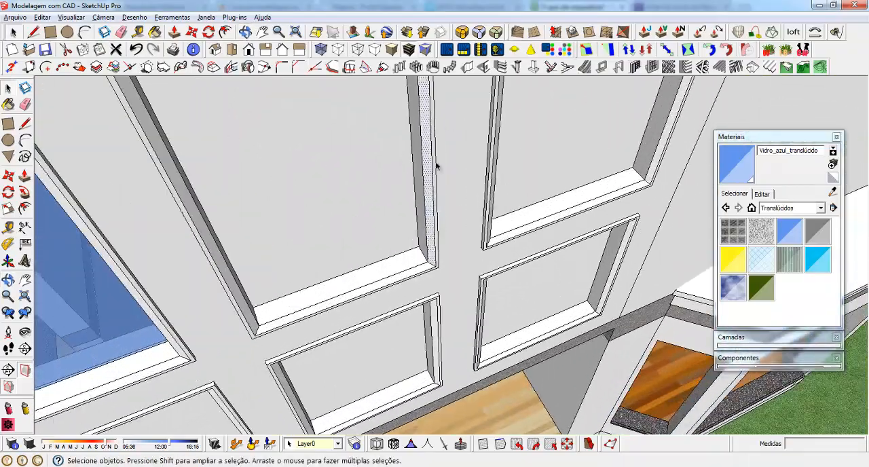
Select all connected frame geometry of the two unglazed top-row windows and the four middle-row windows
triple_click(434, 161)
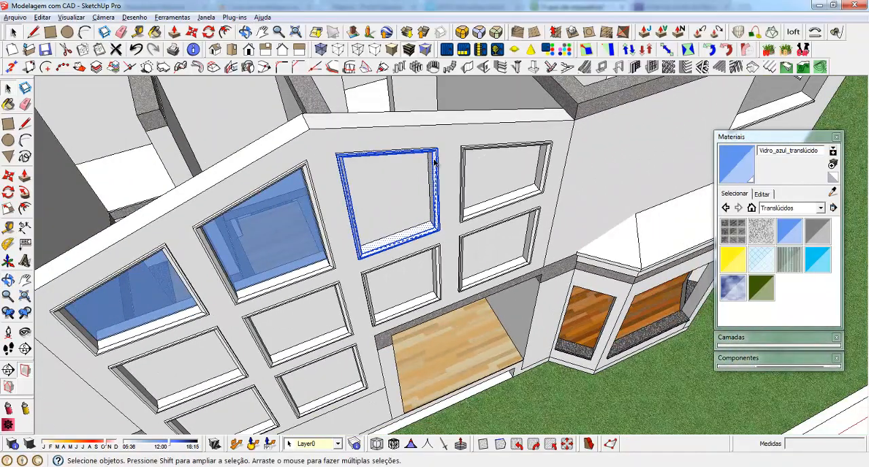
scroll(388, 171, "up", 4)
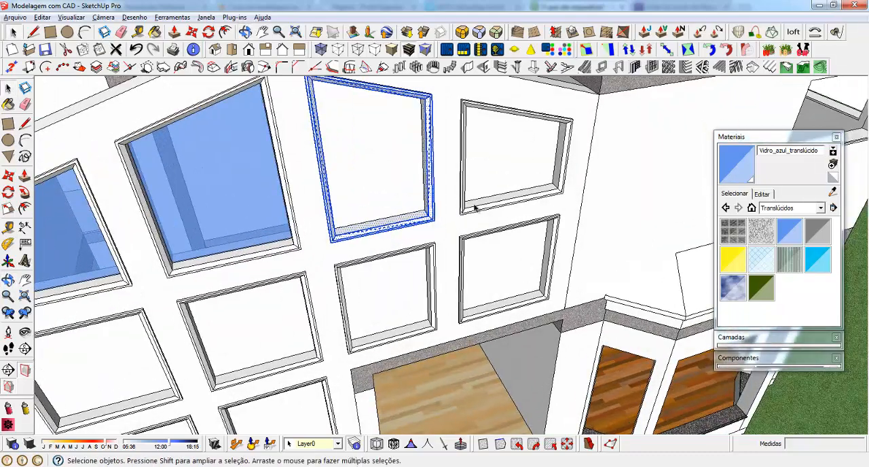
triple_click(468, 208, "shift")
triple_click(464, 239, "ctrl")
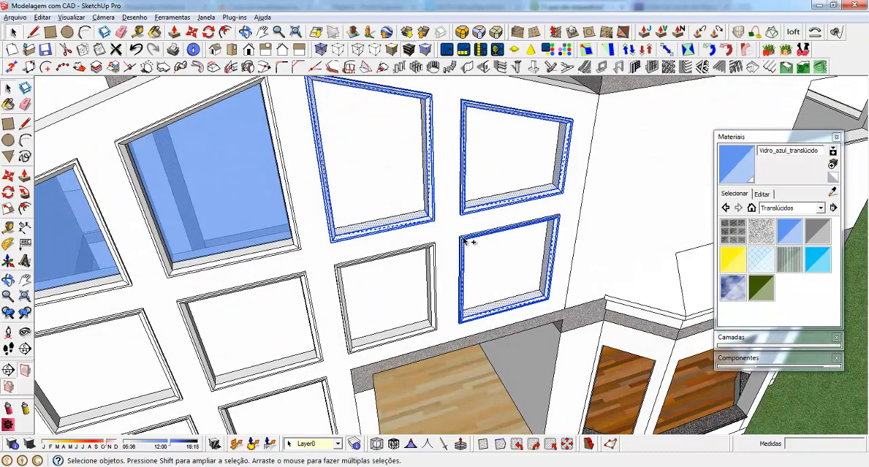
triple_click(431, 252, "ctrl")
scroll(446, 194, "down", 2)
scroll(274, 307, "up", 5)
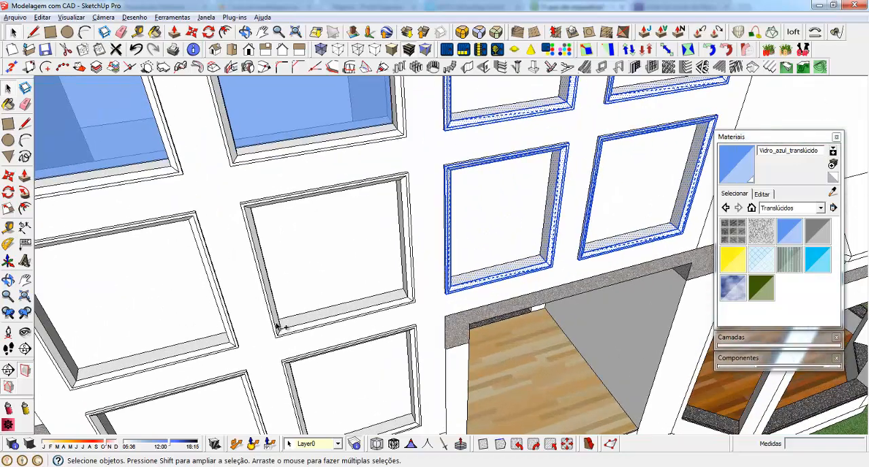
triple_click(276, 328, "ctrl")
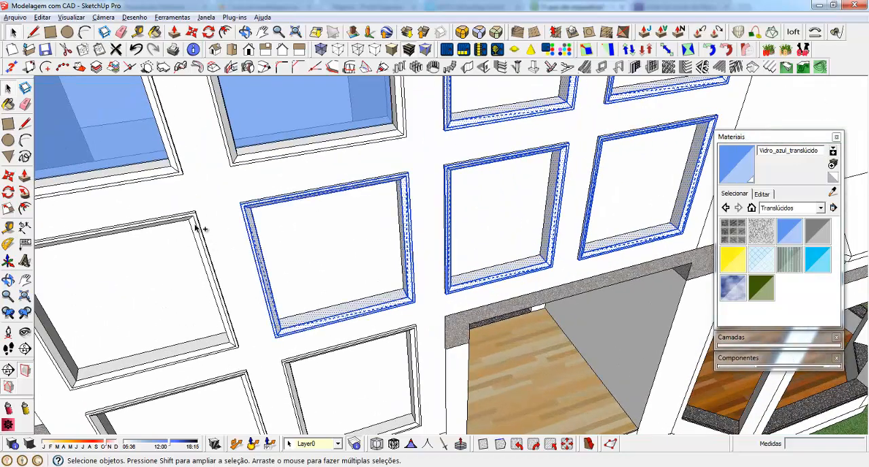
scroll(404, 163, "down", 3)
scroll(216, 327, "up", 3)
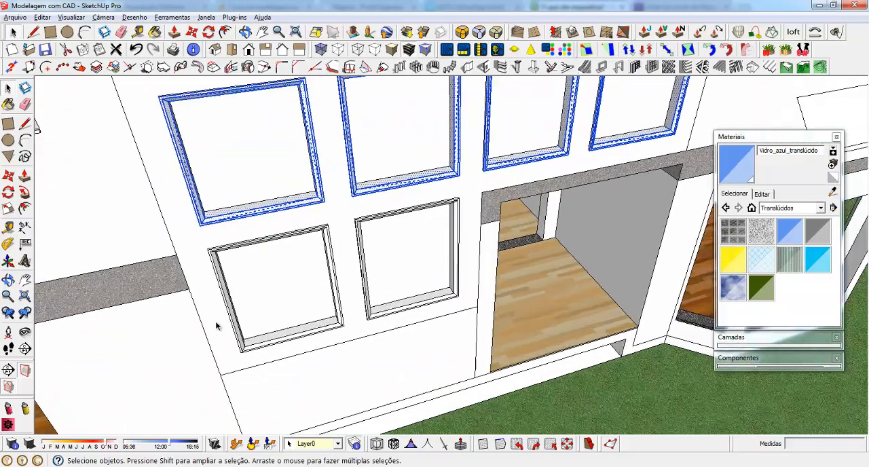
Add the frames of the two bottom-row windows to the selection and make all eight frames one group
scroll(216, 327, "up", 2)
left_click(310, 345, "ctrl")
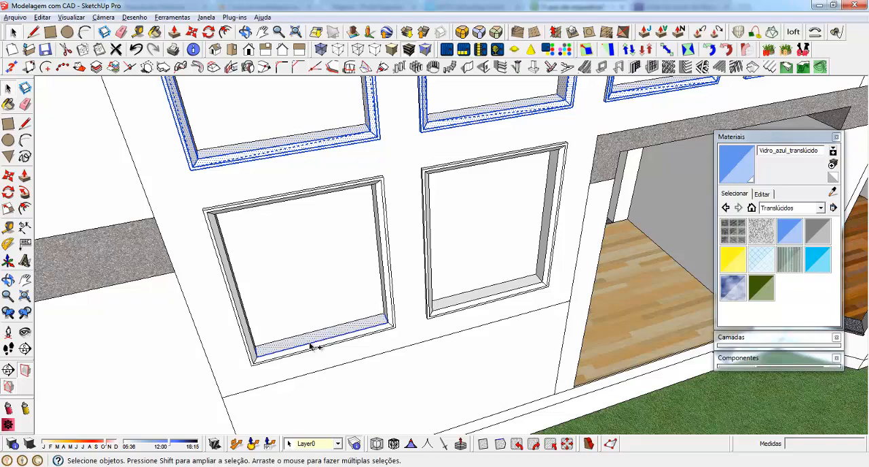
triple_click(374, 328, "ctrl")
left_click(448, 314, "ctrl")
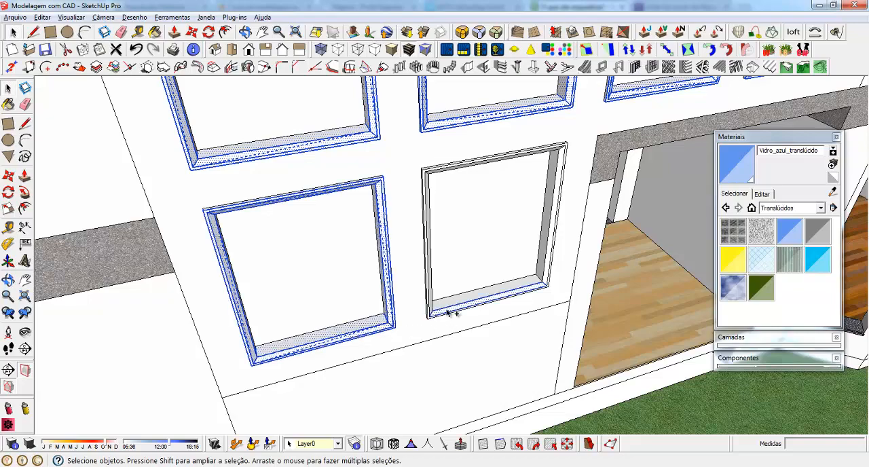
triple_click(449, 314, "ctrl")
scroll(438, 306, "down", 5)
scroll(410, 297, "up", 5)
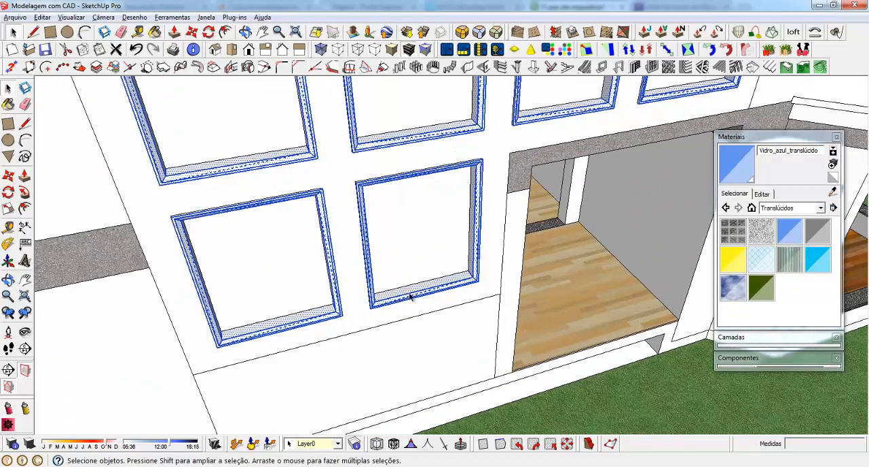
right_click(410, 297)
left_click(438, 113)
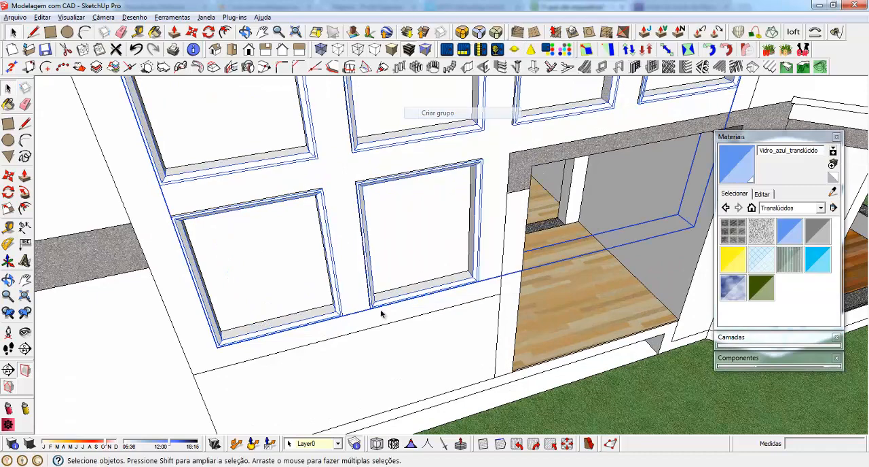
Select the panes of the eight unglazed windows with their edges, group them and explode that group again
double_click(273, 239)
double_click(410, 246, "ctrl")
scroll(396, 391, "down", 5)
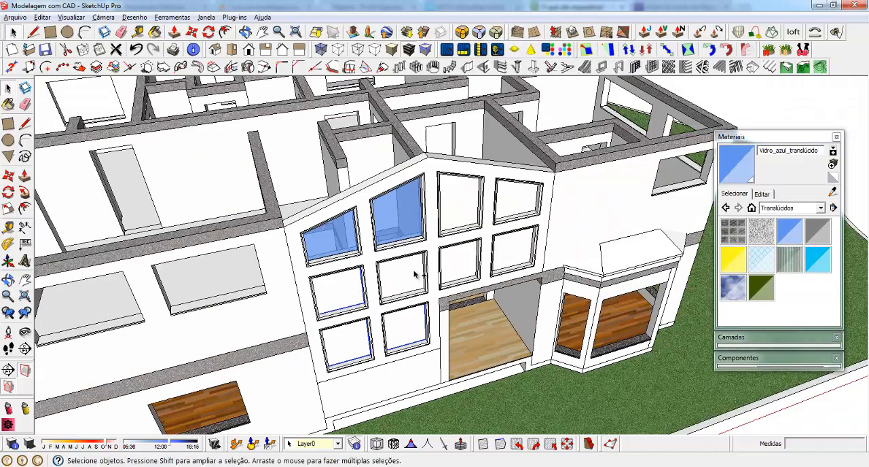
right_click(460, 200)
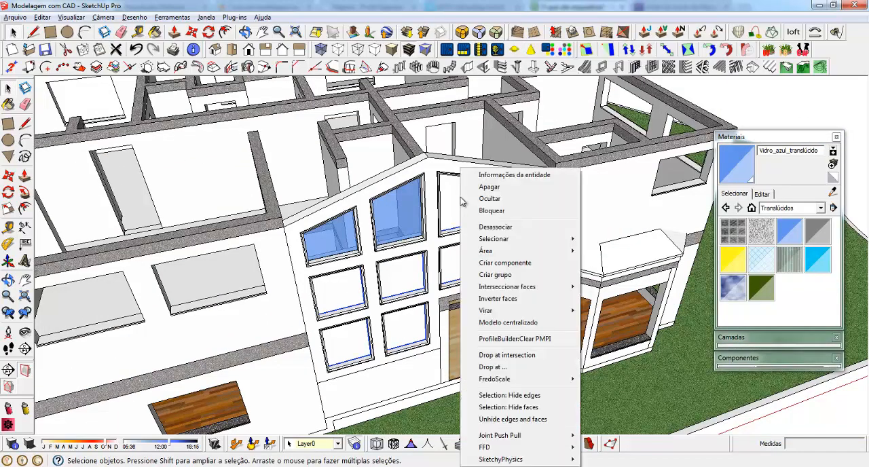
left_click(506, 277)
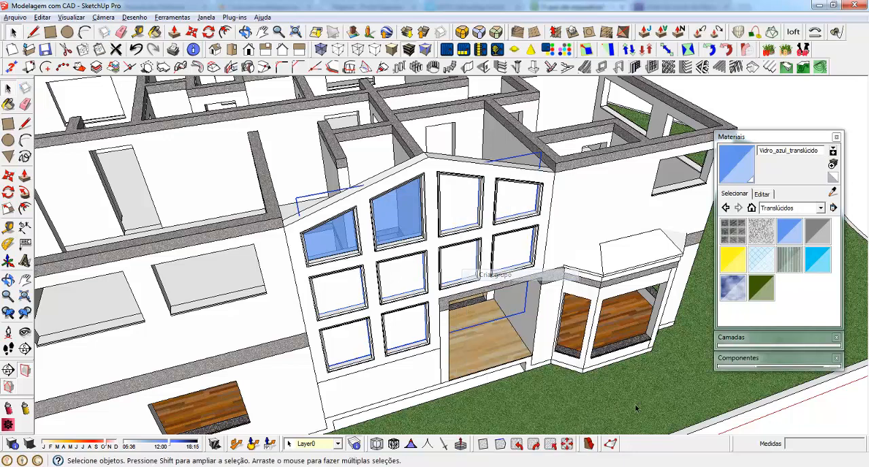
right_click(462, 201)
right_click(461, 201)
left_click(514, 229)
left_click(513, 230)
right_click(463, 197)
right_click(463, 197)
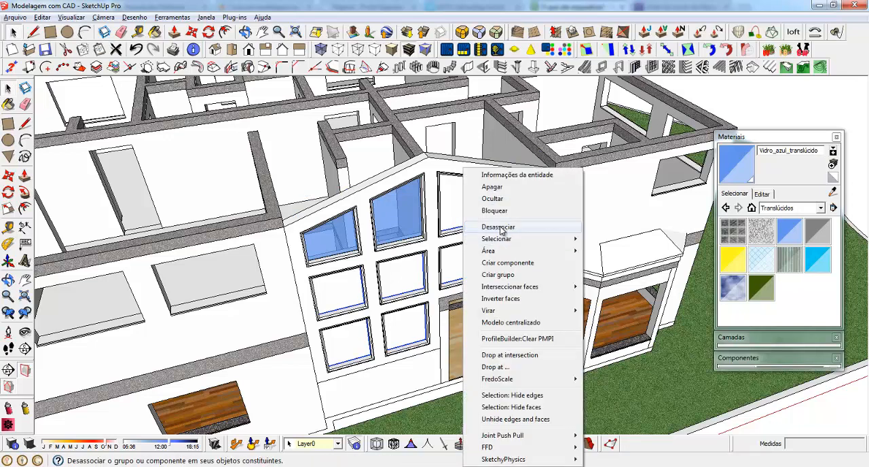
left_click(500, 229)
Extrude the eight selected window panes by 1 cm with Multiple Push-Pull
left_click(234, 16)
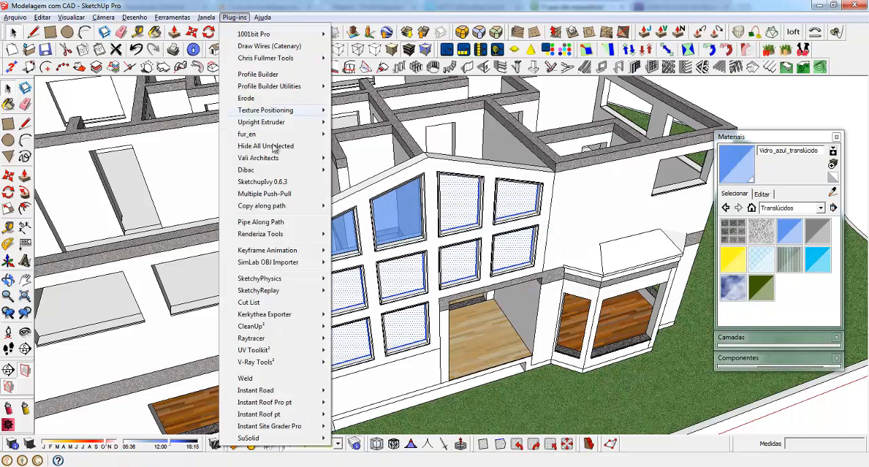
left_click(264, 194)
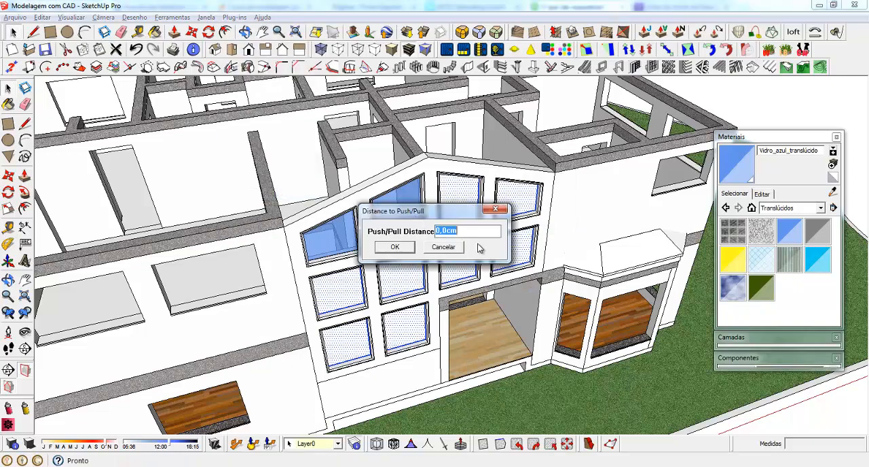
type("1")
key("Return")
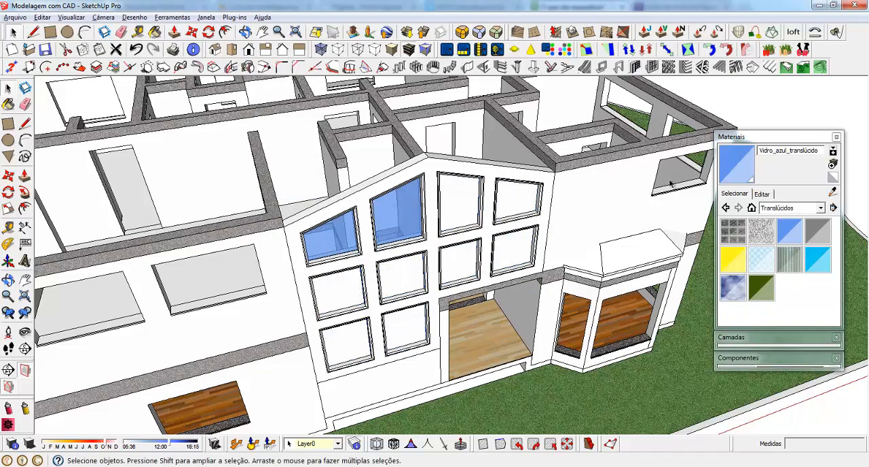
Select the faces of the eight thickened panes and paint them together with Vidro_azul_translúcido
middle_click_drag(671, 183, 421, 190)
left_click(439, 159)
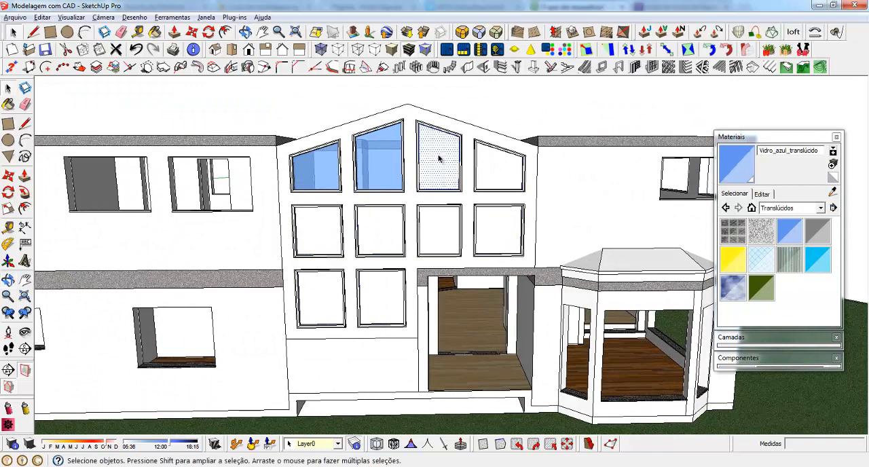
left_click(494, 174, "ctrl")
left_click(495, 235, "ctrl")
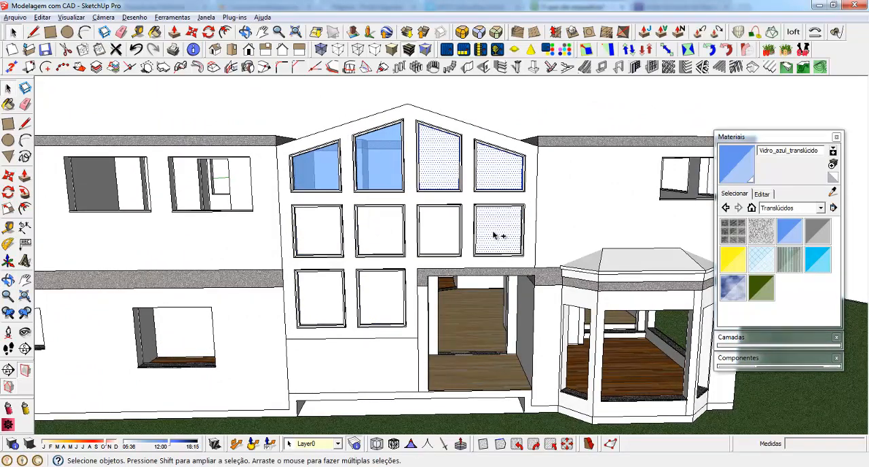
left_click(435, 229, "ctrl")
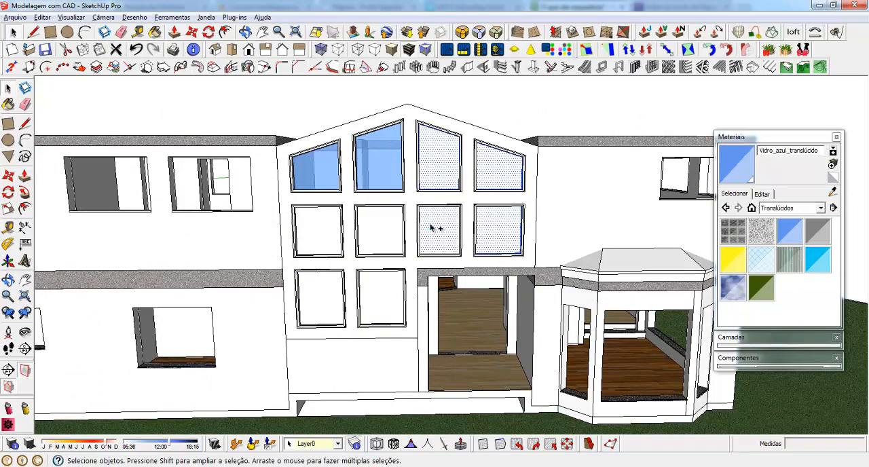
left_click(377, 230, "ctrl")
left_click(313, 230, "ctrl")
left_click(322, 309, "ctrl")
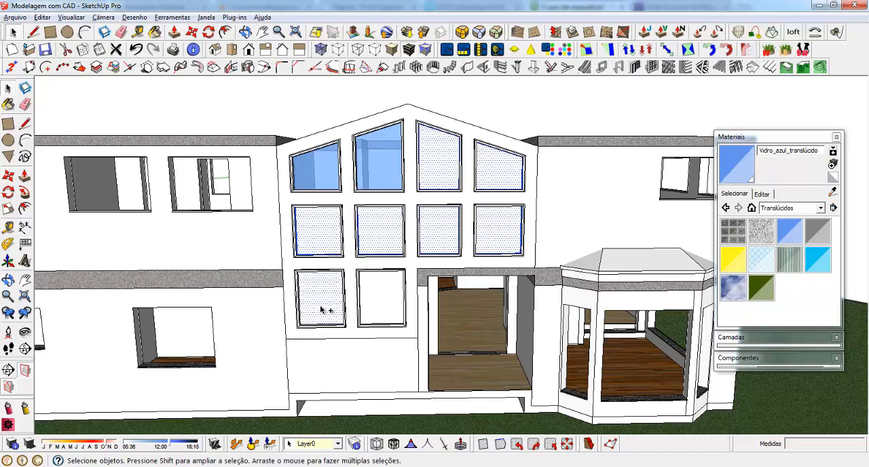
left_click(378, 294, "ctrl")
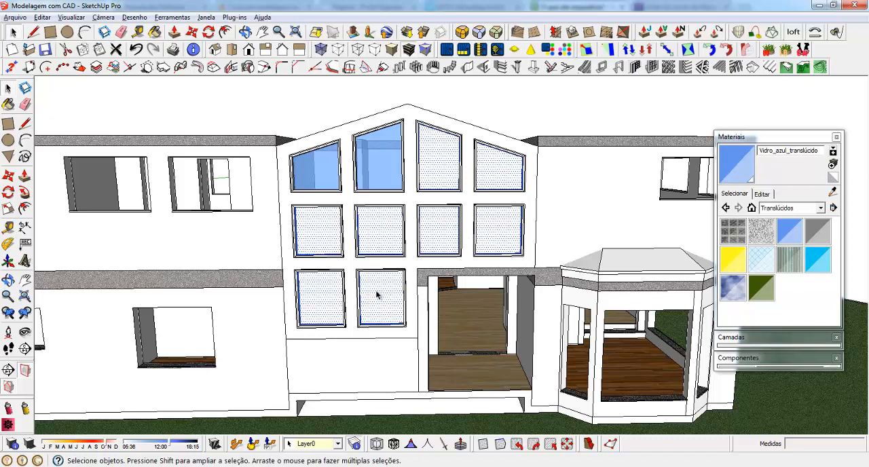
key("b")
left_click(380, 295)
Make one group of the eight painted glass panes on the gable facade
middle_click_drag(380, 292, 421, 244)
scroll(441, 211, "up", 3)
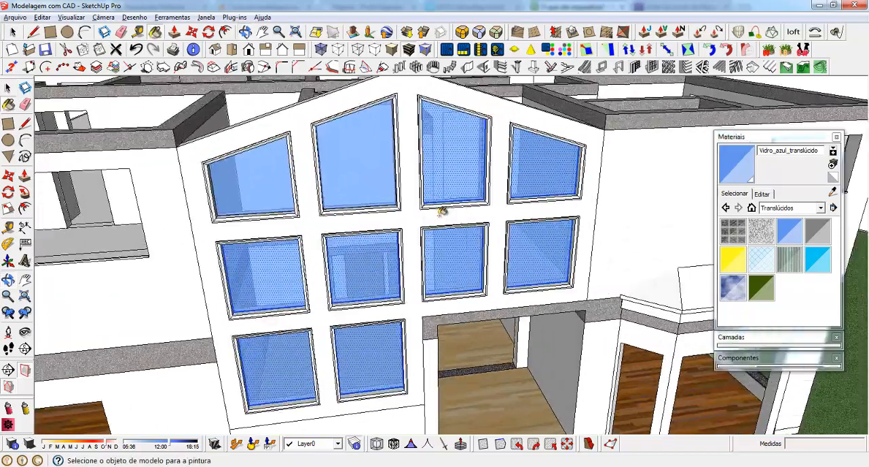
middle_click_drag(441, 212, 512, 236)
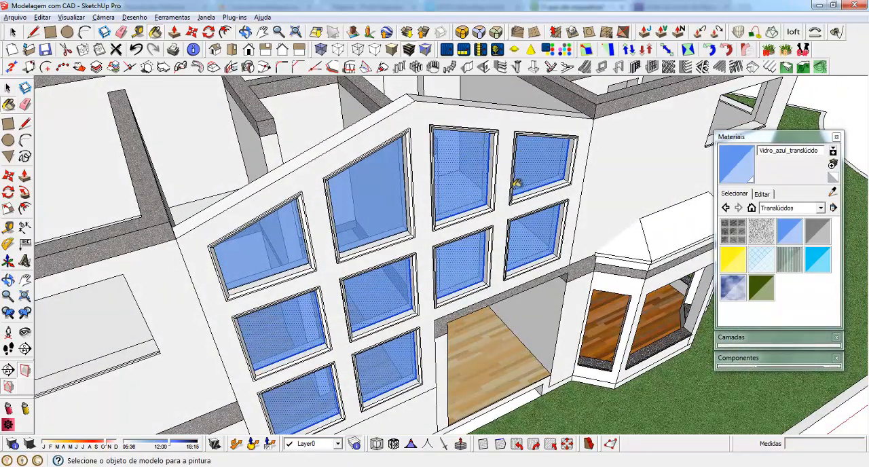
scroll(515, 187, "up", 3)
middle_click_drag(488, 216, 380, 199)
scroll(488, 228, "down", 3)
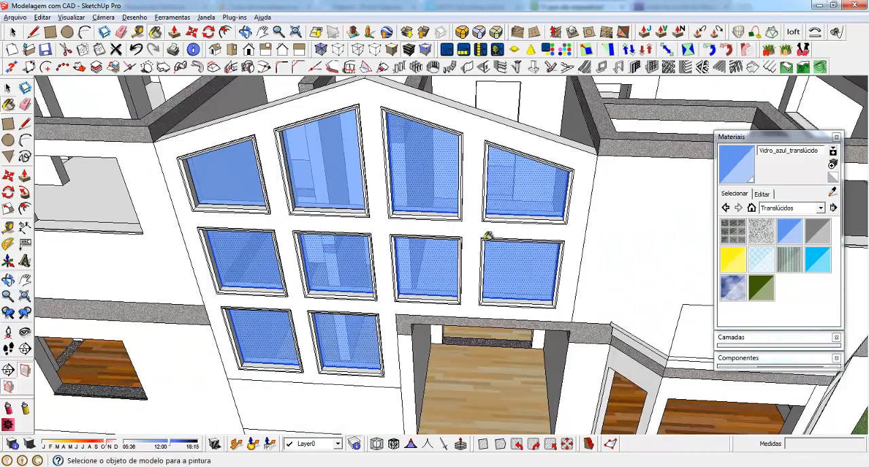
key("space")
right_click(424, 160)
left_click(485, 260)
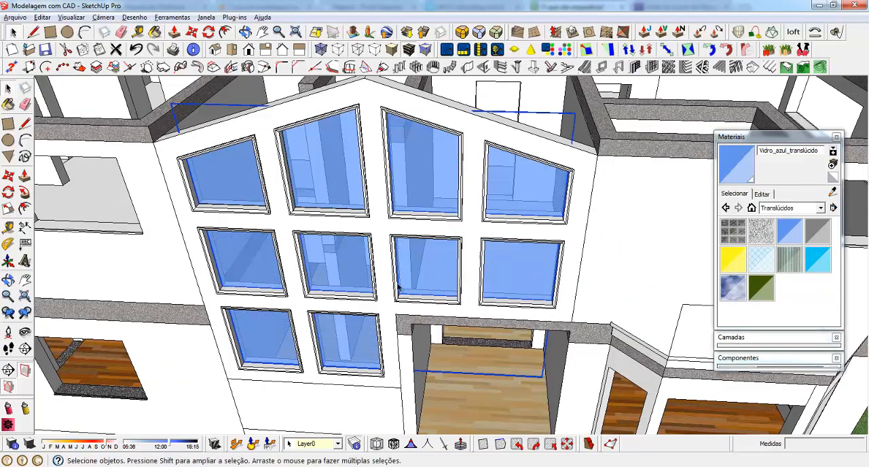
scroll(399, 288, "down", 3)
middle_click_drag(399, 288, 413, 160)
scroll(387, 233, "down", 2)
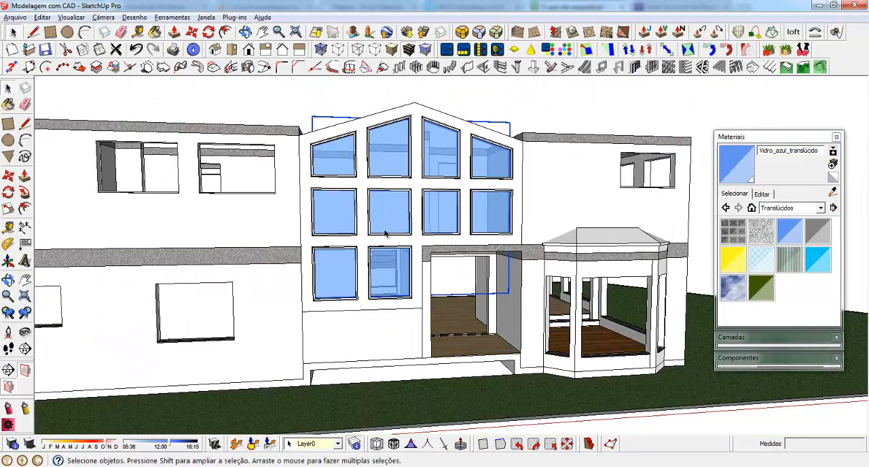
Review the house from several sides and collapse the materials palette to free the modelling view
middle_click_drag(502, 201, 405, 222)
scroll(406, 222, "down", 2)
middle_click_drag(527, 160, 353, 195)
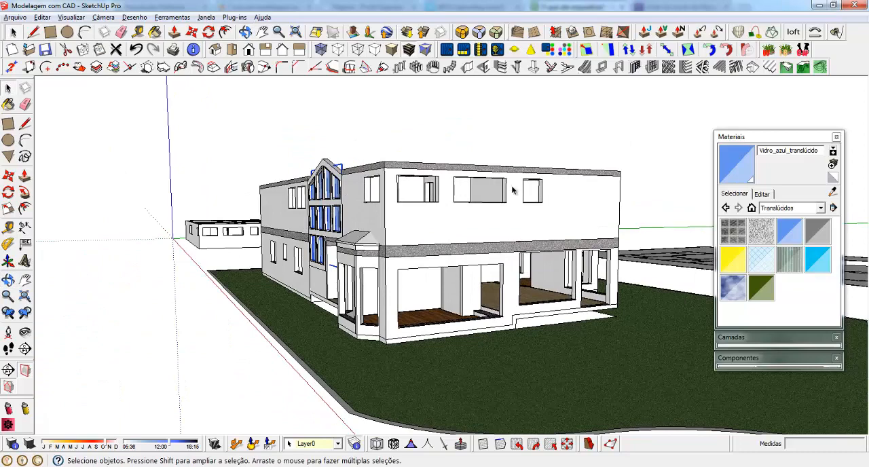
middle_click_drag(432, 197, 558, 252)
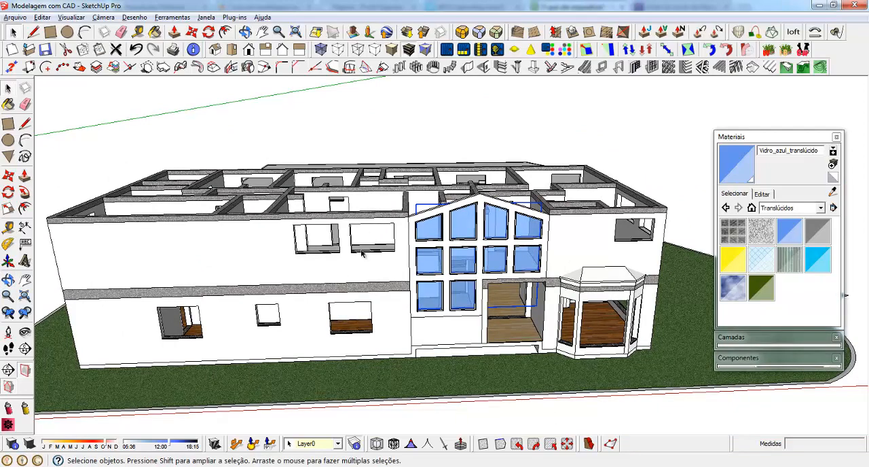
middle_click_drag(258, 273, 336, 185)
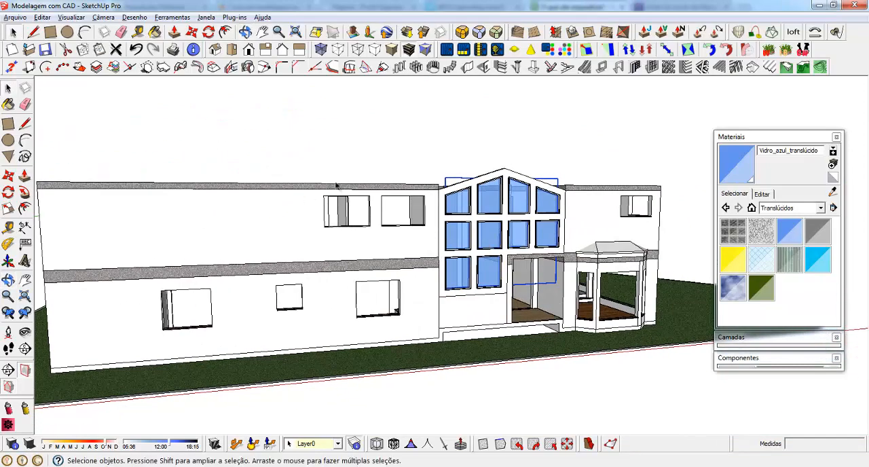
left_click(778, 139)
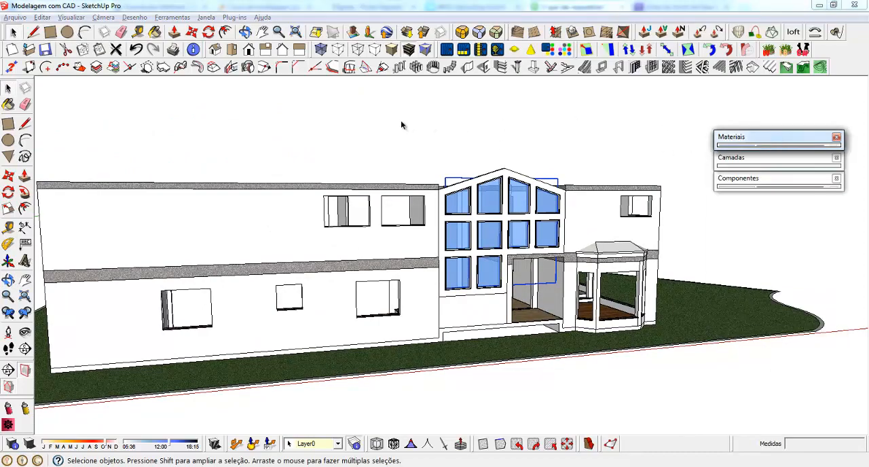
scroll(303, 211, "up", 2)
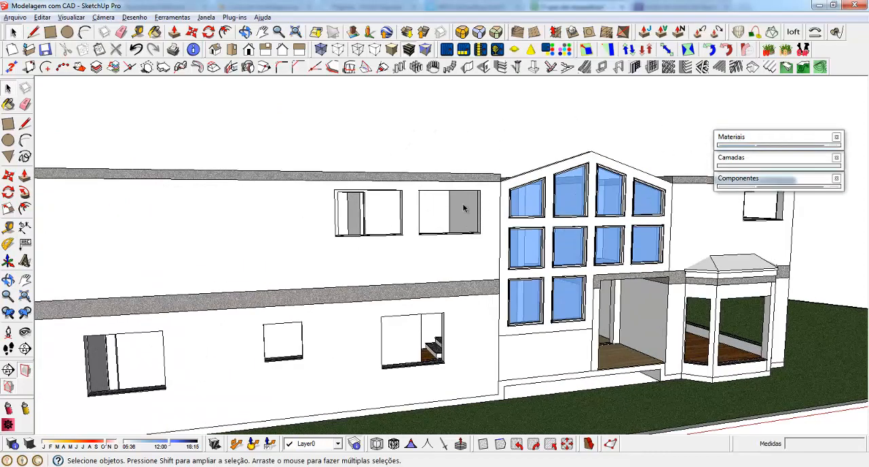
Examine the unglazed window openings on the front and side facades of both storeys
middle_click_drag(464, 208, 332, 235)
scroll(221, 230, "up", 3)
middle_click_drag(607, 239, 556, 227)
scroll(556, 228, "down", 3)
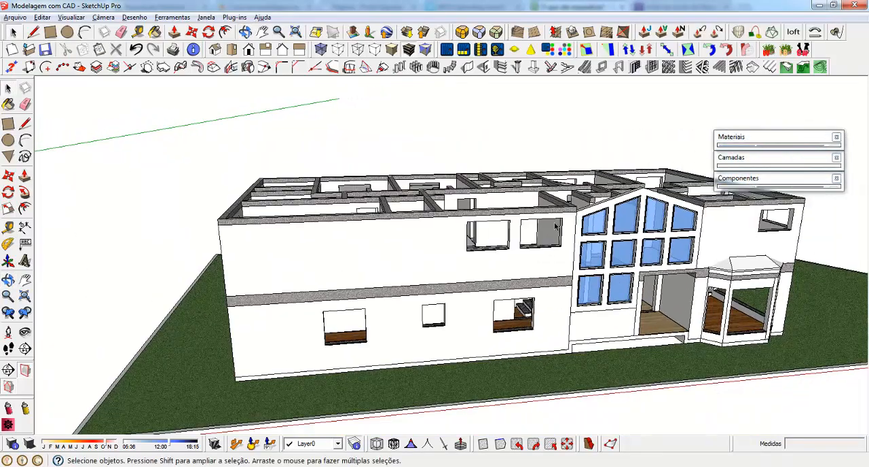
middle_click_drag(280, 232, 214, 198)
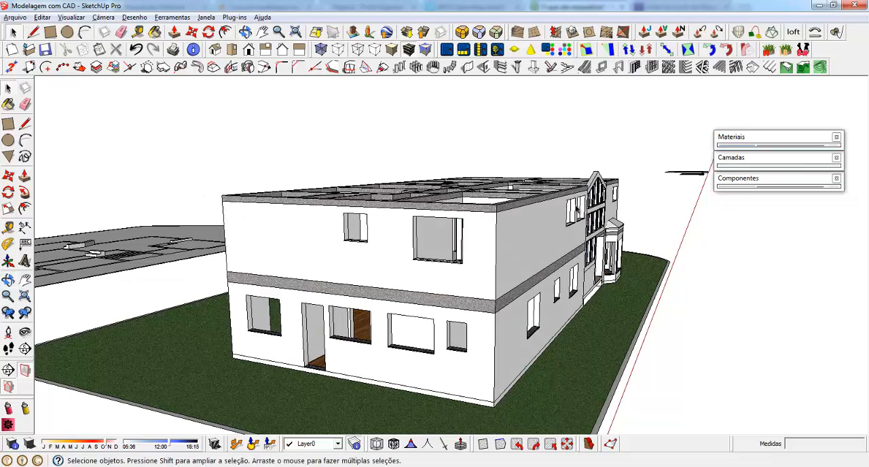
middle_click_drag(576, 210, 384, 207)
scroll(468, 202, "up", 3)
middle_click_drag(468, 202, 428, 218)
scroll(427, 217, "down", 5)
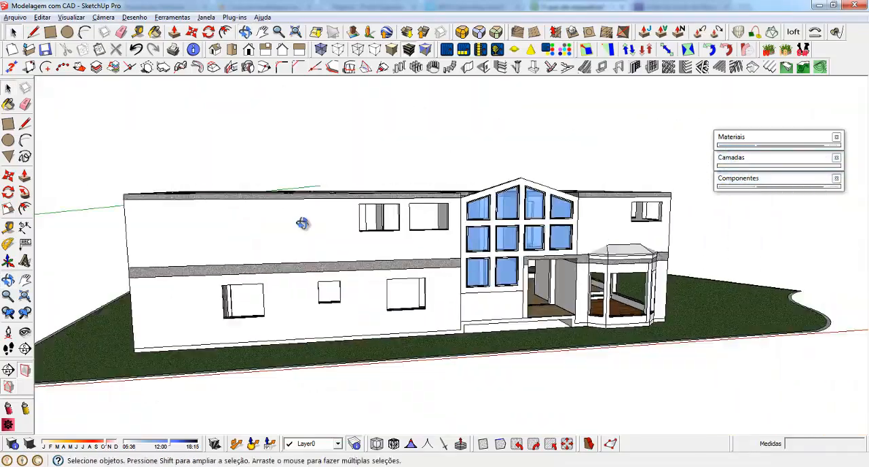
middle_click_drag(303, 224, 259, 237)
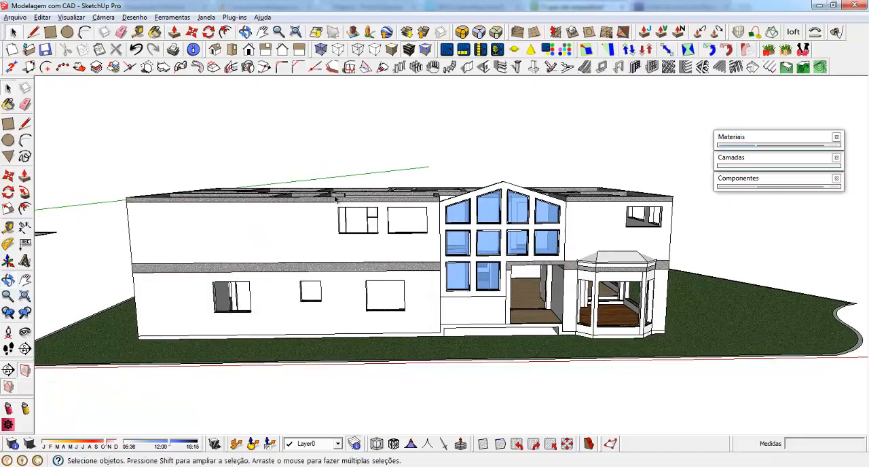
scroll(261, 231, "up", 6)
middle_click_drag(265, 177, 249, 280)
scroll(336, 215, "down", 3)
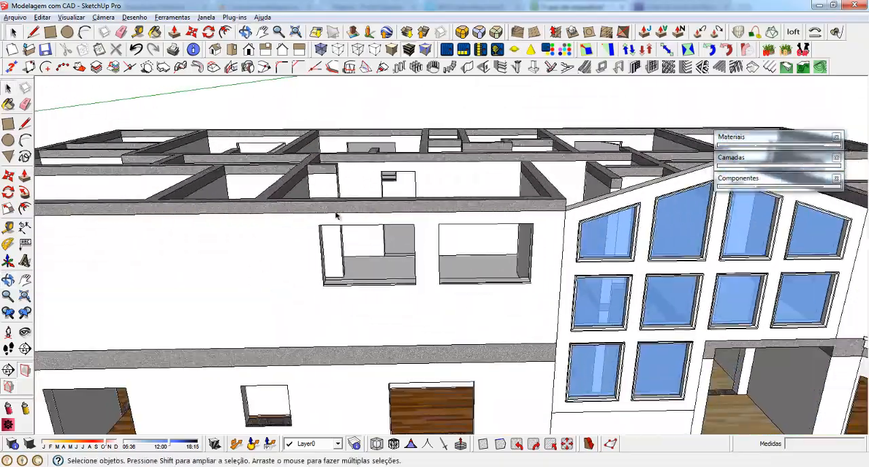
Draw a 150 × 100 cm rectangle filling the upper-storey front opening farther from the gable
scroll(357, 231, "up", 3)
middle_click_drag(357, 231, 264, 203)
scroll(246, 202, "up", 1)
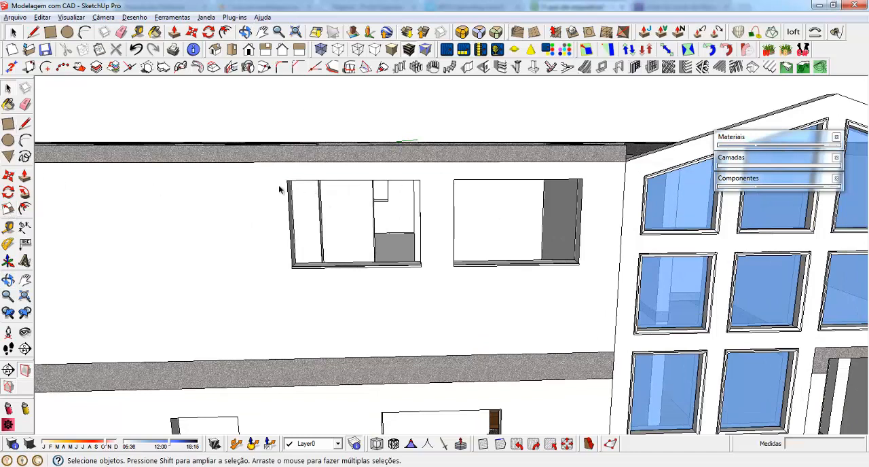
scroll(272, 185, "up", 3)
scroll(344, 201, "up", 3)
key("r")
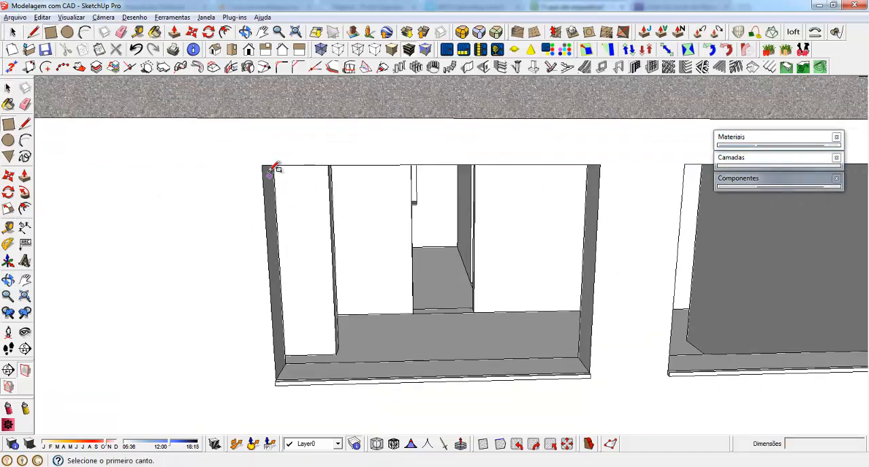
scroll(301, 369, "up", 5)
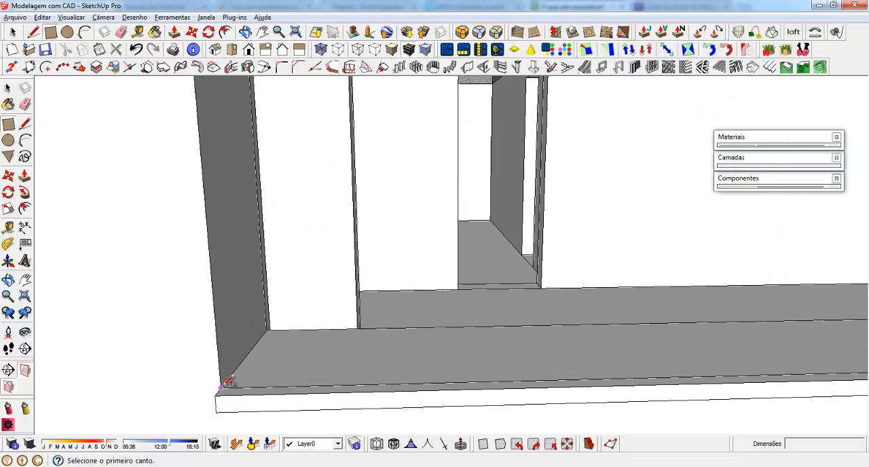
left_click(227, 384)
scroll(226, 383, "down", 5)
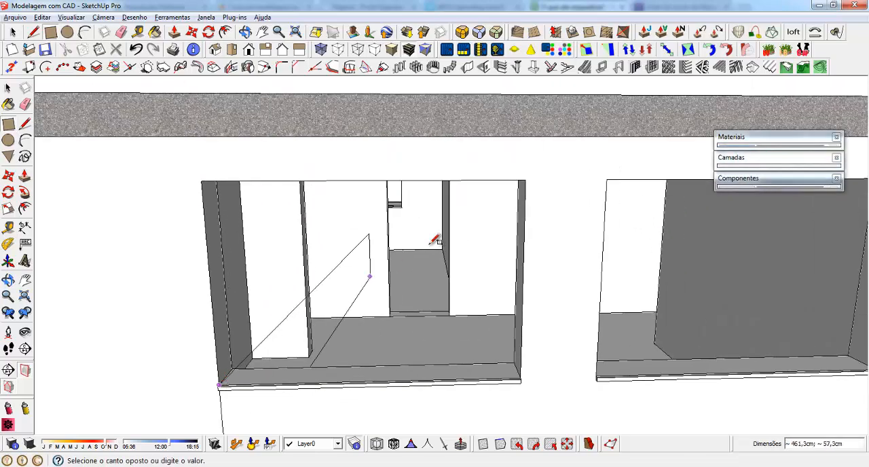
left_click(526, 180)
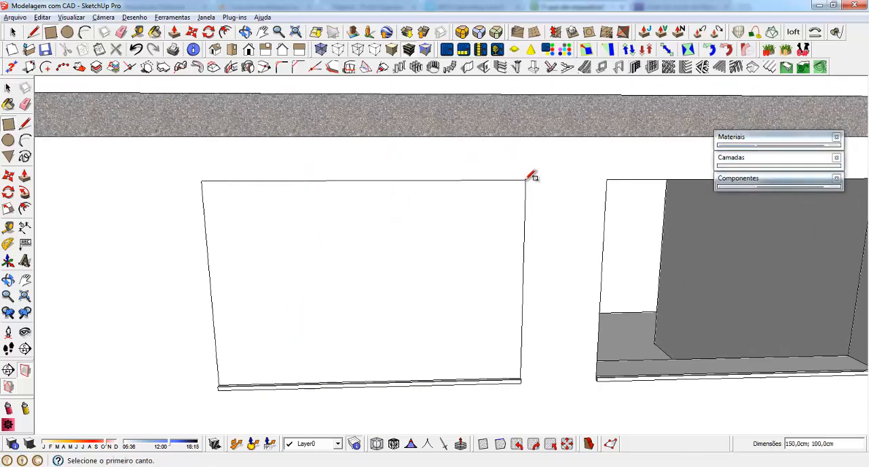
Make the new rectangle with its edges a component named Janelas de Duas Folhas
key("space")
double_click(283, 221)
middle_click_drag(295, 210, 306, 223)
right_click(306, 223)
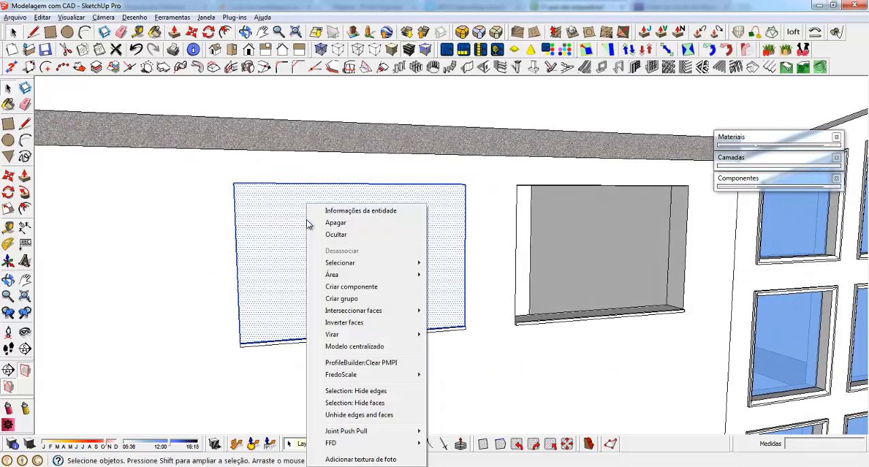
left_click(365, 287)
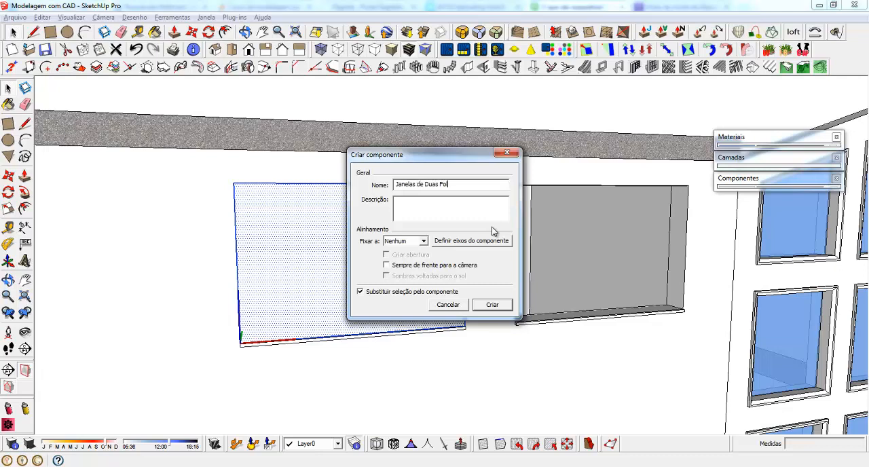
left_click(492, 307)
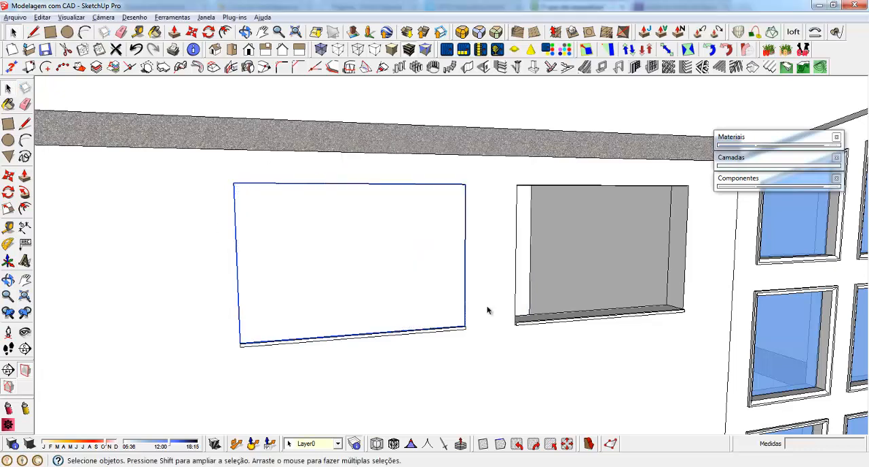
Copy the window component into the adjacent upper-storey opening beside the gable, matching the upper corners
middle_click_drag(400, 215, 348, 235)
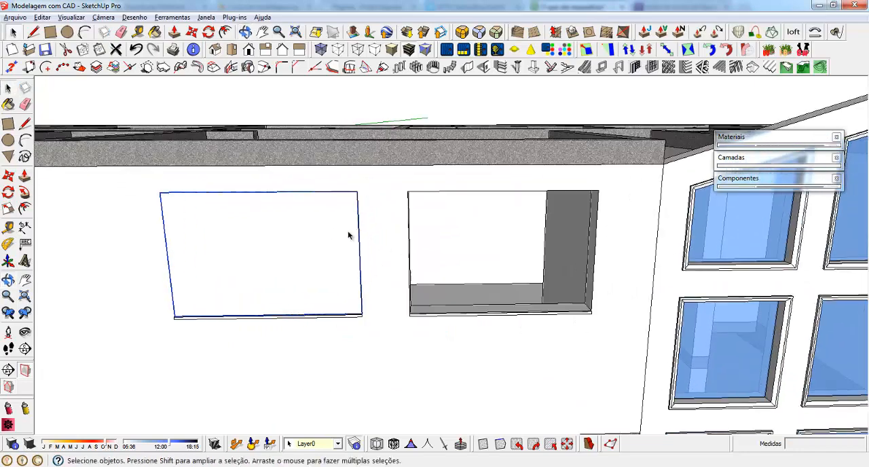
key("m")
key("ctrl")
left_click(358, 190)
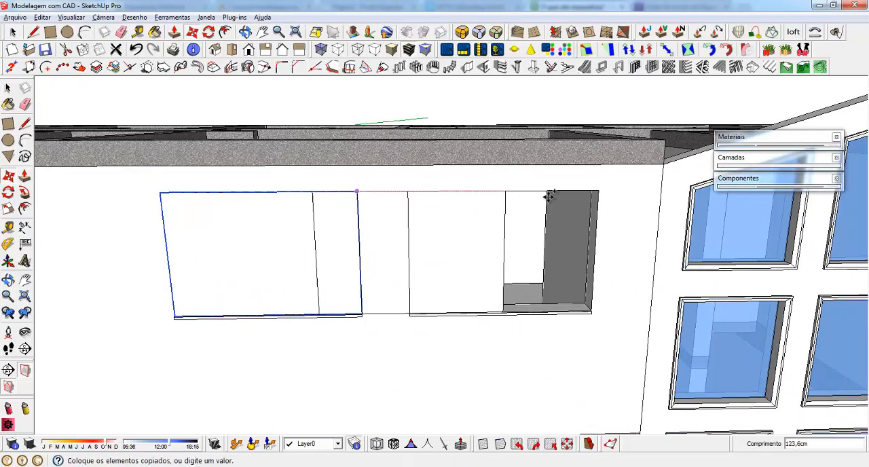
left_click(598, 191)
scroll(544, 214, "down", 2)
scroll(539, 222, "down", 3)
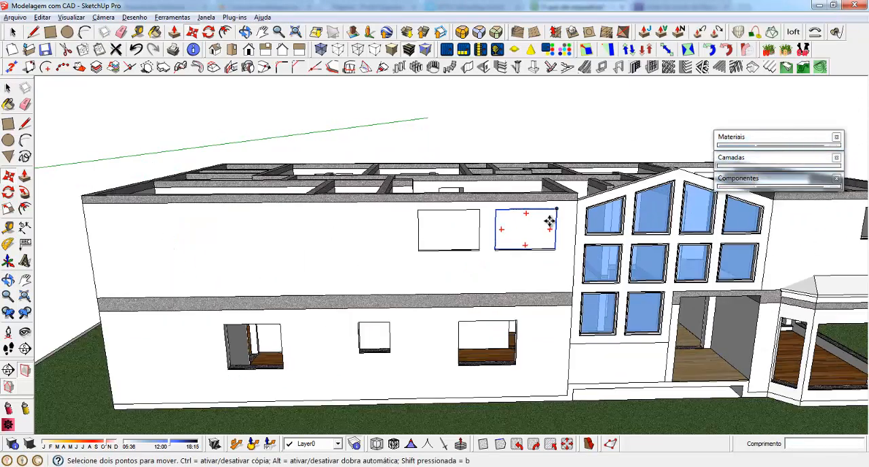
Copy the original window component and paste it near the larger upper-storey opening on the side facade
key("space")
left_click(445, 233)
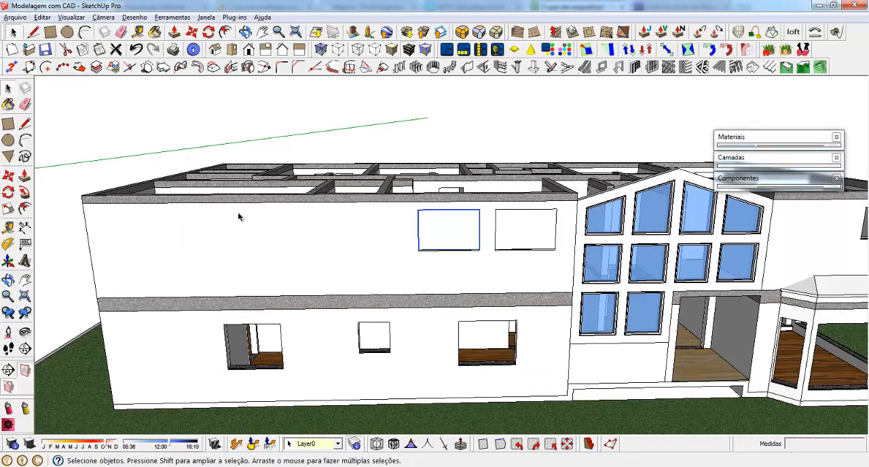
middle_click_drag(239, 216, 588, 207)
scroll(632, 259, "up", 3)
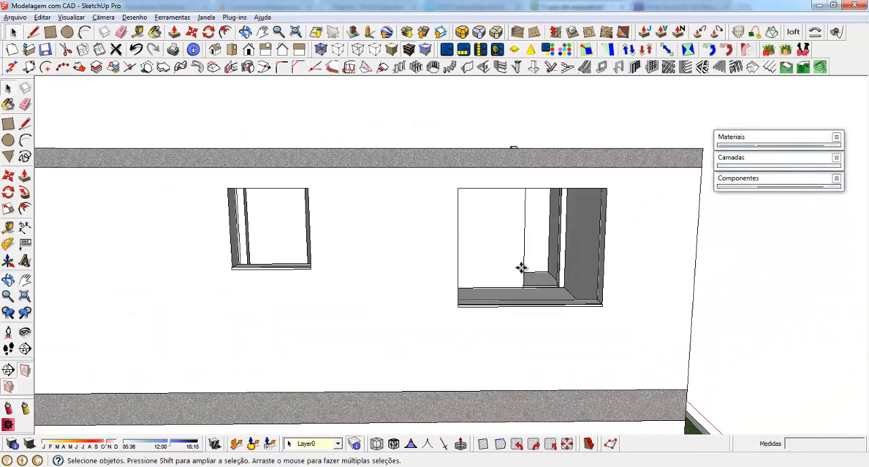
key("ctrl+v")
left_click(445, 345)
Rotate the pasted window component by 90° so it lies parallel to the side facade
mouse_move(412, 186)
middle_mouse_down()
mouse_move(428, 301)
mouse_move(404, 215)
mouse_move(435, 291)
mouse_move(437, 347)
middle_mouse_up()
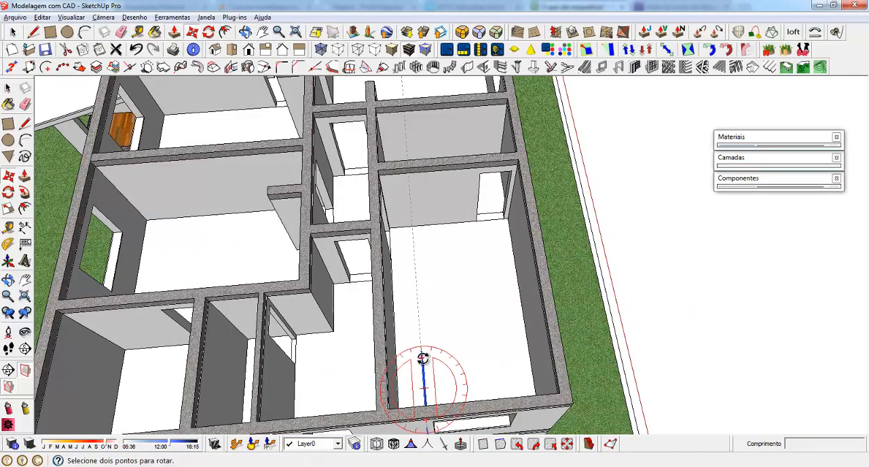
left_click(423, 360)
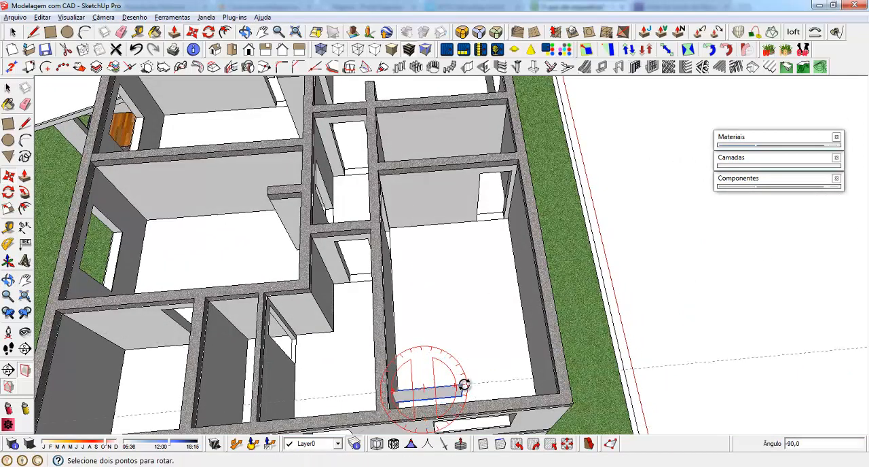
left_click(464, 387)
Move the rotated window component onto the lower corner of the side facade's larger upper-storey opening
scroll(398, 265, "down", 3)
middle_click_drag(398, 265, 384, 204)
scroll(451, 353, "up", 5)
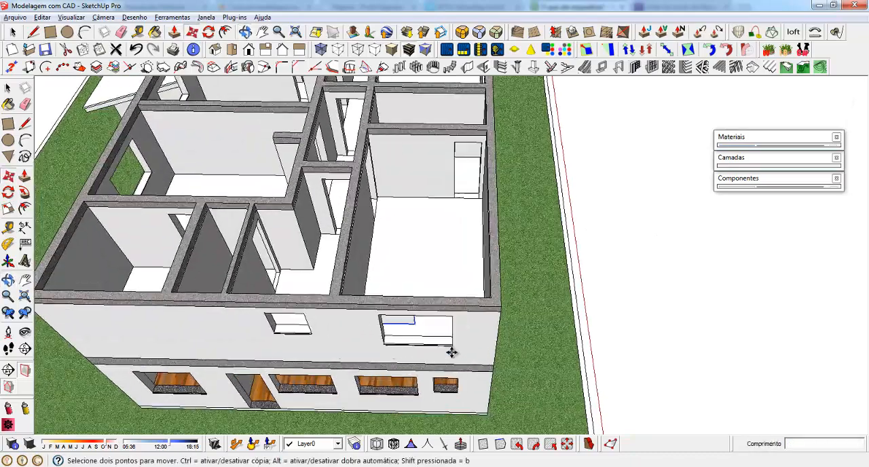
left_click(399, 313)
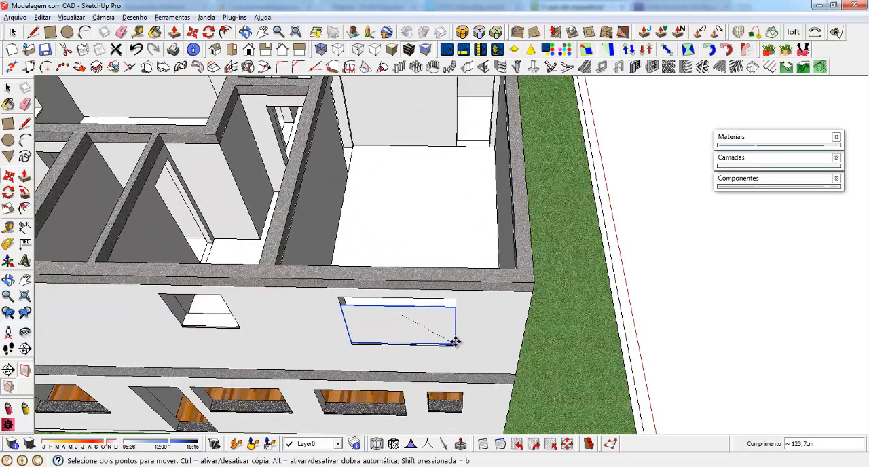
left_click(456, 342)
scroll(478, 332, "up", 7)
middle_click_drag(448, 309, 387, 201)
scroll(497, 364, "down", 2)
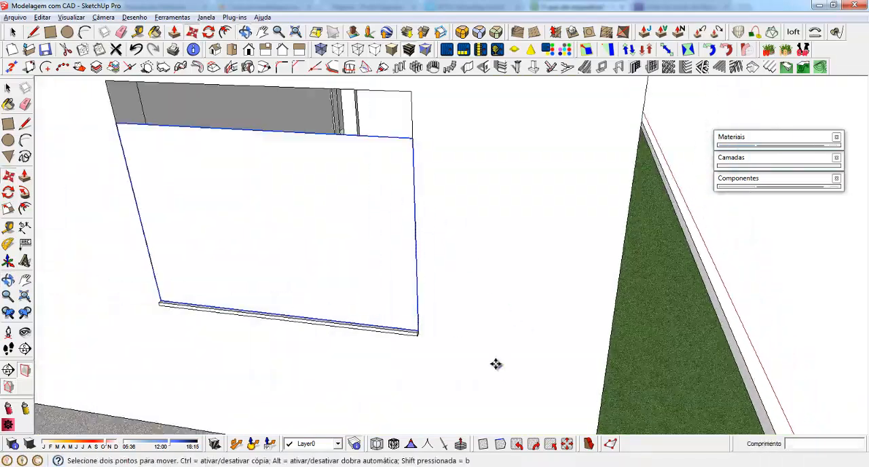
Scale the window component's height by 1.20 up to the upper edge of the side opening
scroll(496, 364, "down", 4)
middle_click_drag(285, 305, 303, 256)
scroll(375, 263, "up", 3)
key("s")
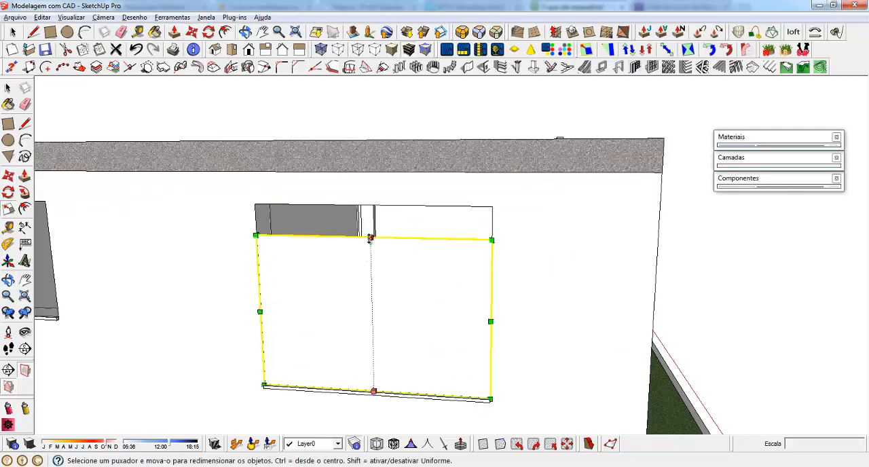
left_click_drag(370, 238, 415, 204)
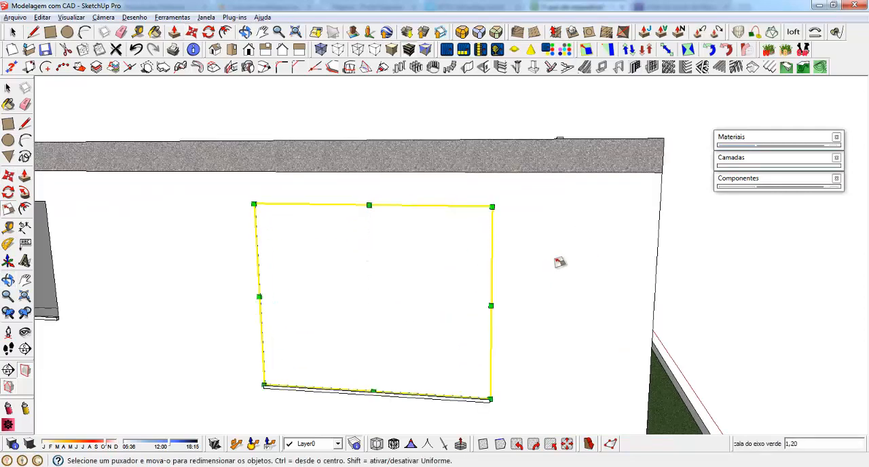
Copy the scaled window component about 781 cm along the side facade to its opposite upper corner
scroll(560, 262, "down", 3)
middle_click_drag(349, 316, 427, 264)
scroll(465, 258, "down", 3)
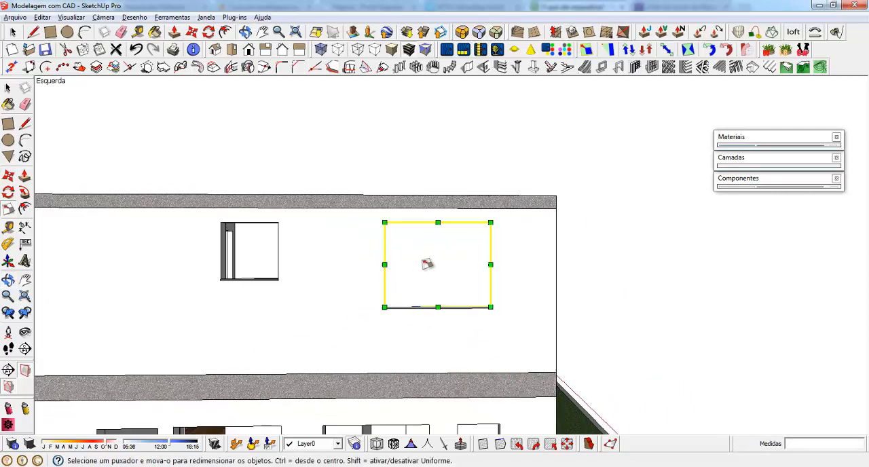
scroll(559, 262, "down", 3)
middle_click_drag(559, 262, 485, 306)
scroll(491, 311, "down", 2)
key("m")
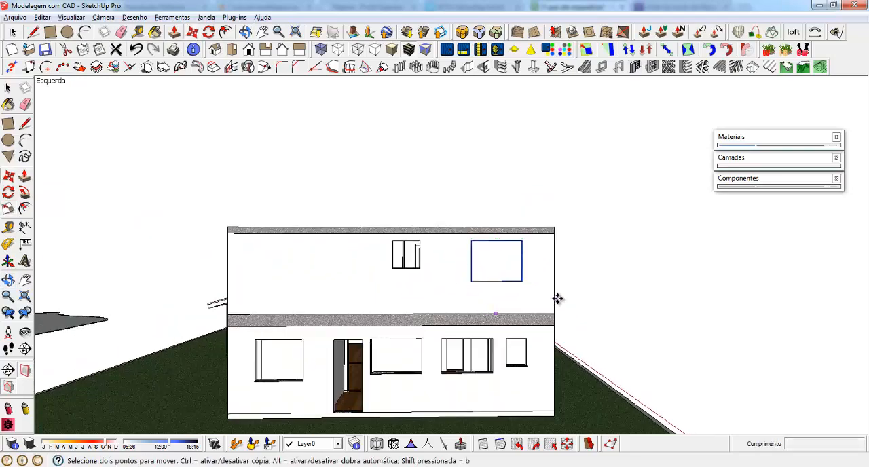
left_click(511, 231)
key("ctrl")
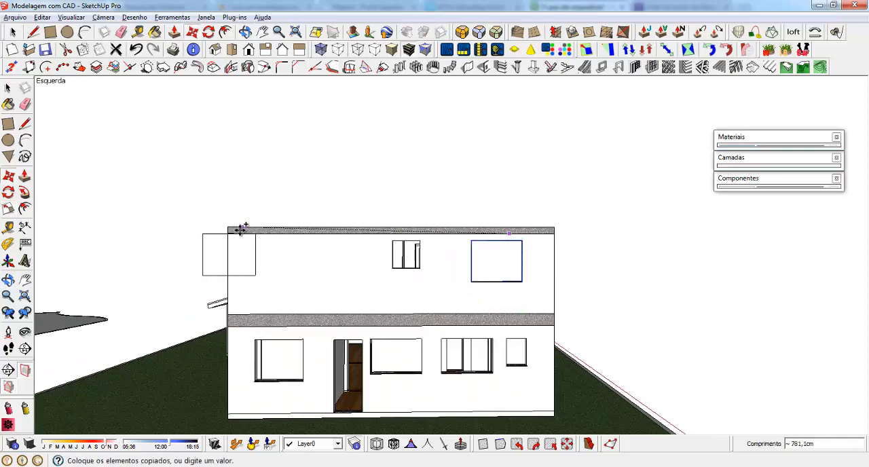
left_click(240, 227)
Rotate the copied window component at the building's corner so it lies parallel to the adjoining long facade
middle_click_drag(267, 252, 554, 373)
scroll(522, 334, "down", 2)
scroll(516, 330, "up", 5)
scroll(555, 373, "up", 2)
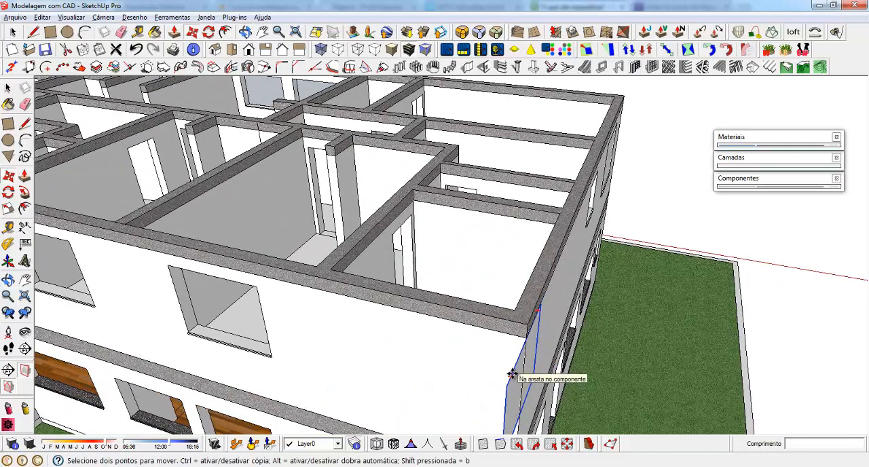
left_click(509, 373)
left_click(508, 383)
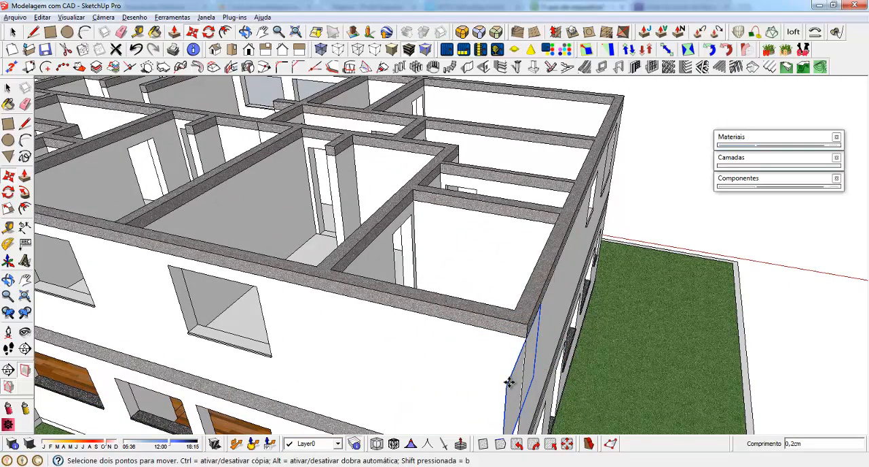
left_click(511, 378)
left_click(485, 333)
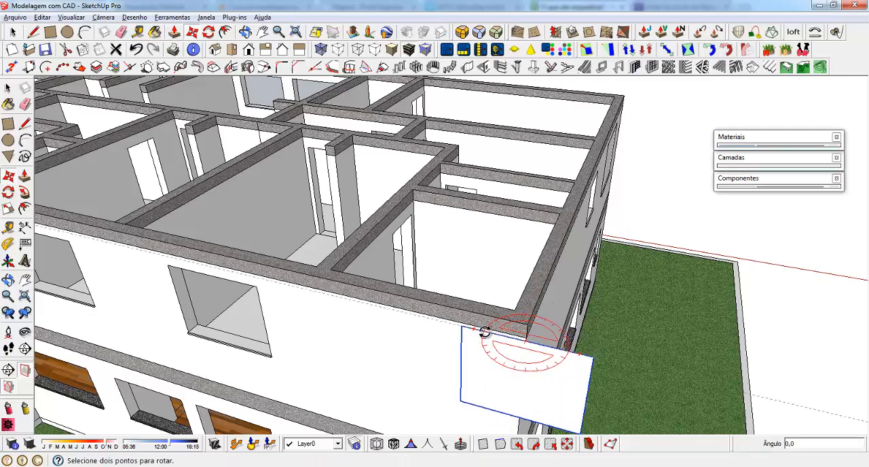
Copy the rotated window component about 444 cm along the long facade onto the lower corner of the nearest upper-storey opening
scroll(586, 381, "down", 1)
middle_click_drag(398, 346, 609, 296)
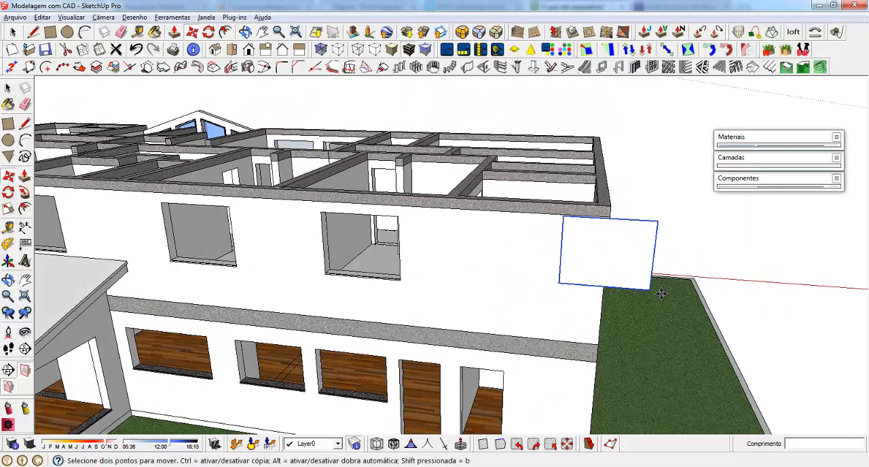
scroll(388, 266, "up", 5)
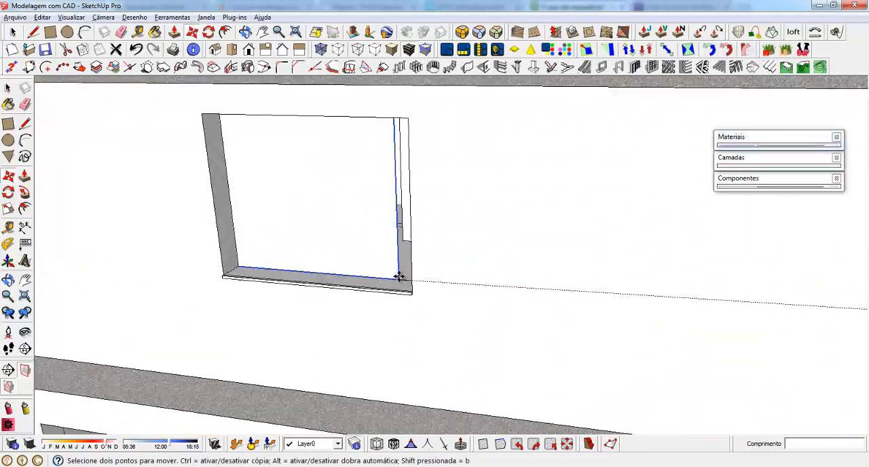
key("ctrl")
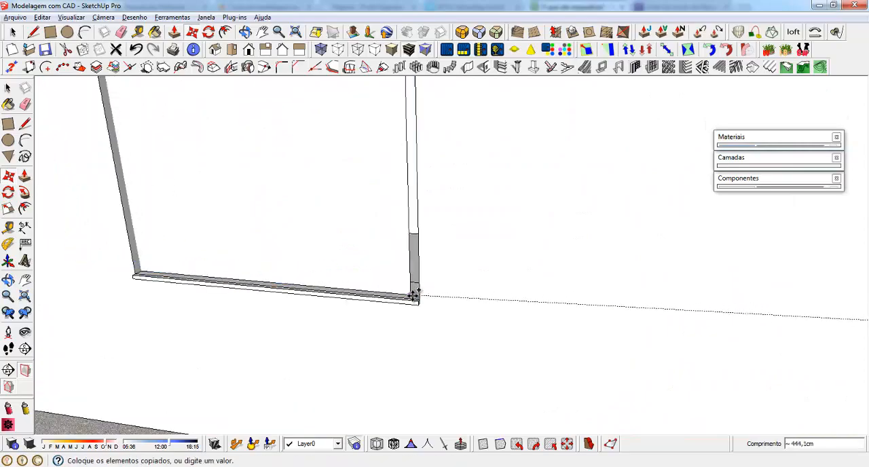
left_click(419, 299)
Delete the leftover window component at the corner of the long facade
scroll(460, 353, "down", 5)
middle_click_drag(388, 355, 251, 376)
scroll(355, 297, "down", 5)
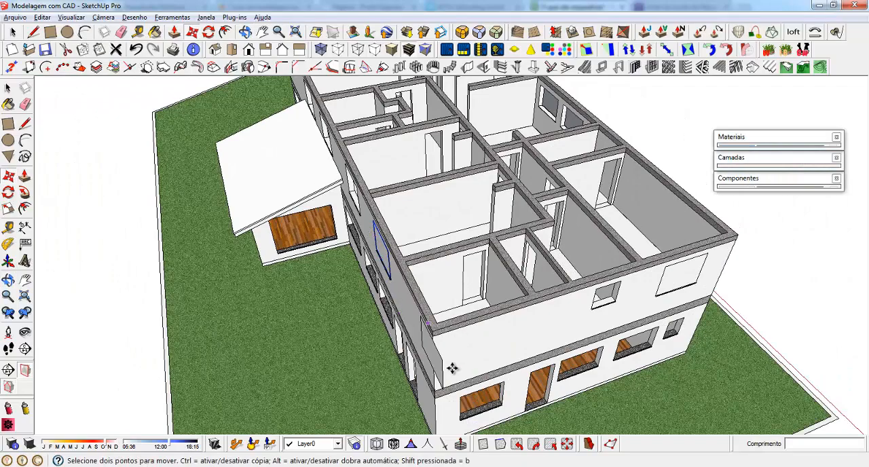
key("space")
middle_click_drag(436, 365, 615, 200)
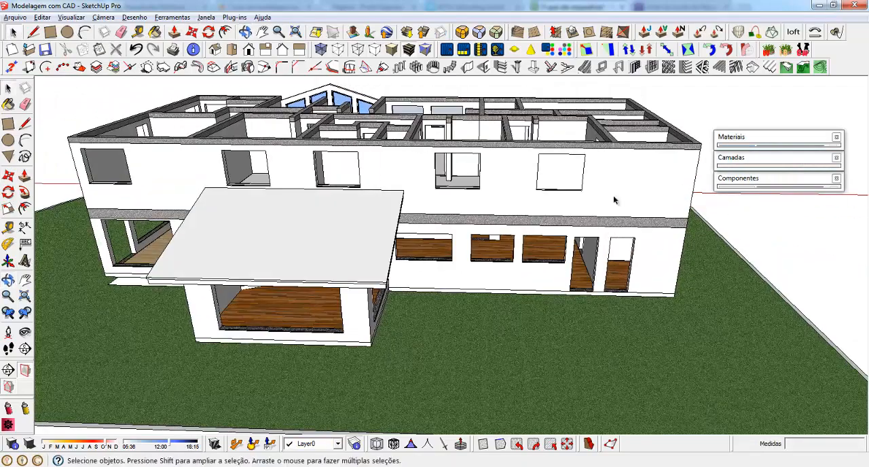
Copy the fitted window component along the long facade into the second upper-storey opening, matching the upper corners
scroll(512, 147, "up", 5)
left_click(592, 191)
key("m")
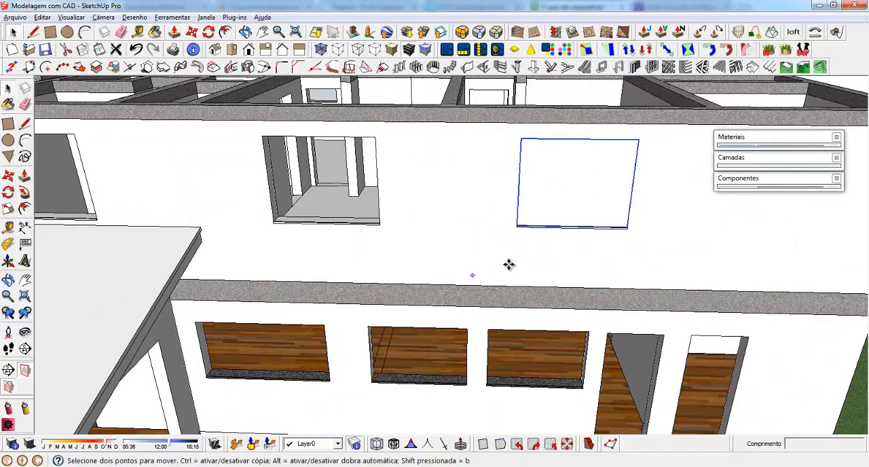
key("ctrl")
left_click(639, 139)
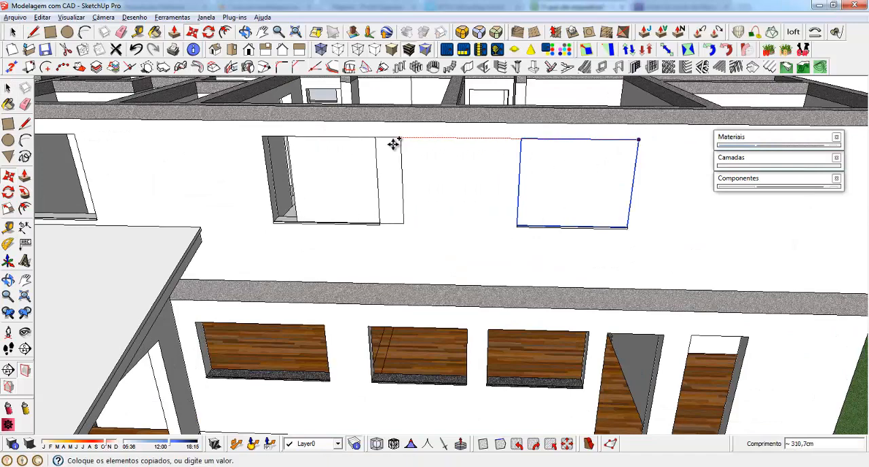
left_click(374, 136)
Copy the window component about 405 cm along the facade into the third upper-storey opening
scroll(656, 274, "down", 3)
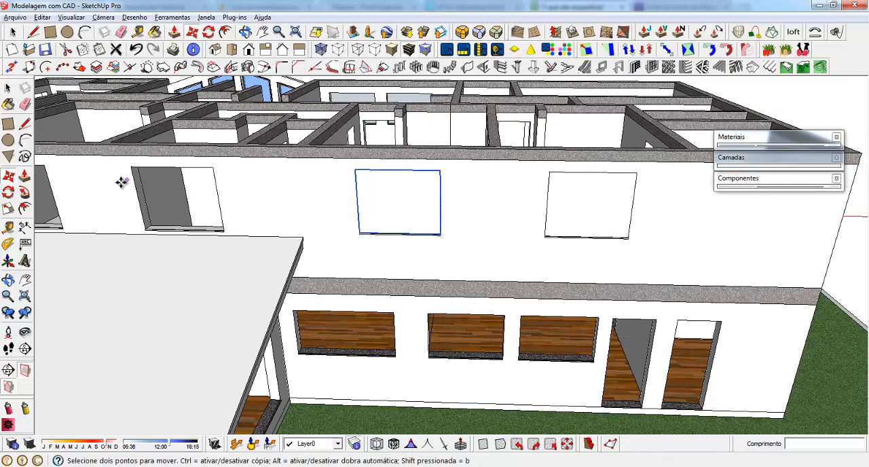
middle_click_drag(122, 184, 204, 244)
middle_click_drag(155, 259, 270, 266, "shift")
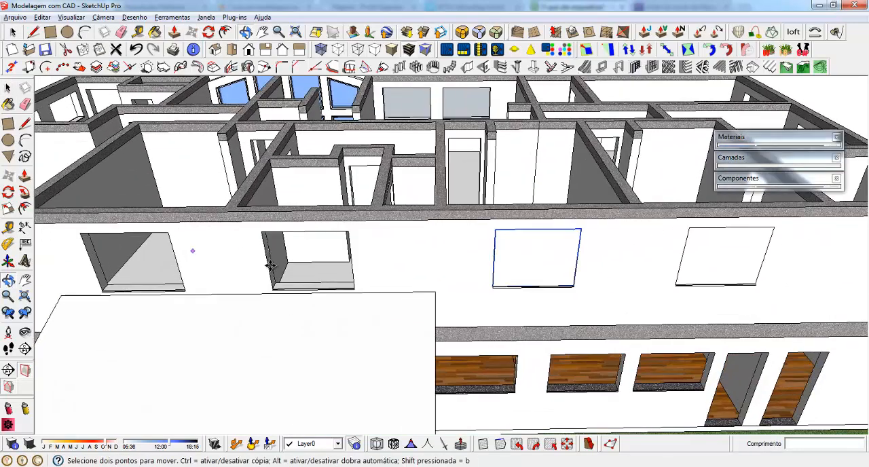
left_click(581, 230)
left_click(349, 231)
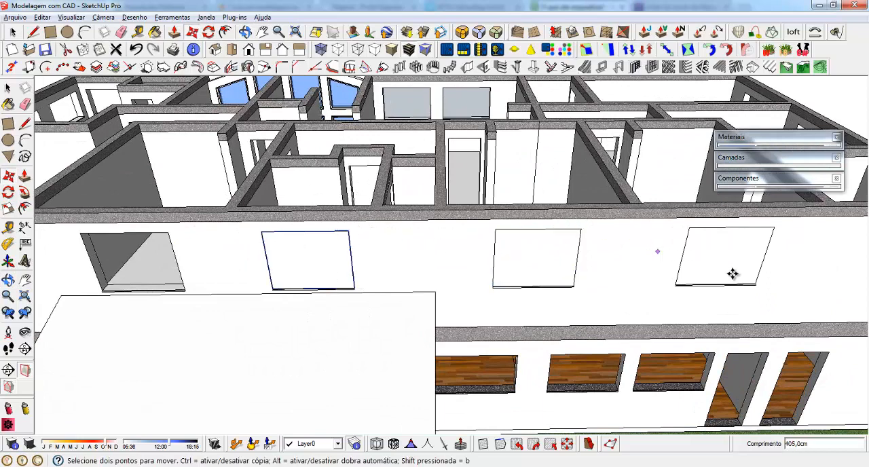
Copy the window component into the fourth upper-storey opening and align its upper corner with the opening's corner
scroll(709, 272, "down", 1)
scroll(278, 282, "up", 1)
left_click(477, 235)
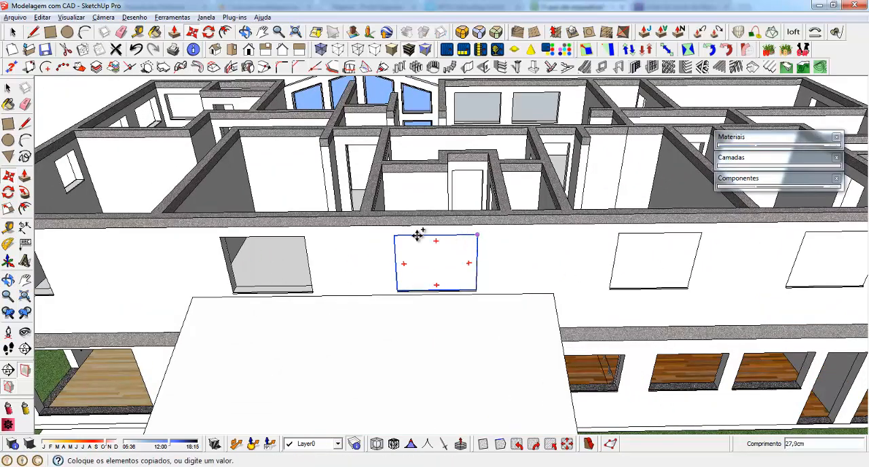
left_click(305, 238)
scroll(301, 254, "up", 1)
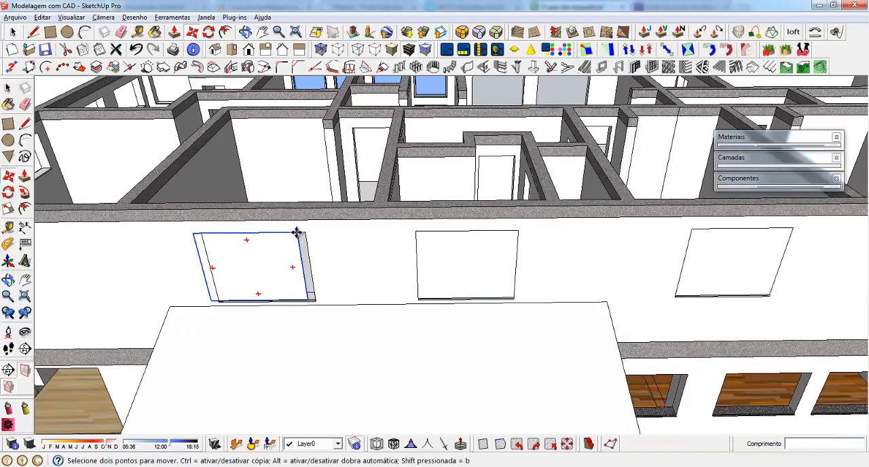
left_click(297, 233)
left_click(305, 232)
Copy the window component into the last upper-storey opening at the far end of the long facade
scroll(722, 249, "down", 1)
scroll(722, 249, "down", 1)
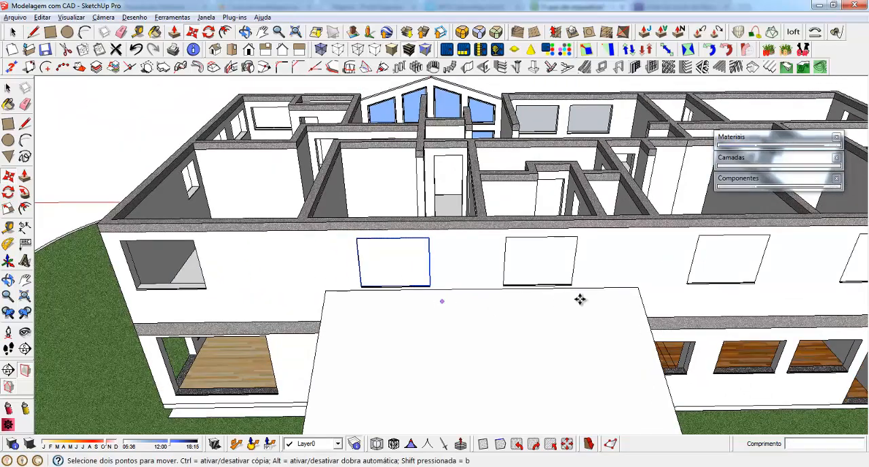
scroll(580, 300, "down", 2)
scroll(296, 303, "up", 4)
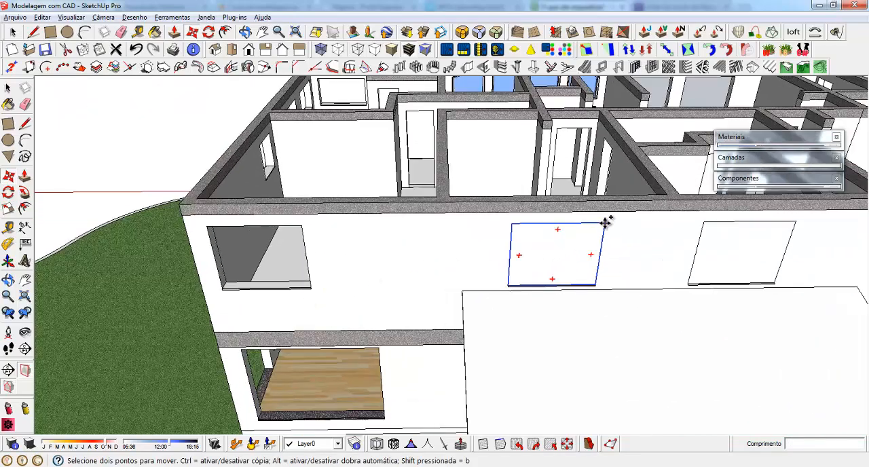
left_click(604, 224)
left_click(301, 226)
Examine the openings on the adjoining end facade and the windows fitted along the long facade
middle_click_drag(301, 225, 661, 226)
left_click_drag(605, 268, 781, 264)
key("m")
middle_click_drag(441, 238, 358, 222)
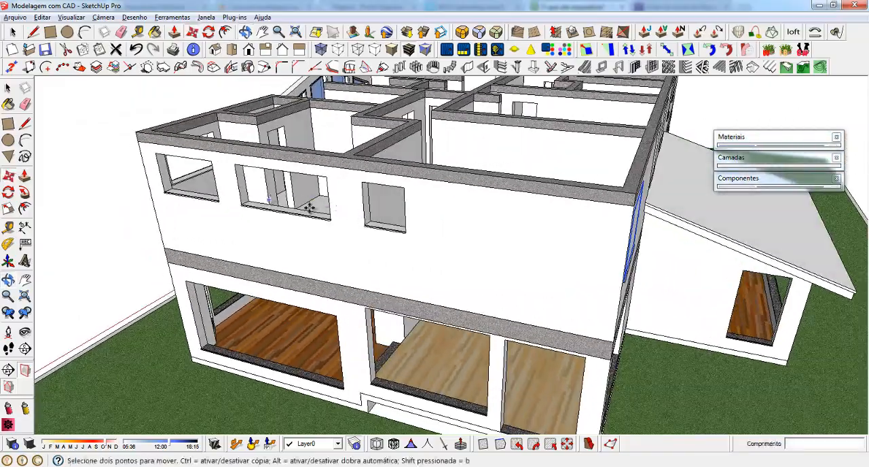
middle_click_drag(457, 221, 212, 190)
scroll(214, 198, "down", 4)
scroll(238, 190, "up", 6)
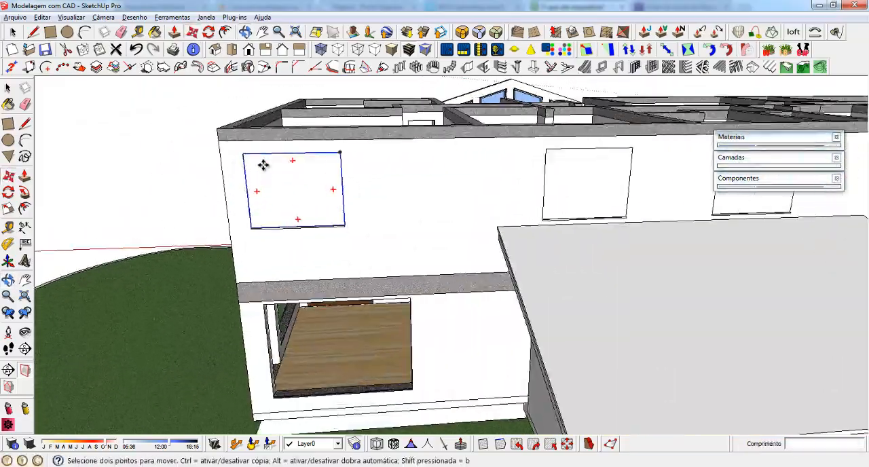
middle_click_drag(258, 227, 322, 168)
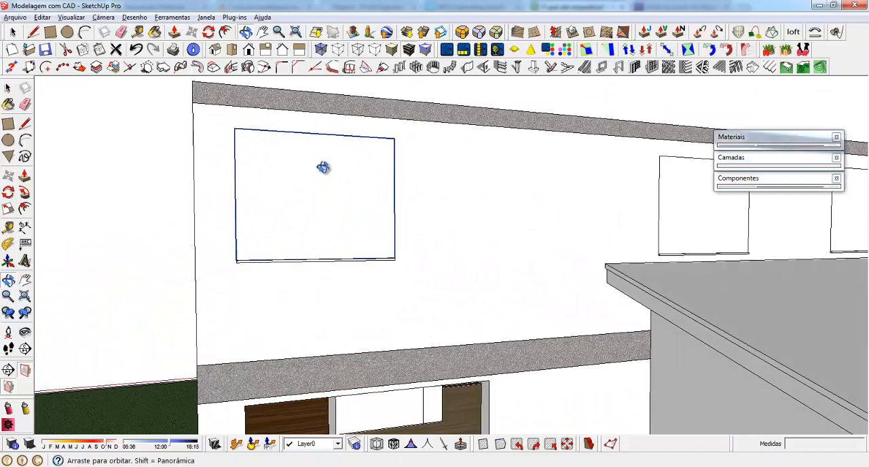
scroll(346, 225, "down", 2)
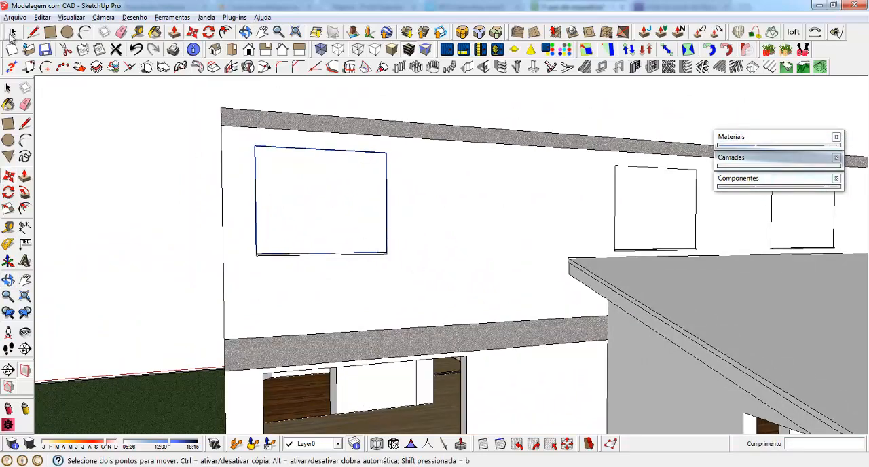
left_click(11, 34)
middle_click_drag(306, 282, 299, 367)
scroll(268, 222, "down", 5)
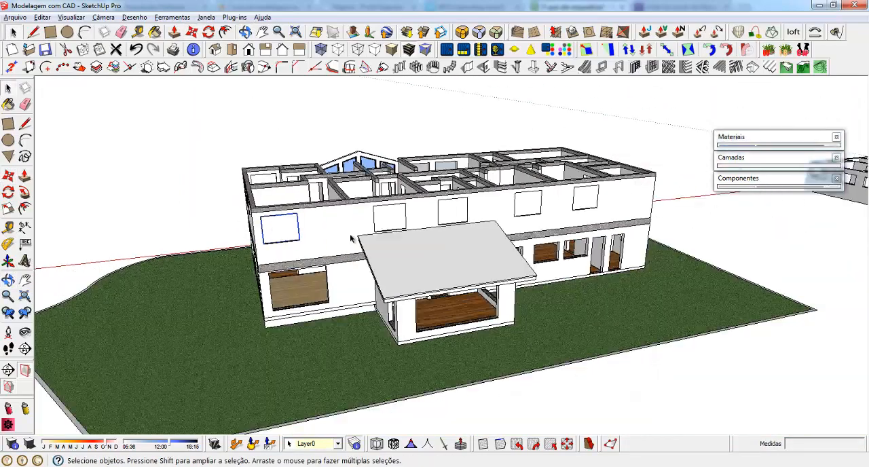
Copy the upper-storey window component beside the porch roof down onto the lower corner of the ground-floor opening nearest the porch
middle_click_drag(352, 239, 354, 217)
scroll(464, 190, "up", 5)
left_click(451, 190)
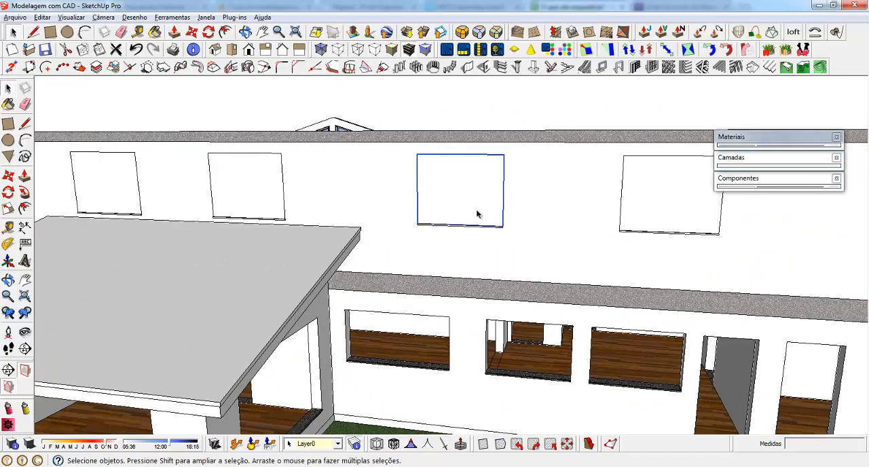
middle_click_drag(511, 227, 516, 211)
scroll(483, 231, "up", 3)
key("m")
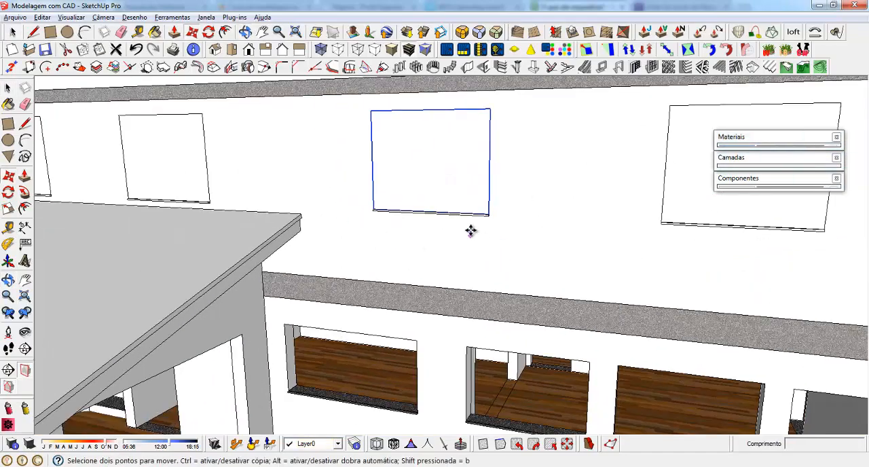
scroll(493, 246, "up", 3)
scroll(546, 174, "down", 4)
middle_click_drag(472, 271, 459, 236)
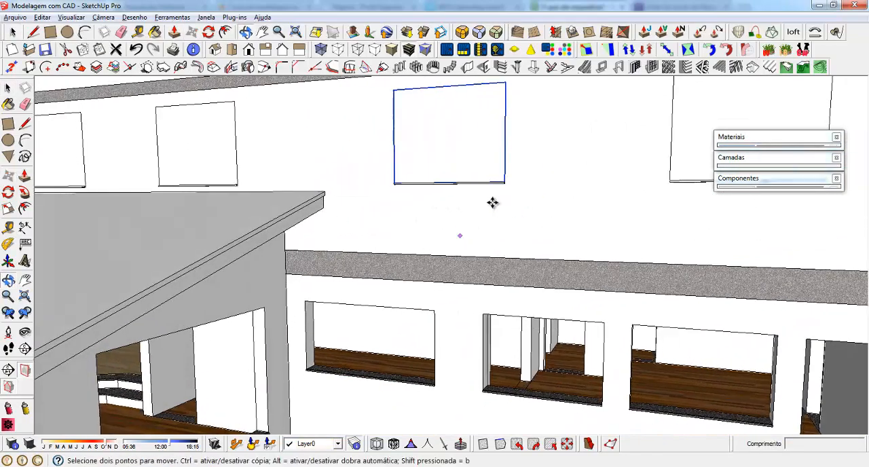
key("ctrl")
left_click(505, 182)
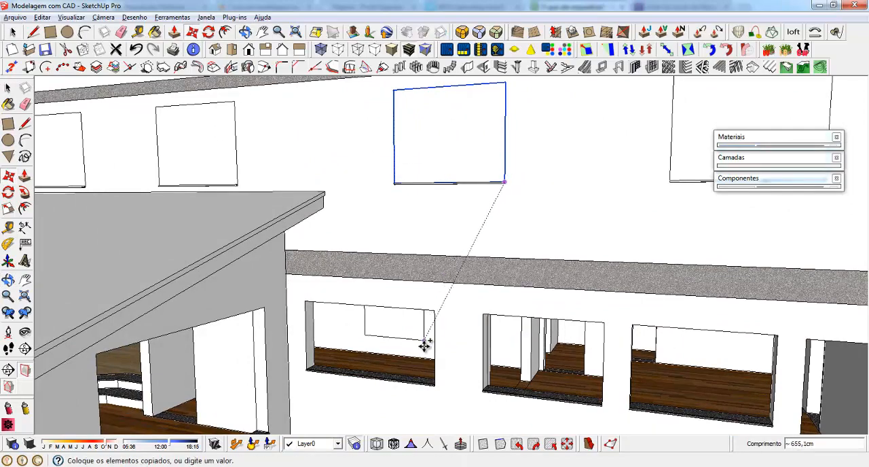
left_click(438, 378)
scroll(442, 394, "up", 2)
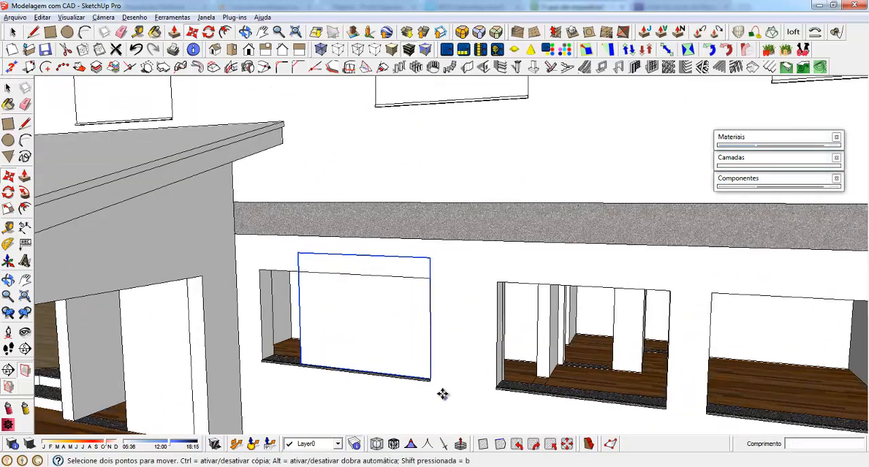
scroll(442, 394, "up", 6)
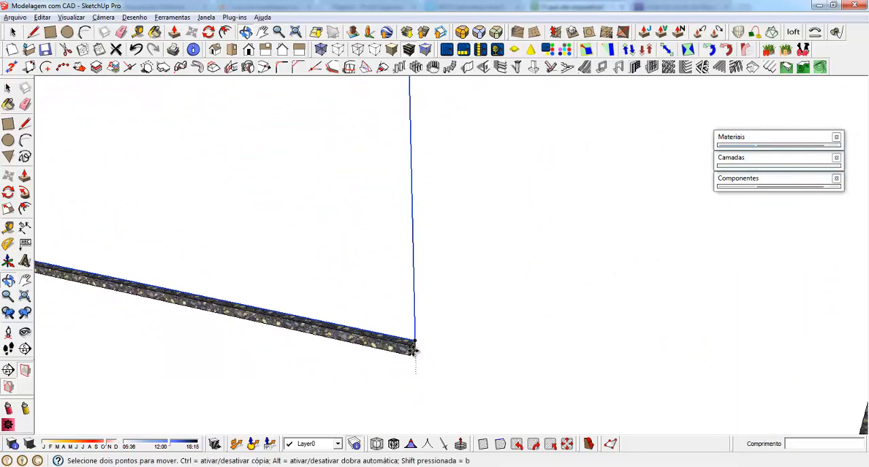
left_click(414, 339)
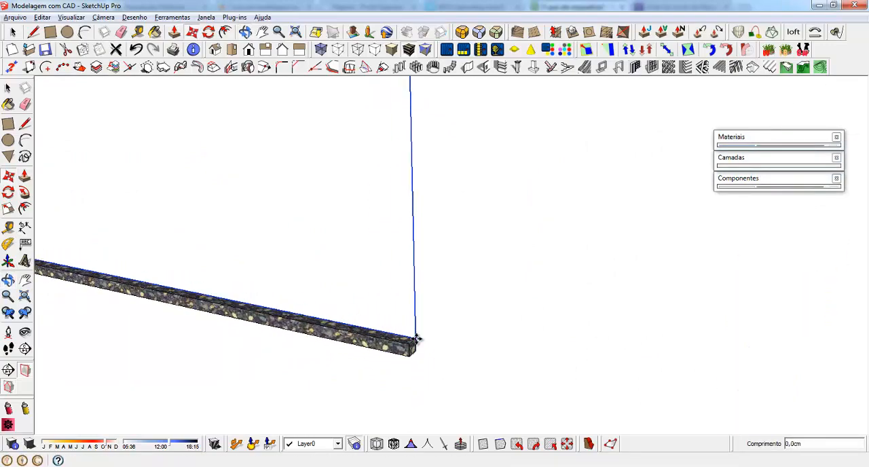
key("Escape")
Scale the copied window's height by about 0.83 and stretch its width to fill the ground-floor opening
scroll(477, 376, "down", 6)
middle_click_drag(477, 384, 409, 296)
scroll(410, 297, "up", 1)
key("s")
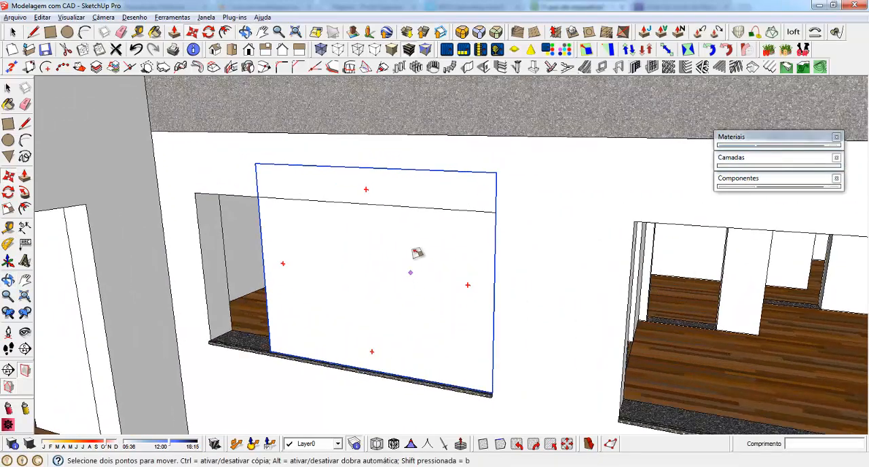
left_click_drag(362, 169, 396, 202)
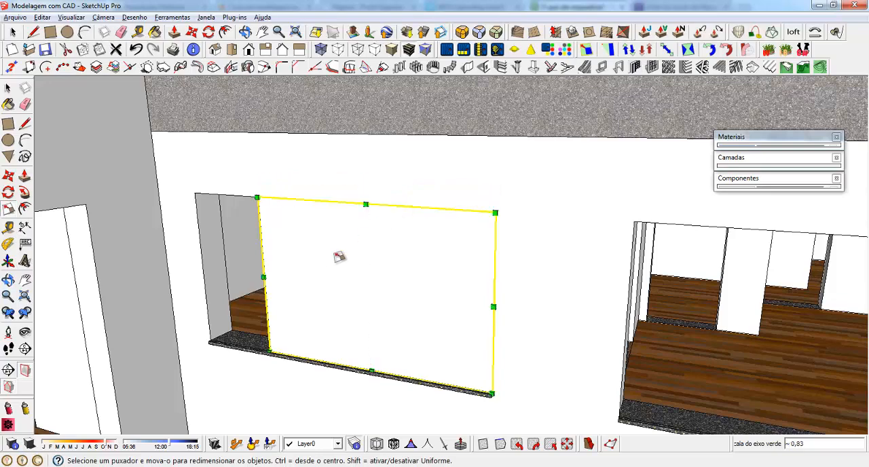
left_click_drag(263, 277, 217, 248)
Copy the fitted ground-floor window about 217 cm to the neighbouring opening and scale its width by 0.75 to fit
scroll(261, 204, "down", 4)
middle_click_drag(340, 319, 364, 299)
key("m")
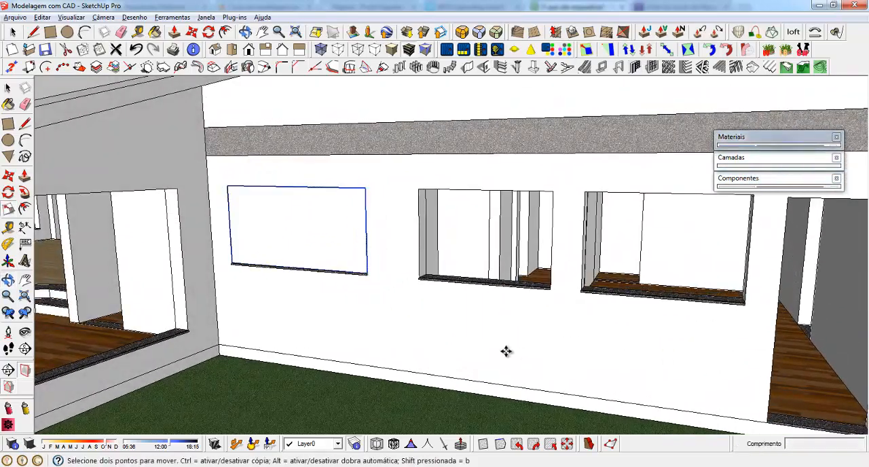
scroll(391, 299, "up", 2)
key("ctrl")
left_click(359, 261)
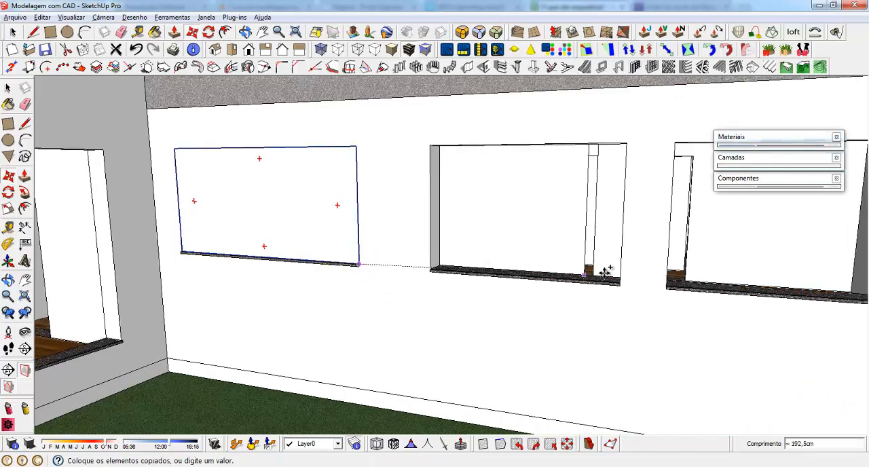
left_click(621, 281)
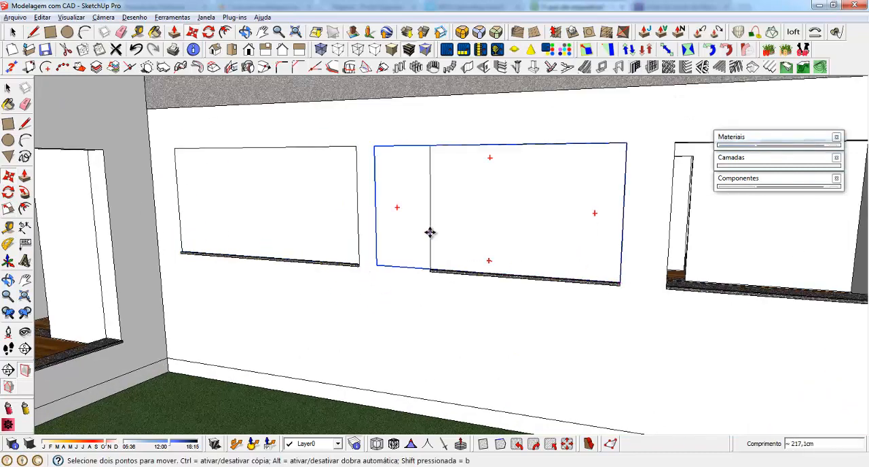
key("s")
left_click(378, 207)
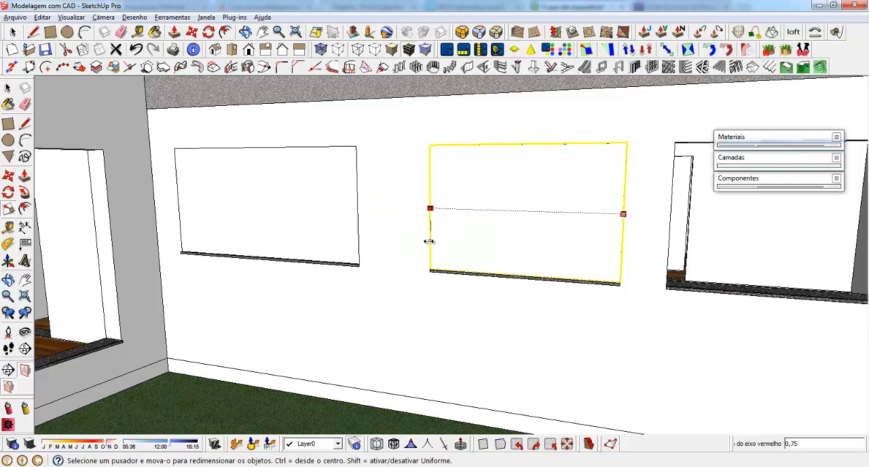
Copy the narrowed ground-floor window about 182 cm by its lower corner into the next opening, nearest the doorways
left_click(429, 241)
middle_click_drag(320, 233, 711, 294)
key("m")
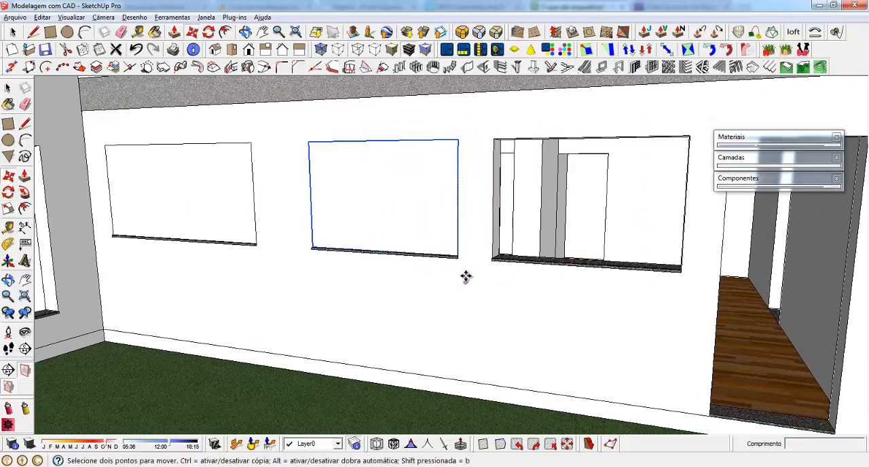
key("ctrl")
left_click(459, 252)
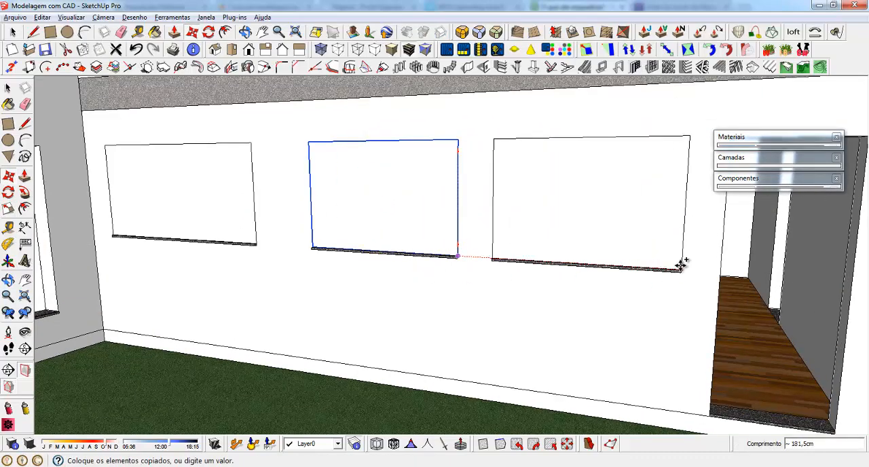
left_click(680, 269)
Copy the ground-floor window nearest the doorways about 887 cm onto the lawn in front of the adjoining end facade
scroll(394, 320, "down", 5)
middle_click_drag(394, 320, 423, 332)
scroll(423, 333, "down", 5)
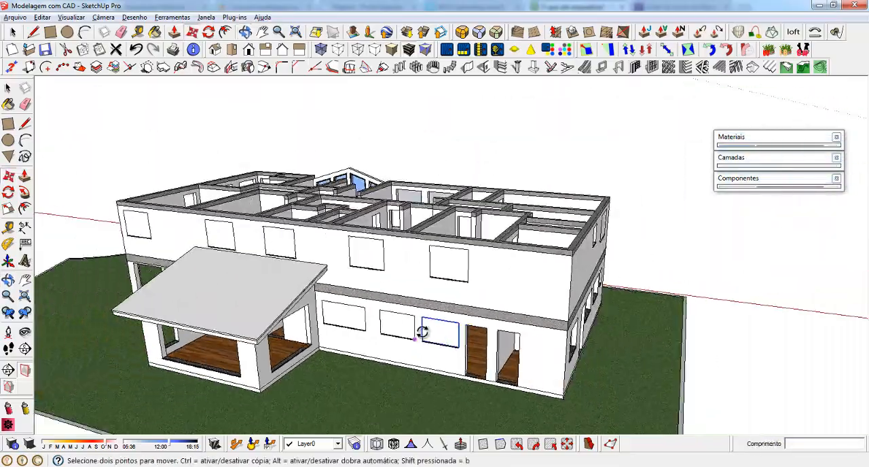
middle_click_drag(259, 316, 362, 361)
left_click(343, 305)
left_click(392, 379)
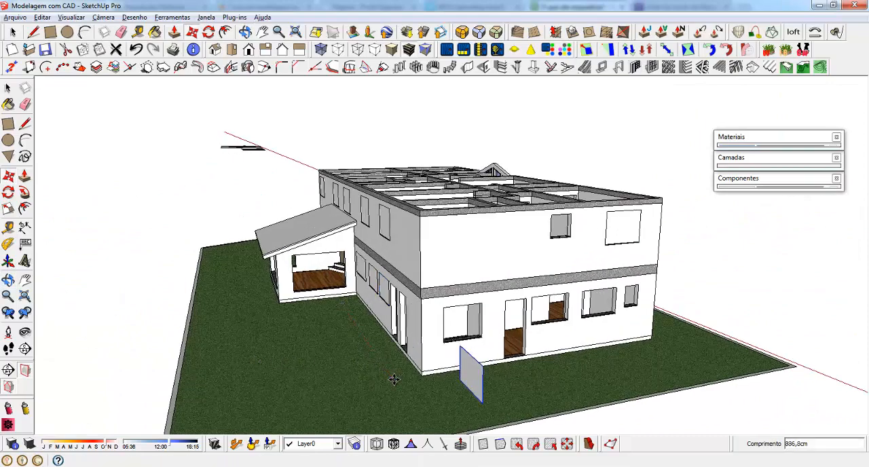
Rotate the window copy on the lawn horizontally until it runs parallel to the end facade
middle_click_drag(421, 268, 434, 315)
scroll(460, 389, "down", 2)
scroll(461, 389, "up", 3)
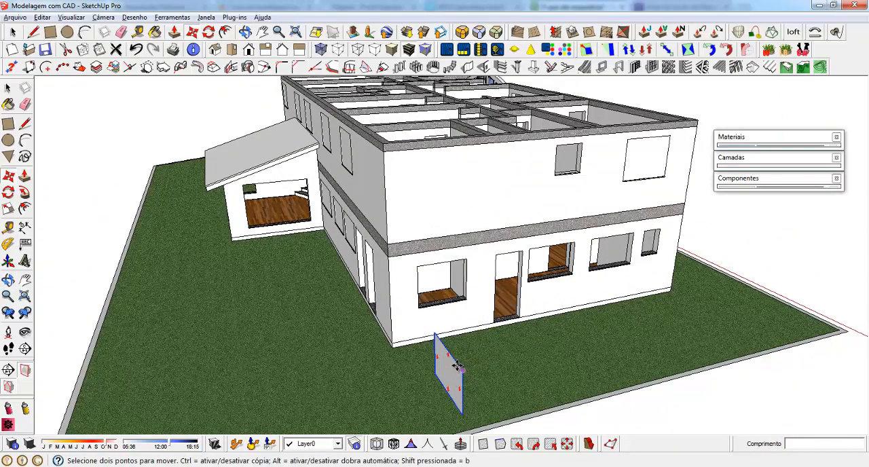
left_click(460, 368)
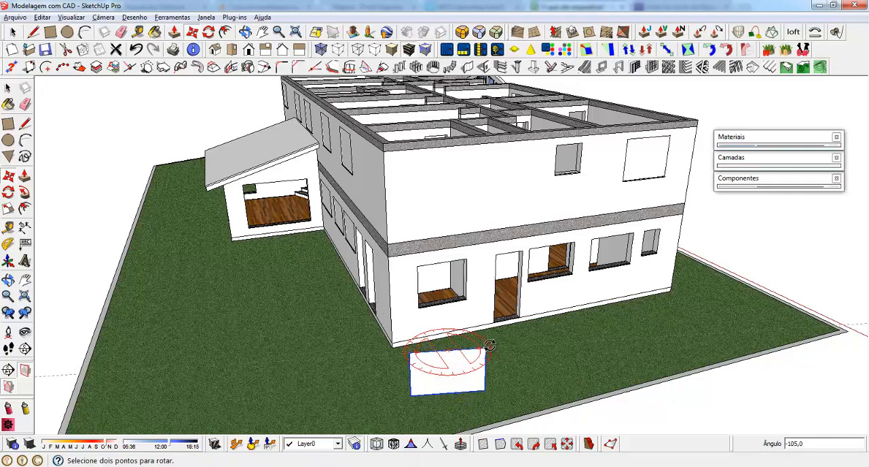
left_click(489, 345)
Place the rotated window by its lower corner on the sill corner of the end facade's first ground-floor opening
scroll(413, 406, "up", 2)
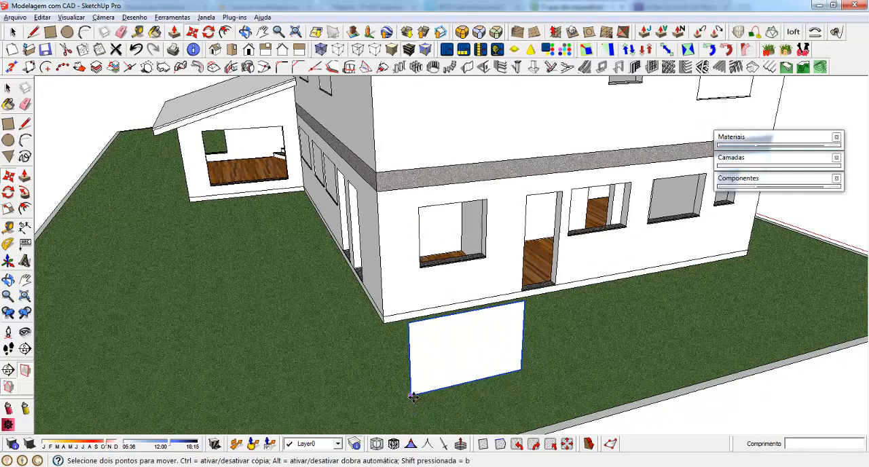
left_click(413, 396)
left_click(422, 269)
scroll(423, 269, "up", 5)
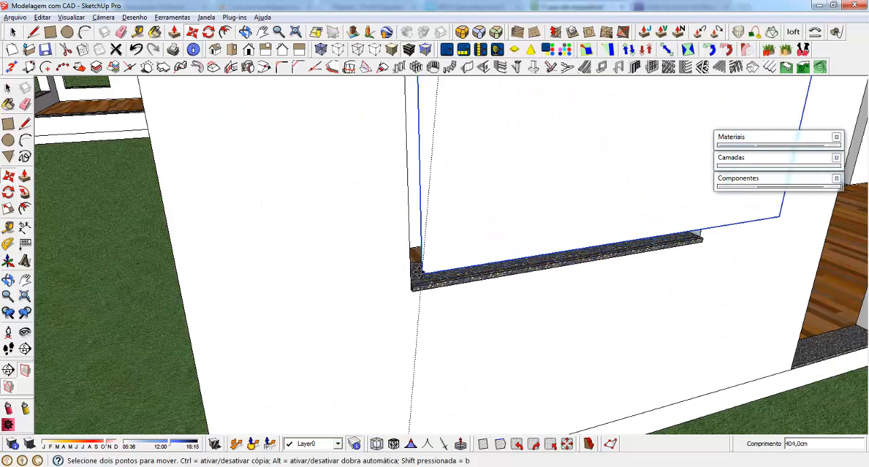
scroll(422, 275, "up", 1)
key("ctrl")
left_click(411, 287)
Scale the placed window so its edges fill the end facade's first ground-floor opening
scroll(355, 378, "down", 6)
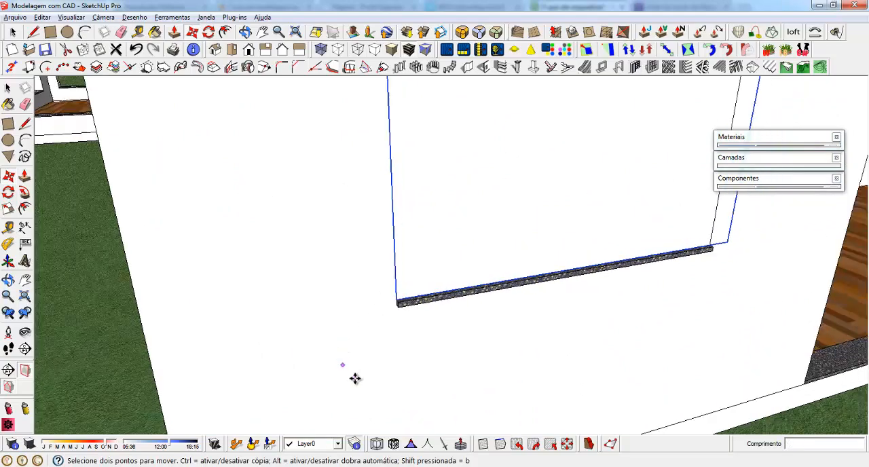
middle_click_drag(410, 304, 545, 276)
key("s")
left_click_drag(544, 262, 529, 299)
left_click_drag(426, 195, 475, 166)
Copy the fitted window about 342 cm by its upper corner to the opening just beyond the doorway
scroll(206, 201, "down", 6)
scroll(563, 262, "up", 1)
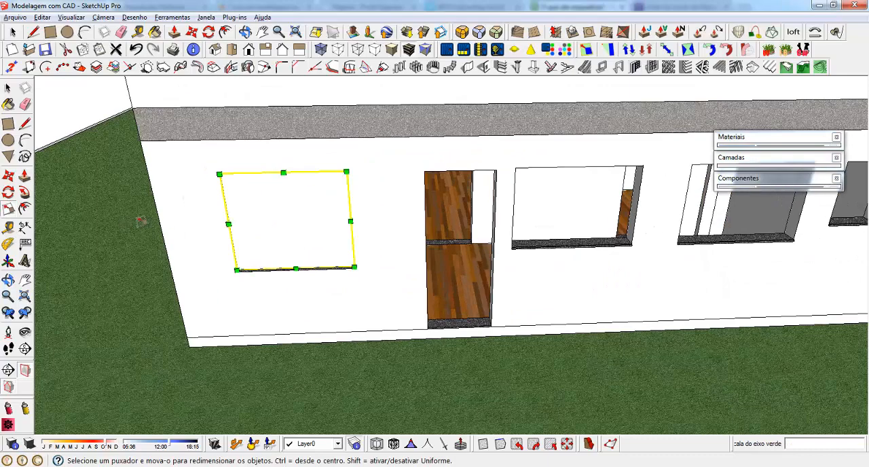
scroll(82, 216, "down", 3)
scroll(332, 264, "up", 2)
key("m")
key("ctrl")
left_click(223, 148)
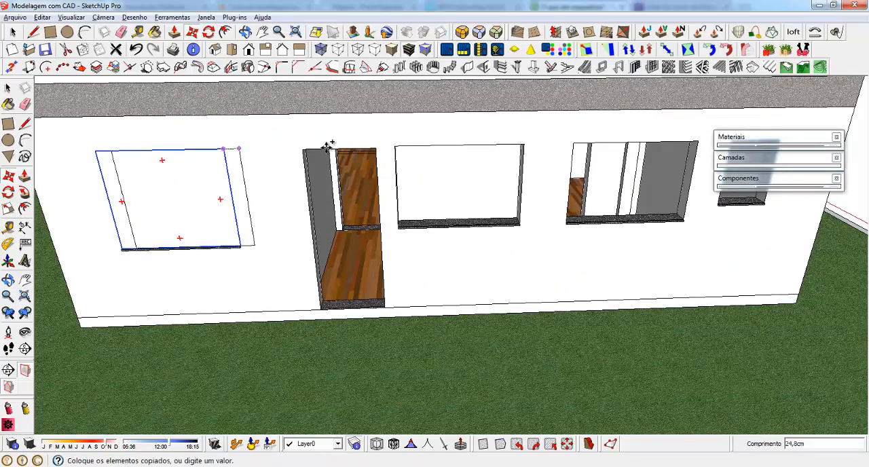
left_click(523, 144)
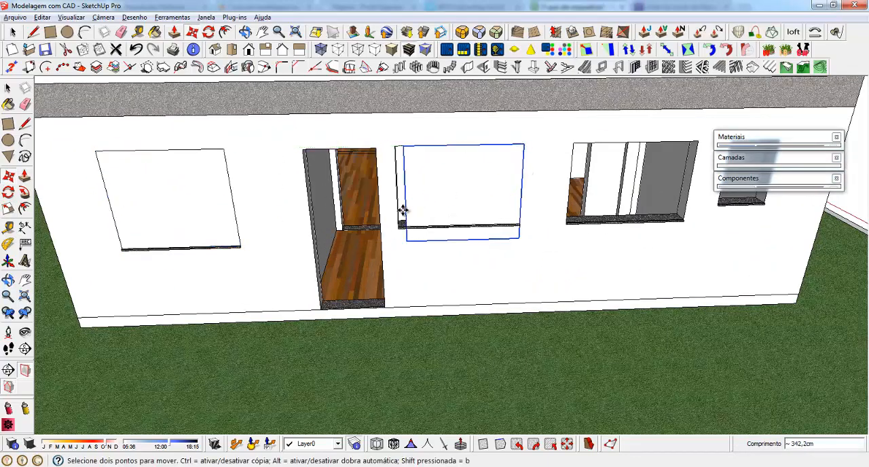
Scale the copied window's height and width to fill the opening beyond the doorway
key("s")
scroll(404, 224, "up", 4)
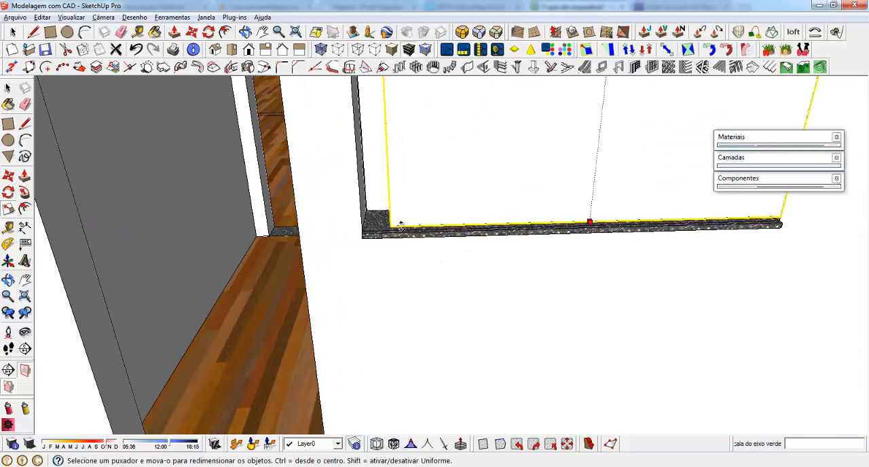
scroll(401, 225, "down", 2)
scroll(404, 335, "down", 4)
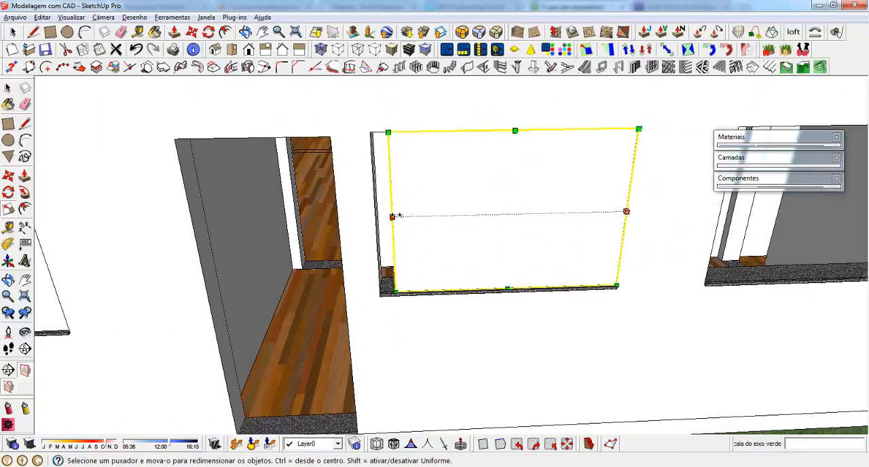
left_click(394, 217)
left_click(376, 235)
Copy the window beyond the doorway about 208 cm into the neighbouring opening of the same size
scroll(243, 214, "down", 4)
scroll(428, 220, "up", 2)
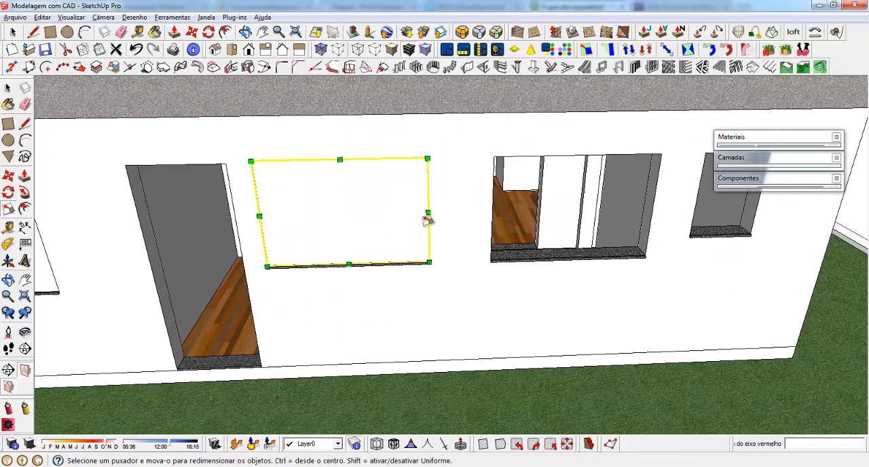
scroll(428, 220, "down", 2)
scroll(208, 194, "up", 3)
key("m")
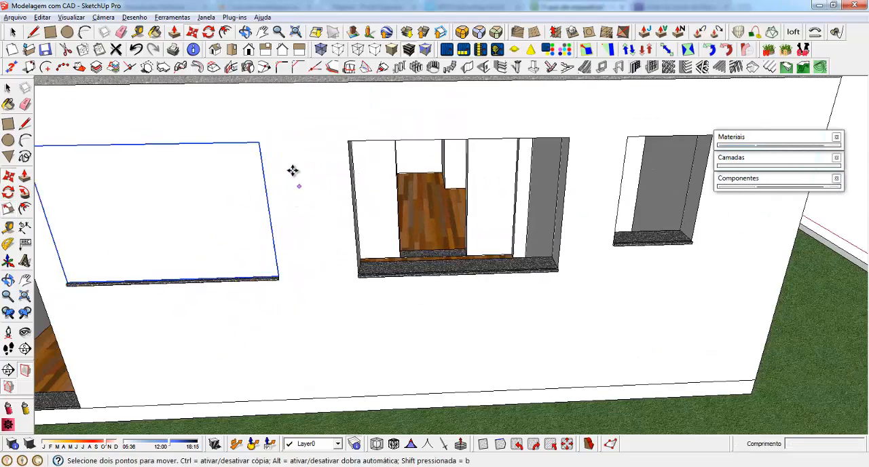
left_click(261, 142)
key("ctrl")
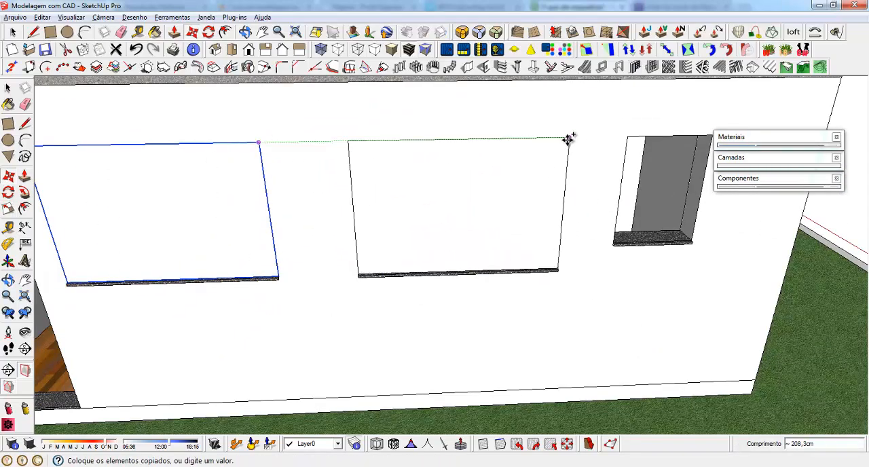
left_click(569, 139)
Copy the last fitted window onto the lawn by the adjoining entrance facade and rotate it parallel to that facade
middle_click_drag(514, 167, 435, 180)
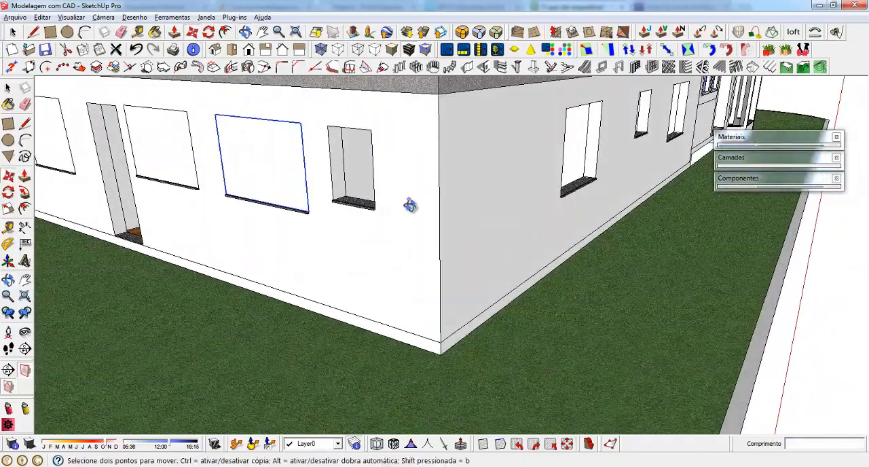
middle_click_drag(410, 206, 340, 266)
left_click(243, 282)
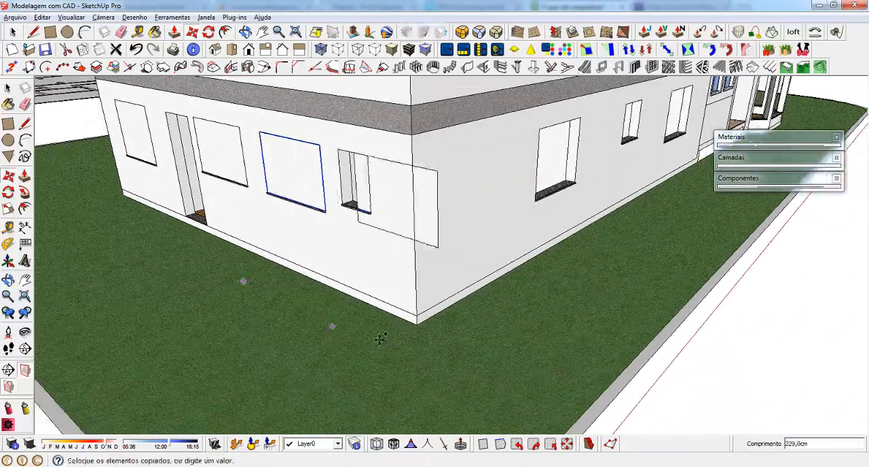
middle_click_drag(500, 351, 540, 270)
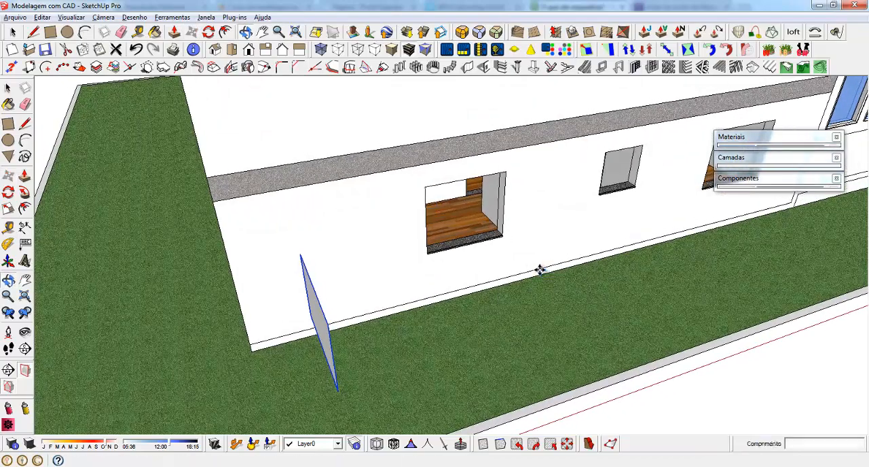
scroll(295, 342, "up", 1)
left_click(330, 314)
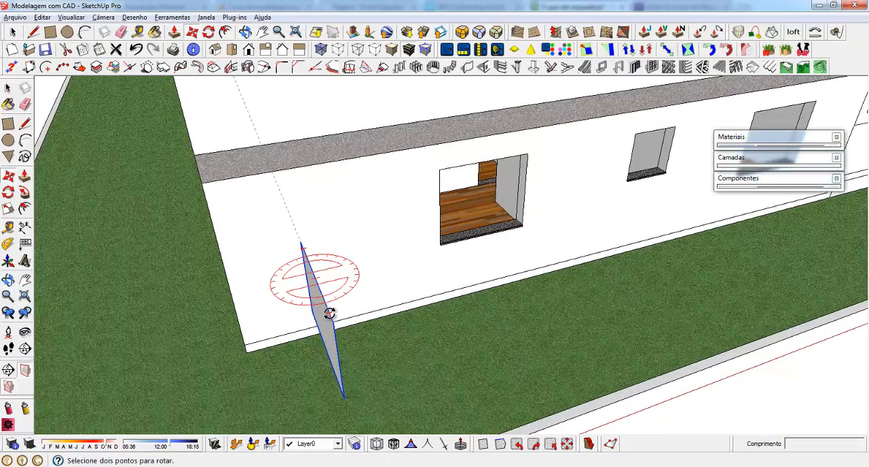
left_click(412, 258)
Copy the rotated window to the upper corner of the entrance facade's first ground-floor opening and delete the one left on the lawn
key("m")
left_click(387, 262)
key("ctrl")
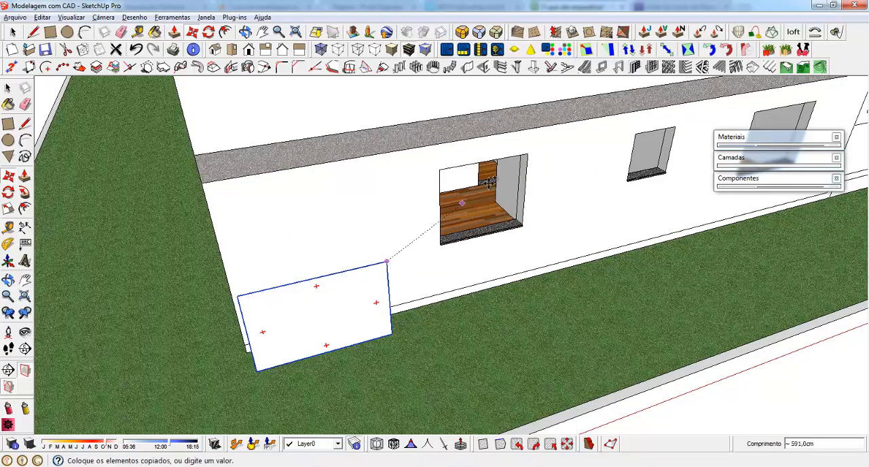
left_click(528, 156)
key("space")
left_click(315, 307)
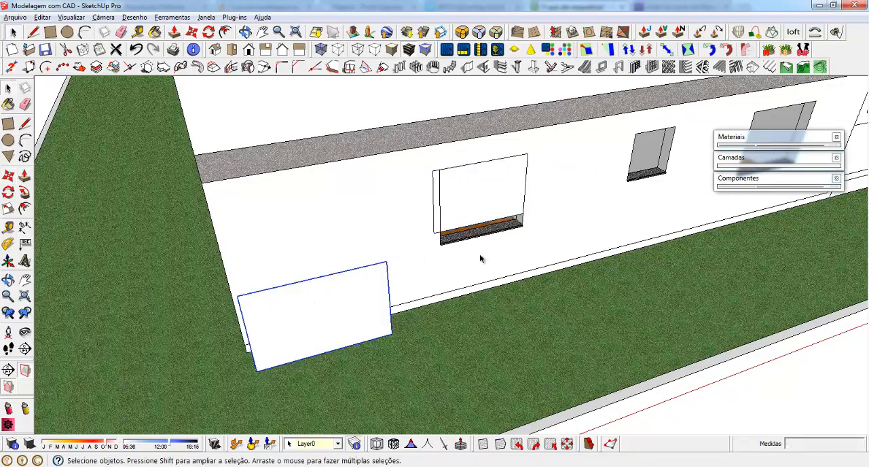
key("Delete")
Scale the copied window's width to the opening and its height by about 1.20 down to the sill
middle_click_drag(501, 186, 412, 216)
scroll(413, 215, "up", 1)
key("s")
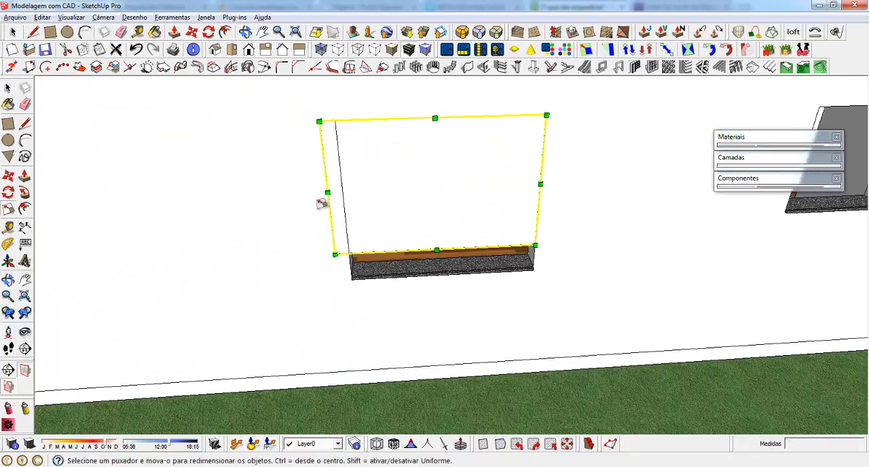
left_click(329, 192)
left_click(348, 215)
scroll(417, 240, "up", 2)
left_click(458, 255)
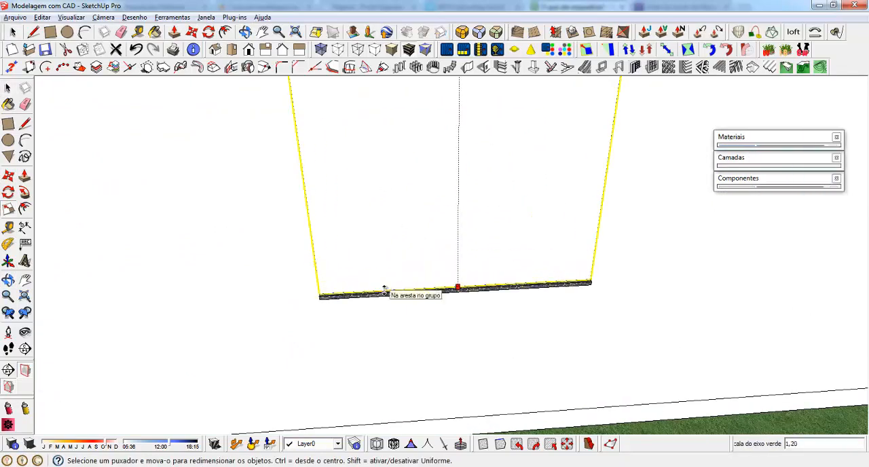
left_click(379, 295)
Copy the fitted window 600 cm past the small opening to the larger opening near the glazed entrance bay
middle_click_drag(378, 295, 328, 254)
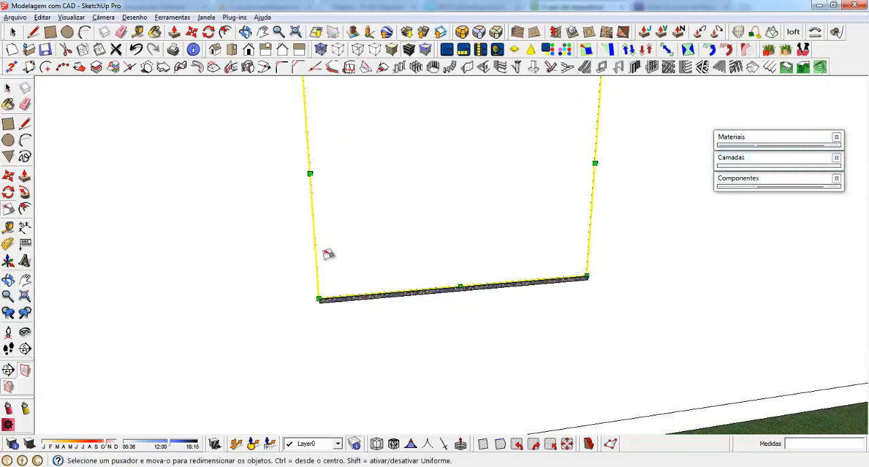
scroll(204, 316, "down", 5)
middle_click_drag(222, 274, 396, 293)
key("m")
key("ctrl")
left_click(284, 233)
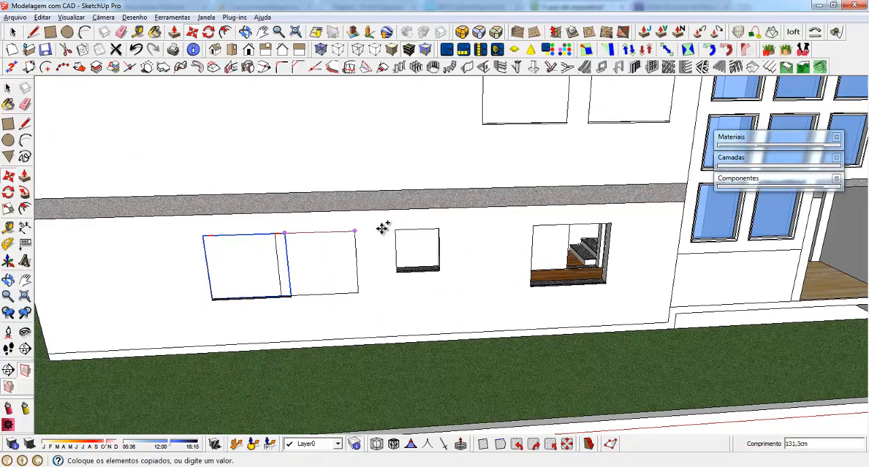
left_click(609, 226)
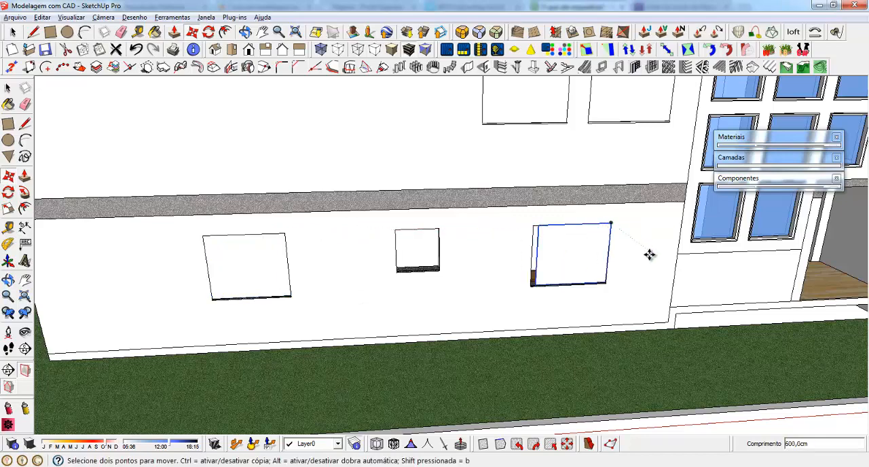
Stretch the copied window's width to fill the opening near the glazed entrance bay
scroll(632, 266, "up", 3)
middle_click_drag(476, 285, 422, 283)
key("s")
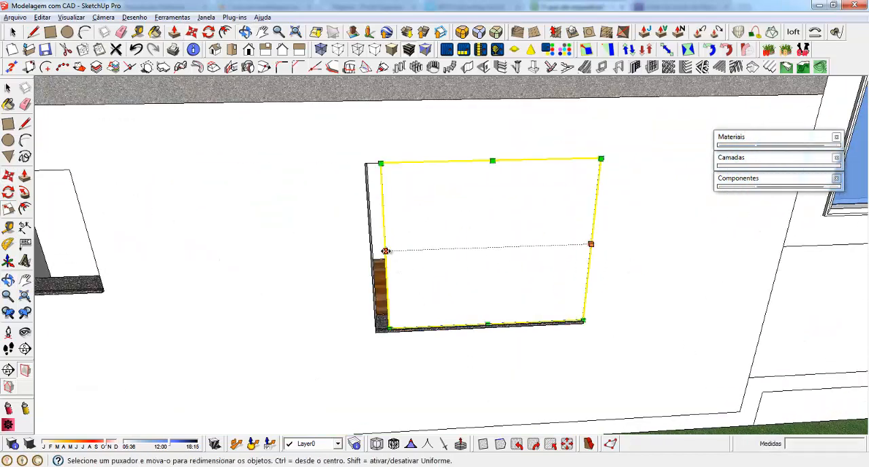
left_click_drag(384, 252, 359, 303)
Open the ground-floor window component nearest the glazed entrance bay for editing and select its face
scroll(310, 326, "down", 6)
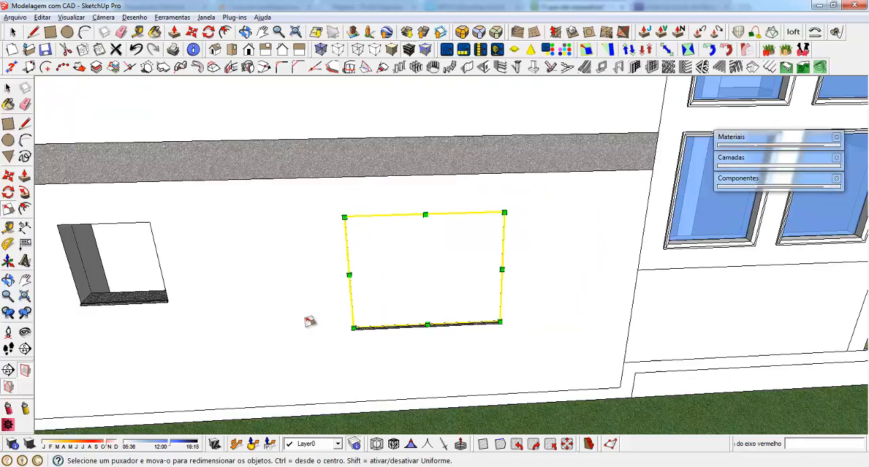
middle_click_drag(400, 294, 302, 249)
scroll(303, 249, "down", 5)
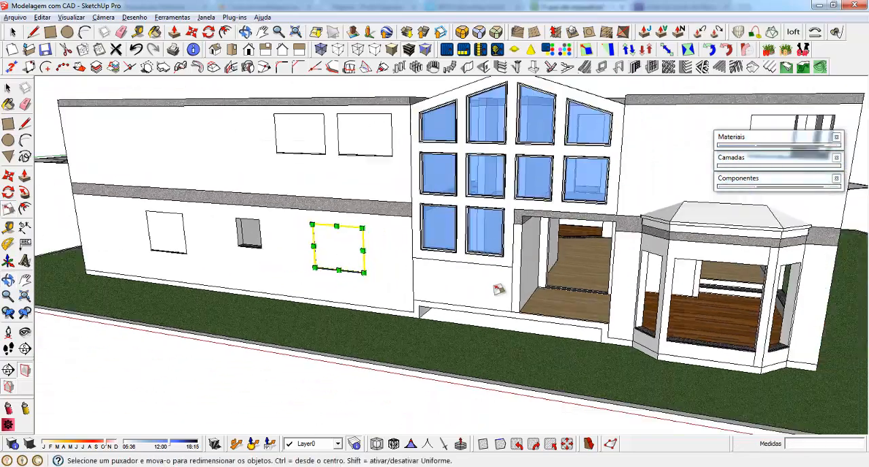
middle_click_drag(274, 299, 336, 209)
scroll(336, 208, "up", 2)
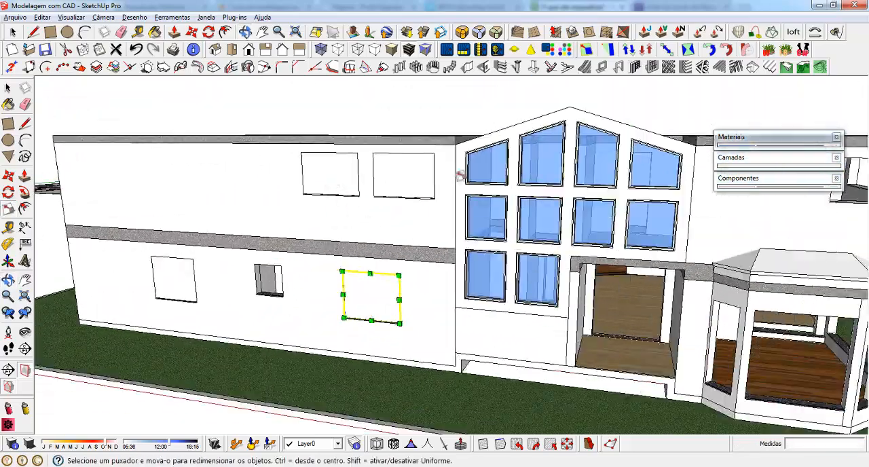
key("space")
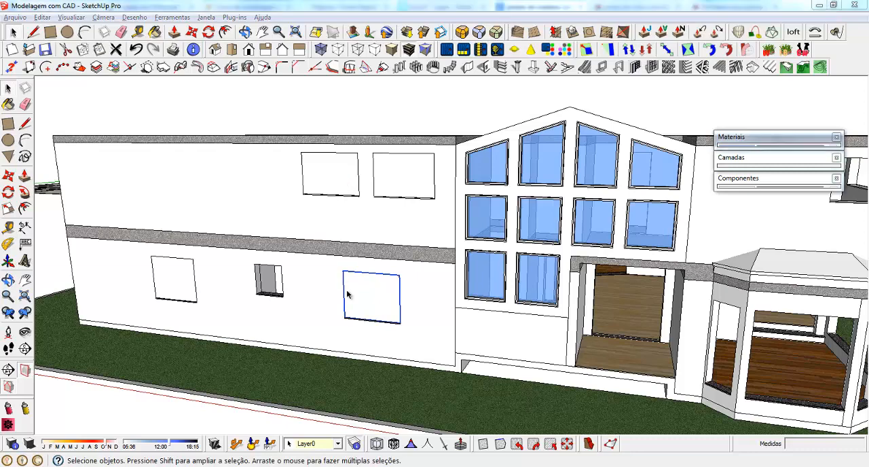
middle_click_drag(345, 291, 377, 258)
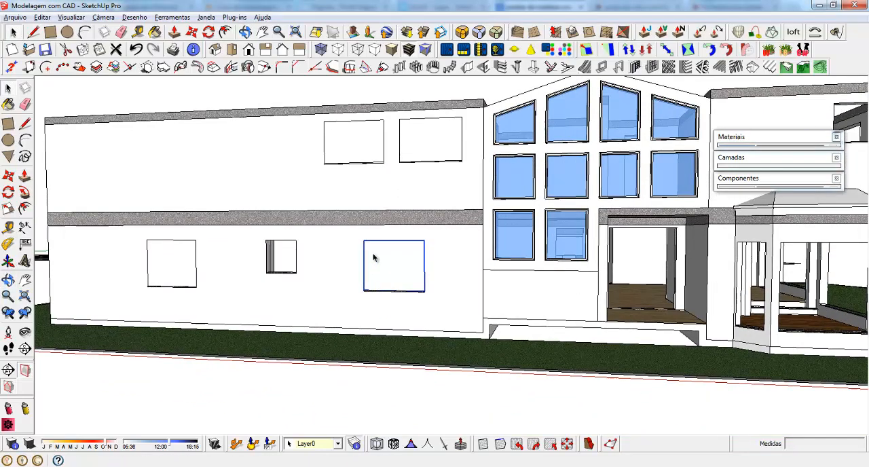
scroll(385, 251, "up", 5)
scroll(391, 263, "up", 3)
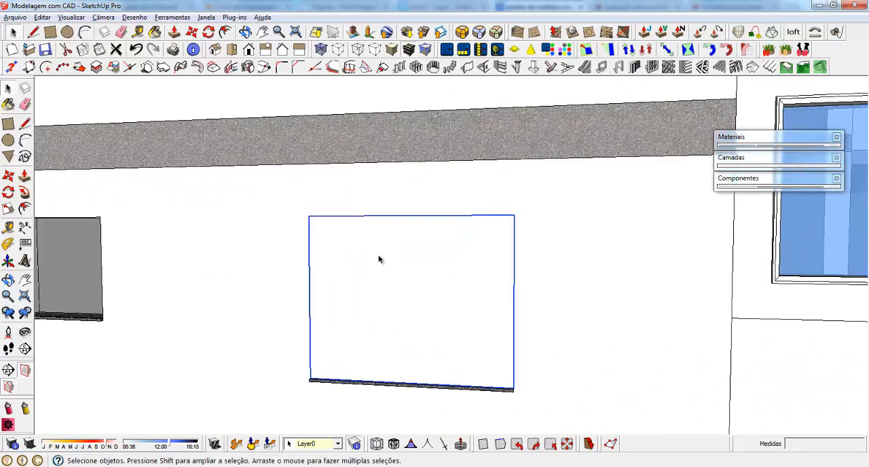
double_click(380, 260)
left_click(391, 262)
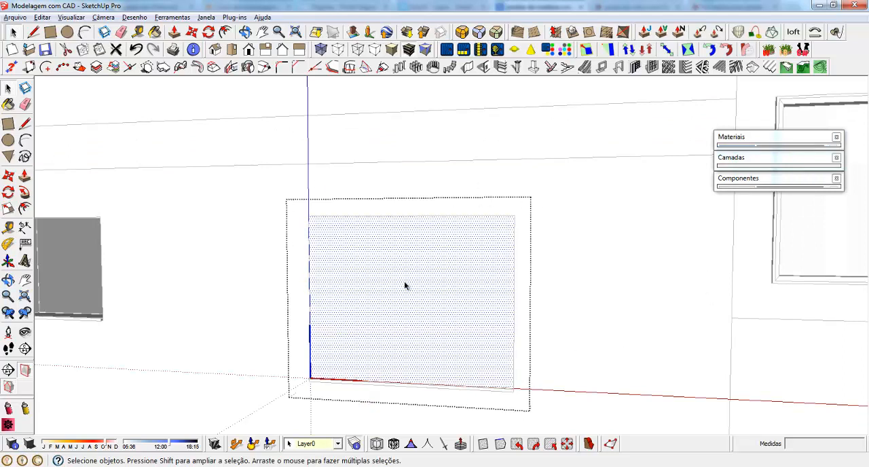
Group the window component's face with its edges and open the 1001bit window frame settings for it
double_click(375, 258)
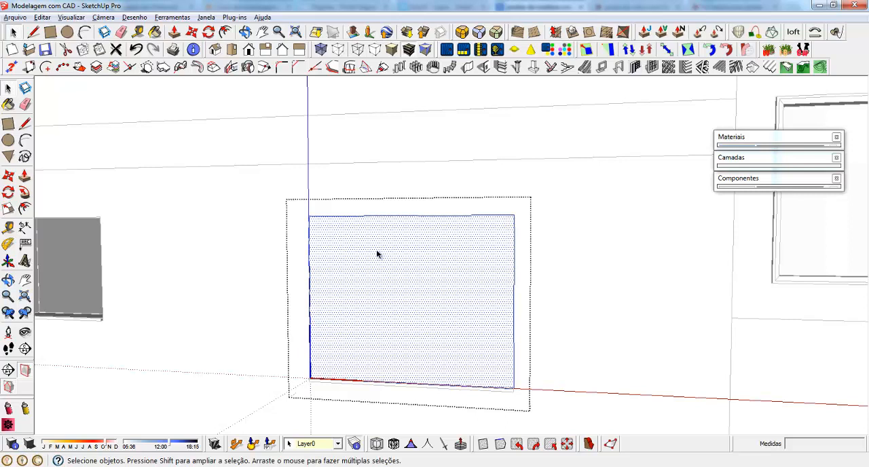
right_click(365, 248)
left_click(401, 295)
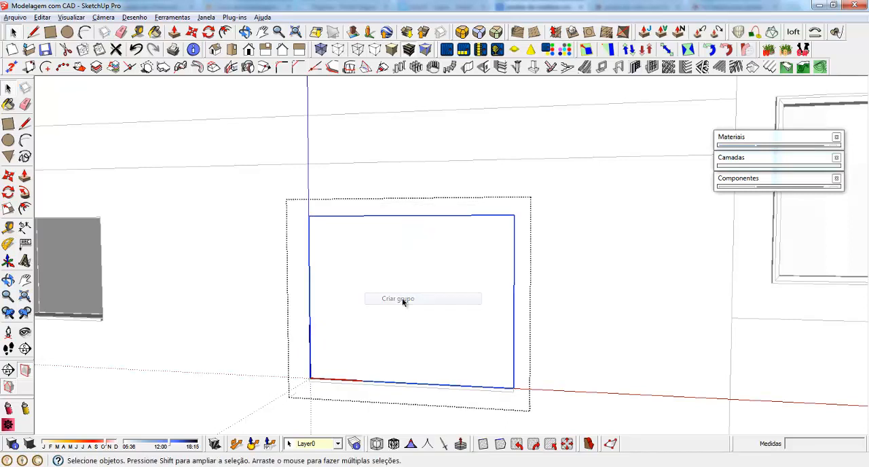
left_click(601, 68)
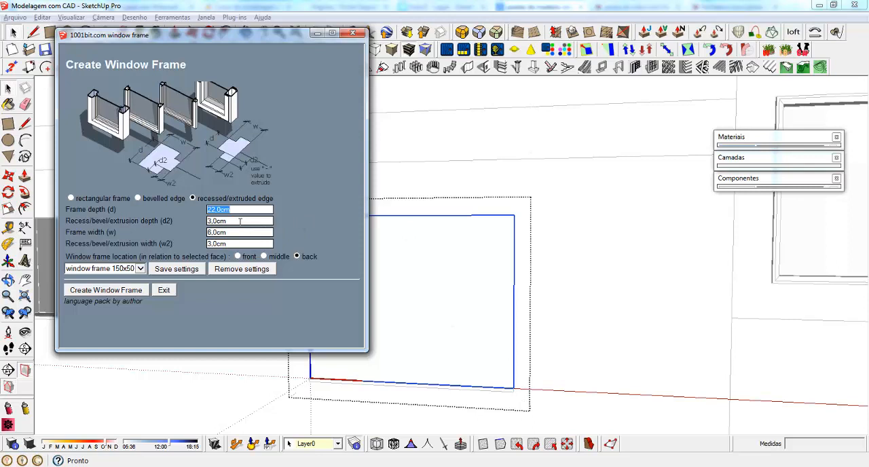
Create a back-located recessed/extruded window frame on the component's face: depth 22 cm, recess depth 3 cm, frame width 6 cm, recess width 3 cm
key("Tab")
left_click_drag(66, 220, 158, 222)
left_click(230, 221)
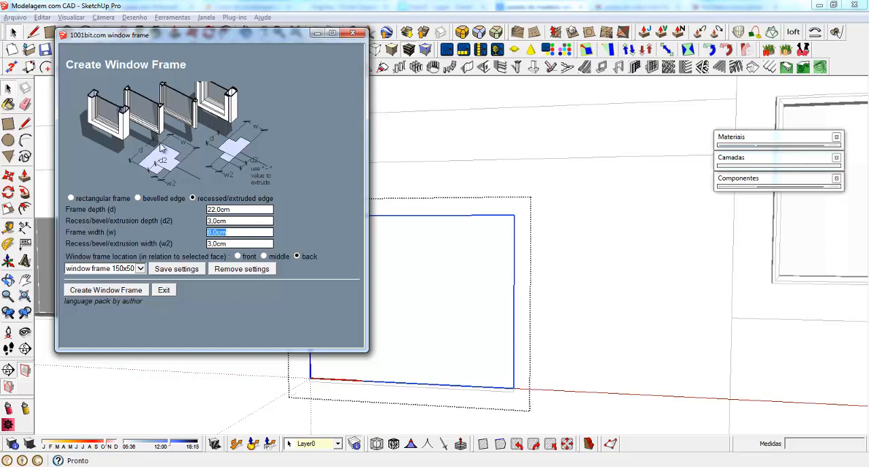
key("Tab")
left_click(94, 292)
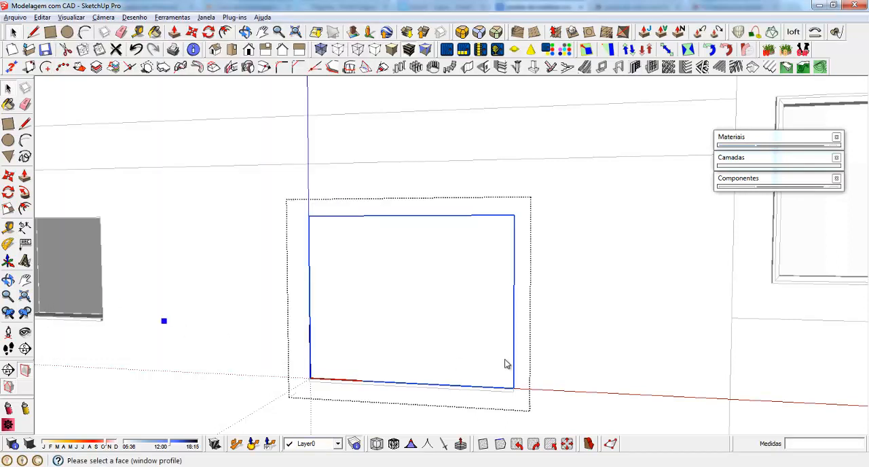
left_click(370, 275)
scroll(398, 326, "down", 5)
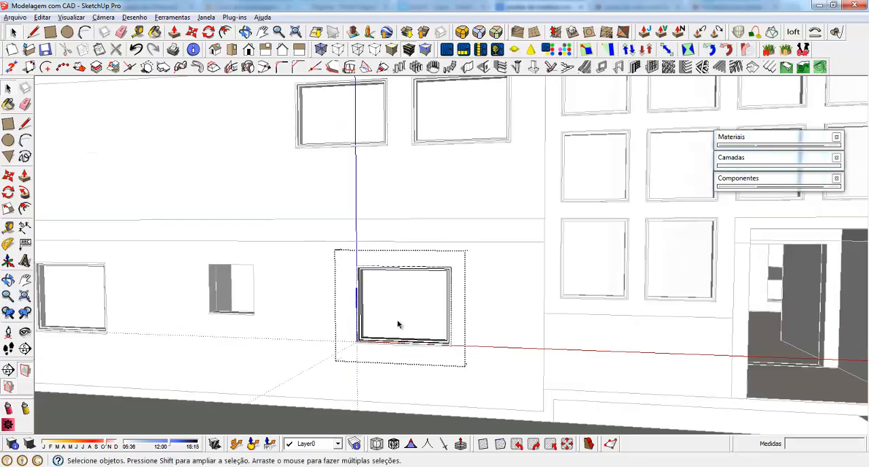
scroll(401, 327, "up", 5)
scroll(413, 322, "up", 3)
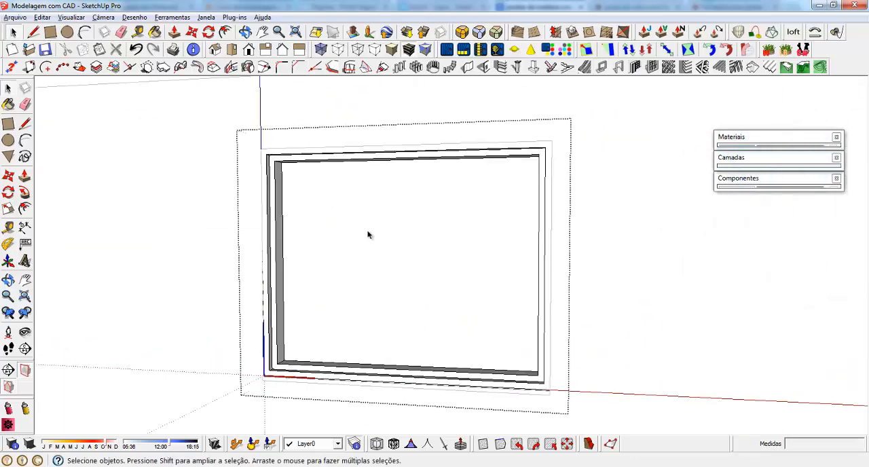
Open the grouped face inside the new window frame for editing and select its face
key("ctrl+a")
middle_click_drag(415, 286, 445, 274)
double_click(400, 227)
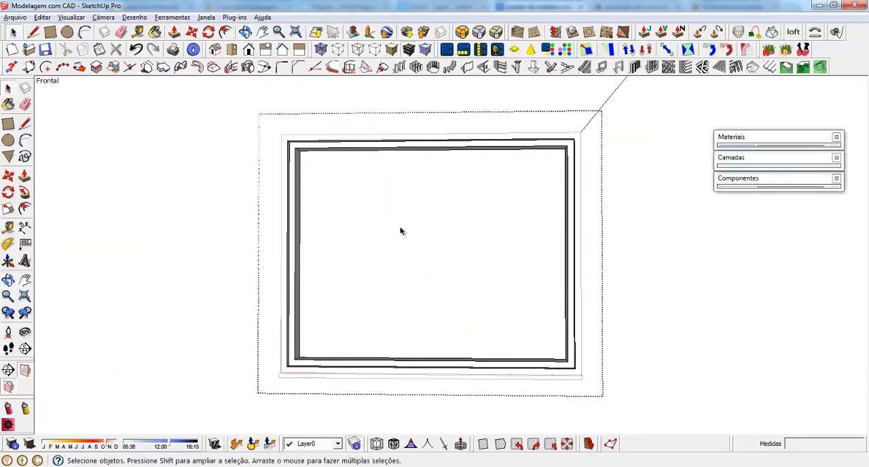
left_click(374, 225)
middle_click_drag(349, 296, 376, 287)
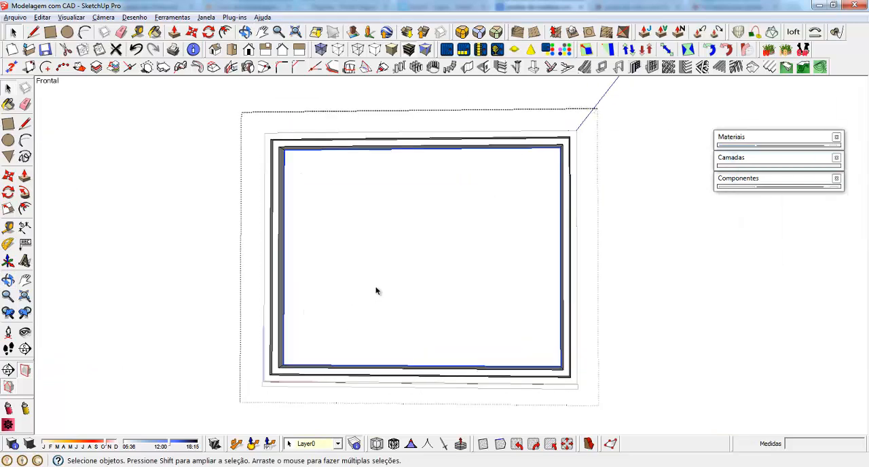
double_click(366, 211)
scroll(376, 267, "down", 1)
left_click(381, 241)
scroll(438, 303, "up", 2)
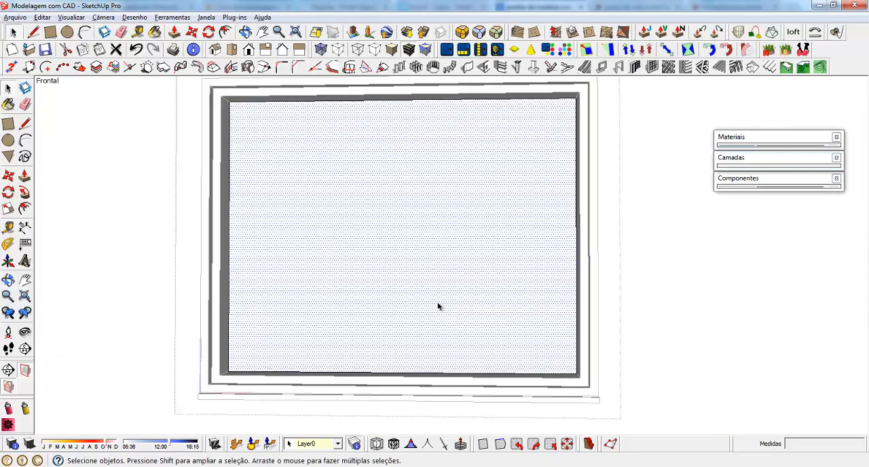
scroll(317, 199, "up", 1)
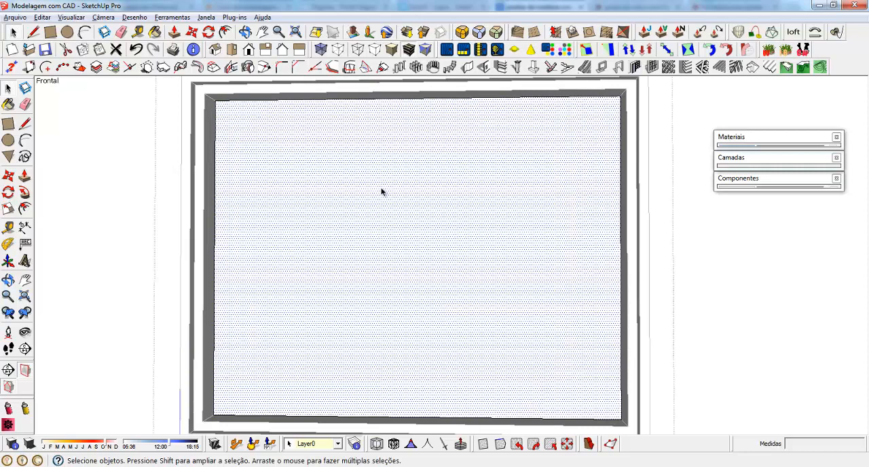
Split the face into two halves with a vertical line from the midpoint of its upper edge to its lower edge
key("l")
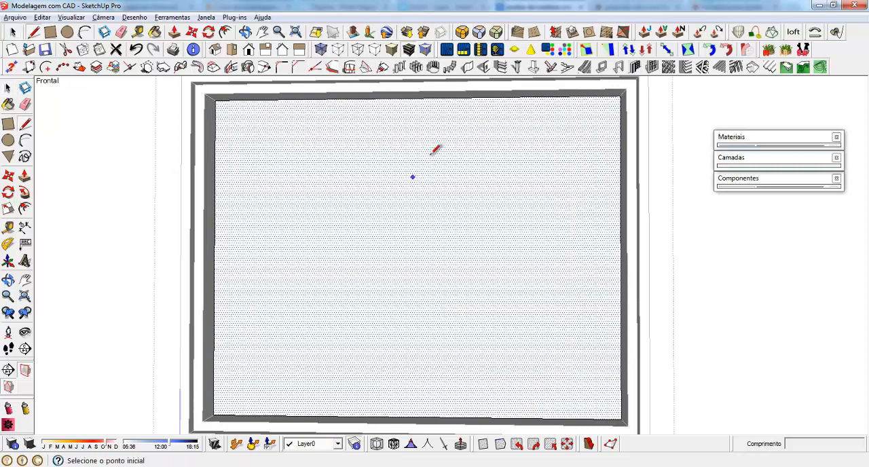
left_click(415, 98)
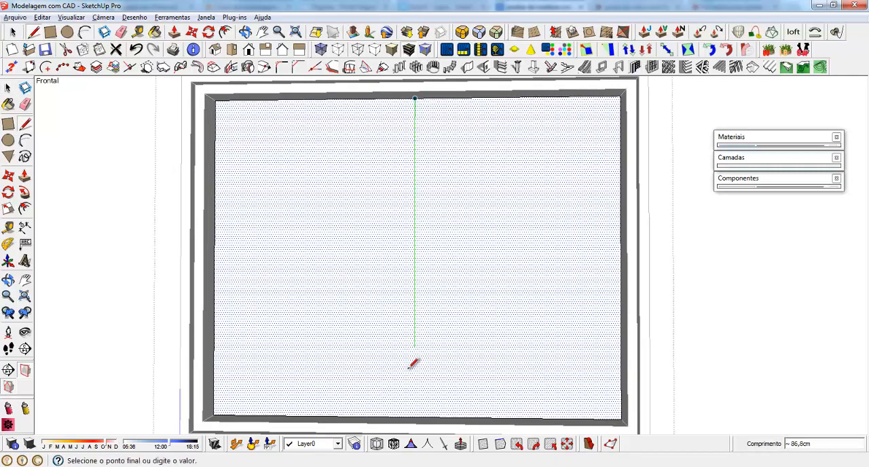
left_click(415, 410)
key("space")
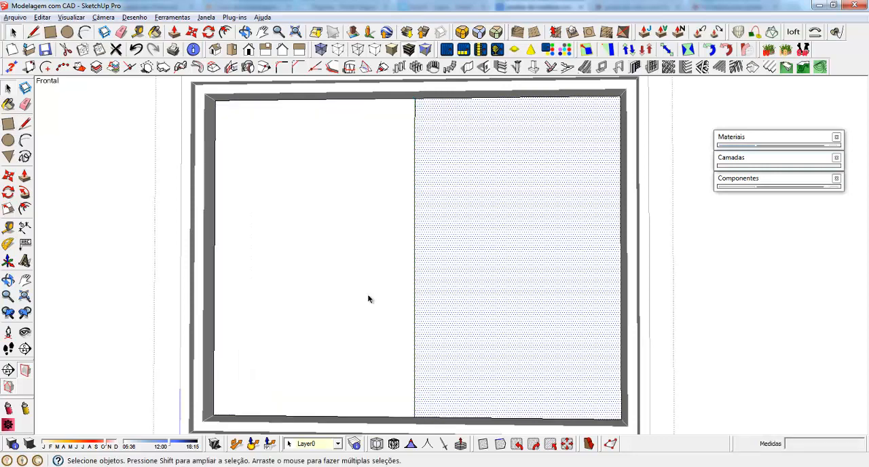
Make a separate group from each half of the divided face
left_click(274, 203)
right_click(275, 203)
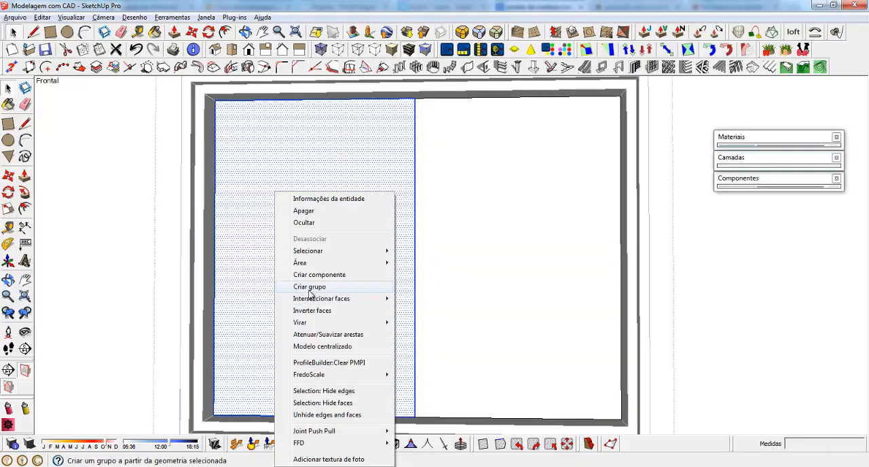
left_click(310, 287)
left_click(481, 167)
right_click(481, 167)
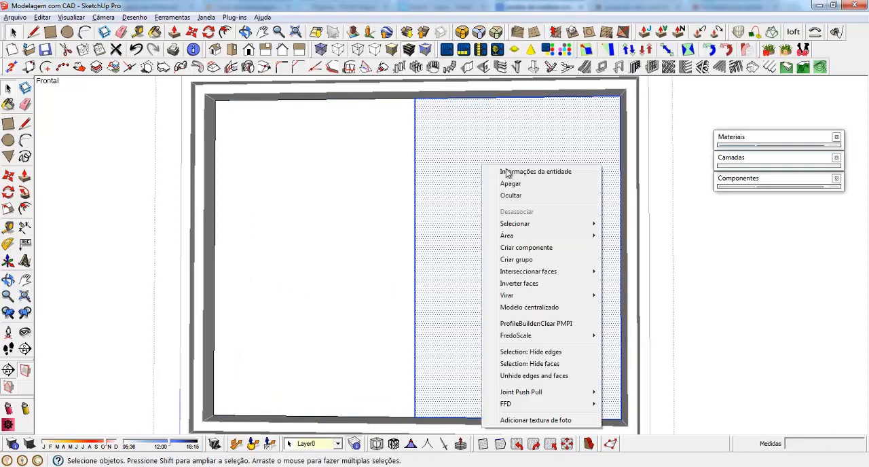
left_click(516, 259)
Open the 1001bit panel divider settings for the left half of the window and set 1 row
left_click(309, 193)
scroll(302, 224, "down", 2)
scroll(262, 204, "up", 4)
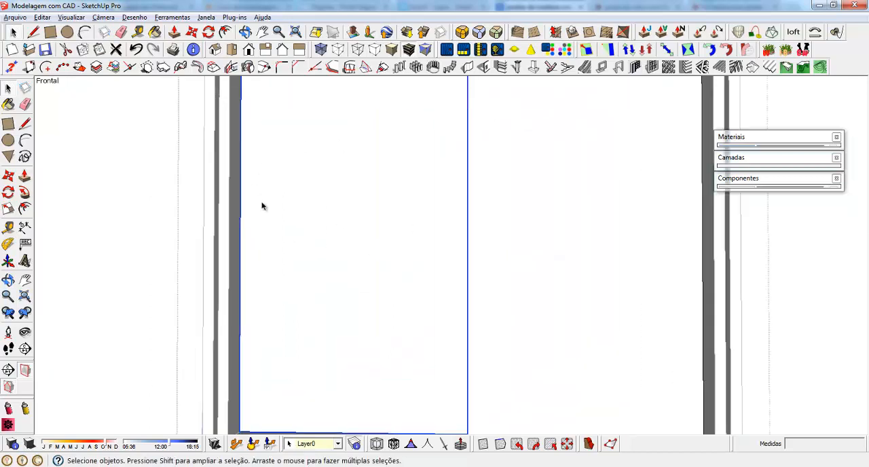
scroll(323, 163, "down", 2)
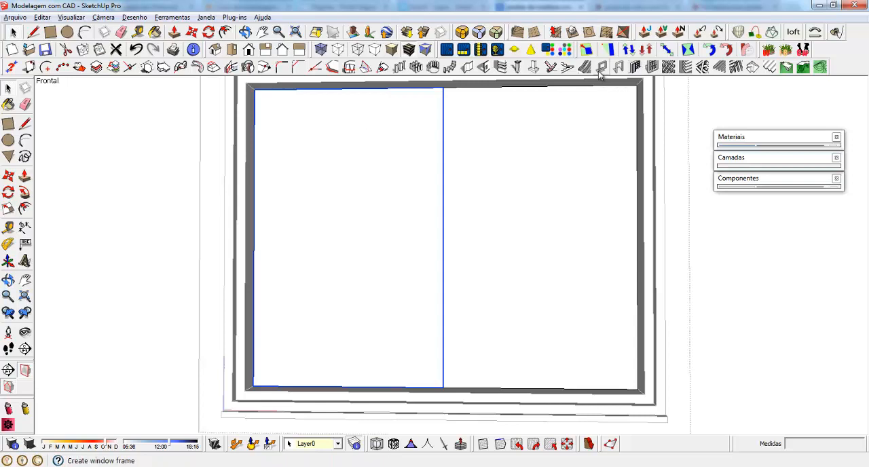
left_click(652, 68)
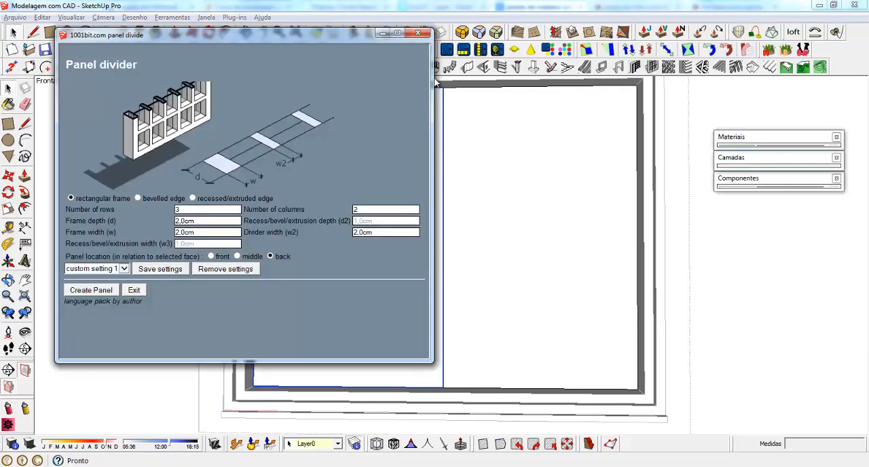
key("Escape")
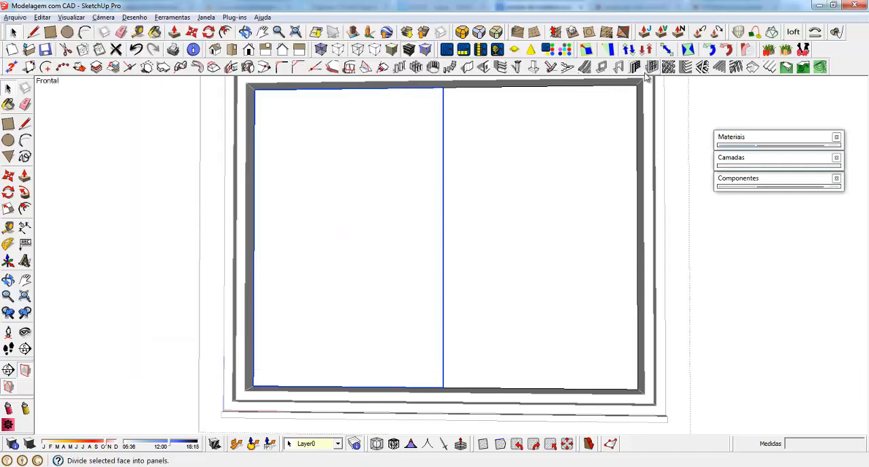
left_click(652, 70)
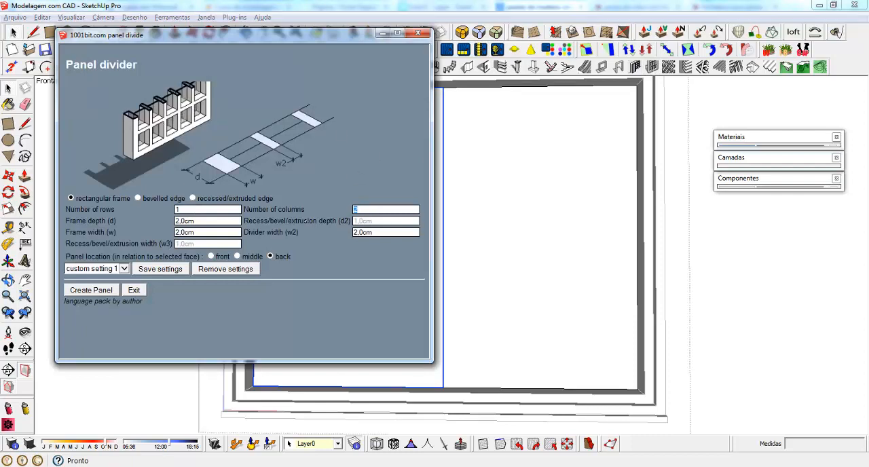
Create the left window panel with 1 column and 4 cm for frame depth, frame width and divider width
left_click(218, 222)
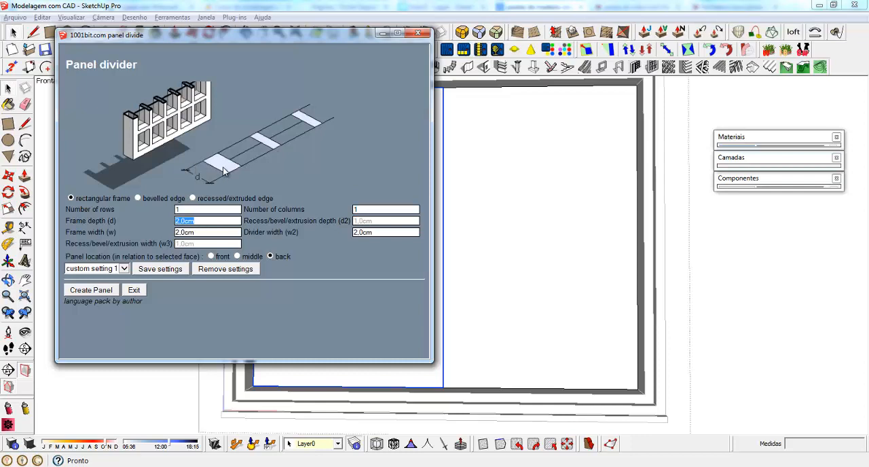
type("4")
left_click(202, 234)
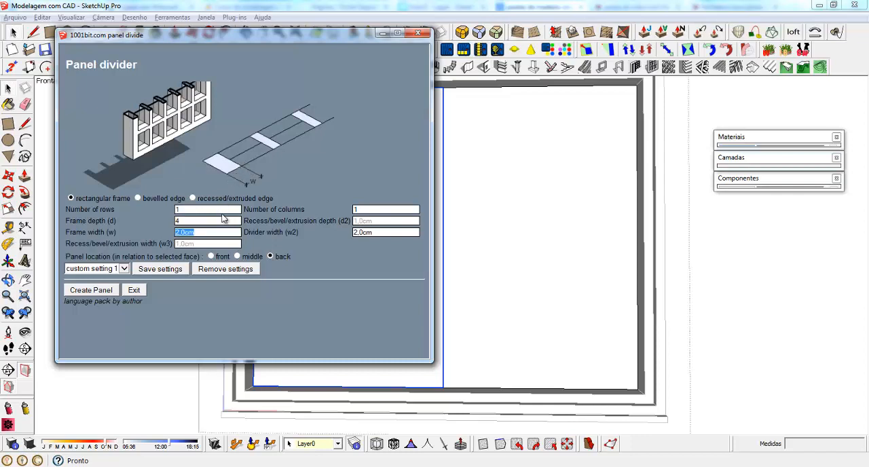
type("4")
left_click(394, 233)
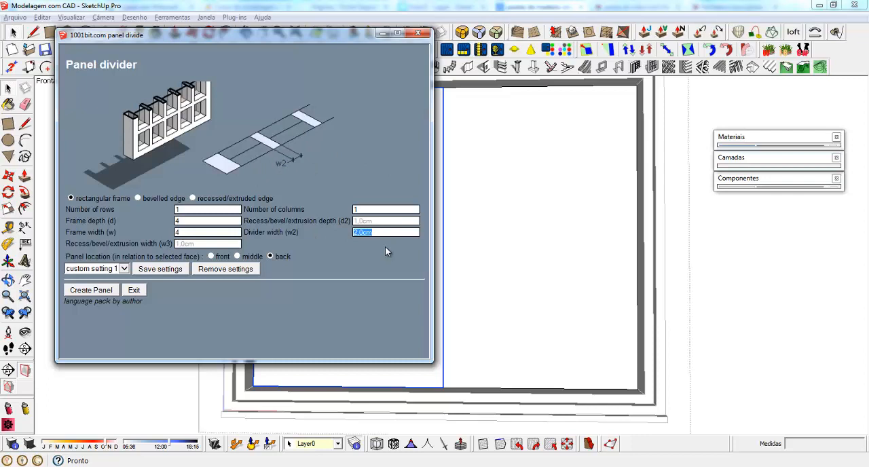
type("4")
left_click(98, 294)
left_click(299, 265)
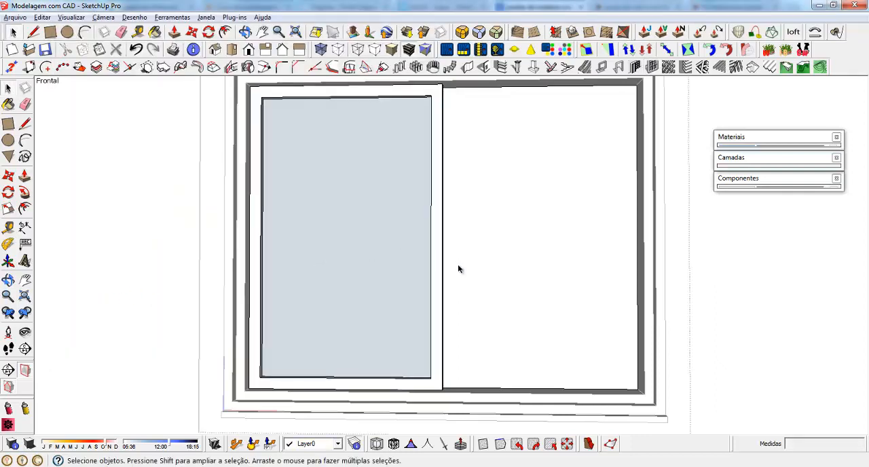
Create a matching 1-row, 1-column panel with 4 cm frame sizes at the back of the right half, and finish editing the component
middle_click_drag(457, 264, 384, 312)
left_click(625, 211)
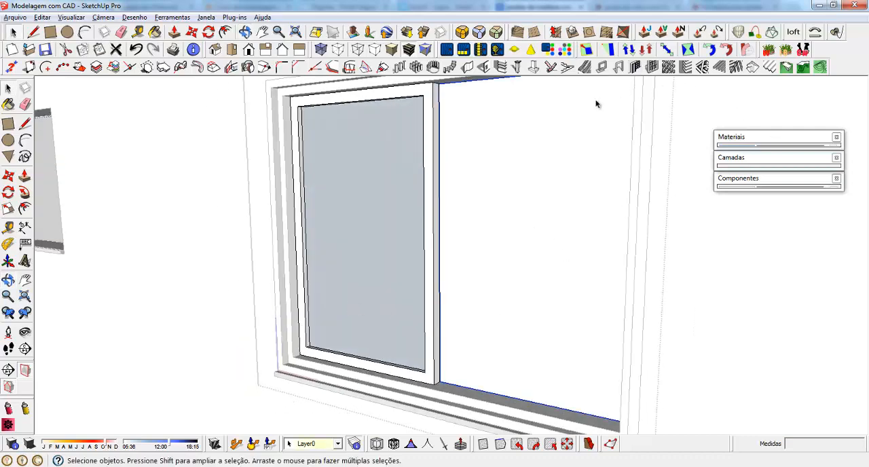
left_click(602, 67)
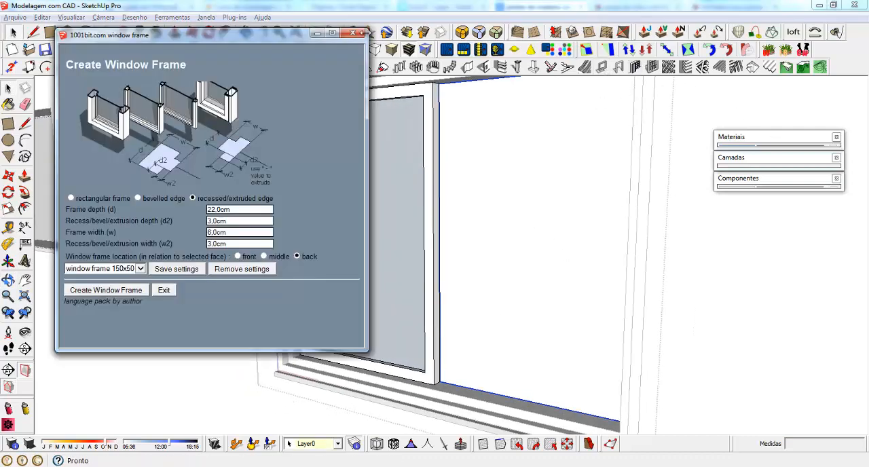
left_click(354, 32)
left_click(653, 66)
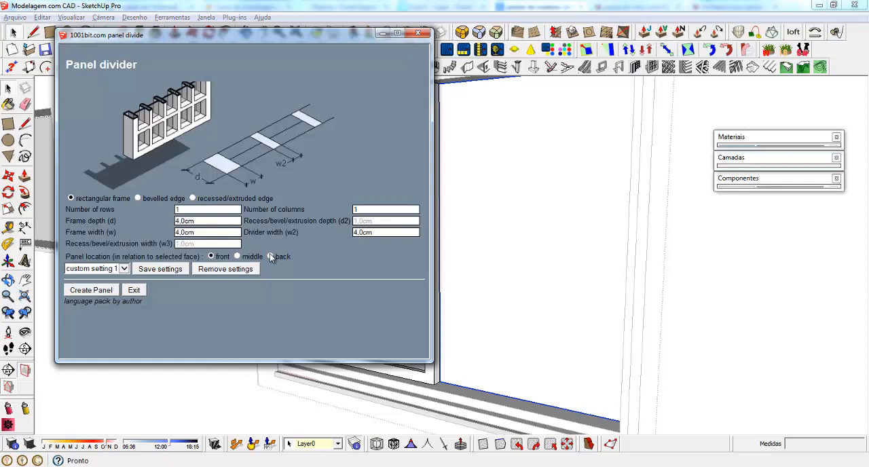
left_click(270, 257)
left_click(89, 294)
left_click(513, 243)
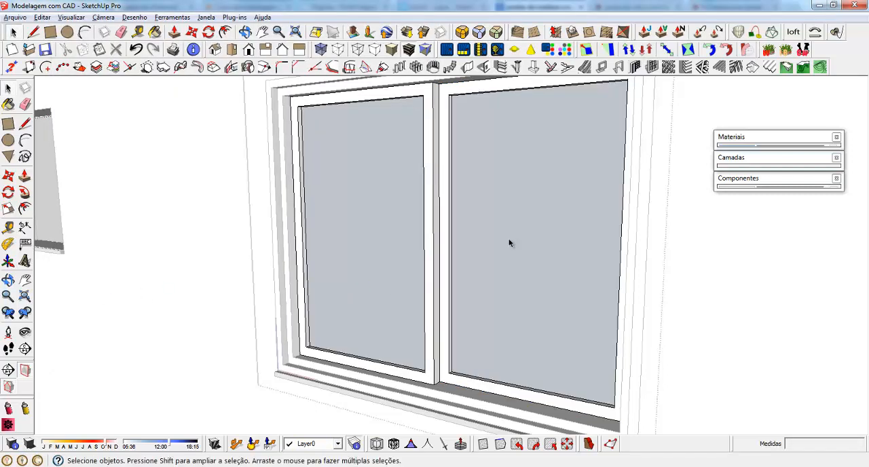
middle_click_drag(510, 242, 589, 214)
scroll(446, 289, "down", 3)
middle_click_drag(472, 273, 584, 247)
scroll(480, 271, "down", 8)
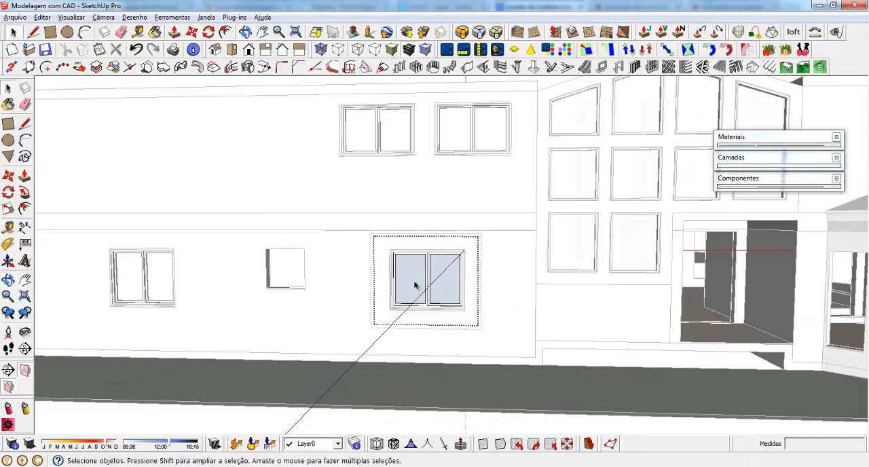
left_click(314, 403)
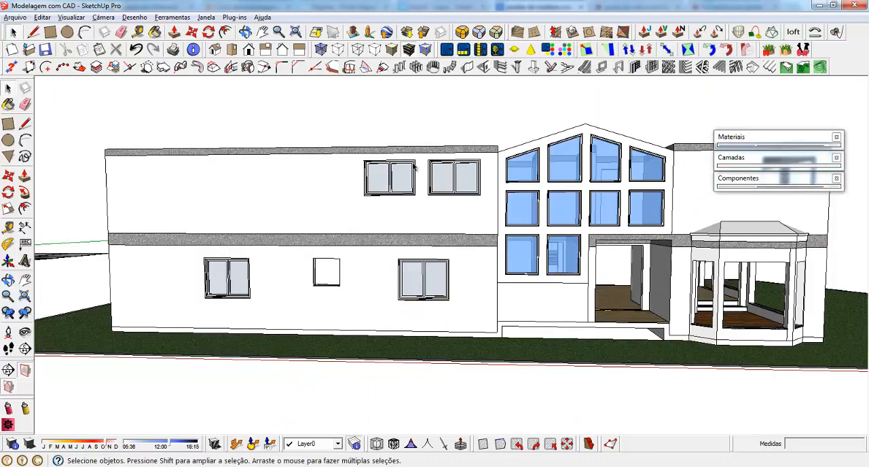
Hide the upper storey's floor surface and the slab group beneath it
mouse_move(314, 404)
middle_mouse_down()
mouse_move(439, 301)
mouse_move(383, 263)
middle_mouse_up()
scroll(408, 238, "up", 5)
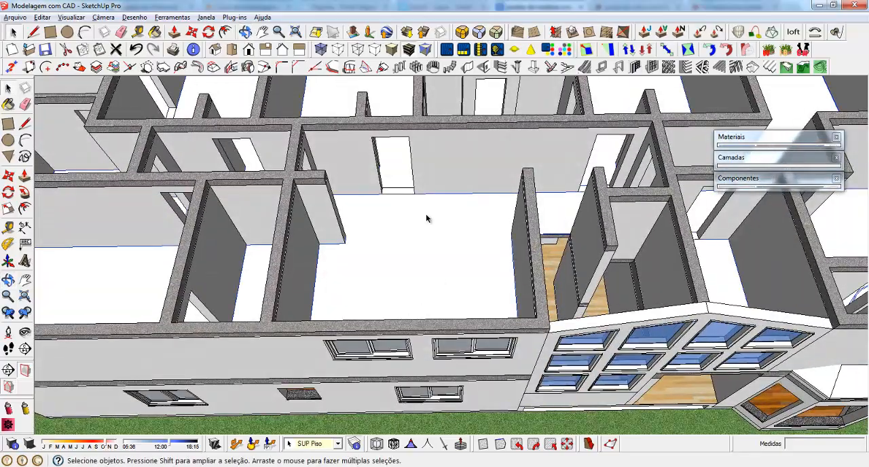
right_click(426, 217)
left_click(509, 193)
right_click(403, 240)
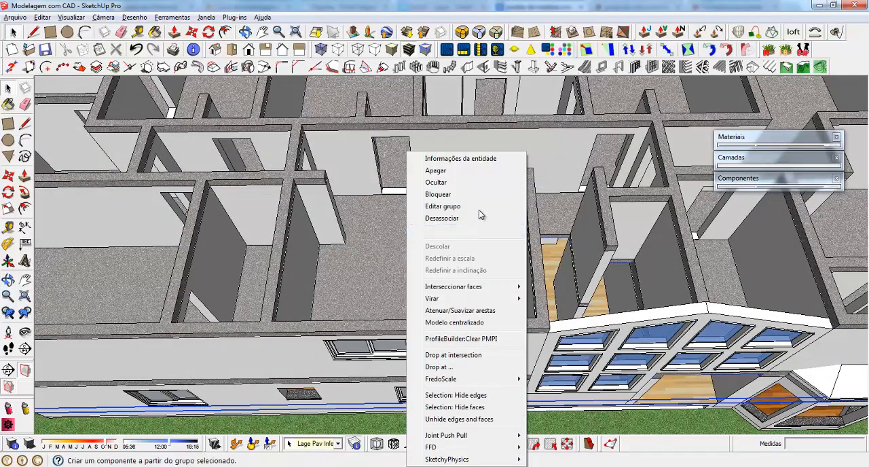
left_click(438, 180)
Open the left panel group of the ground-floor window beside the small opening for editing, close to the glass's lower edge
middle_click_drag(450, 243, 134, 326)
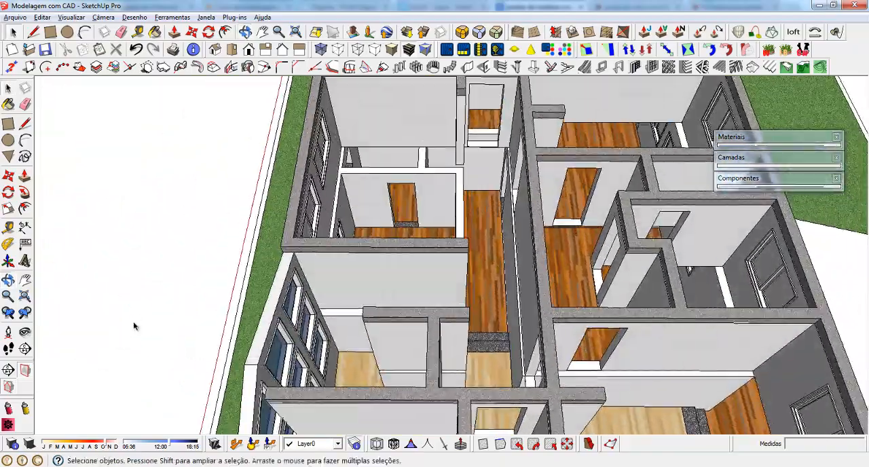
scroll(339, 194, "up", 9)
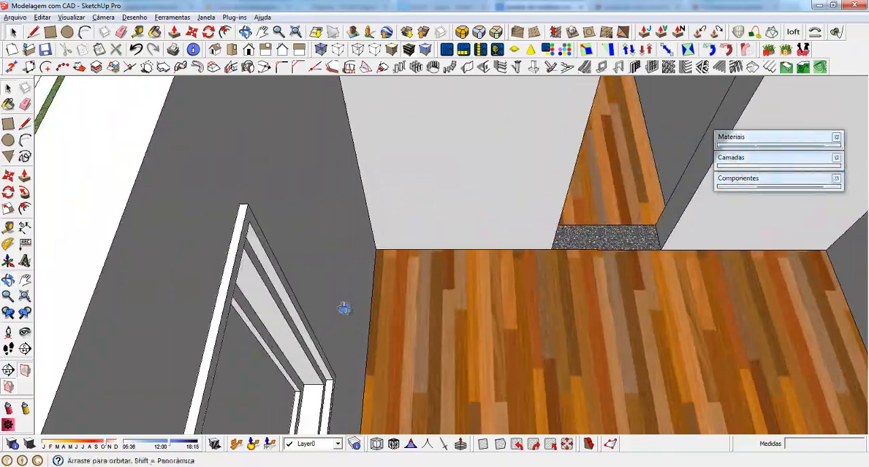
middle_click_drag(344, 309, 754, 155)
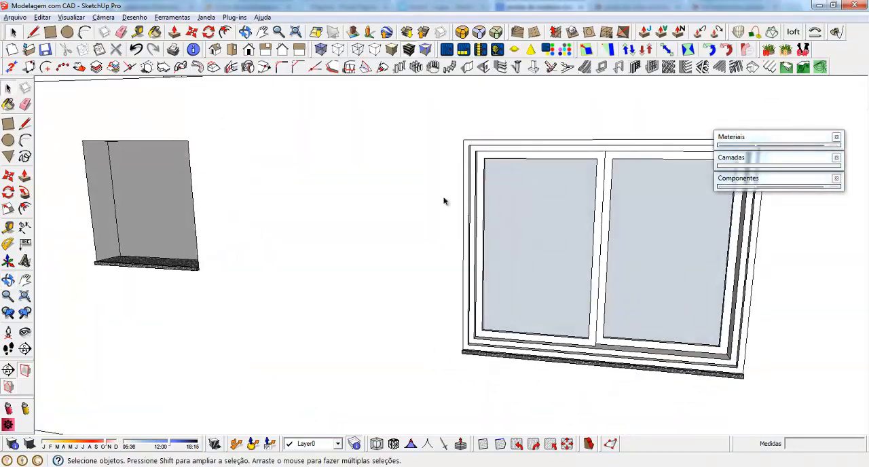
scroll(389, 231, "down", 4)
middle_click_drag(385, 237, 434, 252)
scroll(617, 249, "up", 4)
scroll(398, 264, "down", 4)
scroll(398, 265, "up", 4)
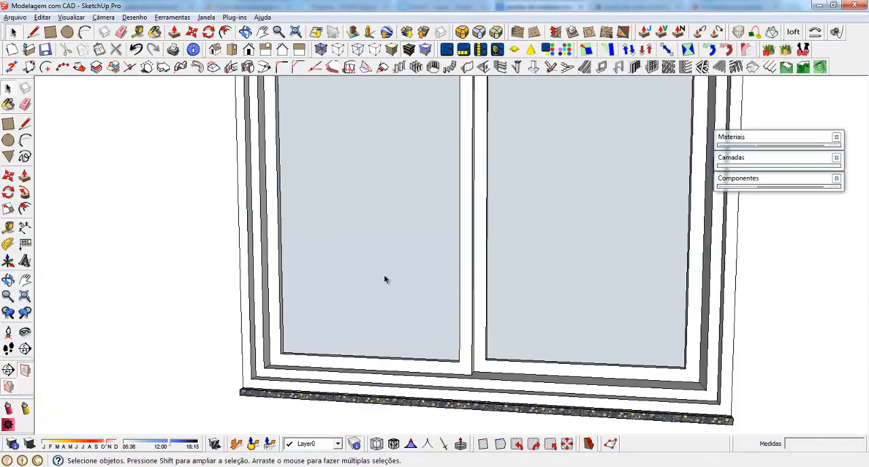
double_click(340, 236)
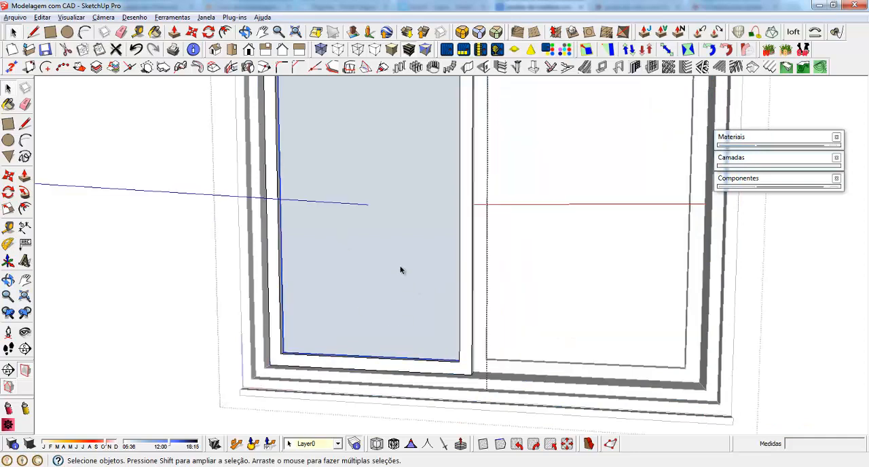
middle_click_drag(401, 269, 364, 305)
scroll(391, 344, "up", 2)
scroll(391, 344, "up", 2)
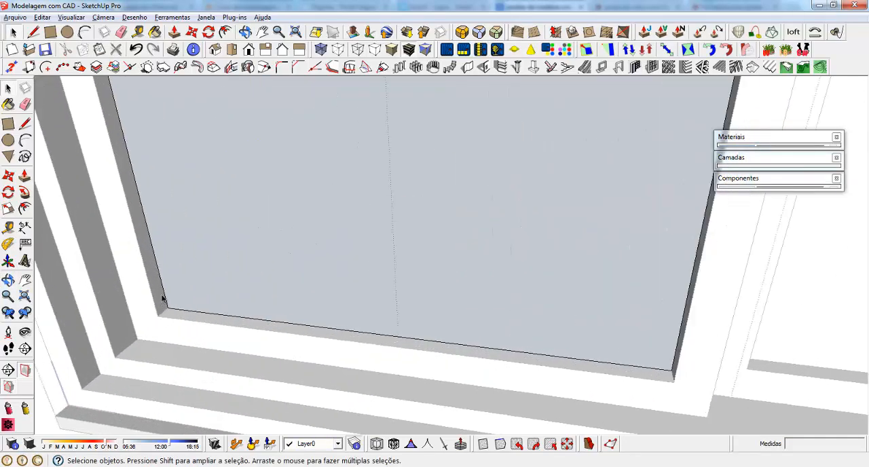
Pull the left panel's glass face outward with Push/Pull to thicken the pane, and close the glass group
key("t")
left_click(163, 309)
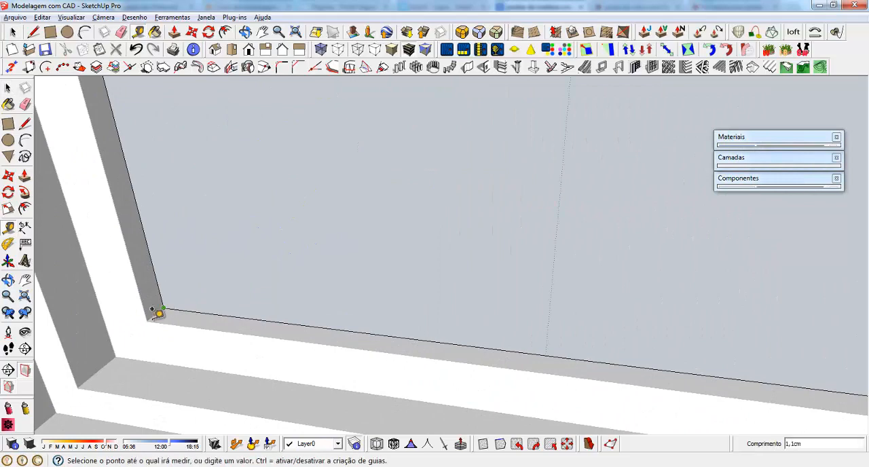
key("space")
left_click(219, 288)
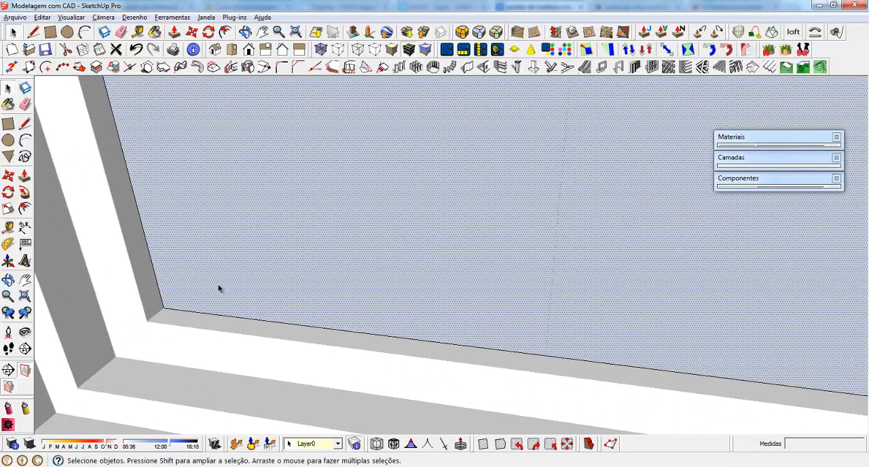
key("p")
left_click(208, 299)
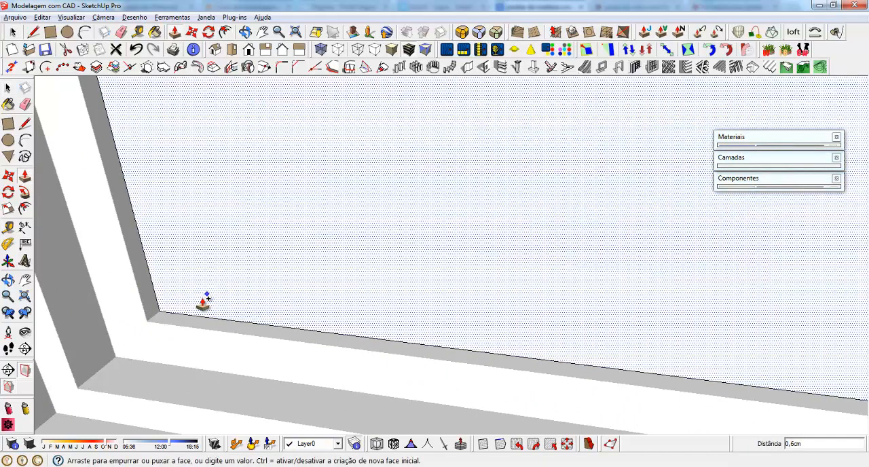
left_click(203, 305)
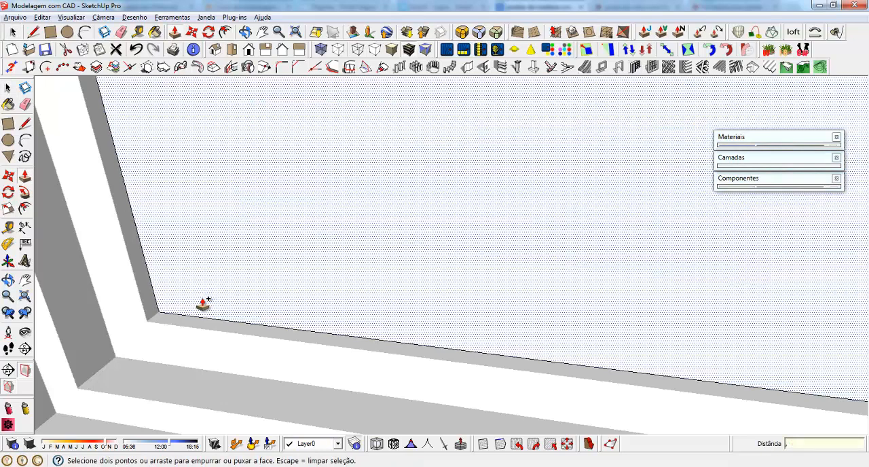
left_click(202, 305)
key("space")
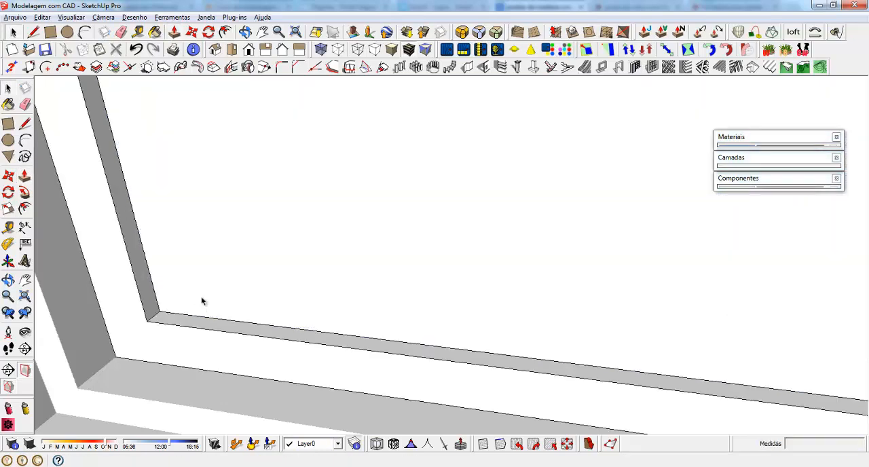
Move the left panel's glass 0.25 cm back into its frame
left_click(170, 312)
key("m")
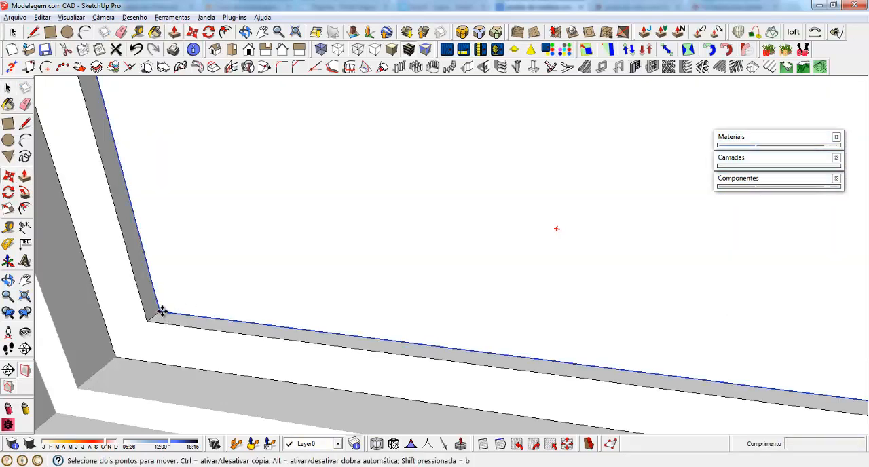
left_click(161, 312)
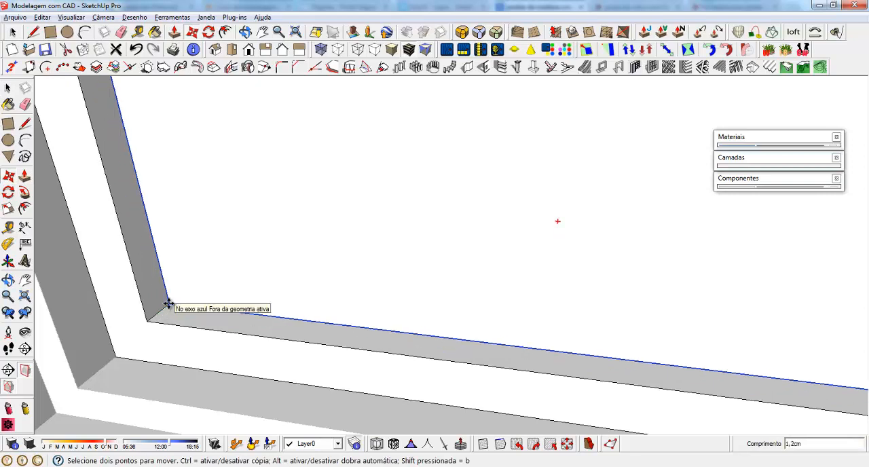
type(",25")
key("Return")
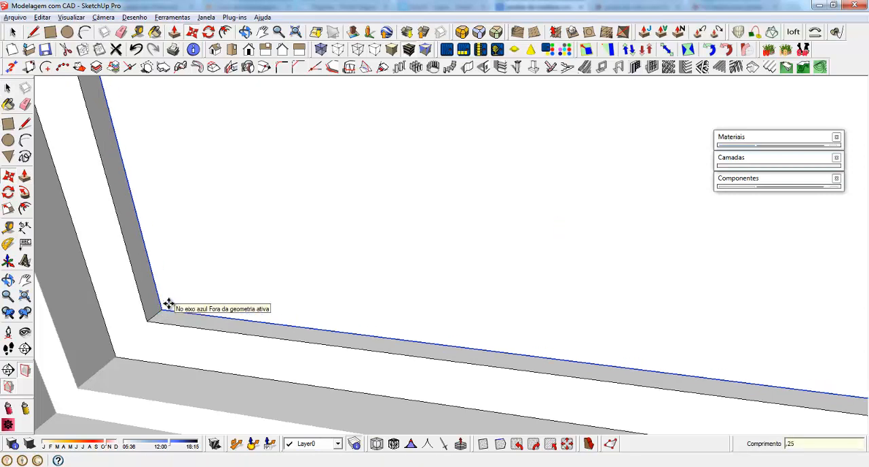
key("space")
Open the right panel's glass for editing and pull its face outward 0.5 cm with Push/Pull
scroll(171, 310, "down", 6)
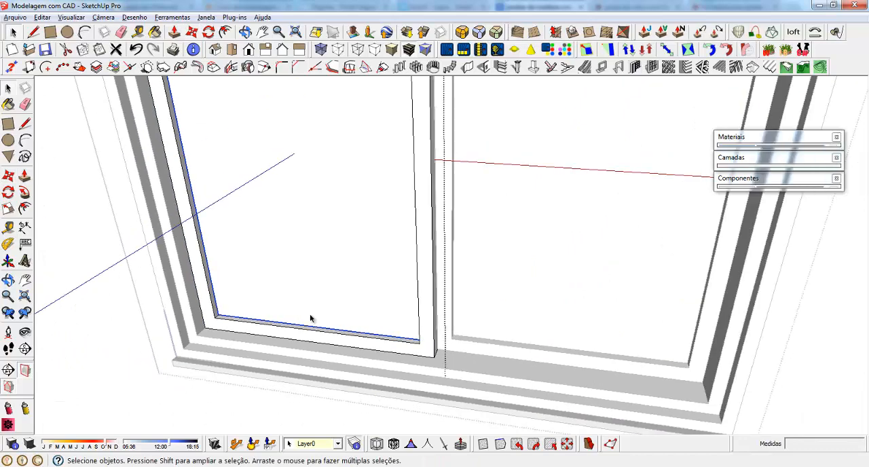
middle_click_drag(417, 369, 253, 325)
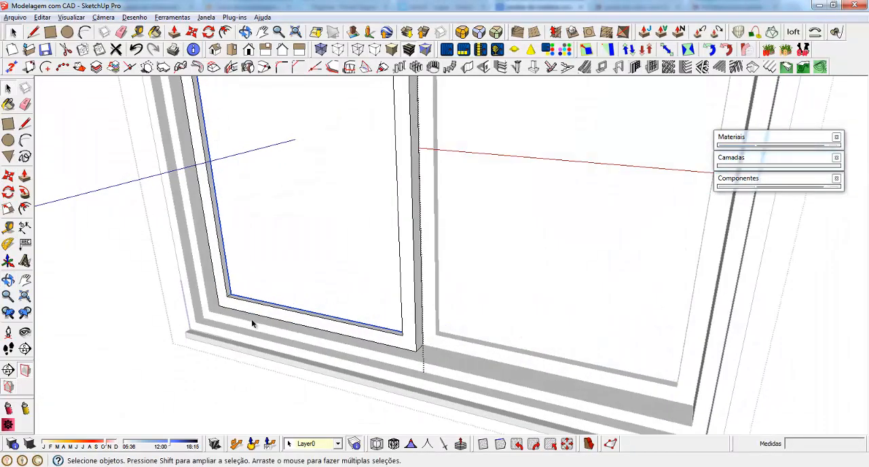
left_click(502, 281)
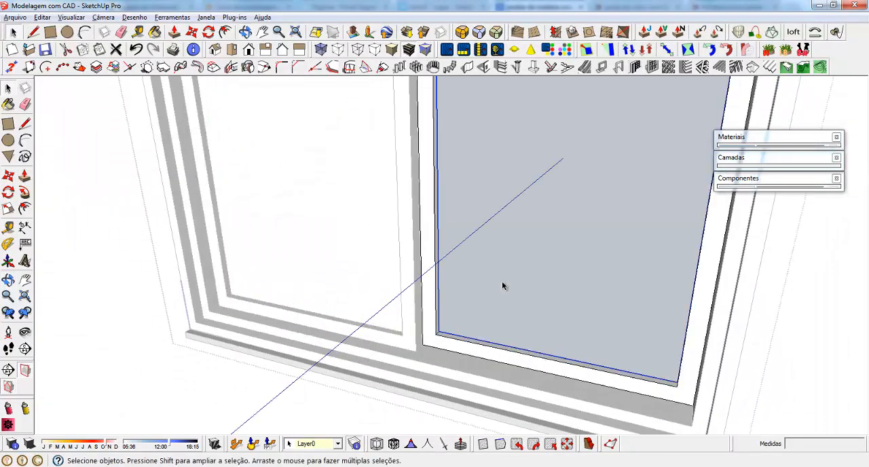
scroll(558, 324, "up", 3)
scroll(529, 336, "up", 4)
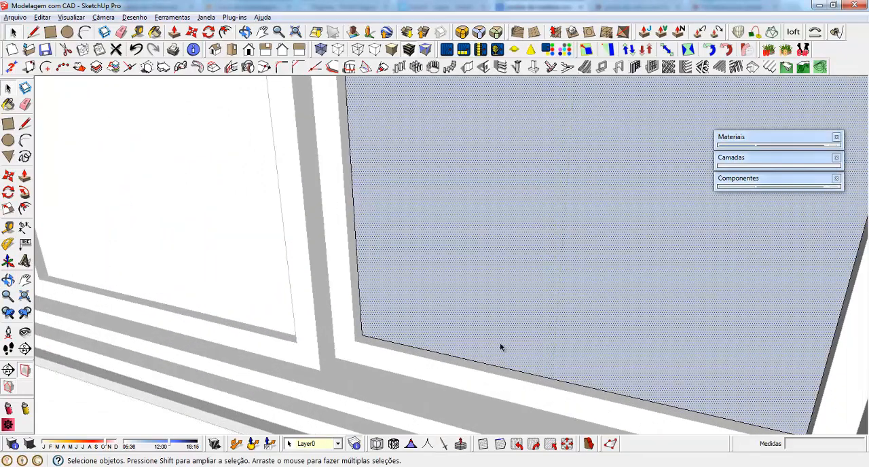
key("p")
left_click(446, 344)
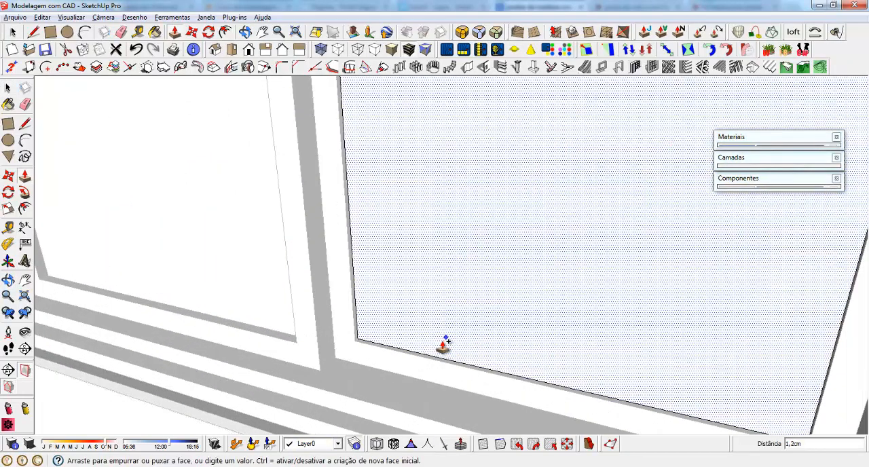
left_click(446, 343)
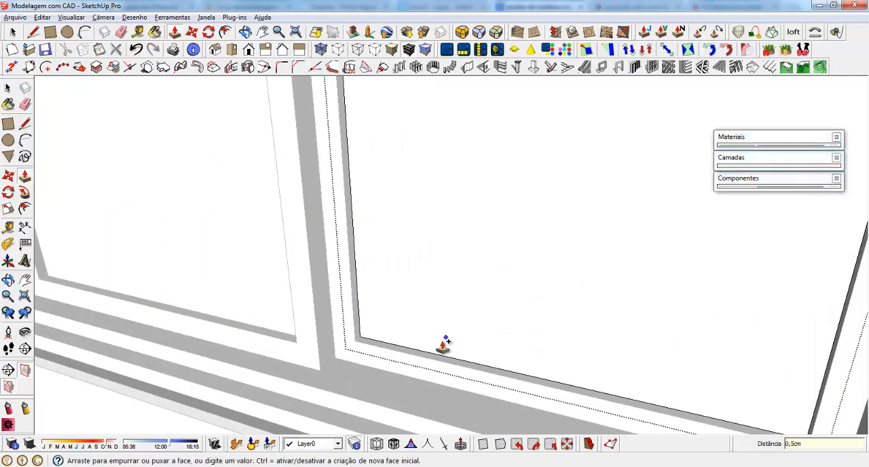
left_click(446, 338)
key("space")
Select the right panel's glass and move it slightly back into its frame from the lower corner
double_click(484, 284)
scroll(414, 334, "up", 3)
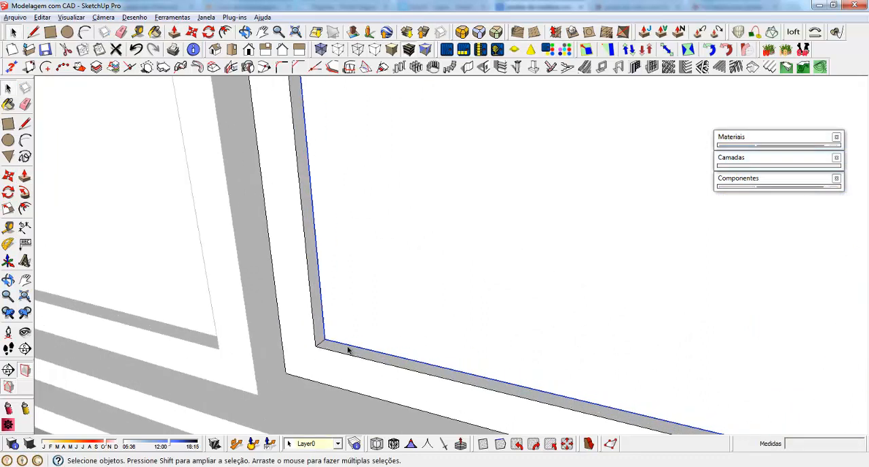
scroll(347, 350, "up", 2)
key("m")
left_click(316, 331)
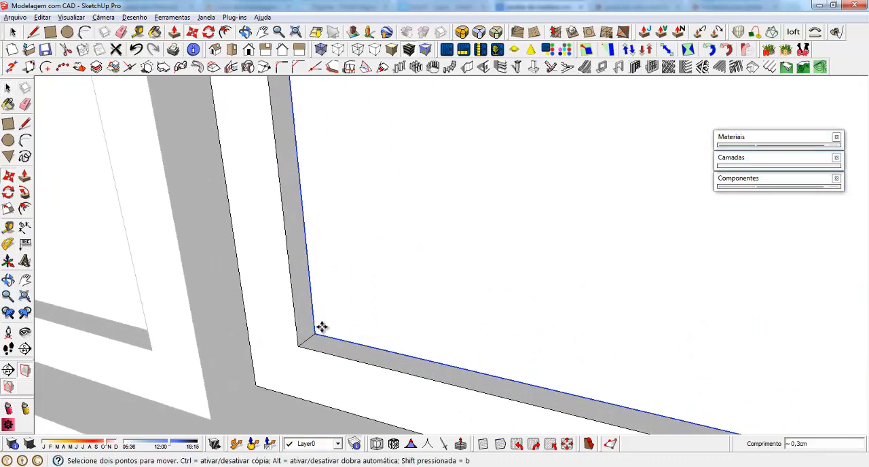
left_click(327, 326)
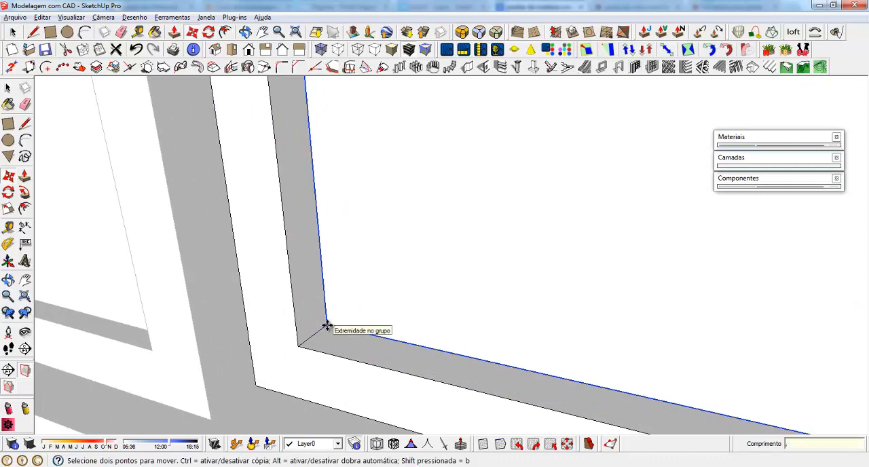
key("space")
Open the left panel group of the ground-floor window and paint its glass with Vidro_azul_translúcido from the Translúcidos collection
scroll(472, 304, "down", 6)
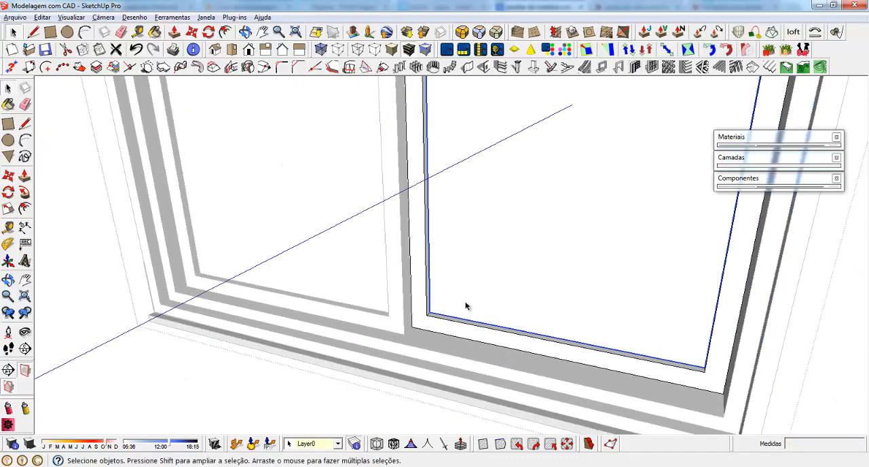
scroll(460, 313, "down", 10)
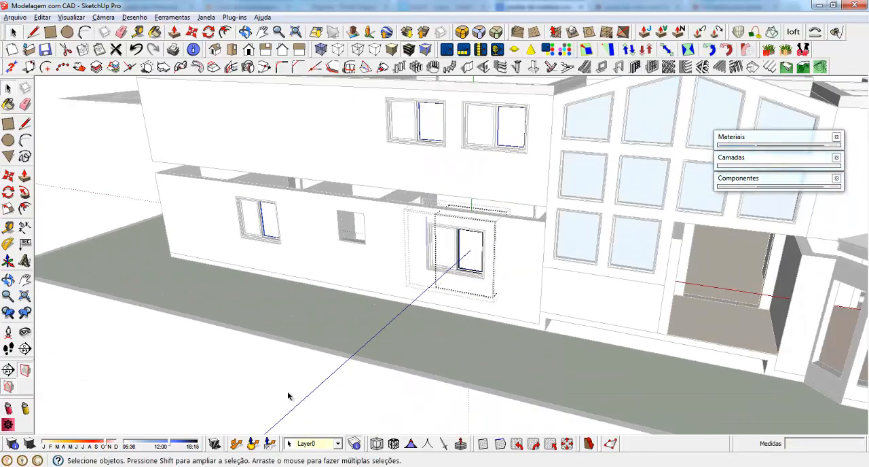
scroll(465, 239, "up", 8)
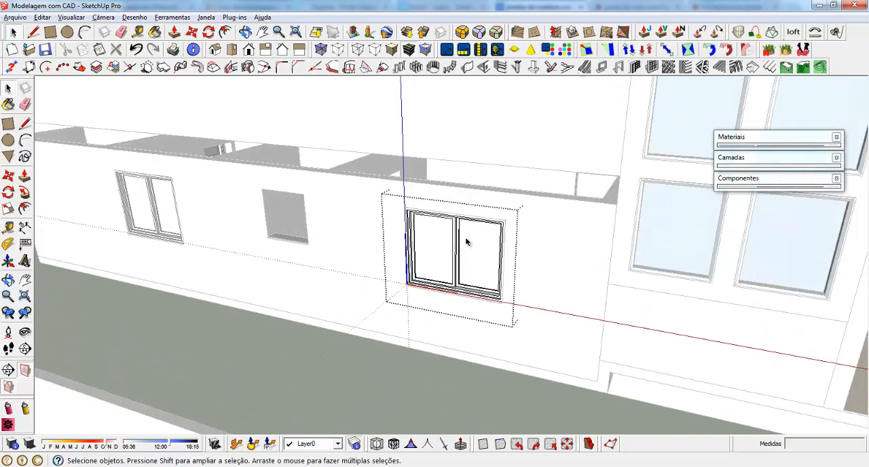
double_click(403, 232)
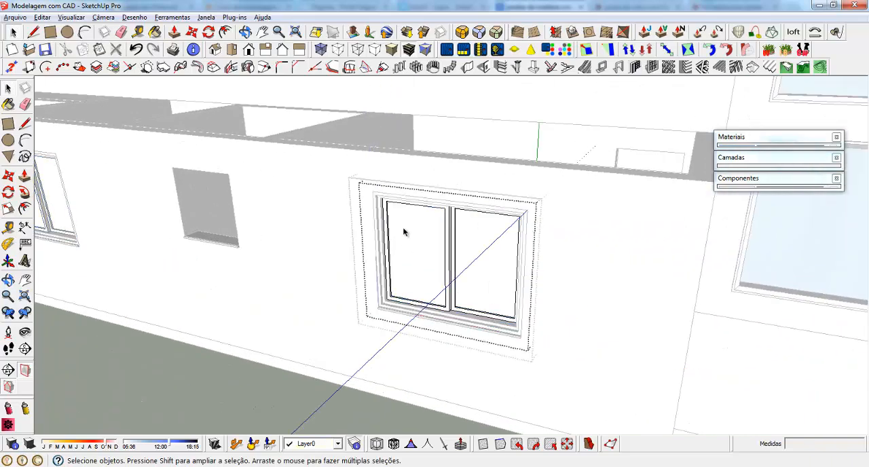
left_click(403, 233)
scroll(413, 217, "up", 4)
left_click(414, 216)
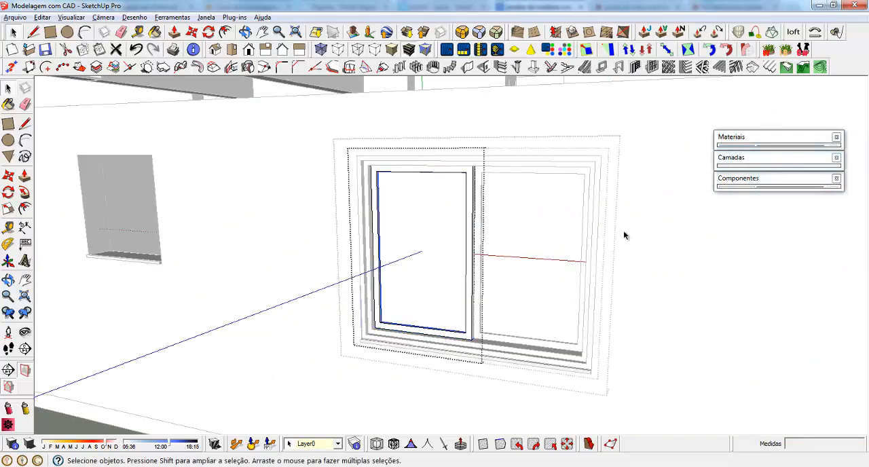
left_click(770, 139)
left_click(790, 232)
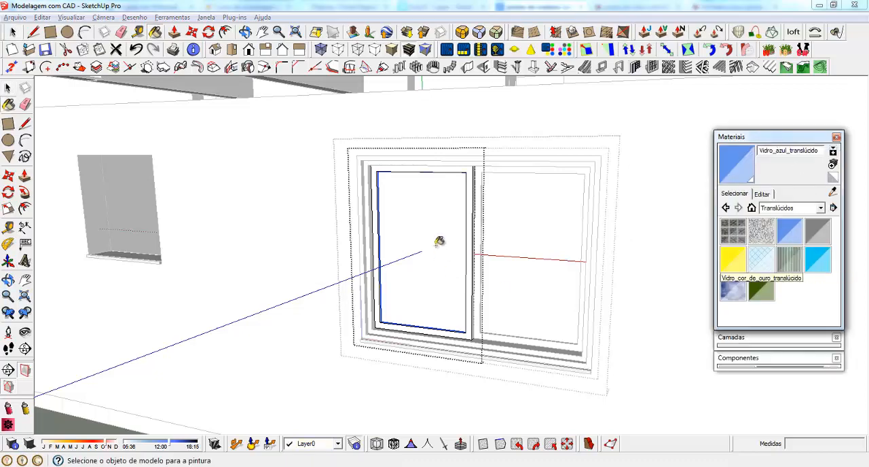
left_click(433, 197)
key("space")
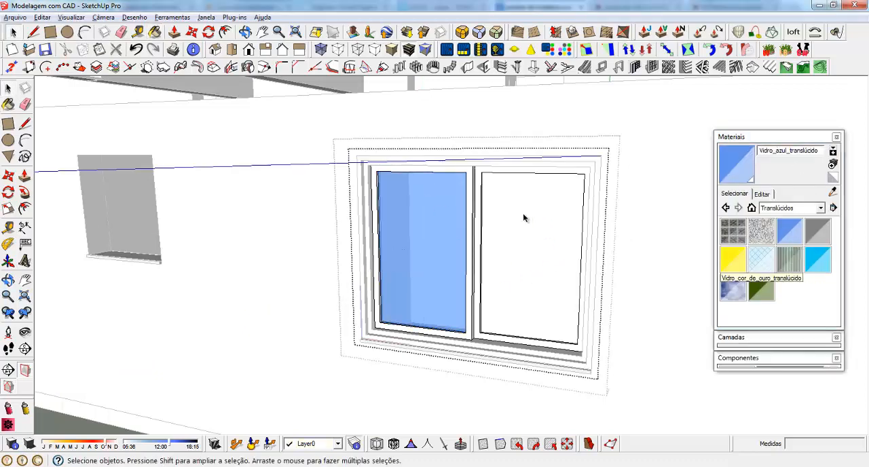
Paint the right panel's glass with Vidro_azul_translúcido and finish editing the panel group
left_click(523, 214)
key("b")
left_click(522, 205)
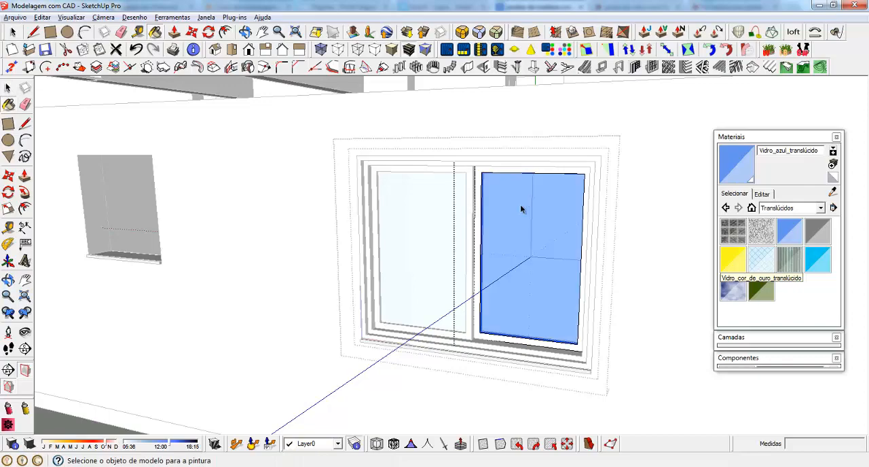
key("space")
key("Escape")
key("Escape")
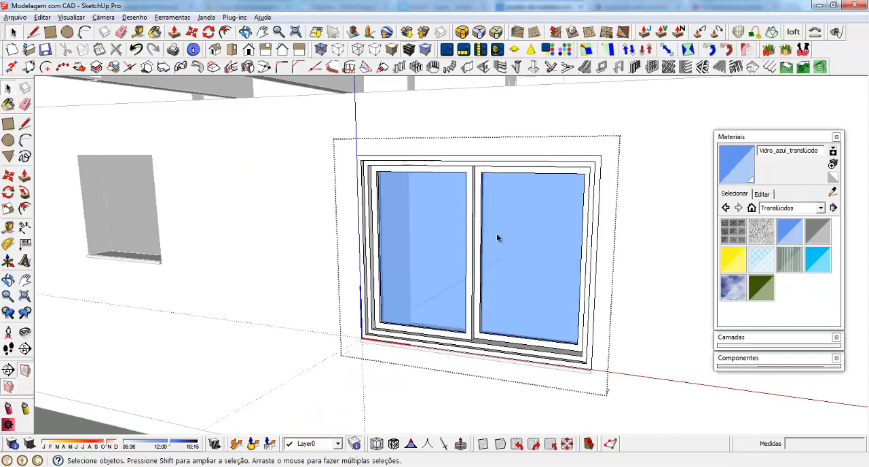
Leave the window component and draw a 140 by 80 cm rectangle across the upper-storey opening above the bay roof
scroll(496, 233, "down", 5)
scroll(454, 280, "down", 5)
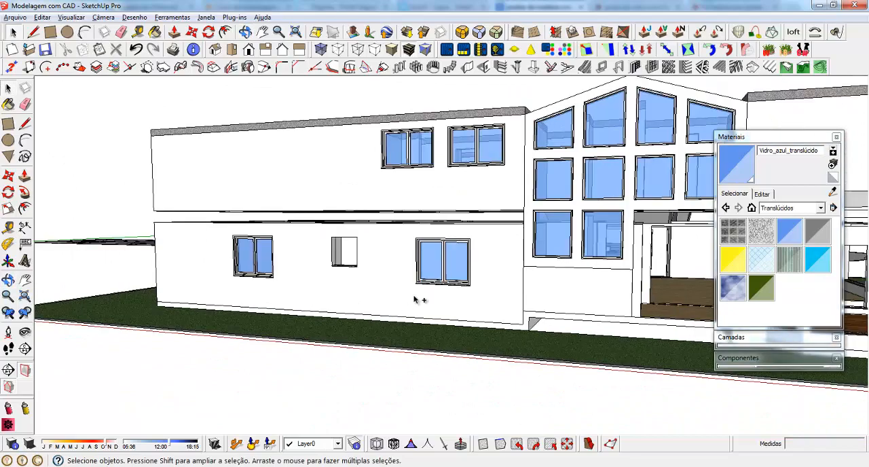
scroll(417, 300, "down", 2)
middle_click_drag(417, 300, 557, 227)
scroll(557, 228, "up", 5)
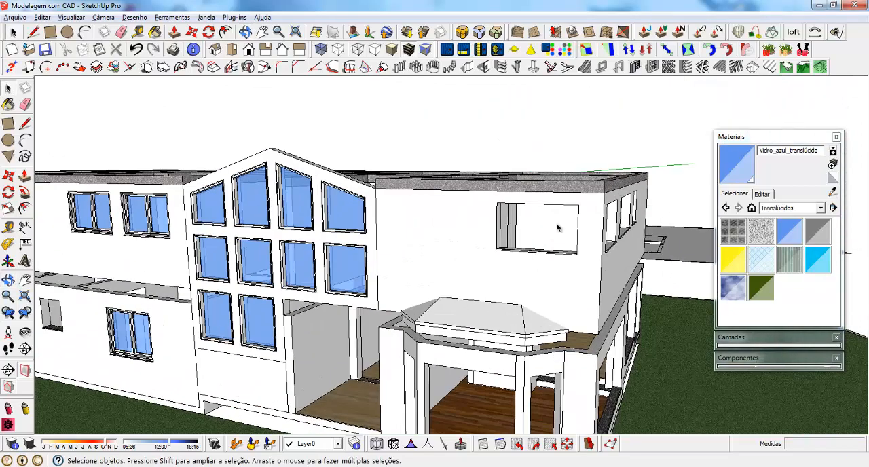
scroll(582, 218, "up", 3)
scroll(471, 246, "up", 3)
middle_click_drag(471, 246, 409, 199)
key("r")
left_click(351, 142)
scroll(600, 280, "up", 4)
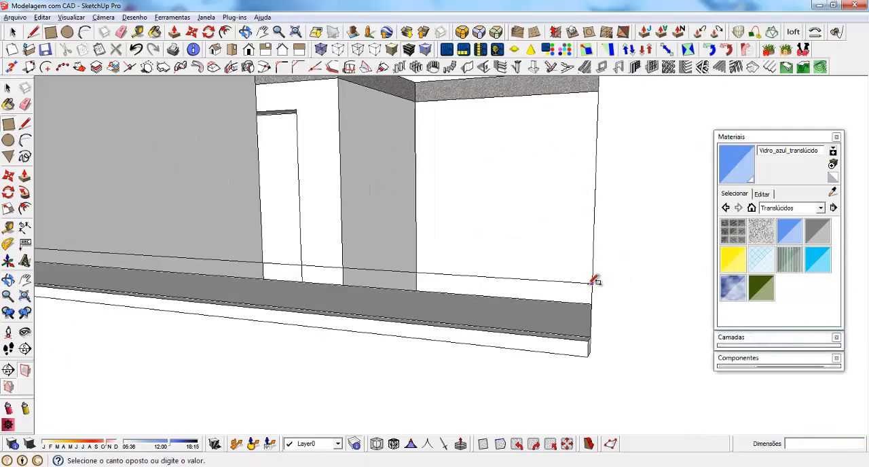
scroll(591, 283, "up", 2)
scroll(600, 322, "down", 3)
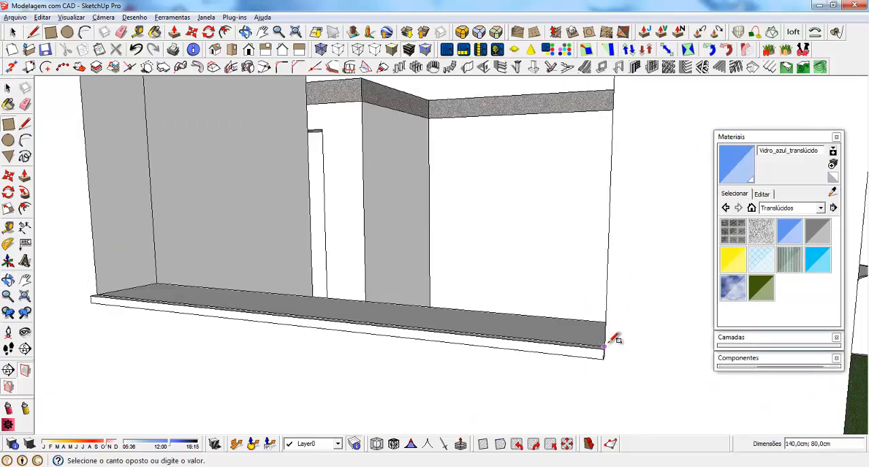
left_click(604, 347)
Reverse the new rectangle's face and turn the rectangle with its edges into a component named B
scroll(575, 345, "down", 2)
right_click(402, 185)
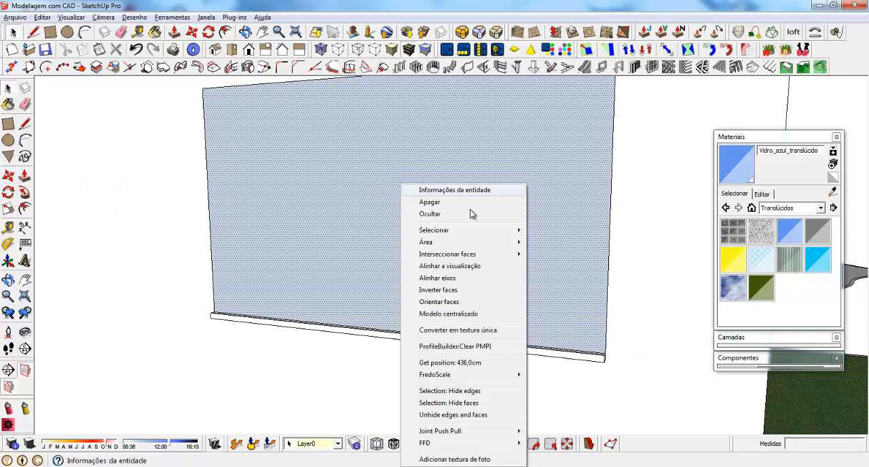
left_click(447, 290)
scroll(337, 318, "down", 2)
double_click(342, 216)
right_click(342, 216)
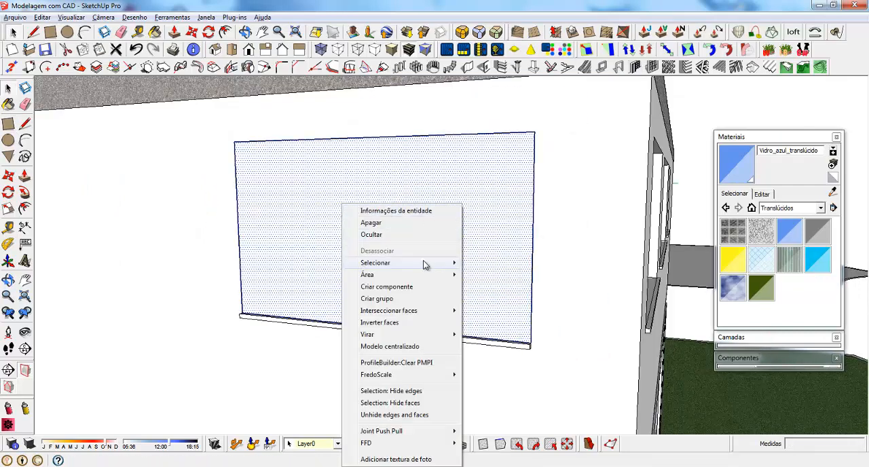
left_click(386, 287)
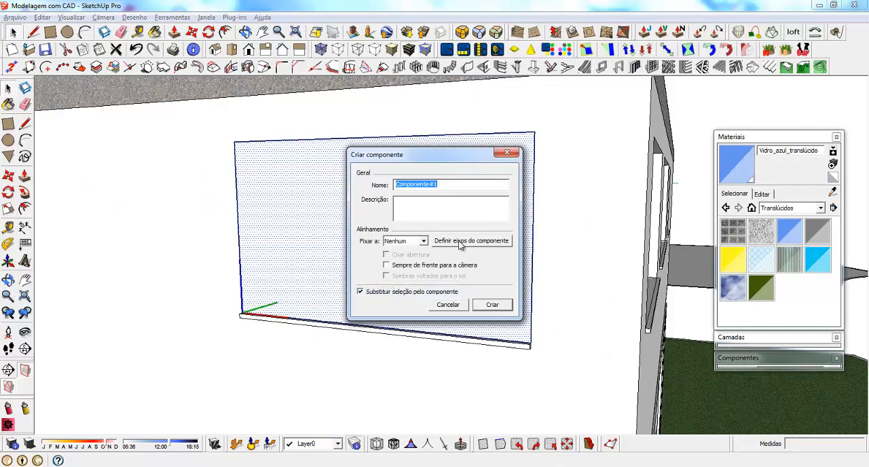
type("Basculas Grandes")
key("Return")
Finish creating component B and copy it from the opening above the bay roof into the corner room behind it
left_click(445, 264)
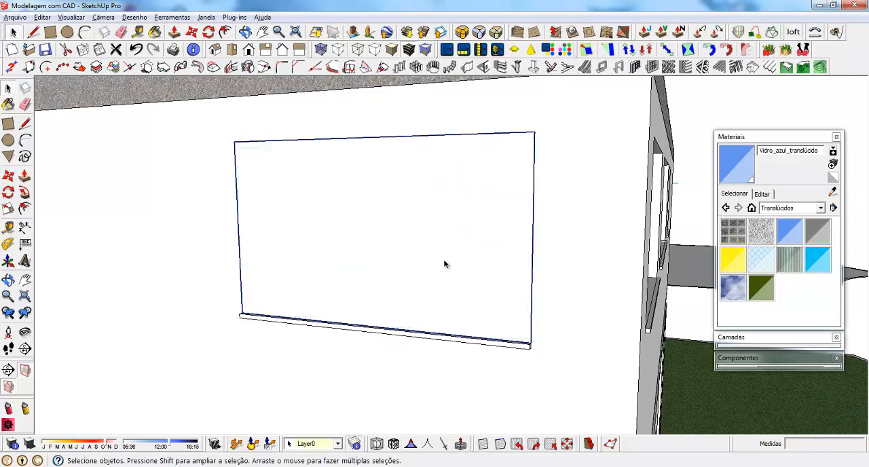
middle_click_drag(481, 253, 382, 305)
key("m")
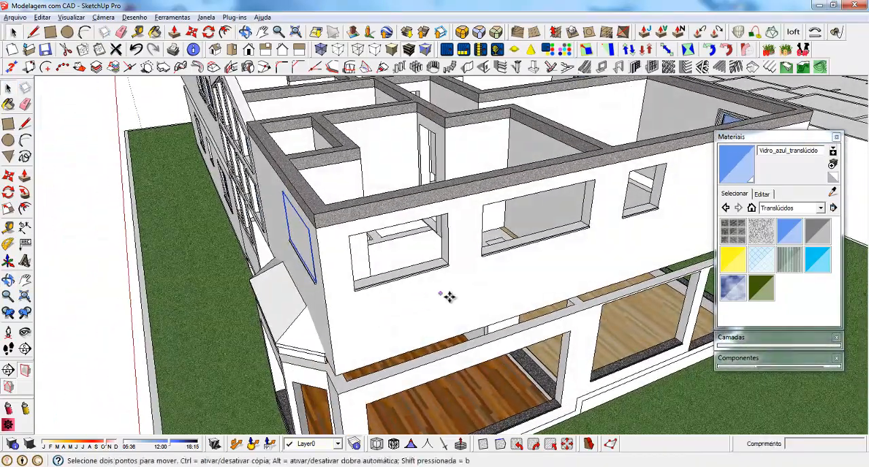
left_click(365, 217)
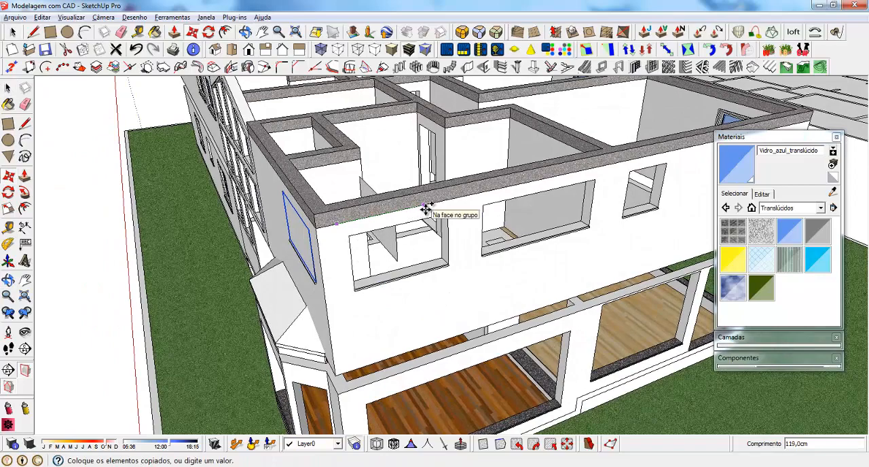
middle_click_drag(427, 202, 361, 270)
Rotate the copied component 90 degrees and move it by its upper corner into the first opening of the adjacent upper-storey wall
key("q")
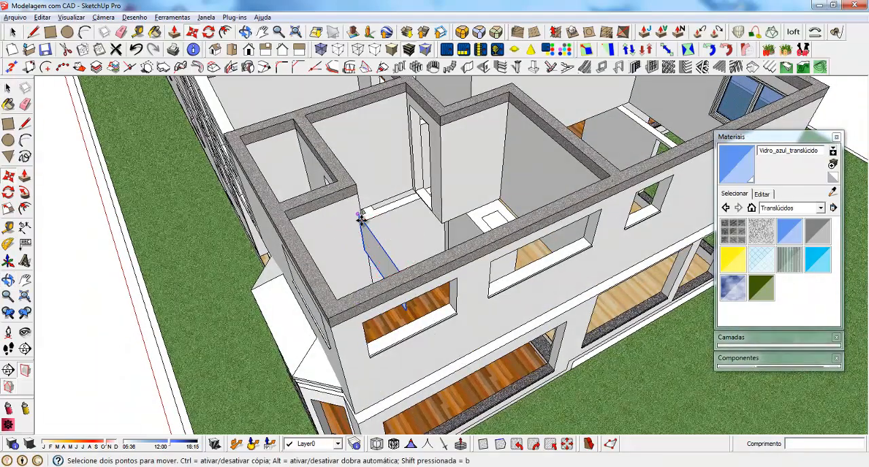
left_click(364, 221)
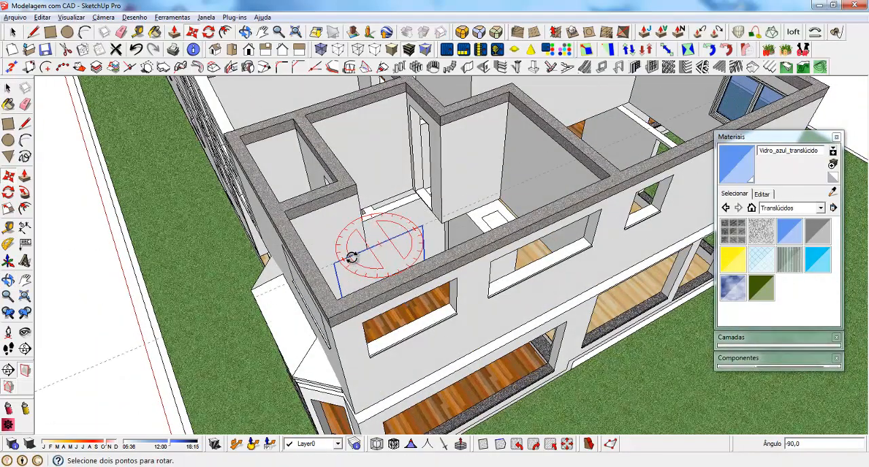
left_click(351, 257)
left_click(336, 263)
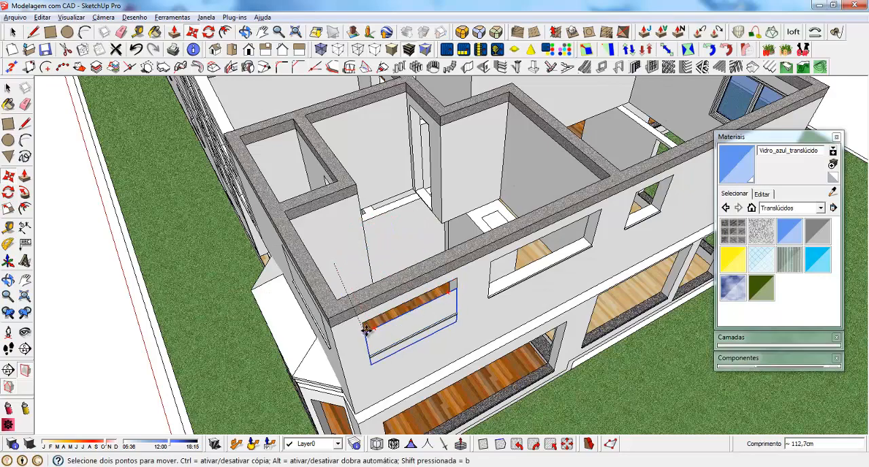
Copy the component to the middle opening of the same wall, matching their upper right corners
middle_click_drag(362, 323, 339, 266)
scroll(525, 187, "up", 2)
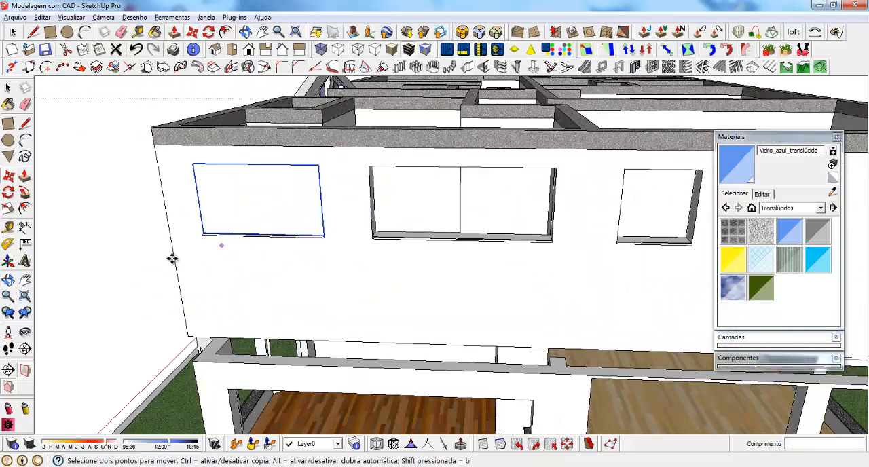
scroll(243, 255, "down", 3)
scroll(476, 284, "up", 2)
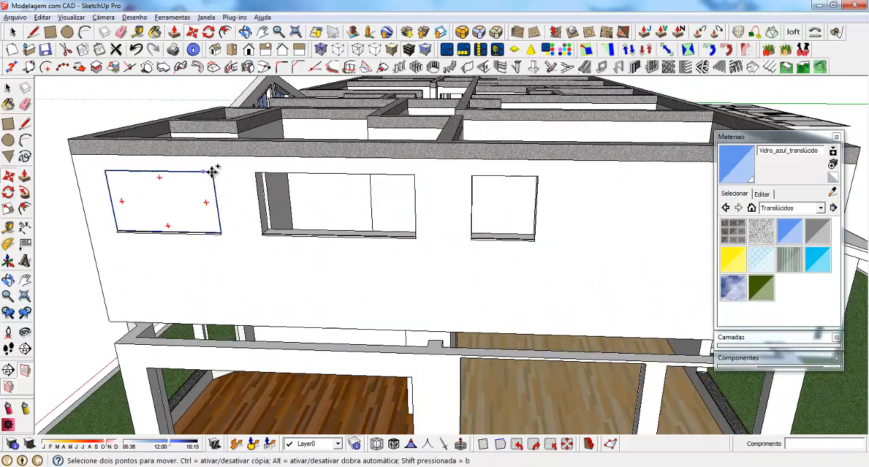
key("ctrl")
left_click(212, 172)
left_click(415, 172)
Scale the copy along its length until it fills the wider middle opening
scroll(342, 239, "up", 6)
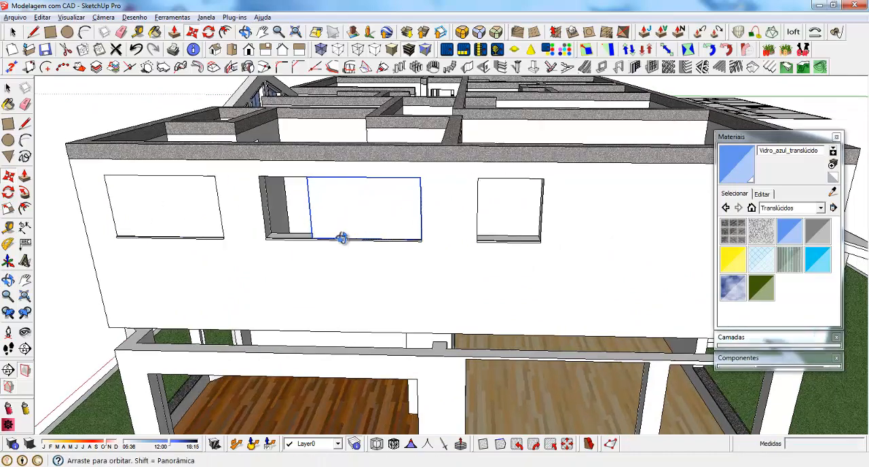
key("s")
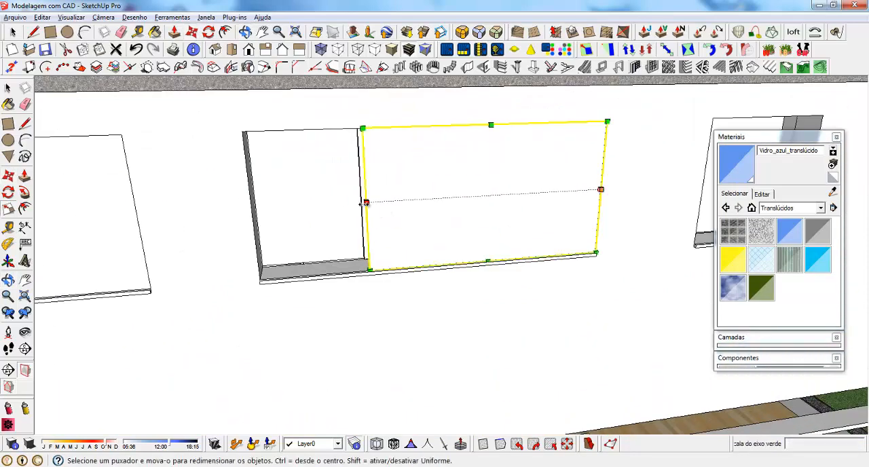
left_click(366, 202)
scroll(308, 313, "down", 8)
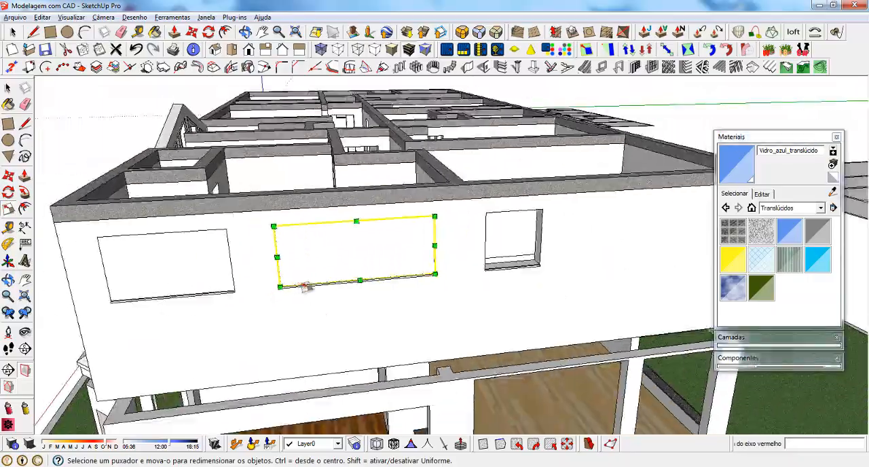
Open the component above the bay roof and group its rectangle
middle_click_drag(305, 285, 568, 216)
scroll(367, 230, "up", 3)
key("space")
double_click(390, 197)
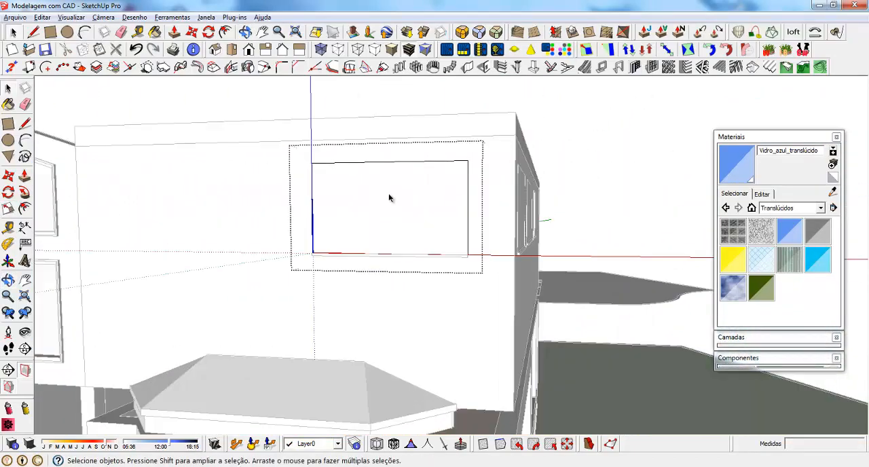
left_click(342, 198)
right_click(340, 196)
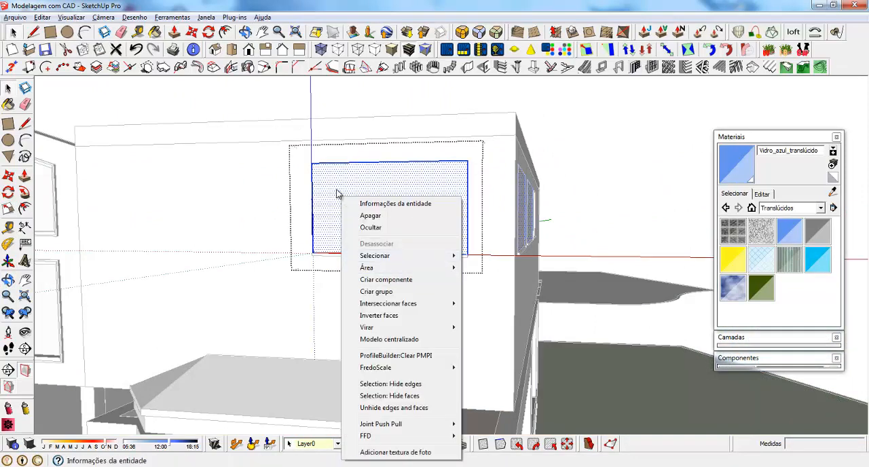
left_click(378, 292)
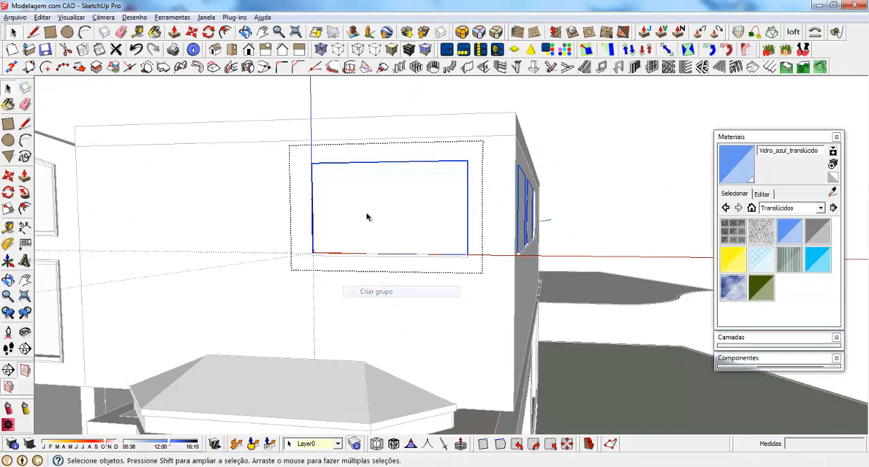
Create a recessed-edge window frame on the rectangle: depth 22 cm, width 6 cm, recess depth and width 3 cm, location back
left_click(603, 68)
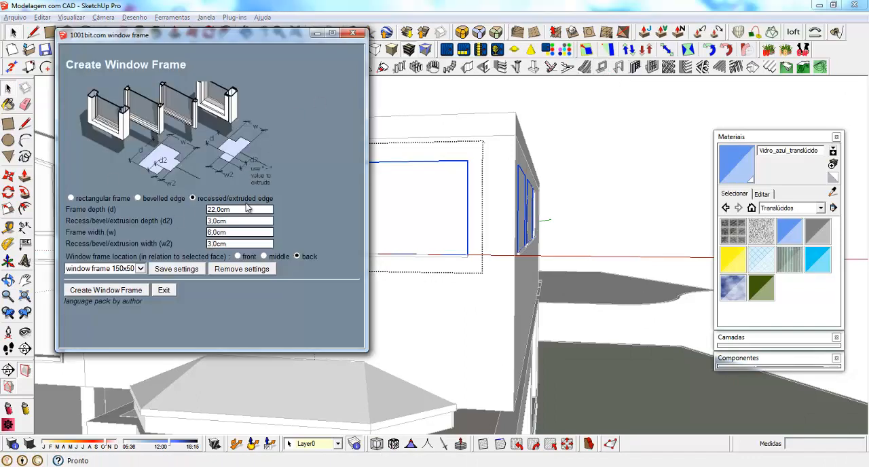
left_click(104, 290)
left_click(384, 199)
scroll(443, 227, "down", 3)
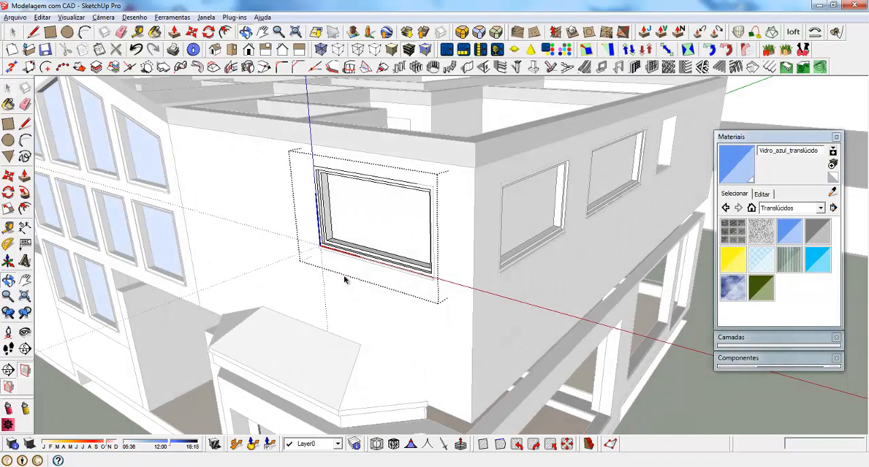
Examine how the lower corner of the new window frame sits against the wall opening and its sill
scroll(346, 278, "up", 8)
left_click(473, 268)
middle_click_drag(509, 292, 452, 307)
scroll(471, 317, "up", 4)
key("m")
key("space")
middle_click_drag(524, 311, 480, 334)
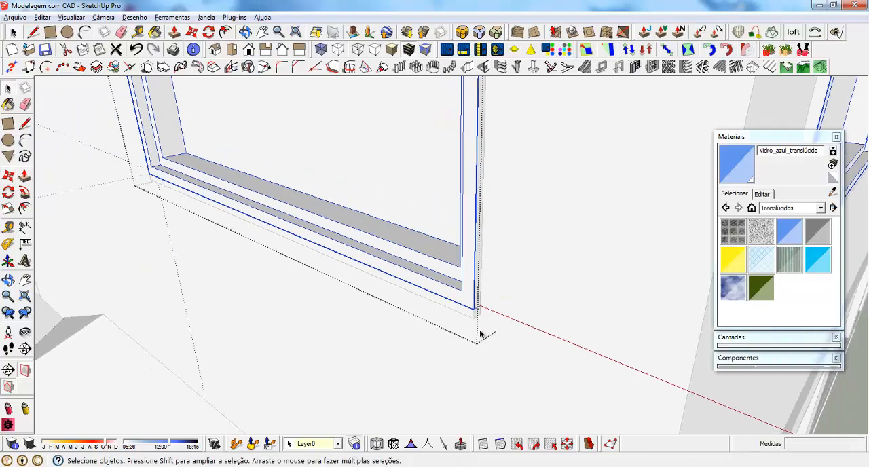
Examine the lower corner of the glazed two-panel window beside the gable wall to compare its frame position
scroll(483, 335, "down", 8)
scroll(379, 221, "up", 6)
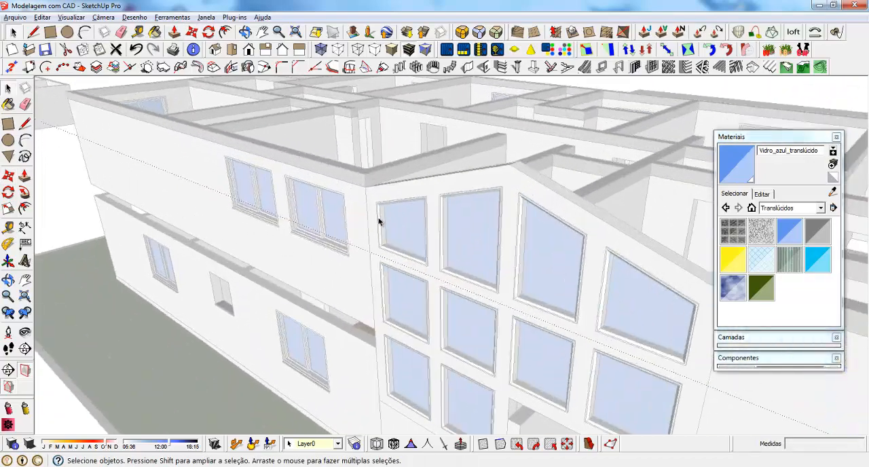
left_click(338, 211)
scroll(329, 228, "up", 5)
scroll(357, 284, "up", 3)
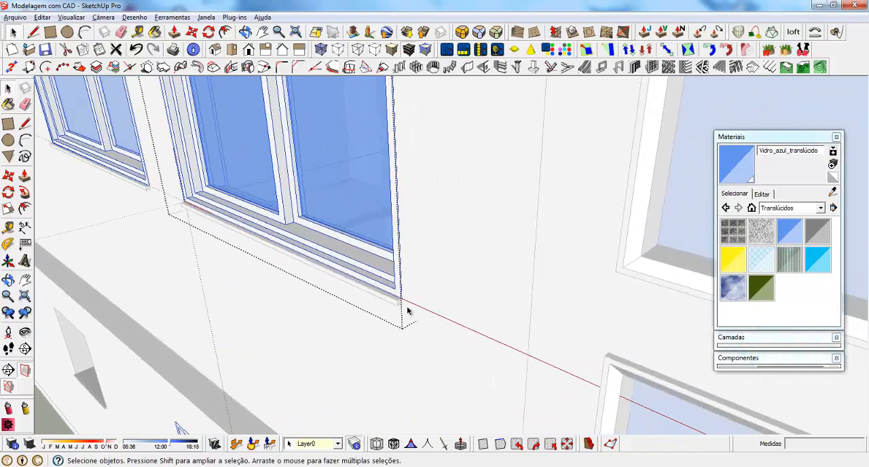
scroll(406, 309, "up", 2)
key("m")
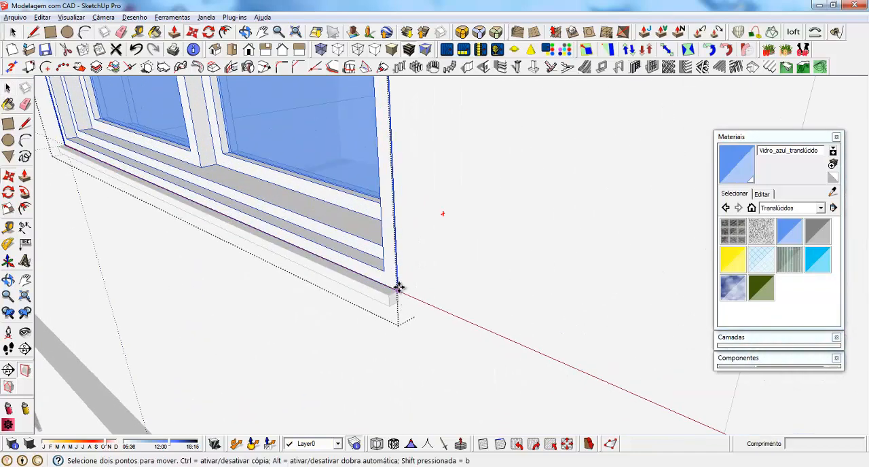
key("space")
scroll(234, 234, "down", 5)
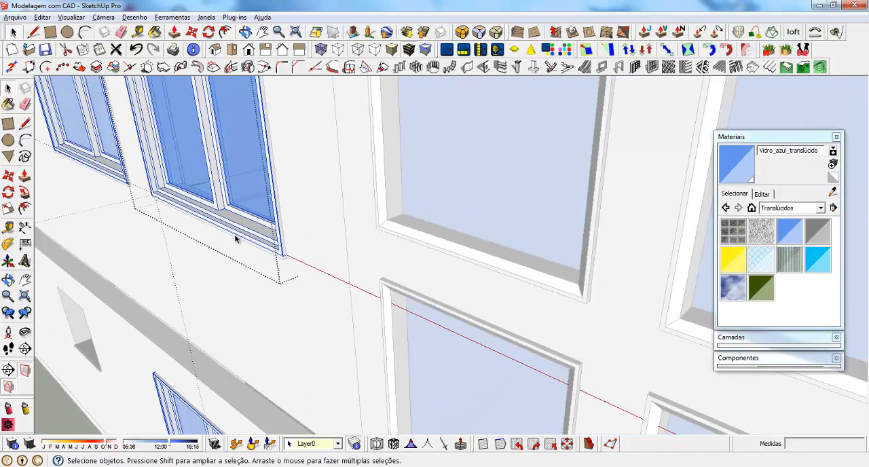
scroll(234, 238, "down", 8)
Open the framed group in the component above the bay roof and select its inner face
double_click(489, 324)
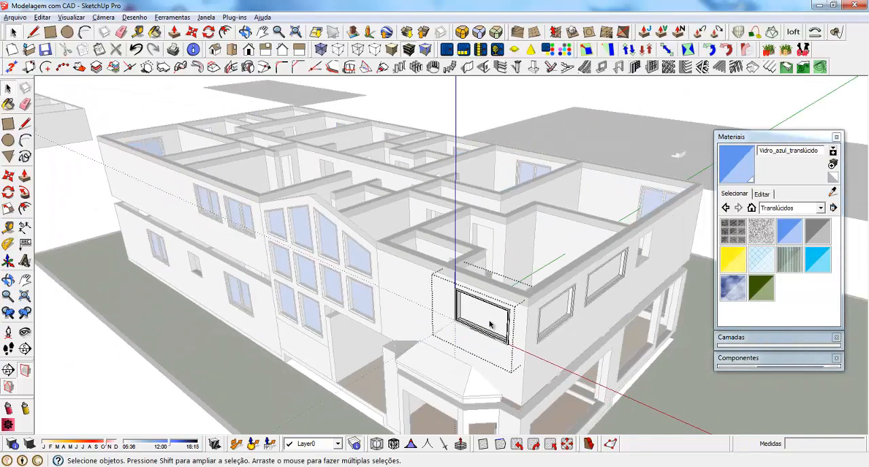
left_click(490, 323)
scroll(529, 325, "up", 6)
middle_click_drag(504, 308, 466, 225)
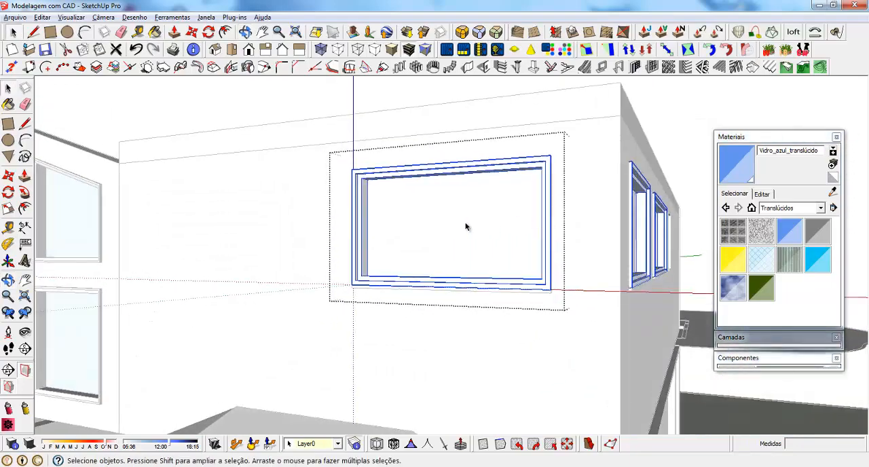
scroll(408, 214, "up", 4)
middle_click_drag(398, 260, 469, 267)
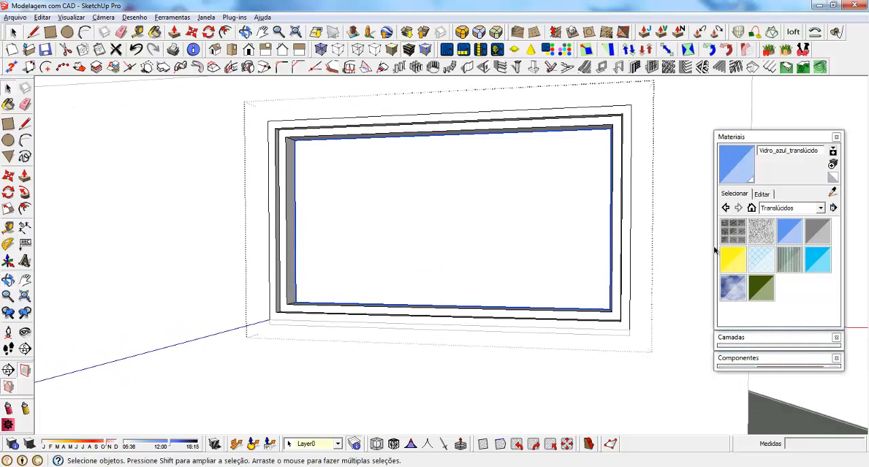
left_click(653, 68)
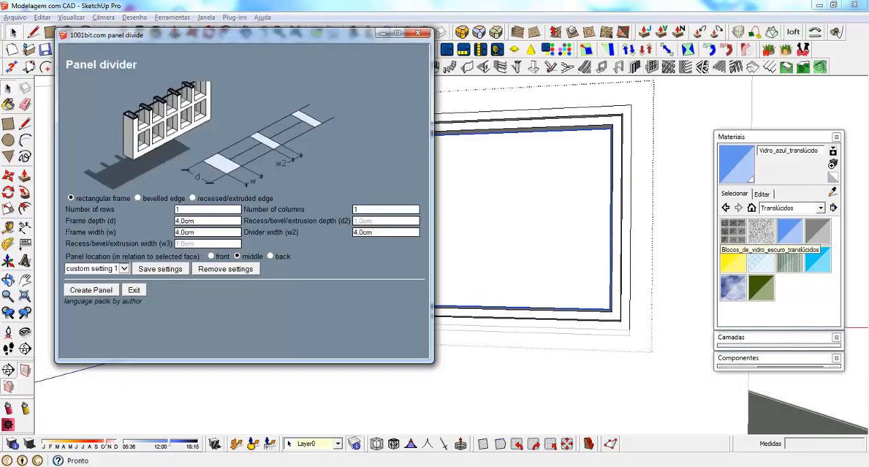
left_click(92, 291)
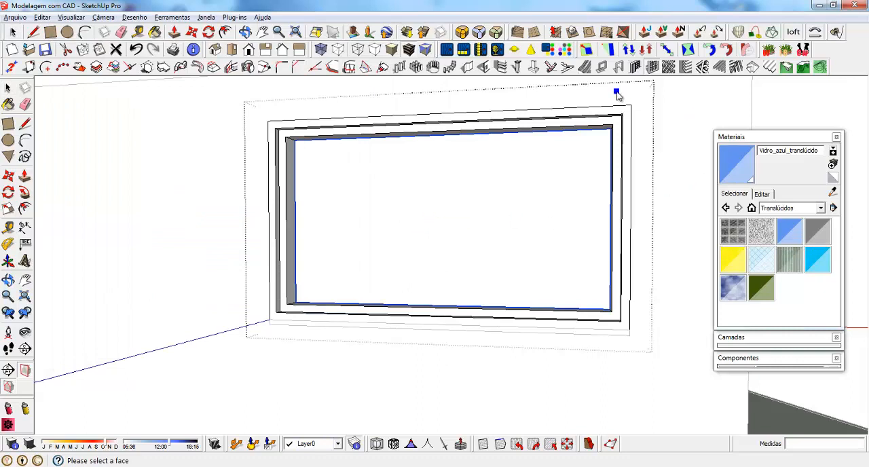
left_click(14, 32)
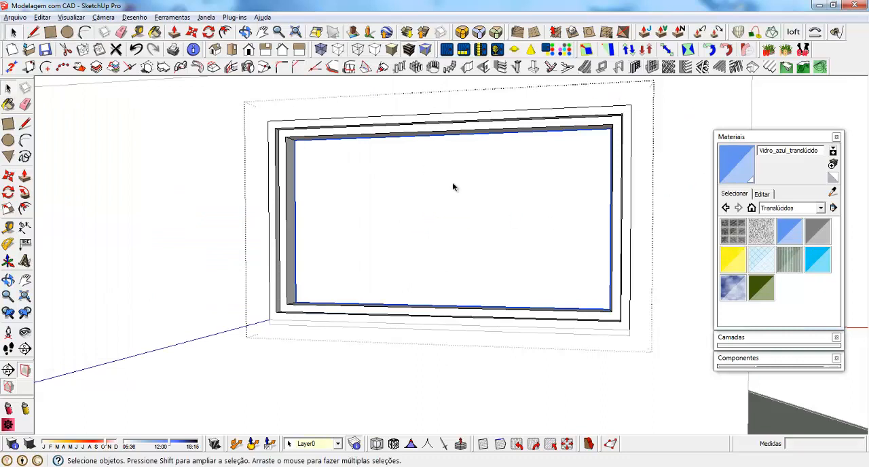
Create a rectangular panel on the inner face with 1 row, 1 column, 4 cm frame depth and width, and location middle
left_click(652, 67)
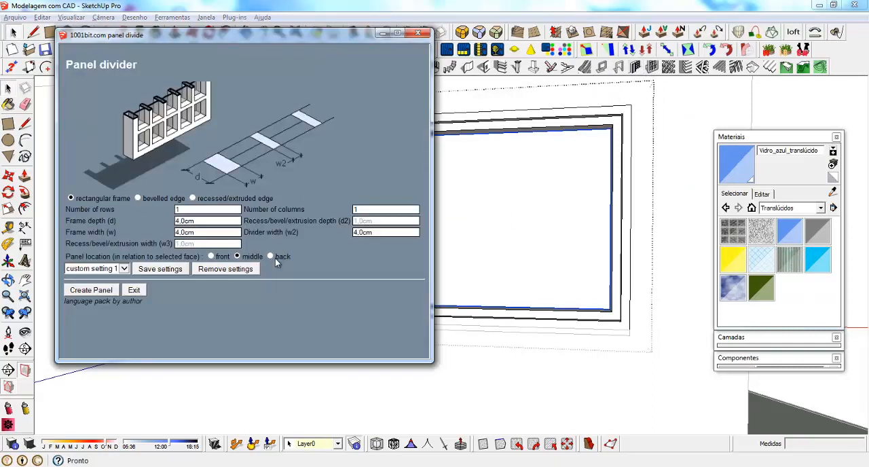
left_click(101, 291)
left_click(442, 190)
middle_click_drag(446, 206, 443, 263)
Open the new panel group and give its glass face a thickness of about 0.7 cm with Push/Pull
scroll(341, 300, "up", 3)
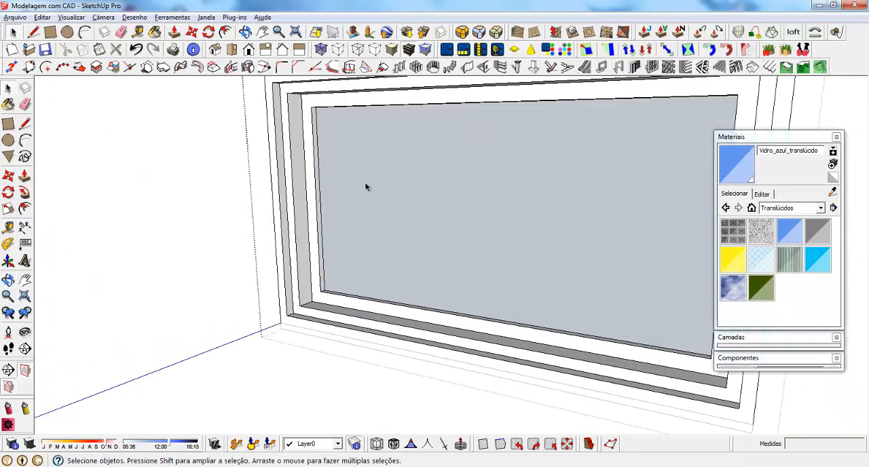
middle_click_drag(364, 186, 363, 236)
left_click(365, 244)
scroll(364, 245, "up", 4)
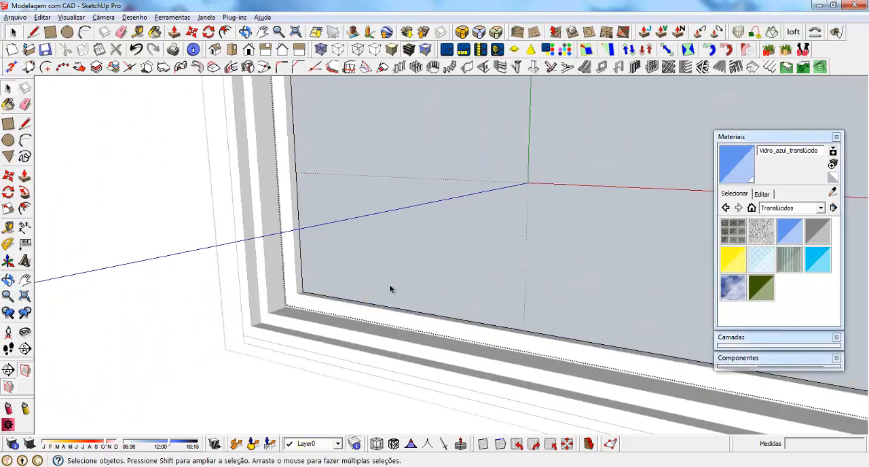
middle_click_drag(364, 301, 317, 302)
key("p")
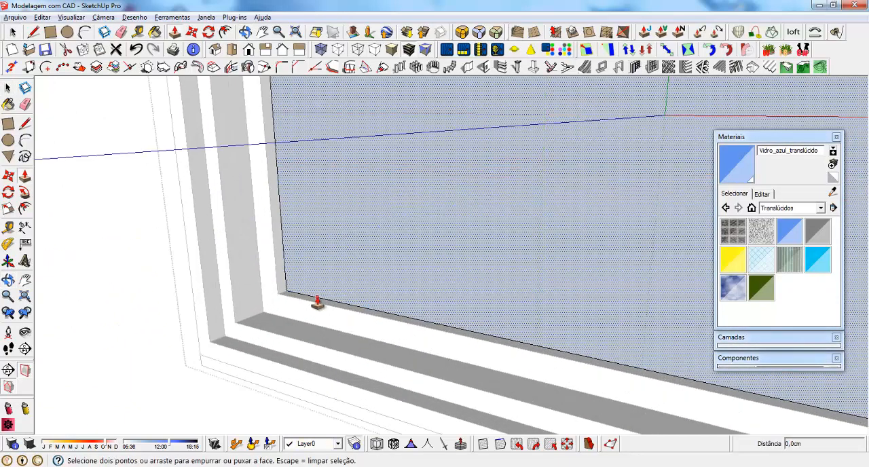
left_click(308, 301)
left_click(307, 299)
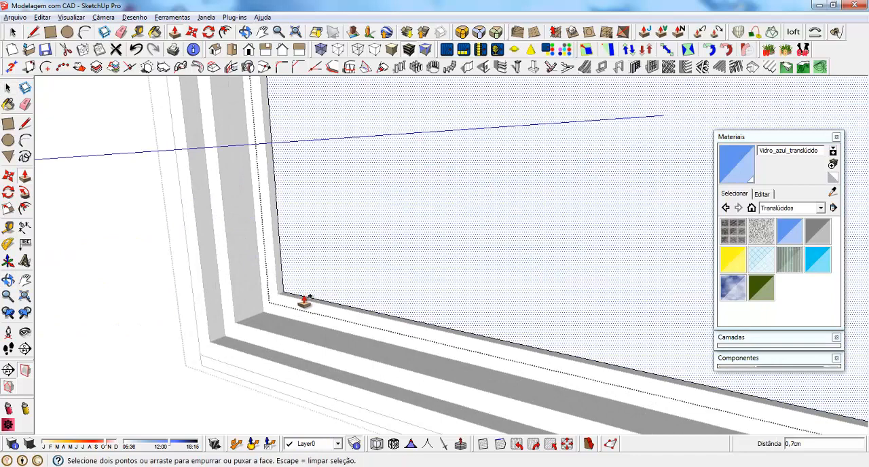
left_click(307, 300)
left_click(304, 299)
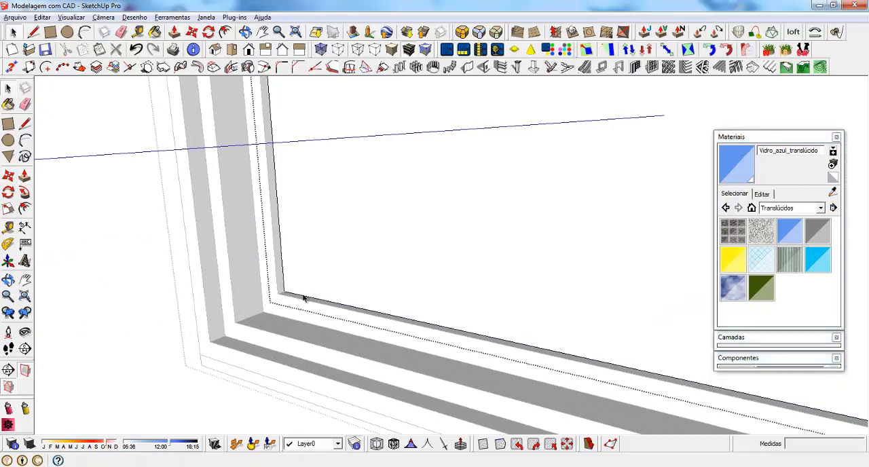
Select the glass pane of the new window panel and move it 0.25 cm within its frame
key("space")
left_click(281, 295)
middle_click_drag(281, 295, 278, 337)
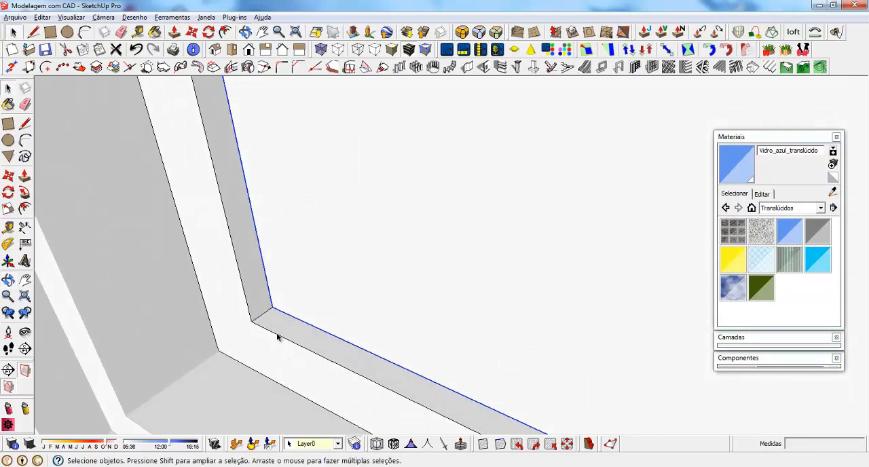
key("m")
left_click(273, 310)
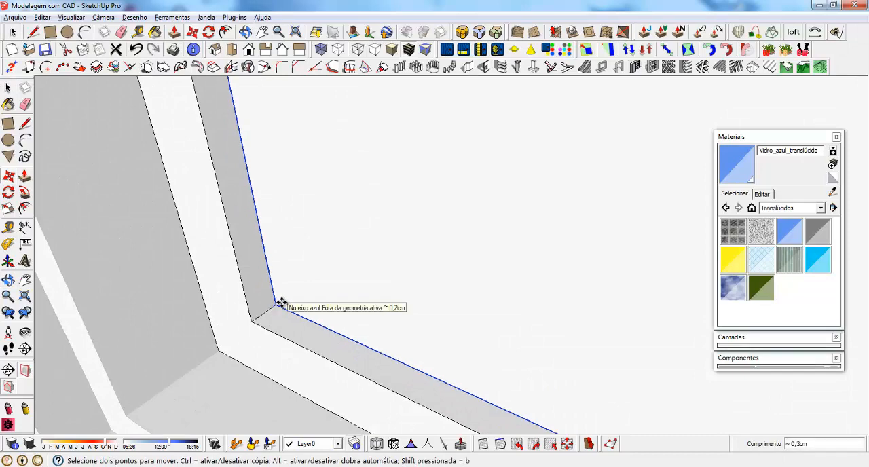
left_click(281, 303)
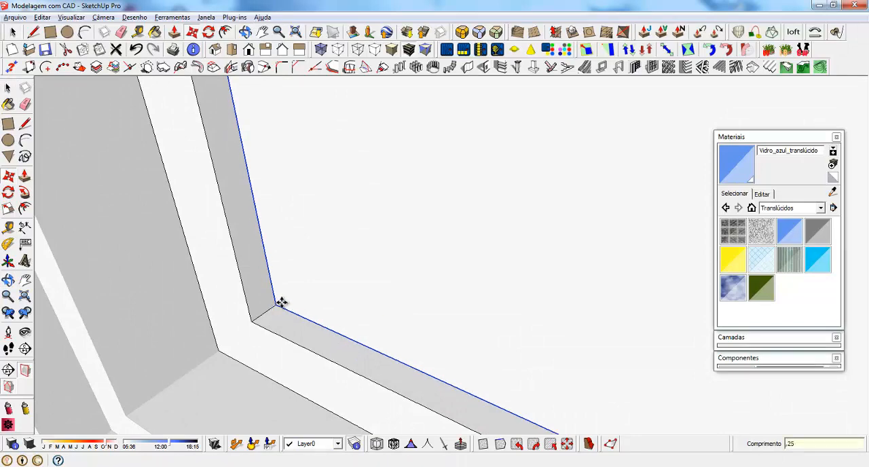
key("space")
Paint the glass pane with the Vidro_azul_translúcido material and leave the window component
scroll(299, 316, "down", 3)
key("b")
left_click(355, 282)
scroll(368, 309, "down", 2)
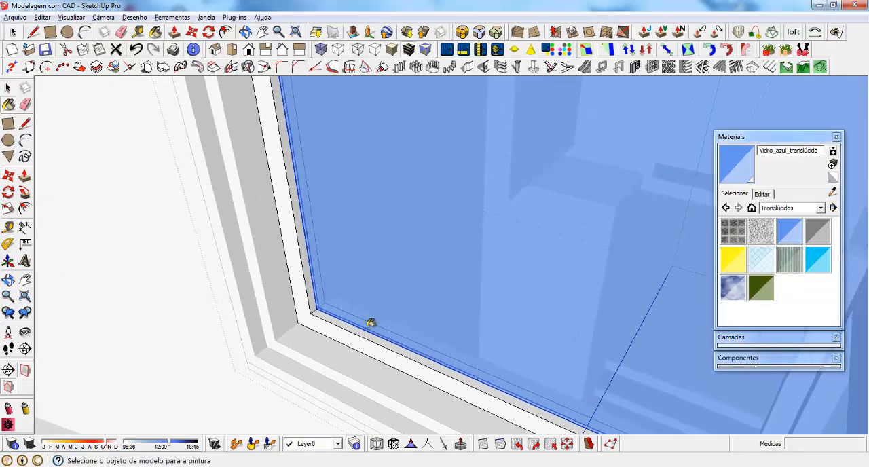
scroll(371, 323, "down", 6)
key("space")
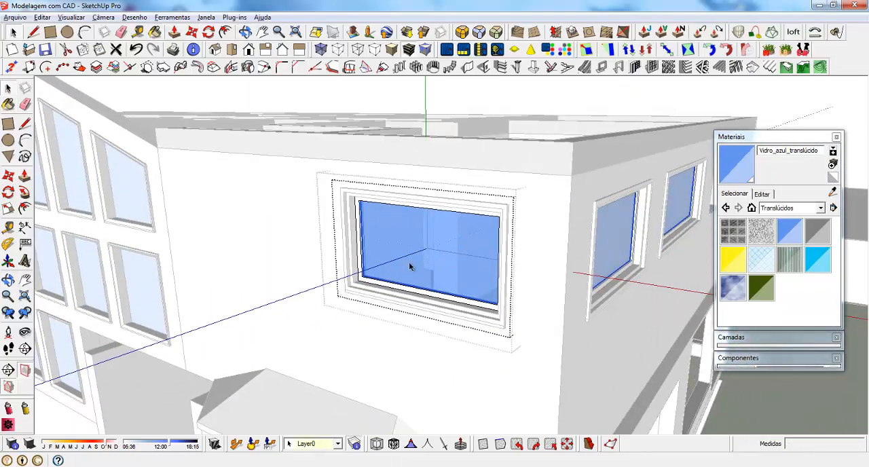
scroll(410, 266, "down", 5)
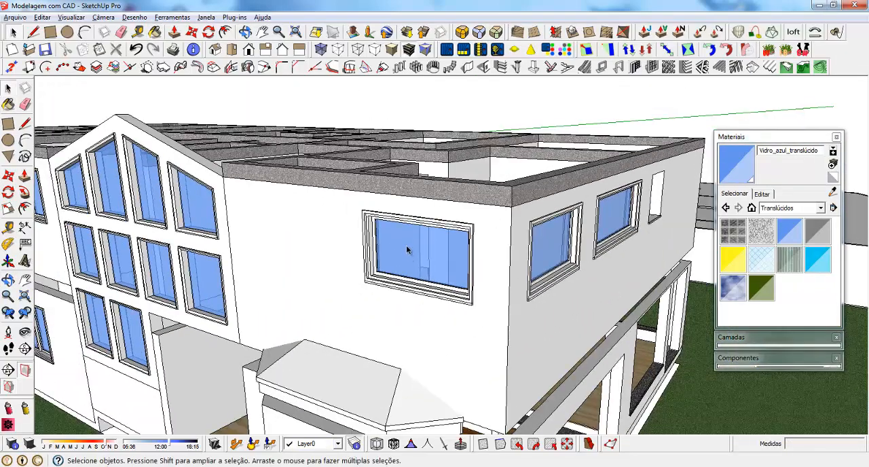
Draw an 80 × 80 cm rectangle across the empty square opening beside the glazed upper-storey windows
middle_click_drag(405, 245, 259, 237)
scroll(513, 204, "up", 4)
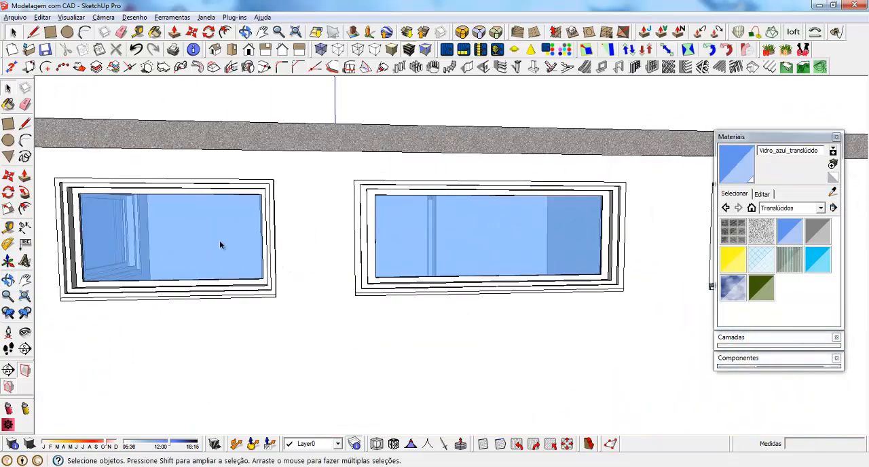
middle_click_drag(361, 261, 494, 245)
scroll(221, 257, "down", 1)
scroll(215, 239, "down", 3)
middle_click_drag(435, 242, 296, 244)
scroll(417, 231, "up", 7)
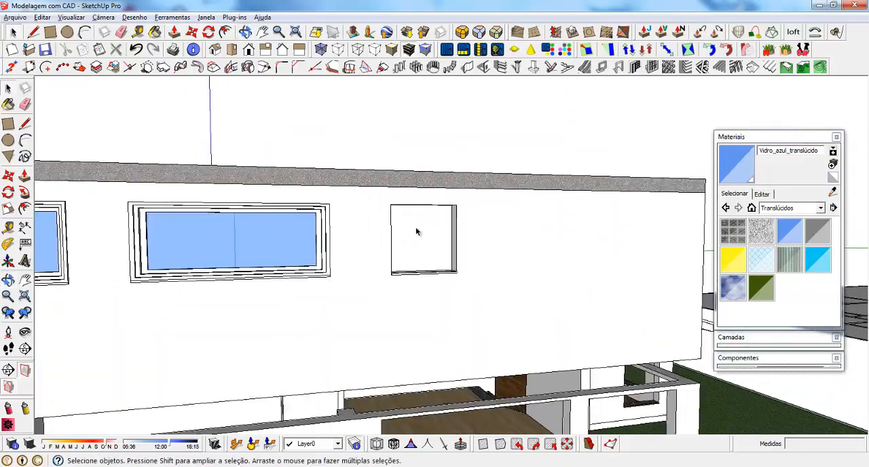
middle_click_drag(530, 235, 448, 255)
scroll(499, 318, "up", 1)
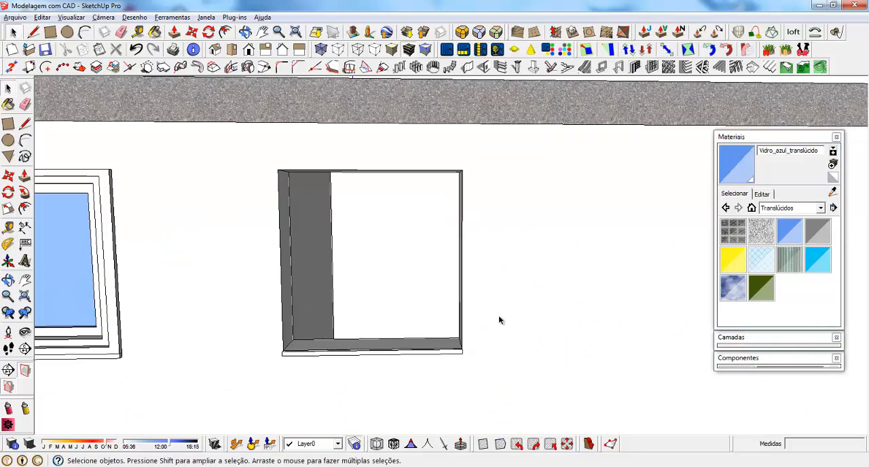
key("r")
scroll(452, 299, "up", 5)
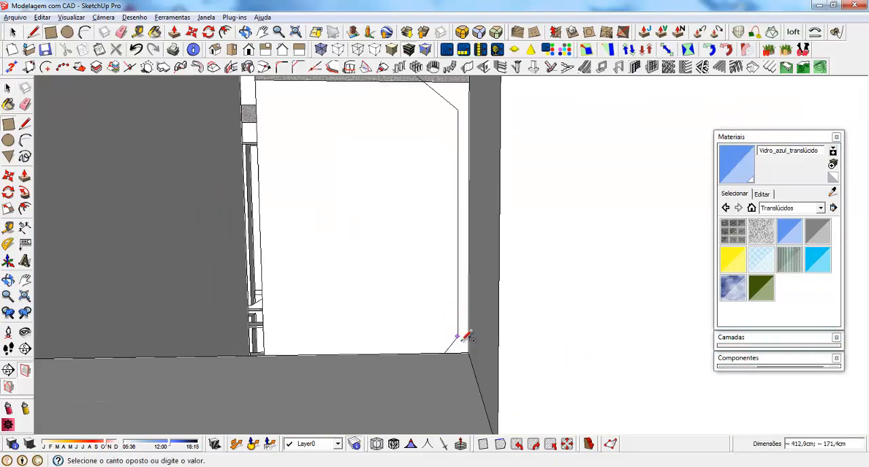
scroll(491, 316, "up", 1)
left_click(494, 380)
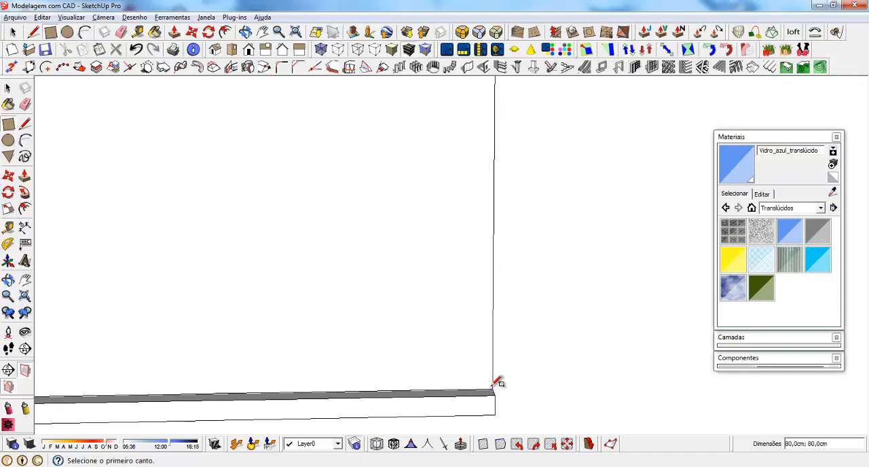
scroll(502, 360, "down", 6)
key("space")
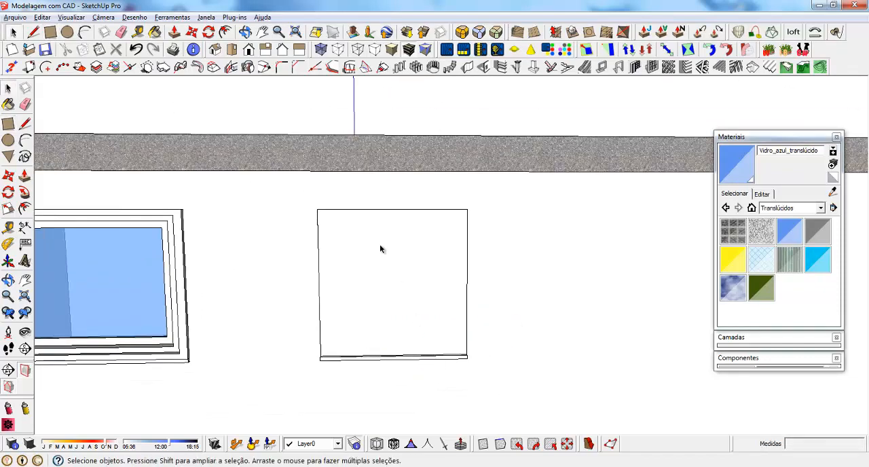
Turn the square face and its edges into a component with a name beginning "Basculas Pequen"
double_click(381, 250)
right_click(382, 251)
left_click(436, 288)
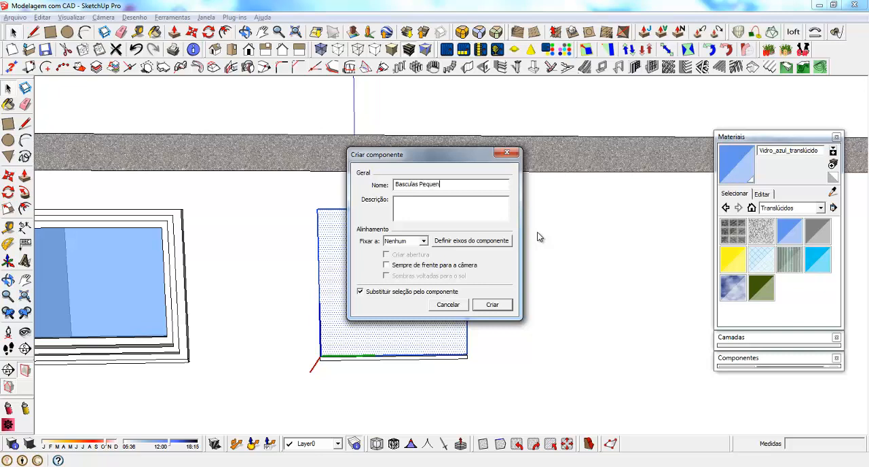
key("Return")
Open the new small-window component, group its face with its edges, and leave the component
double_click(365, 247)
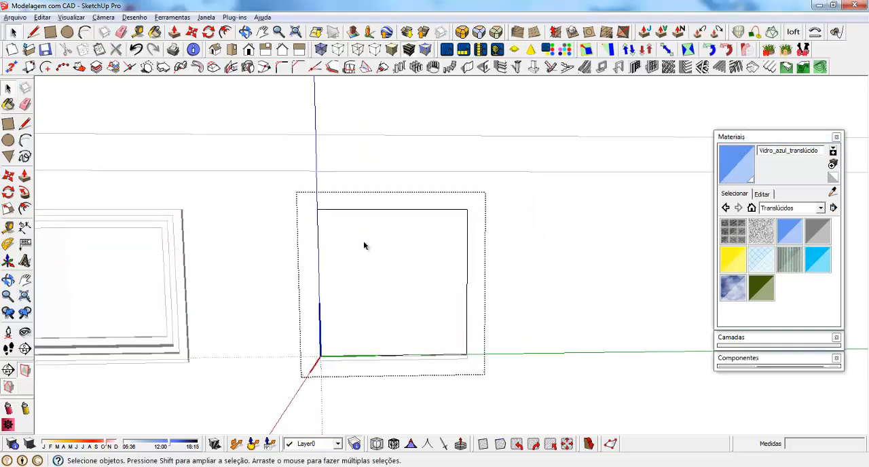
left_click(398, 297)
right_click(392, 226)
double_click(354, 243)
right_click(354, 243)
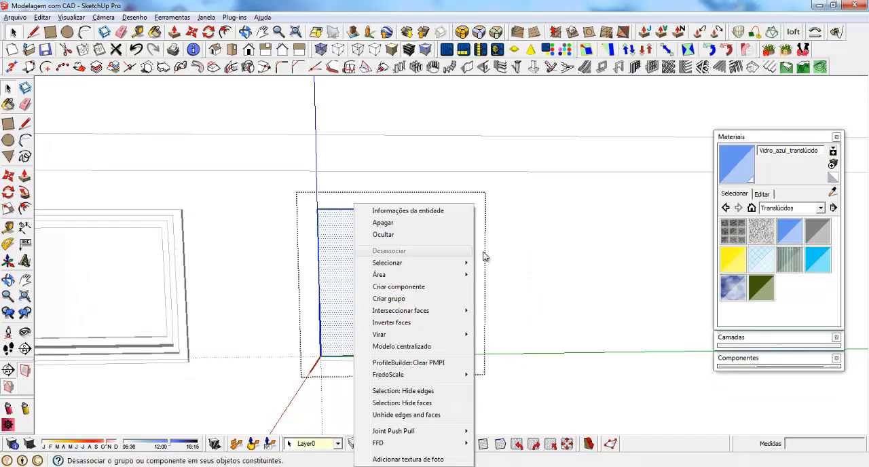
left_click(408, 299)
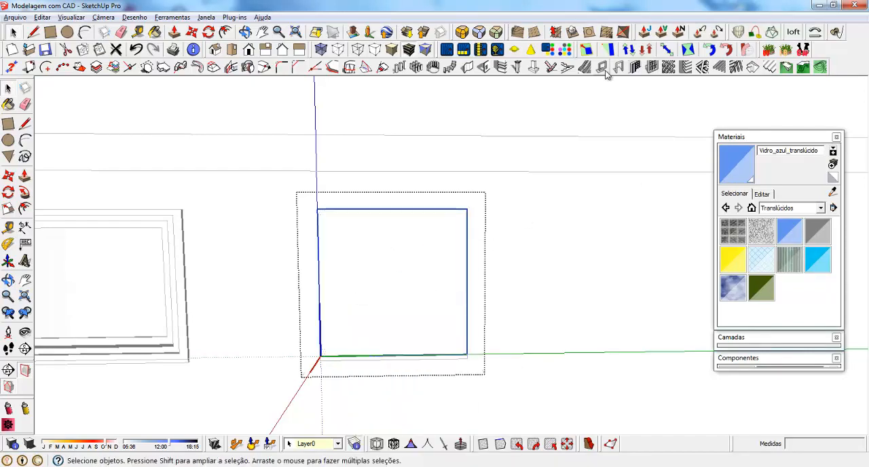
left_click(603, 67)
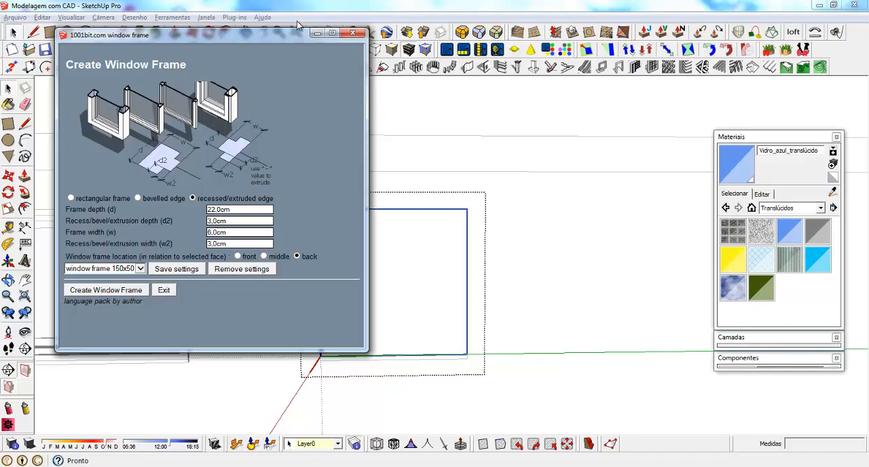
left_click(358, 36)
left_click(389, 334)
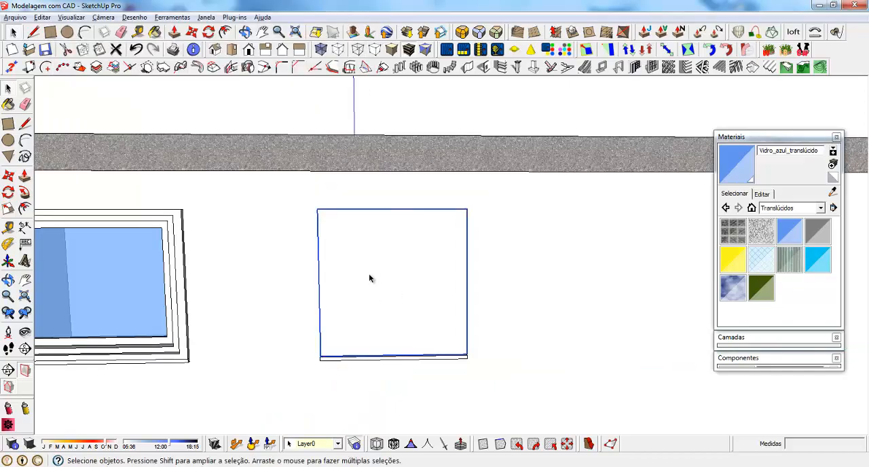
Copy the square component to the small upper opening in the wall at the opposite end of the house
scroll(367, 275, "down", 3)
scroll(361, 273, "down", 5)
middle_click_drag(444, 305, 397, 408)
key("m")
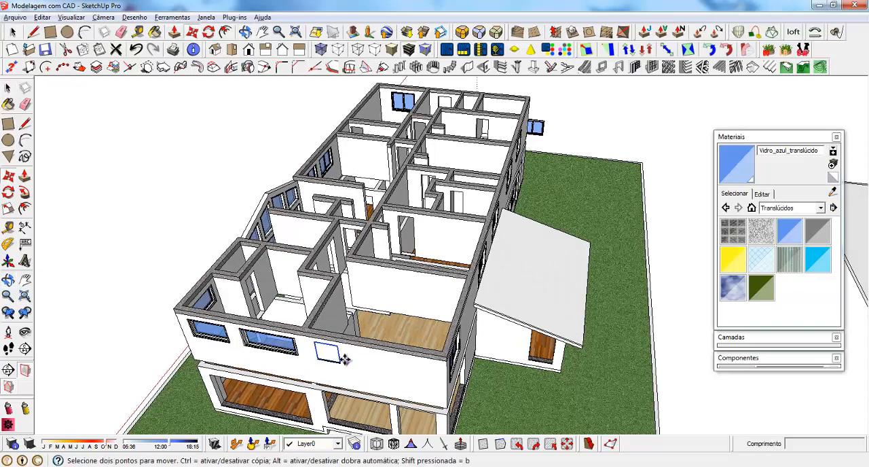
left_click(340, 345)
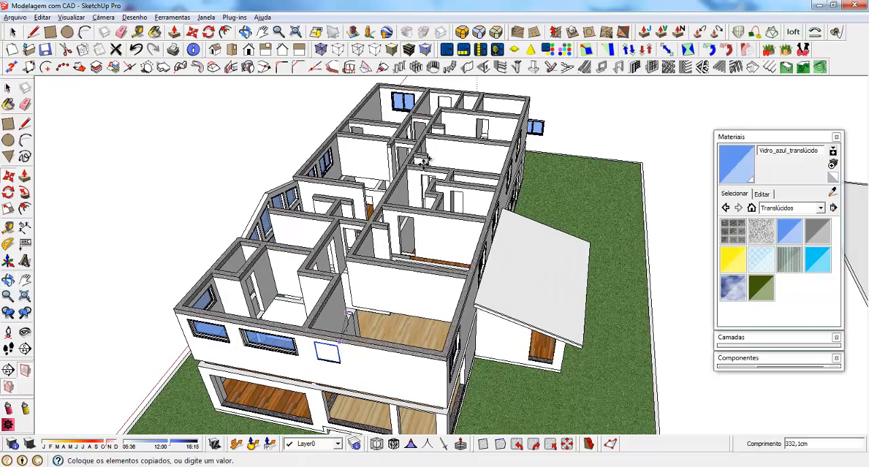
left_click(456, 95)
Delete the stray window floating outside the end wall of the house
middle_click_drag(471, 169, 330, 177)
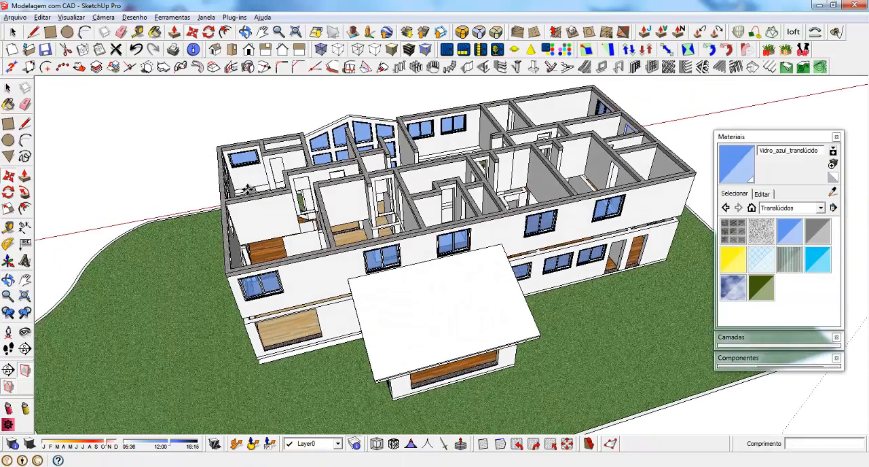
scroll(330, 176, "down", 3)
scroll(329, 176, "down", 2)
middle_click_drag(462, 173, 502, 156)
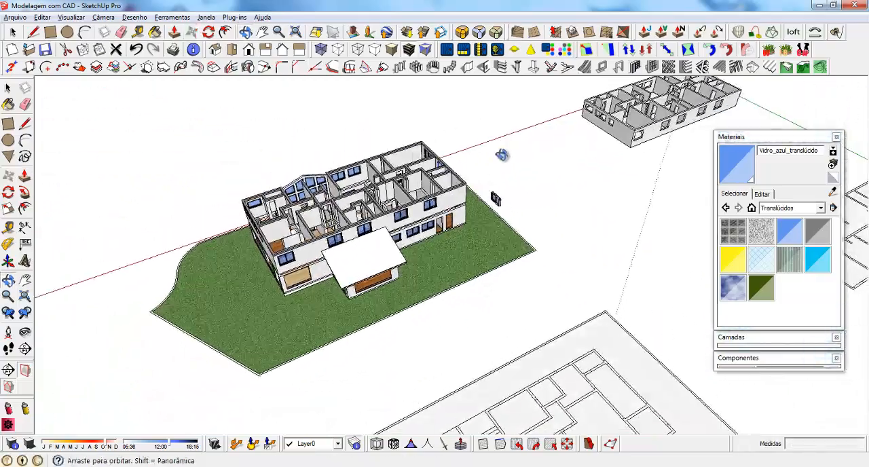
scroll(447, 170, "up", 3)
key("space")
scroll(467, 180, "up", 2)
left_click(562, 203)
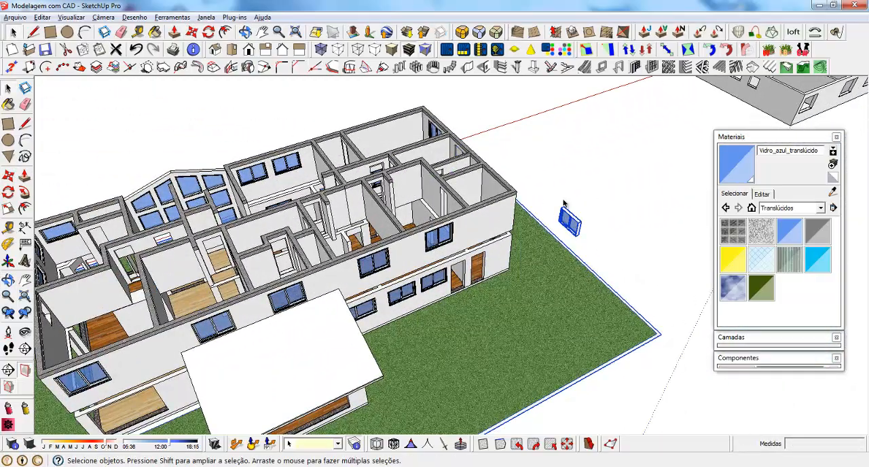
left_click(581, 227)
Select the copied square component in the end wall and move it about 13.4 cm to line up with its opening
scroll(502, 210, "down", 4)
middle_click_drag(502, 210, 306, 214)
scroll(569, 227, "up", 4)
scroll(569, 227, "down", 4)
middle_click_drag(455, 238, 441, 224)
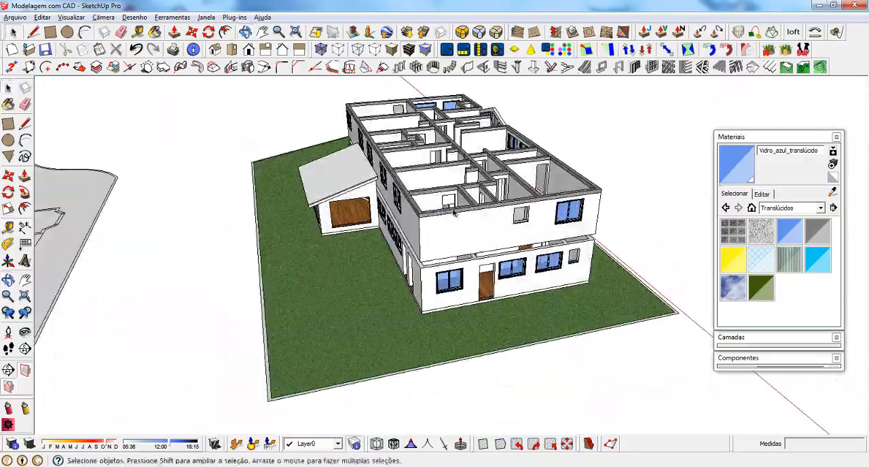
scroll(540, 221, "up", 4)
left_click(482, 214)
middle_click_drag(542, 201, 493, 362)
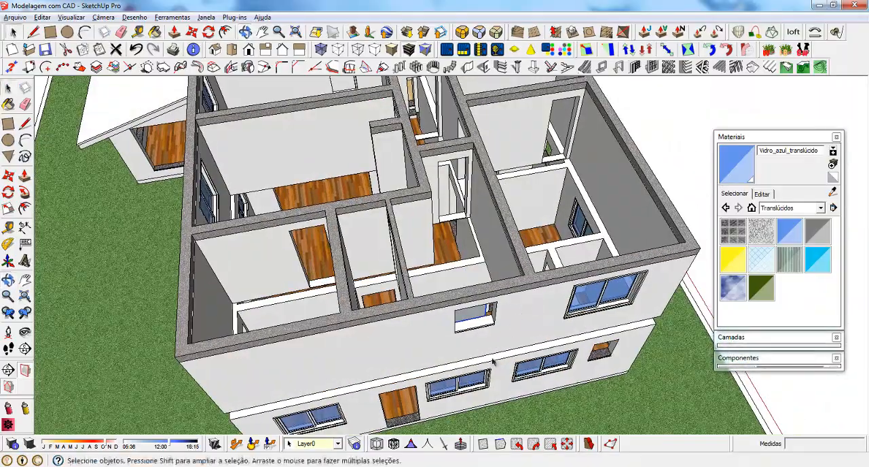
key("m")
scroll(496, 343, "up", 3)
left_click(483, 306)
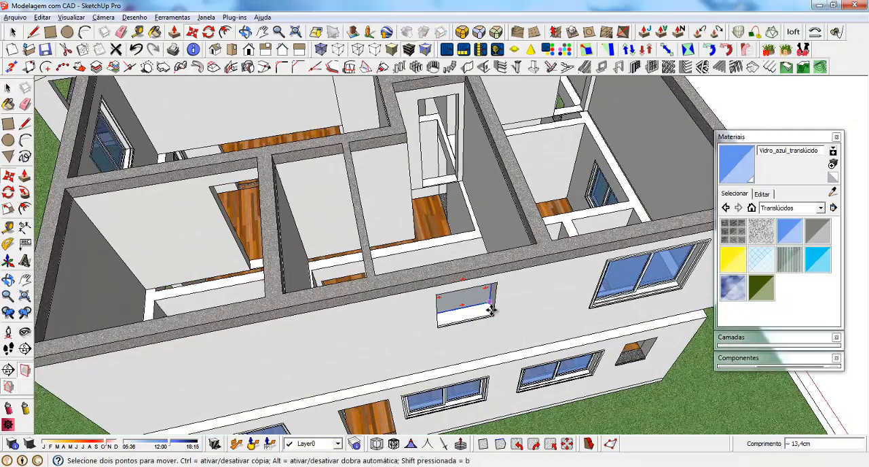
Rotate the copied square component about its centre so that it faces outward in the end wall's opening
middle_click_drag(481, 309, 437, 343)
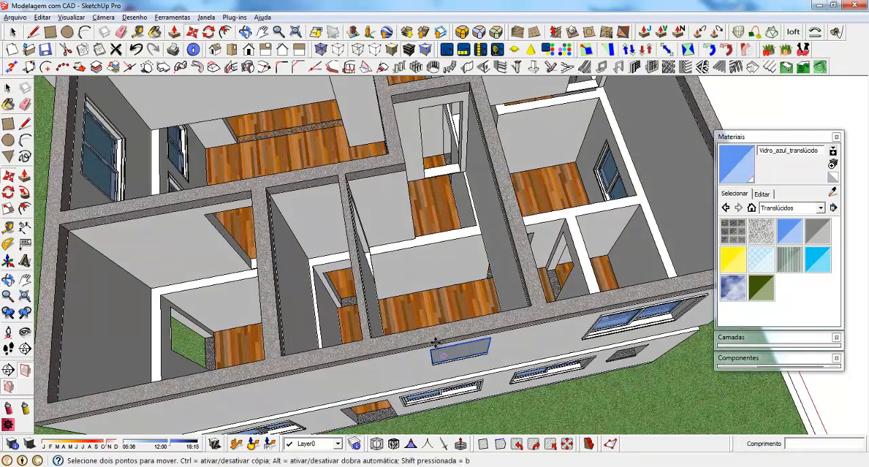
left_click(438, 350)
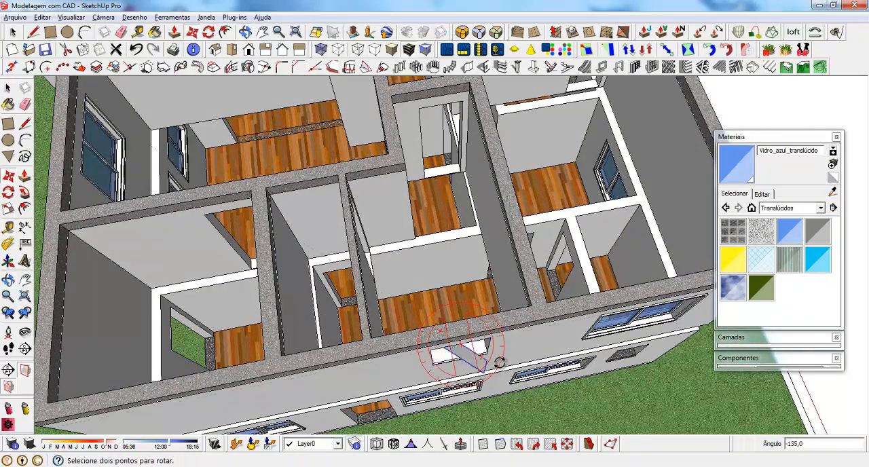
left_click(494, 336)
scroll(471, 368, "up", 7)
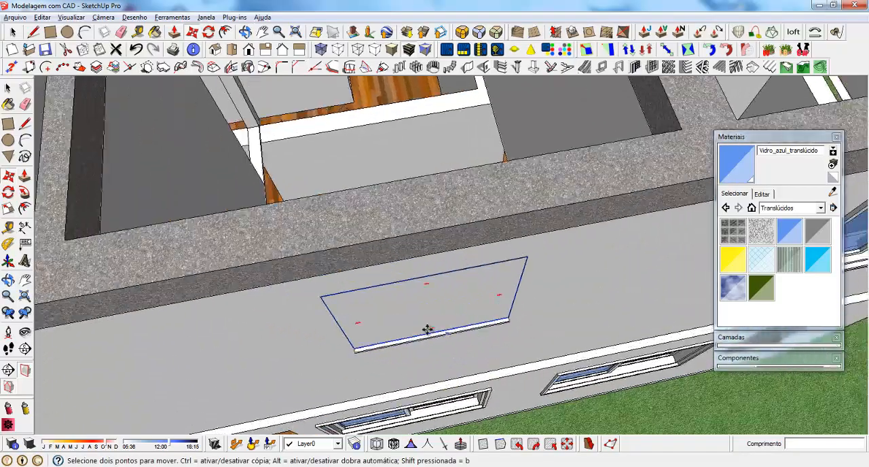
Copy the square component from the upper opening to the small ground-floor opening near the end wall's corner
middle_click_drag(429, 330, 590, 211)
scroll(414, 289, "down", 5)
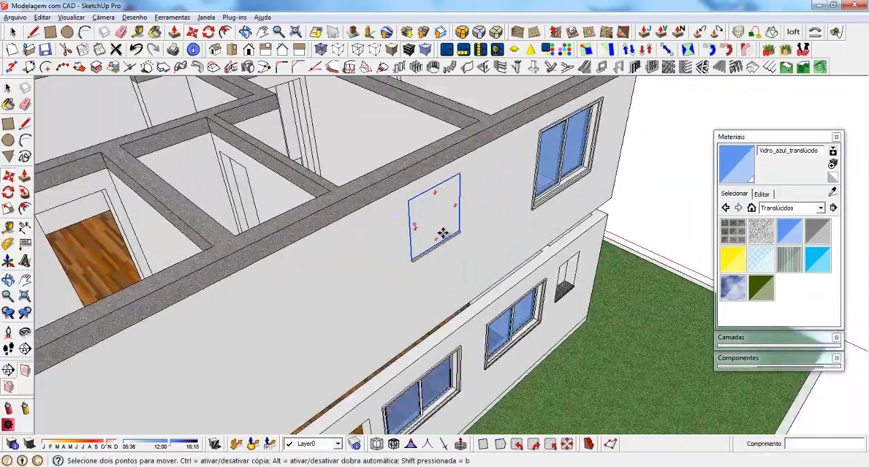
middle_click_drag(443, 235, 326, 202)
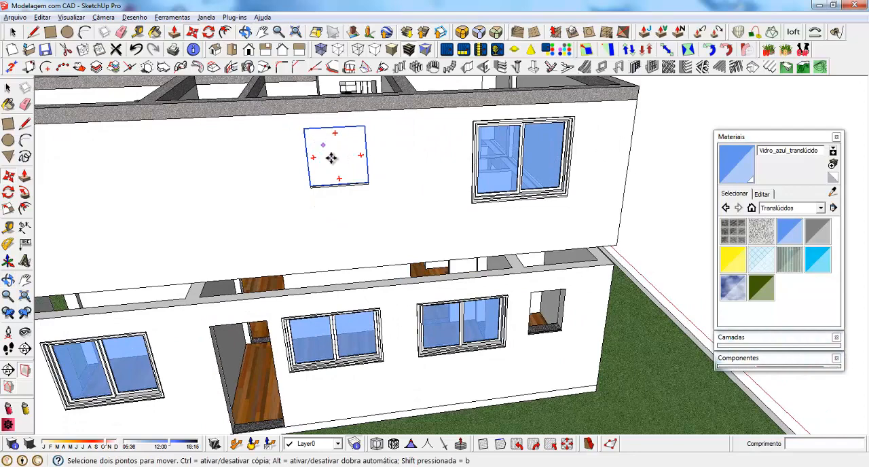
left_click(305, 131)
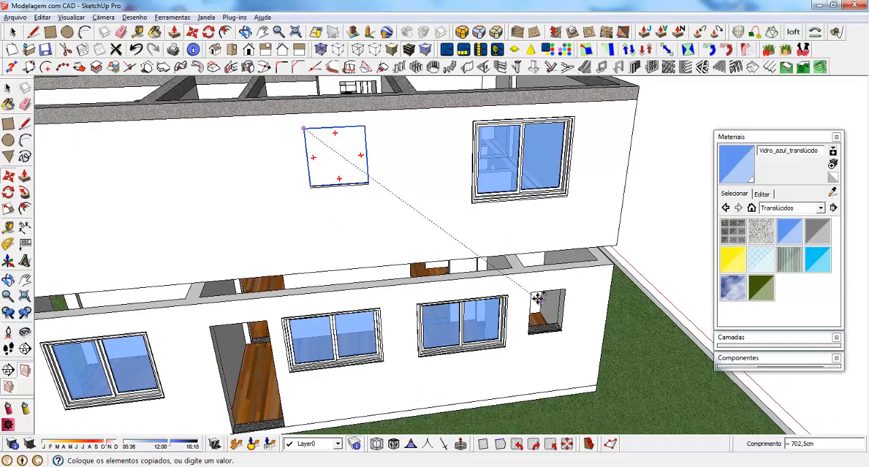
left_click(575, 329)
Scale the ground-floor copy along its width to fit the narrower opening
scroll(576, 330, "up", 2)
middle_click_drag(576, 330, 520, 318)
scroll(551, 326, "up", 1)
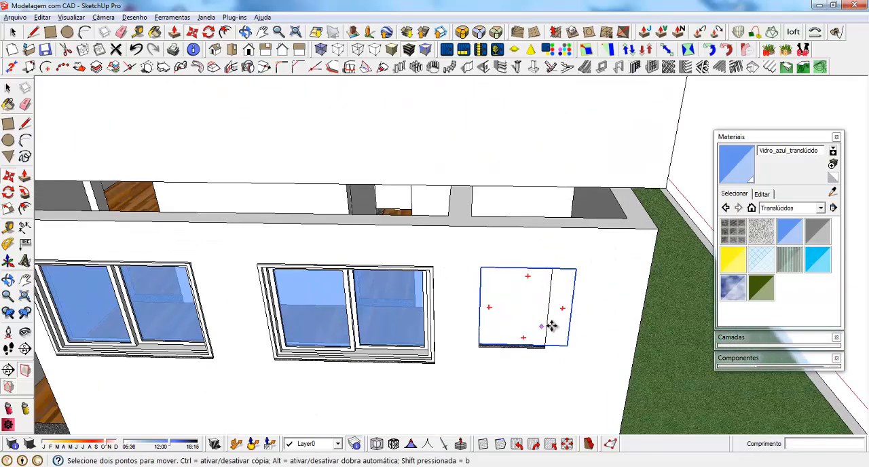
key("s")
left_click(570, 310)
left_click(547, 333)
scroll(432, 266, "down", 3)
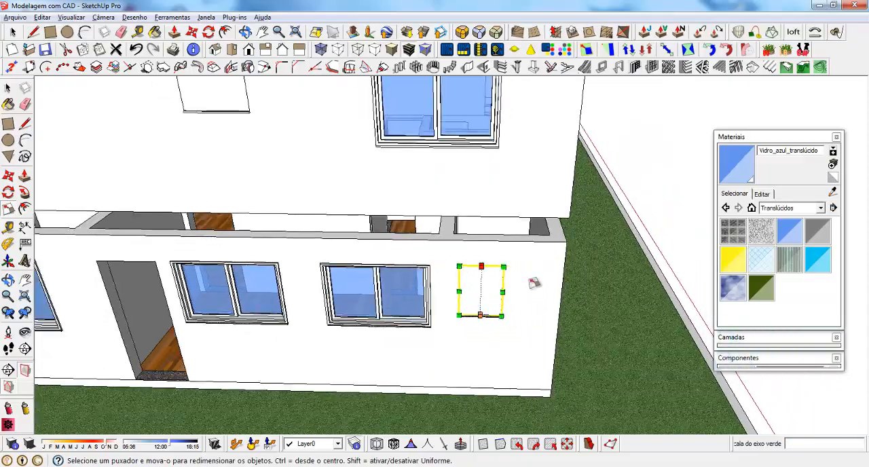
Copy the narrow window component from the ground-floor end wall to the small opening in the adjacent side wall
middle_click_drag(534, 283, 382, 246)
scroll(382, 248, "down", 1)
scroll(392, 283, "down", 2)
middle_click_drag(394, 282, 442, 345)
key("m")
key("ctrl")
left_click(374, 382)
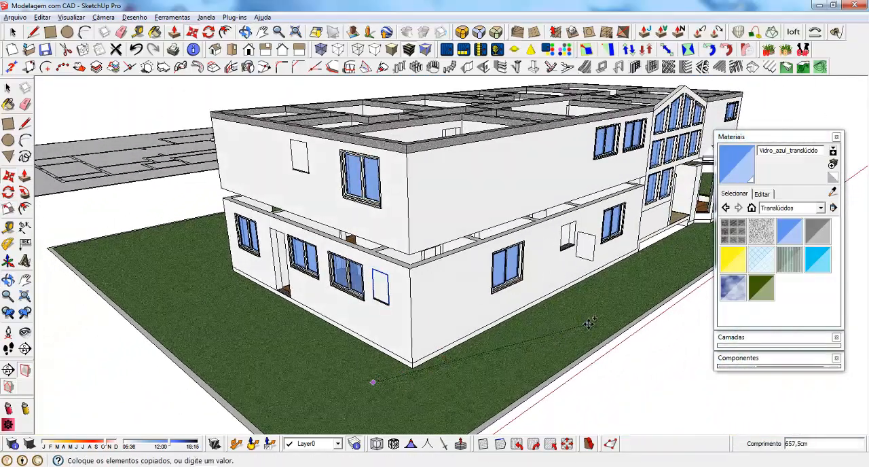
left_click(577, 277)
Rotate the copied component parallel to the side wall and move its corner onto the small opening's upper corner
scroll(537, 288, "up", 6)
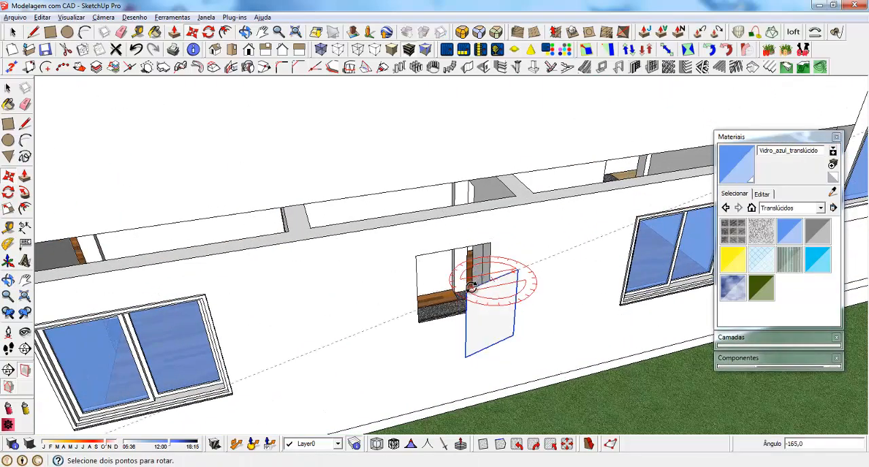
left_click(468, 284)
left_click(462, 290)
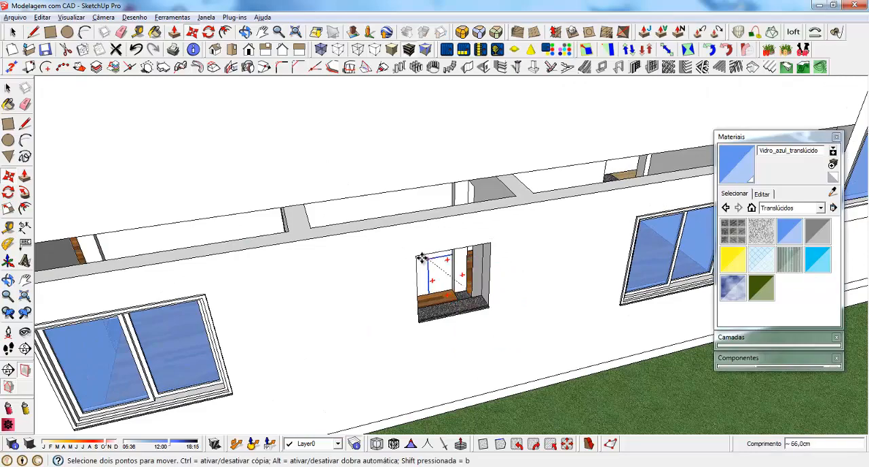
left_click(417, 257)
Scale the side-wall copy along its width to fill the small opening
scroll(474, 287, "up", 4)
key("s")
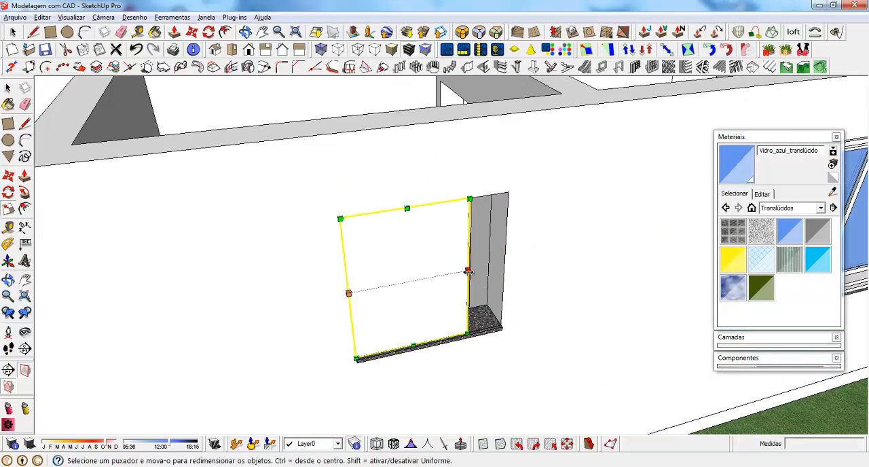
left_click_drag(468, 272, 503, 300)
scroll(449, 311, "down", 10)
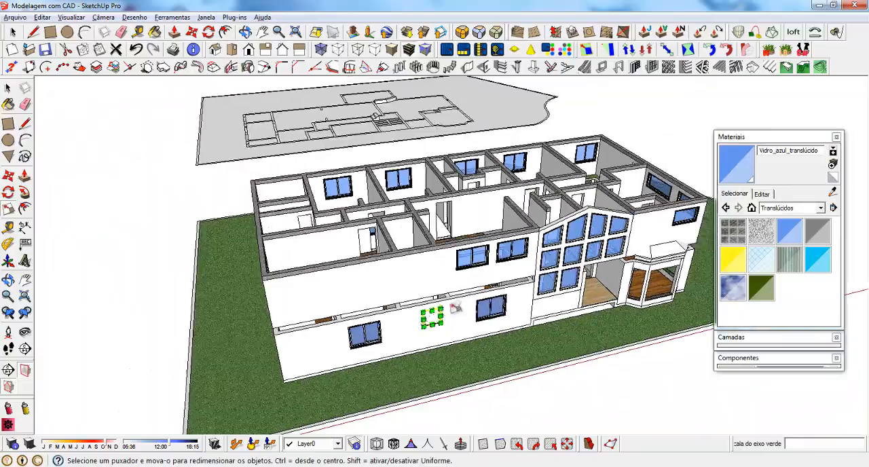
Open the small-window component in the side wall for editing and select its face with its edges
middle_click_drag(455, 307, 598, 231)
scroll(462, 261, "up", 5)
scroll(455, 286, "up", 6)
key("space")
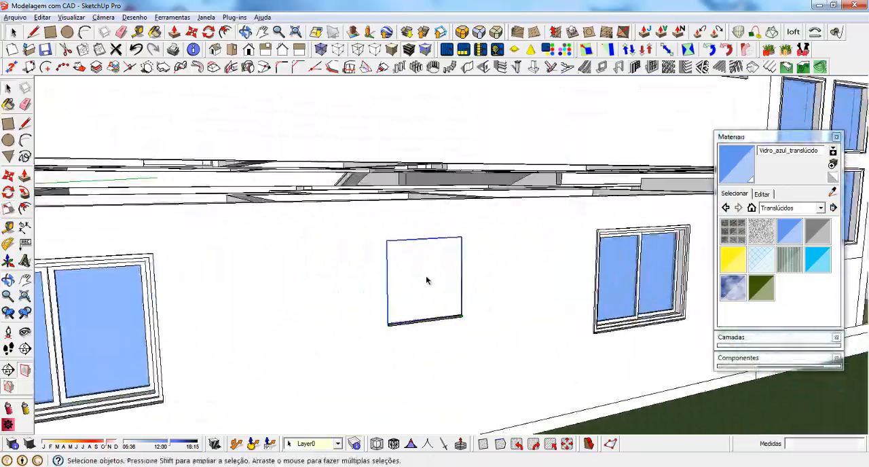
middle_click_drag(427, 281, 332, 249)
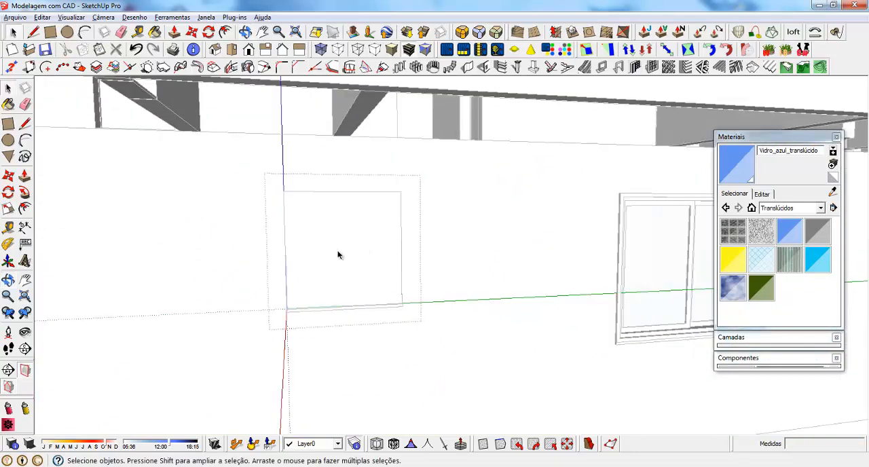
left_click(465, 264)
left_click(466, 263)
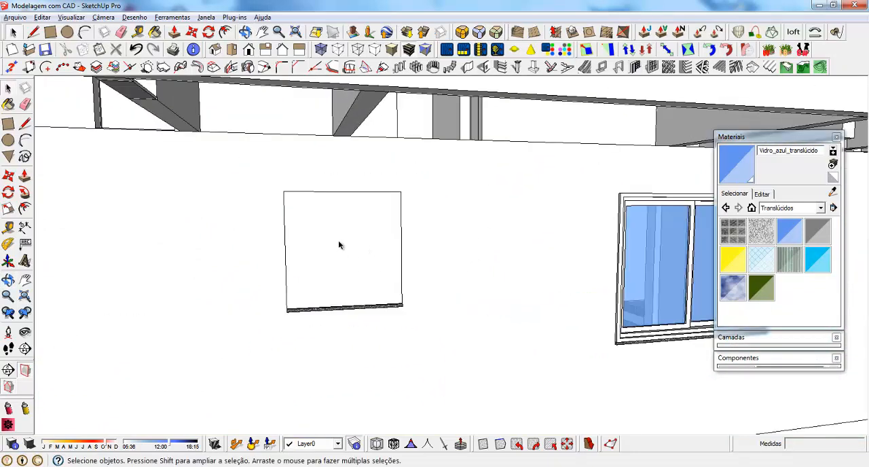
double_click(336, 242)
scroll(418, 285, "down", 2)
scroll(379, 247, "up", 4)
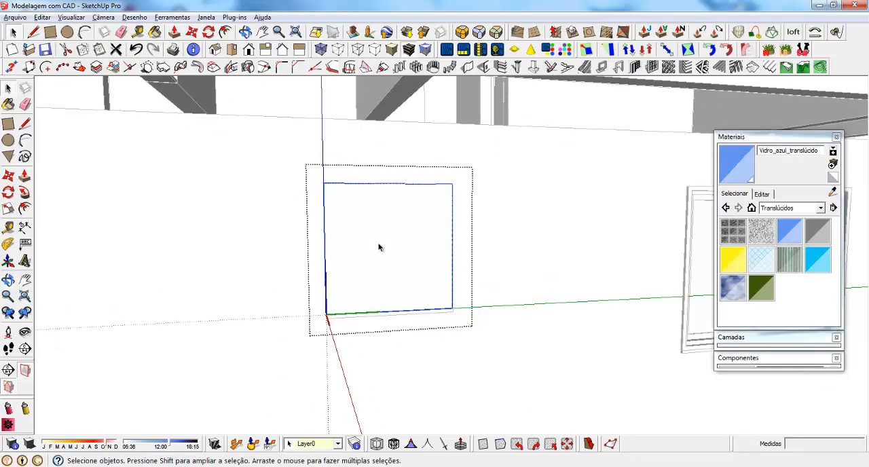
Create a recessed window frame 22 cm deep and 6 cm wide, with a one-by-one rectangular panel 4 cm deep inside it
left_click(602, 67)
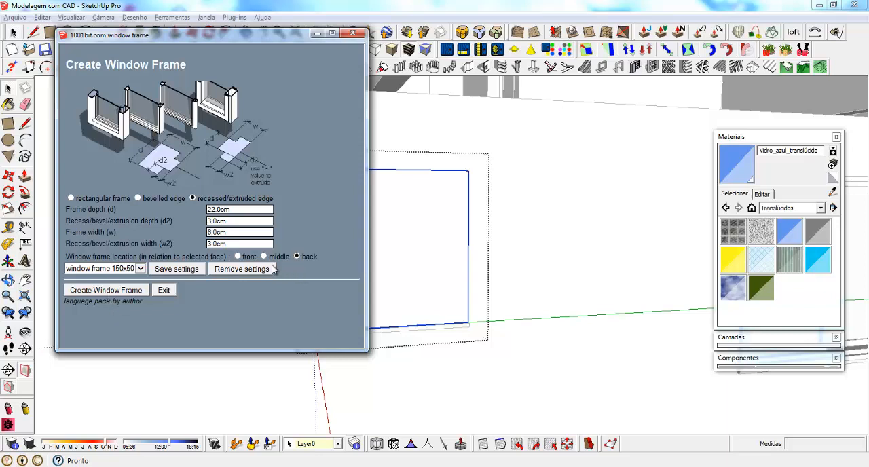
left_click(106, 291)
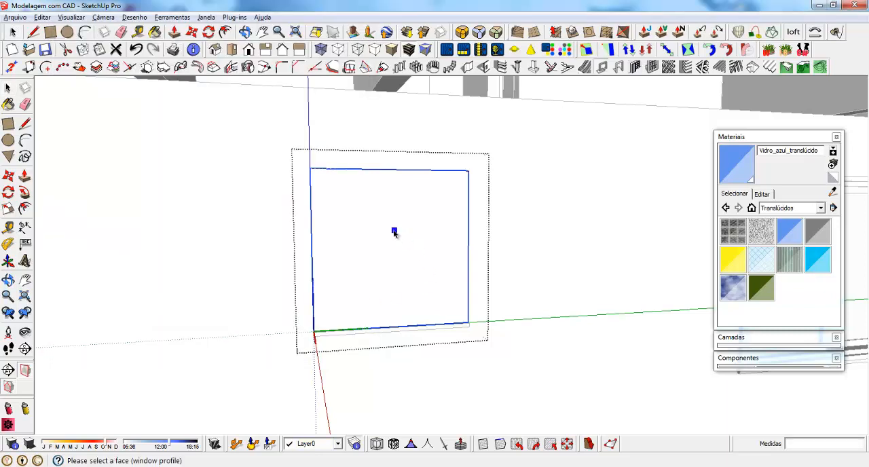
left_click(425, 281)
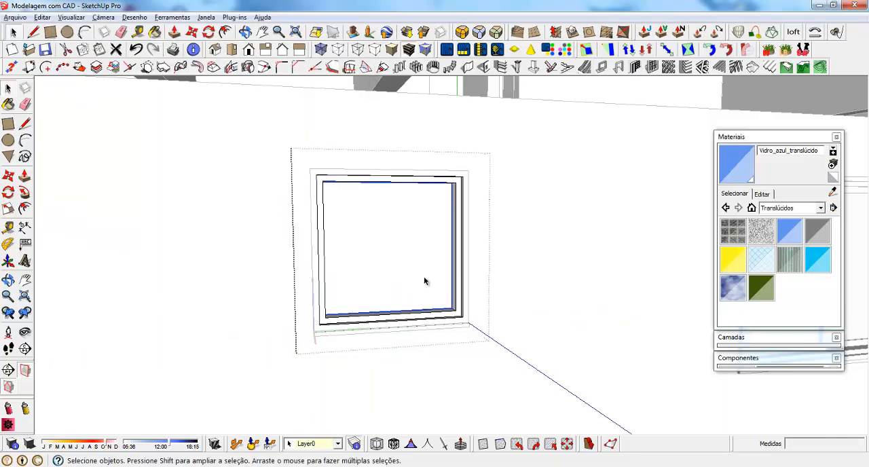
left_click(653, 68)
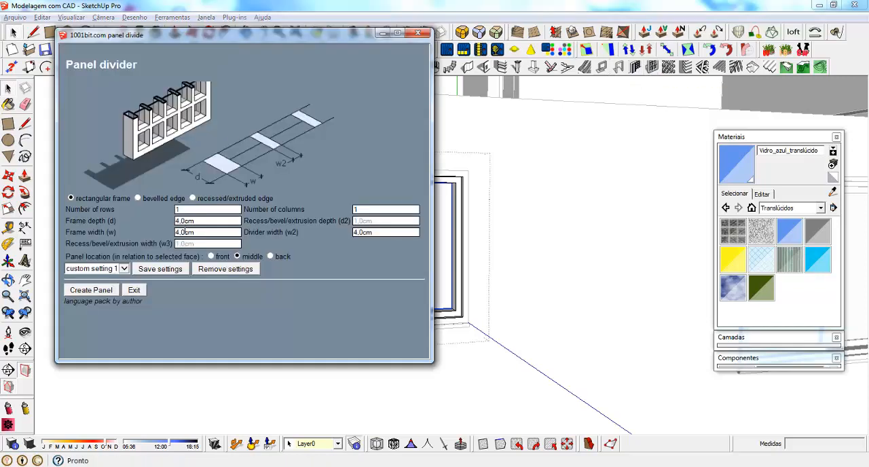
left_click(97, 293)
Open the panel's glass group, push/pull the glass face to give it thickness, and close the group
middle_click_drag(422, 309, 294, 340)
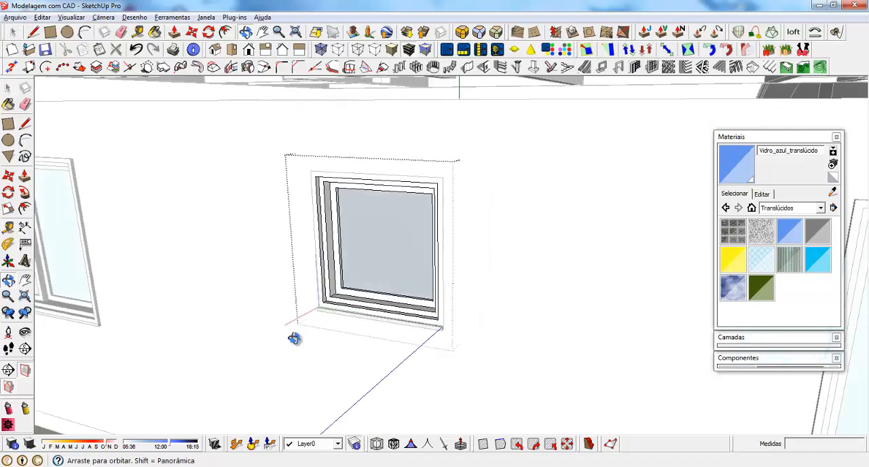
scroll(347, 242, "up", 5)
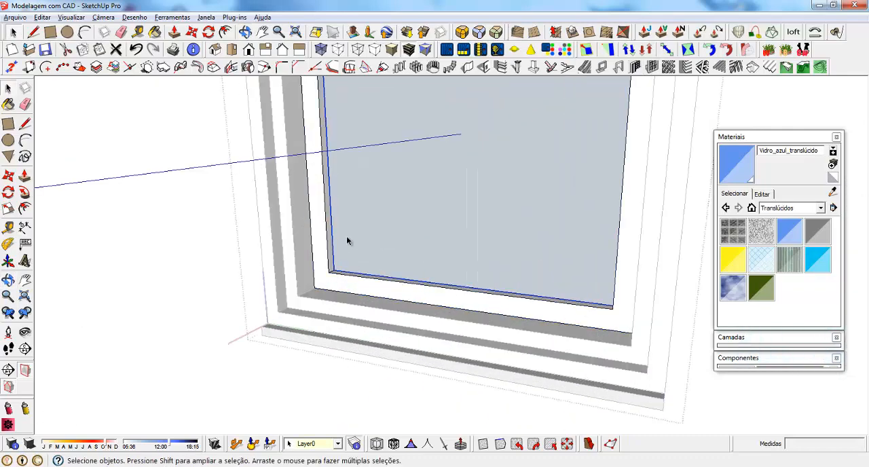
double_click(347, 241)
left_click(351, 252)
scroll(352, 253, "up", 3)
middle_click_drag(344, 281, 338, 305)
key("p")
left_click(334, 271)
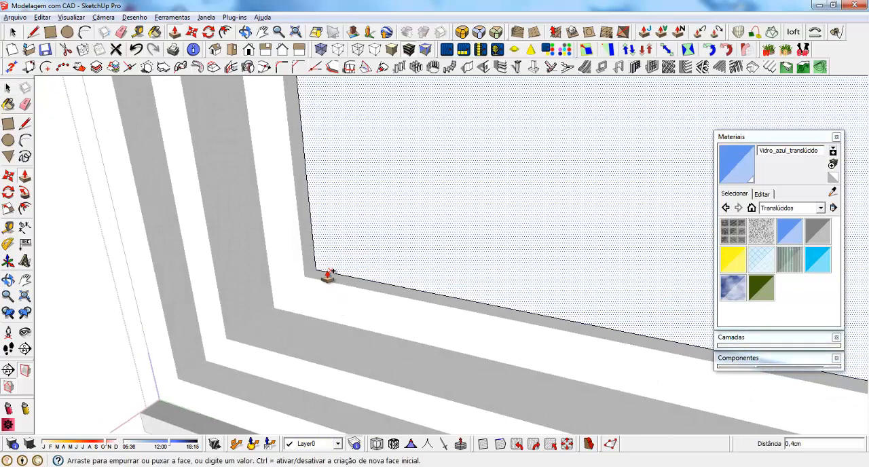
left_click(328, 273)
left_click(327, 272)
key("space")
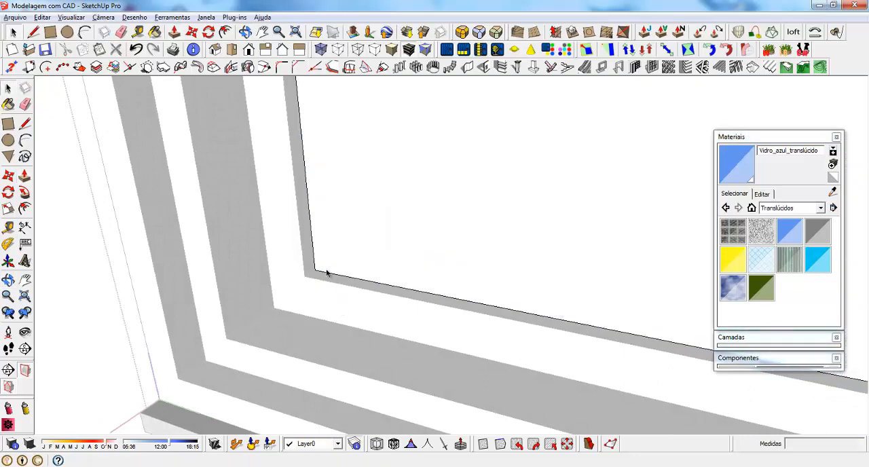
key("Escape")
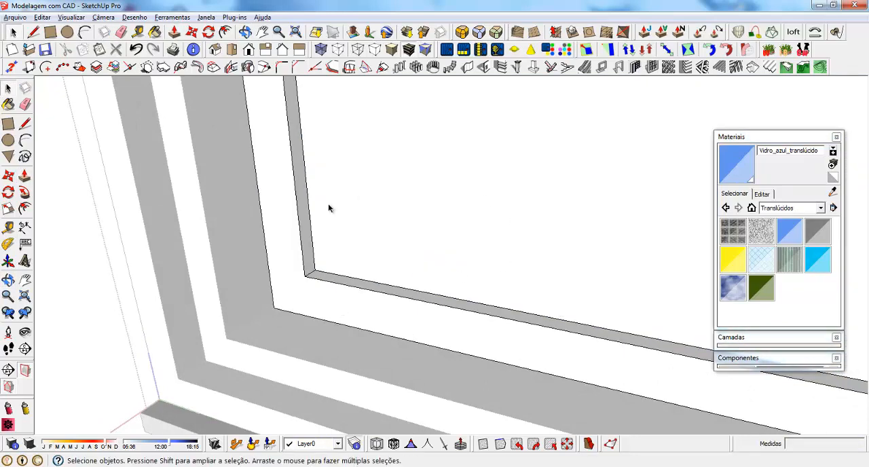
Move the glass pane 0.25 cm to centre it in the panel frame
left_click(339, 276)
scroll(334, 264, "up", 4)
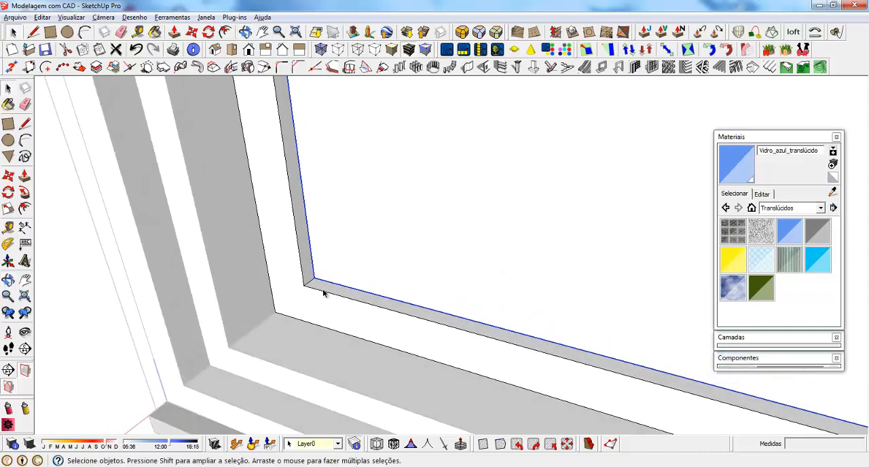
key("m")
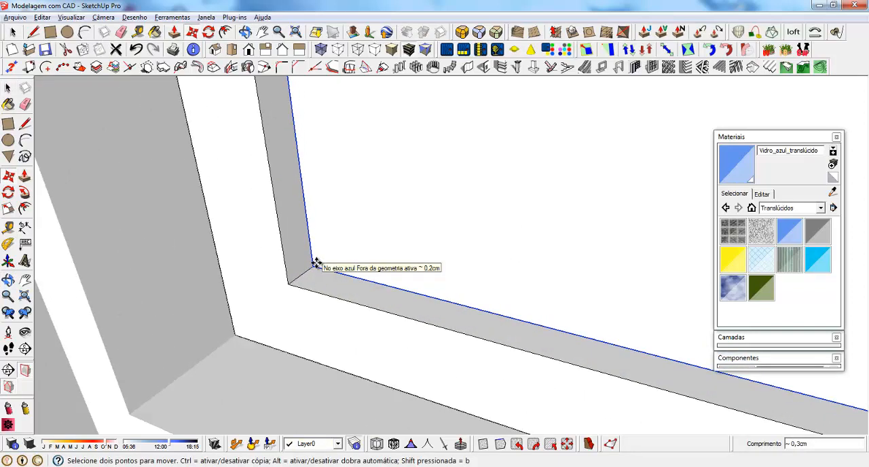
left_click(317, 263)
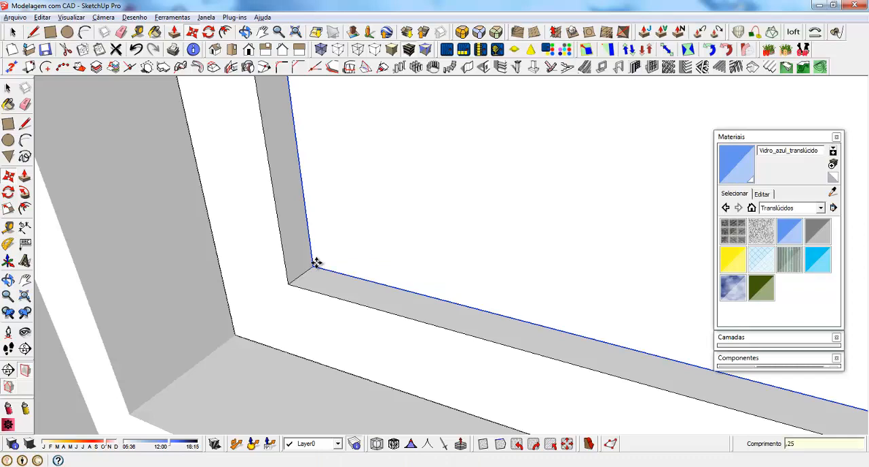
key("Return")
Paint the small window's glass with Vidro_azul_translúcido and close the component
key("space")
key("b")
left_click(385, 203)
scroll(372, 266, "down", 5)
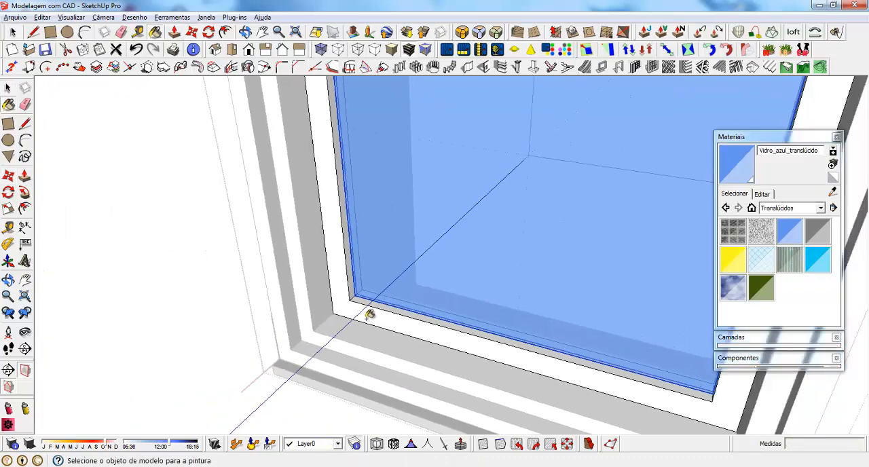
scroll(370, 315, "down", 5)
middle_click_drag(381, 316, 392, 249)
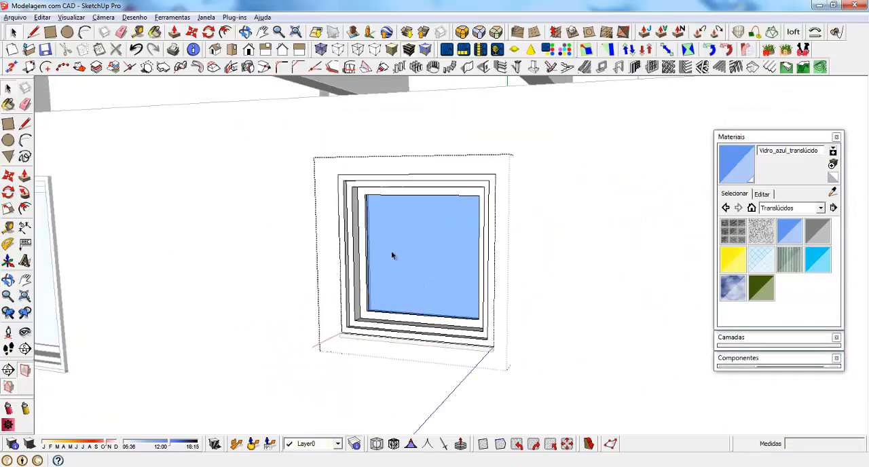
scroll(392, 255, "down", 8)
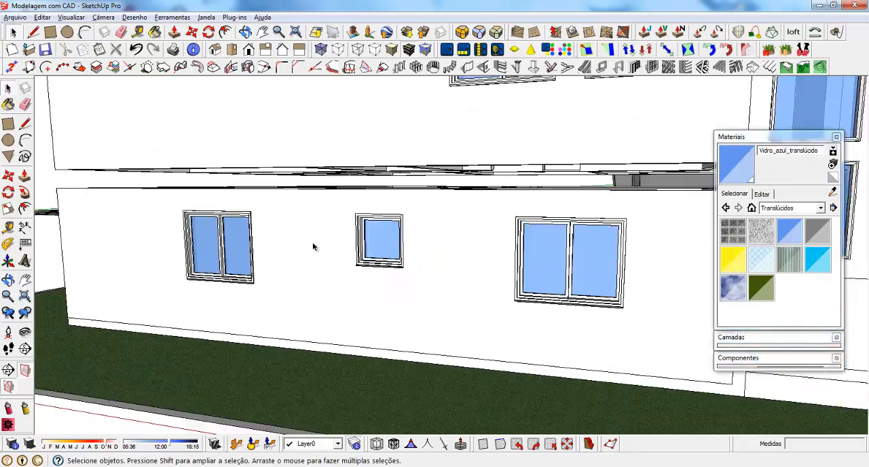
Draw a rectangle about 60 × 180 cm across the tall, narrow opening in the angled bay wall
scroll(313, 248, "down", 6)
middle_click_drag(514, 196, 305, 205)
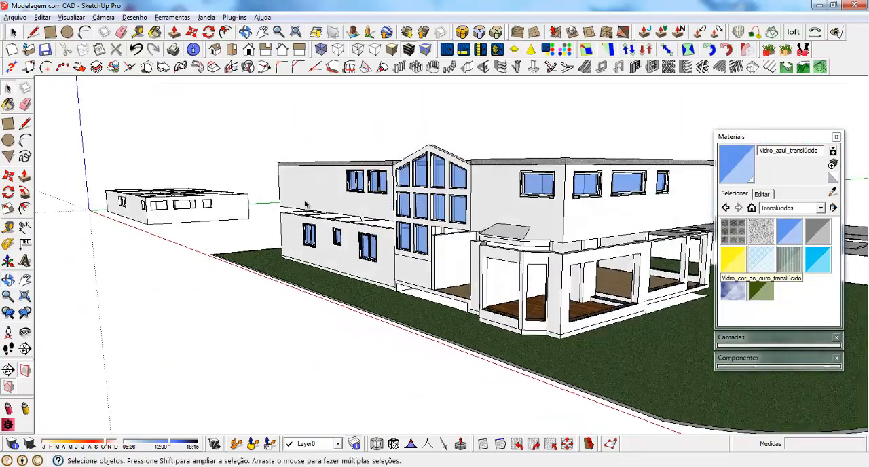
scroll(304, 206, "down", 3)
scroll(475, 273, "up", 6)
scroll(474, 275, "up", 3)
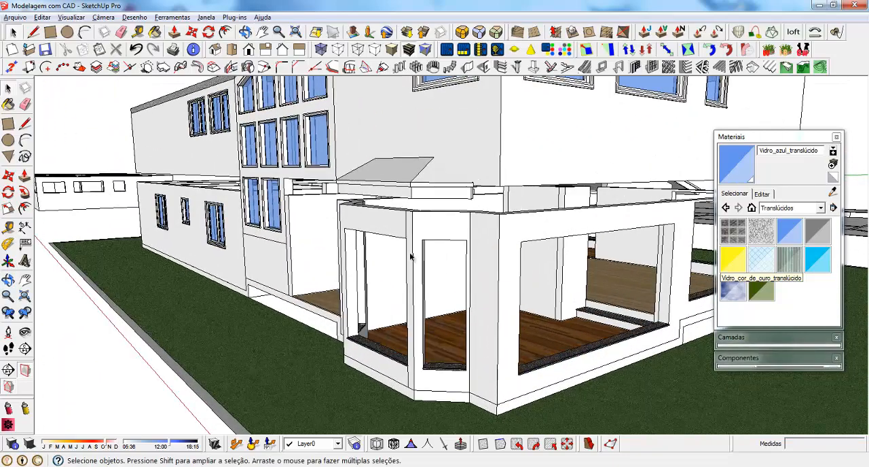
middle_click_drag(414, 258, 462, 282)
scroll(496, 349, "up", 3)
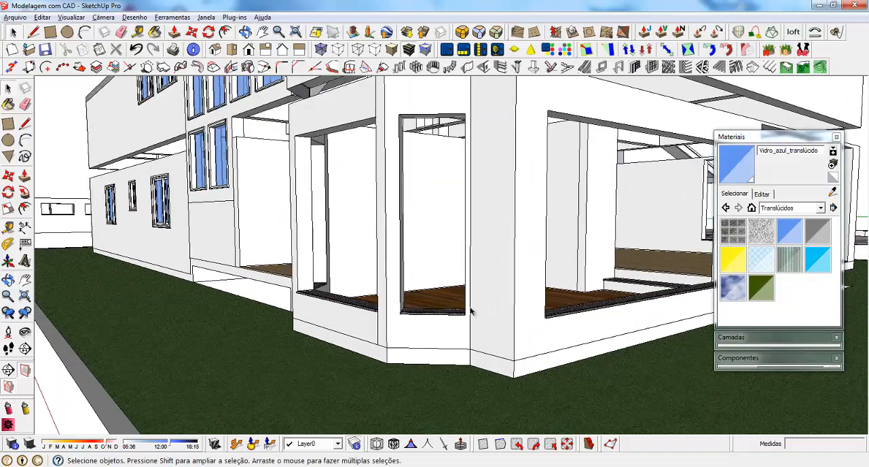
scroll(442, 384, "down", 2)
scroll(456, 305, "up", 3)
scroll(435, 361, "down", 1)
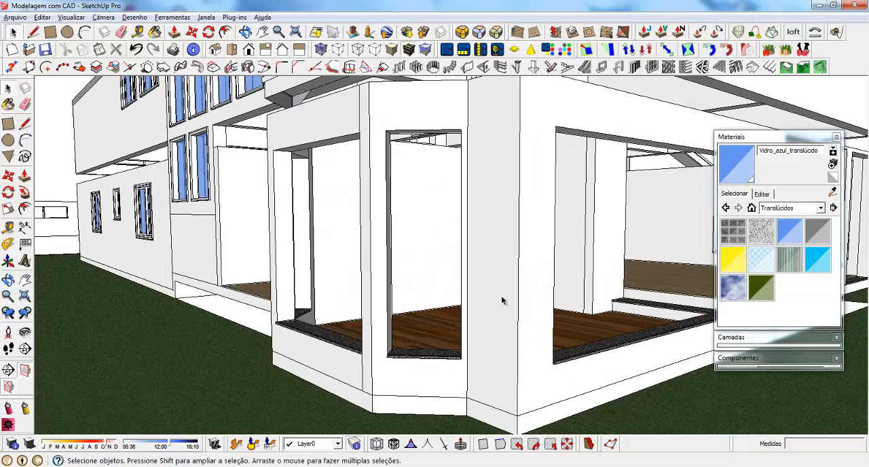
key("r")
left_click(392, 127)
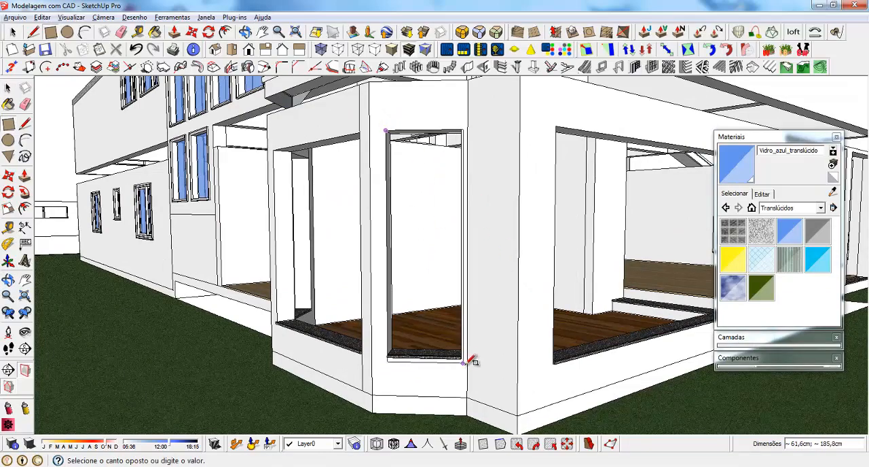
scroll(471, 357, "up", 5)
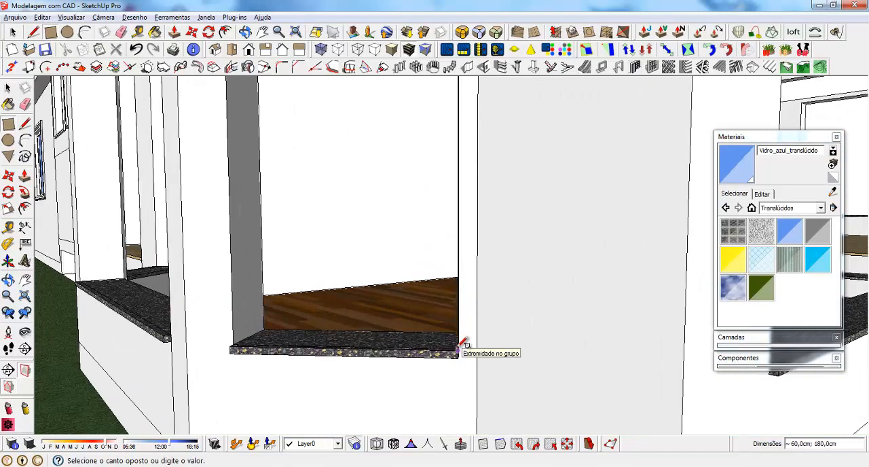
middle_click_drag(462, 344, 475, 416)
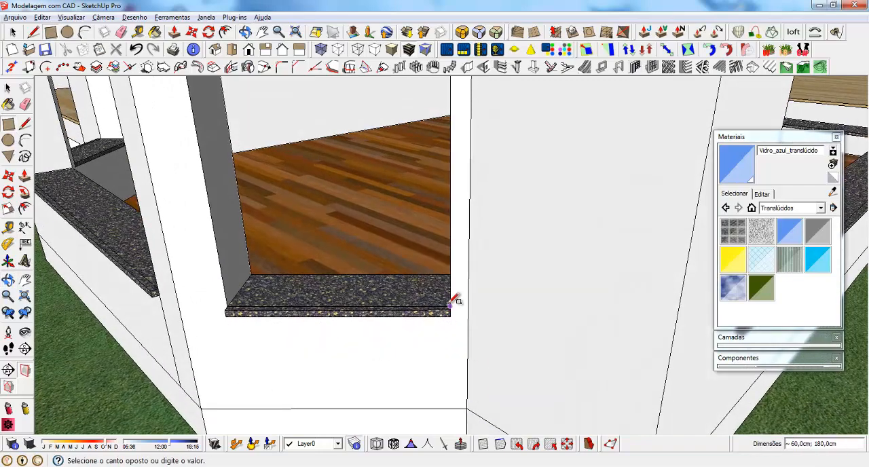
left_click(454, 301)
Reverse the new rectangle's face in the bay opening
middle_click_drag(452, 297, 394, 272)
key("space")
right_click(353, 167)
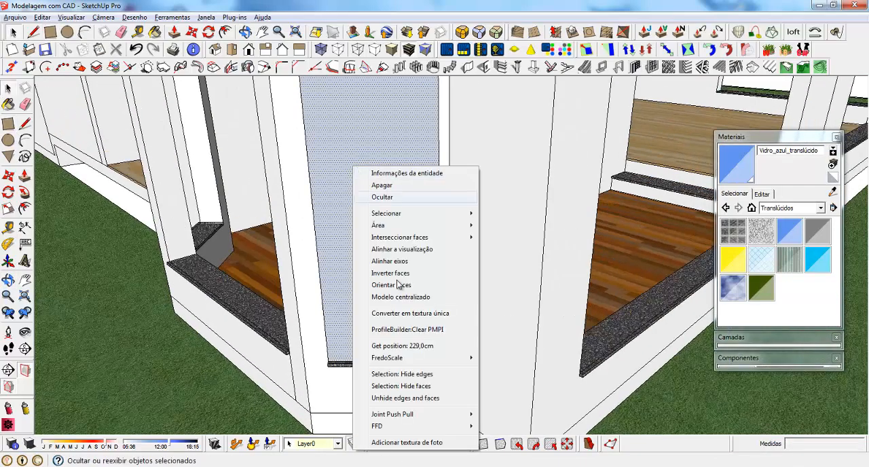
left_click(391, 273)
Create a component from the bay opening's rectangle and its edges, replacing the selection
double_click(361, 191)
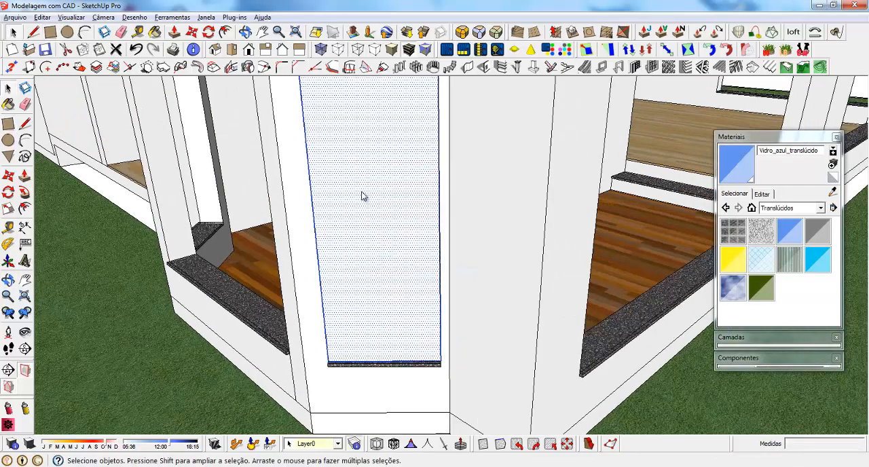
right_click(361, 197)
left_click(404, 273)
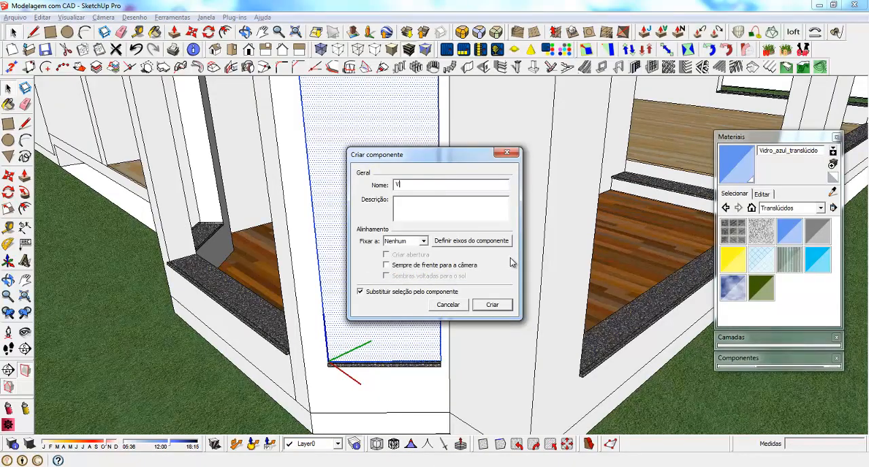
key("Return")
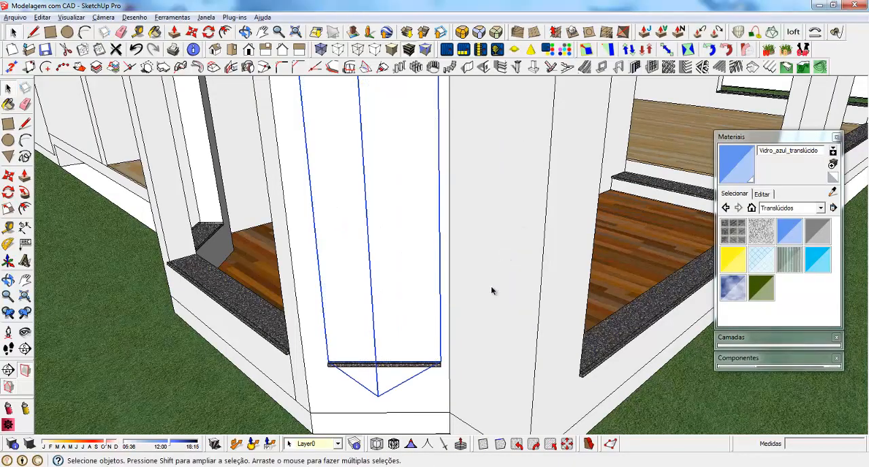
Copy the bay-opening component to the matching narrow opening in the bay's opposite angled wall
scroll(492, 291, "down", 5)
middle_click_drag(481, 298, 590, 357)
key("m")
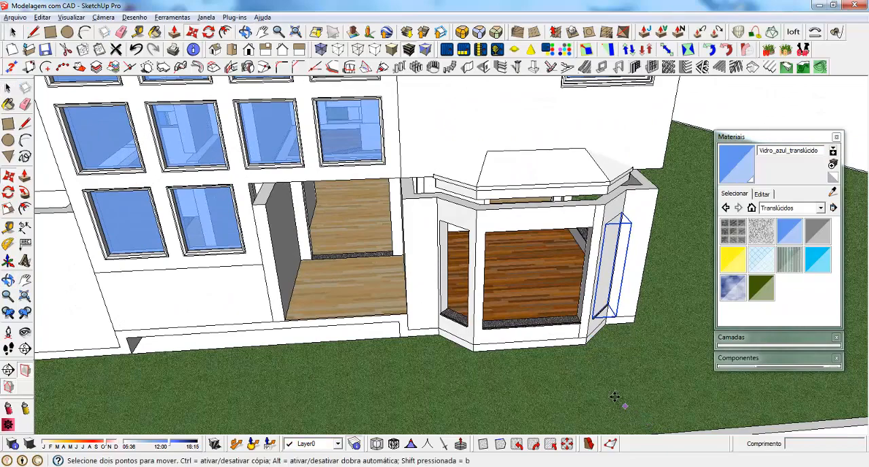
left_click(614, 397)
left_click(454, 280)
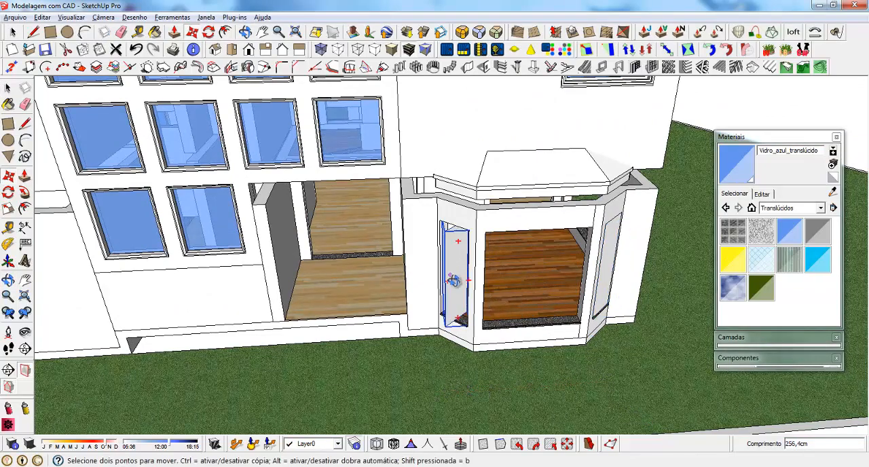
Rotate the copied component 90° and move it so its lower corner meets the outer corner of the opening's sill
middle_click_drag(453, 280, 451, 306)
scroll(444, 295, "up", 5)
left_click(443, 265)
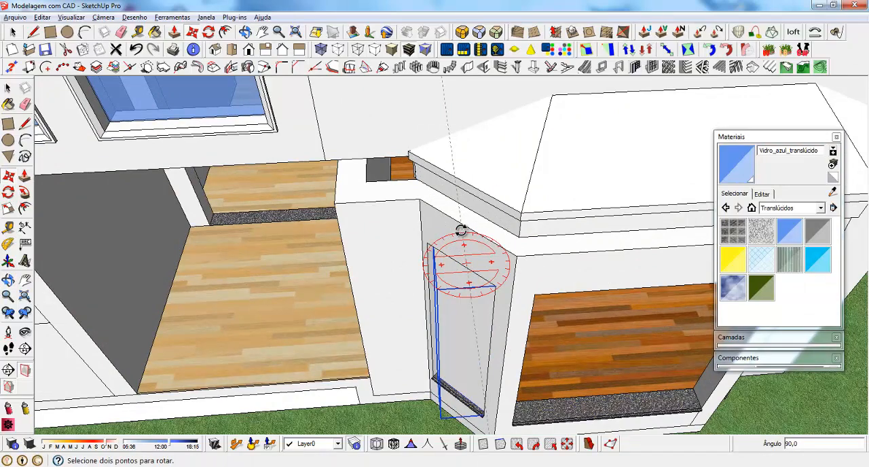
key("m")
scroll(460, 411, "up", 6)
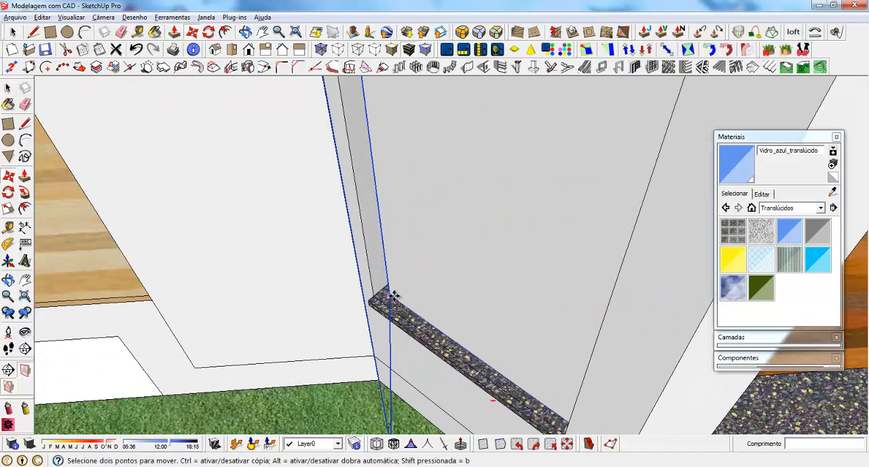
left_click(376, 300)
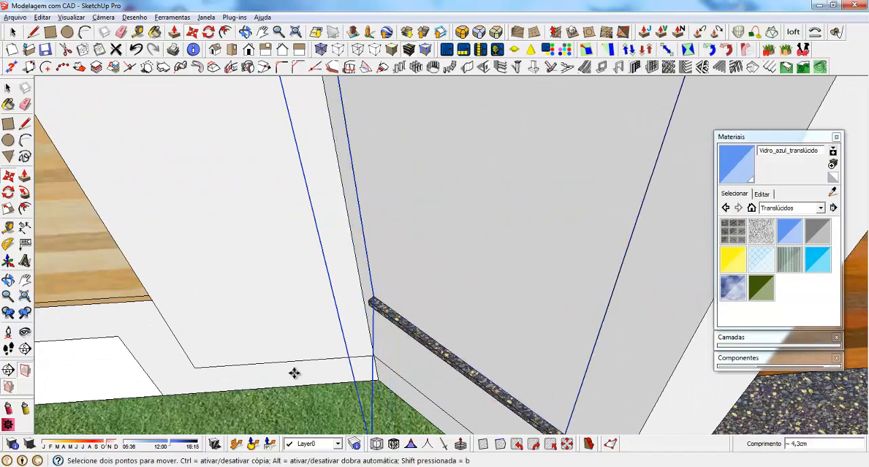
Open the copied bay-opening component and group its face together with the surrounding edges
scroll(294, 371, "down", 5)
middle_click_drag(181, 131, 402, 264)
key("space")
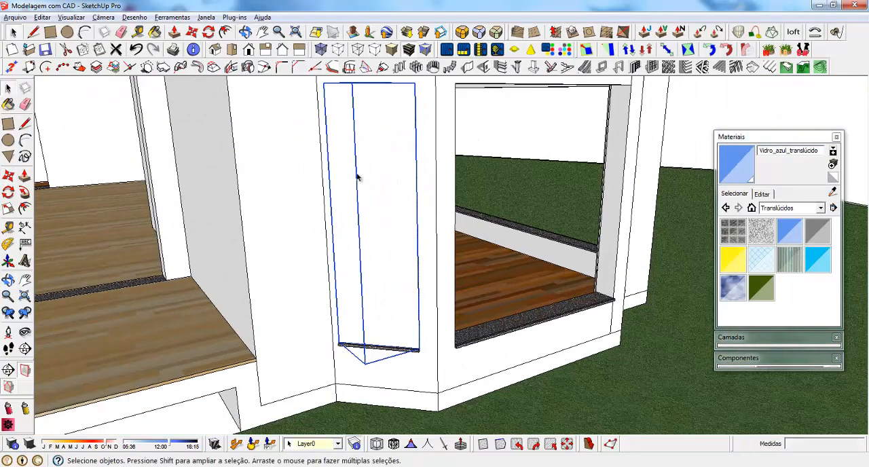
double_click(356, 172)
double_click(357, 172)
right_click(356, 172)
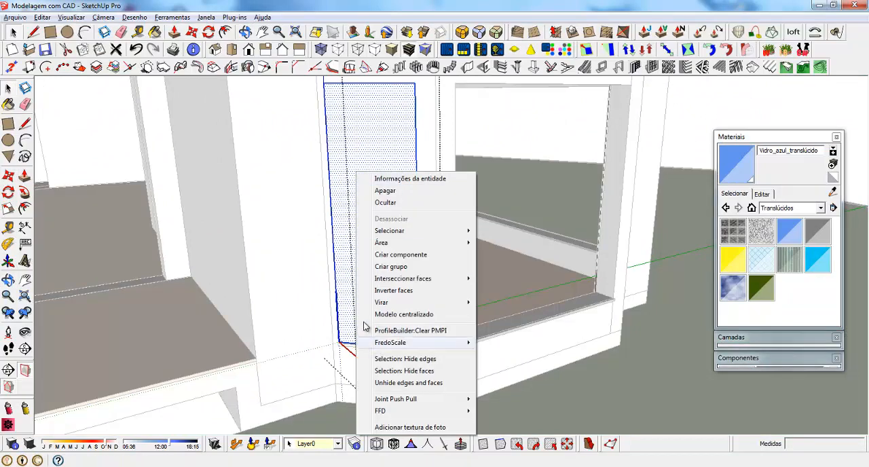
left_click(406, 266)
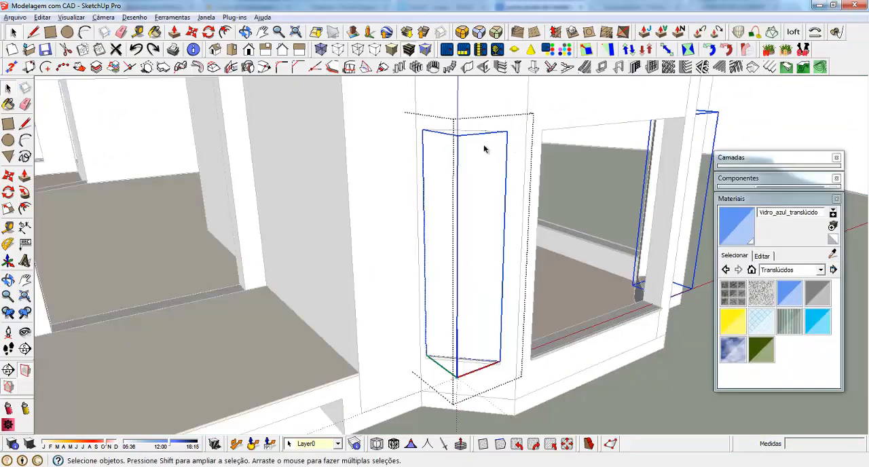
Create a window frame from the tall rectangular face inside the bay-opening component
left_click(607, 68)
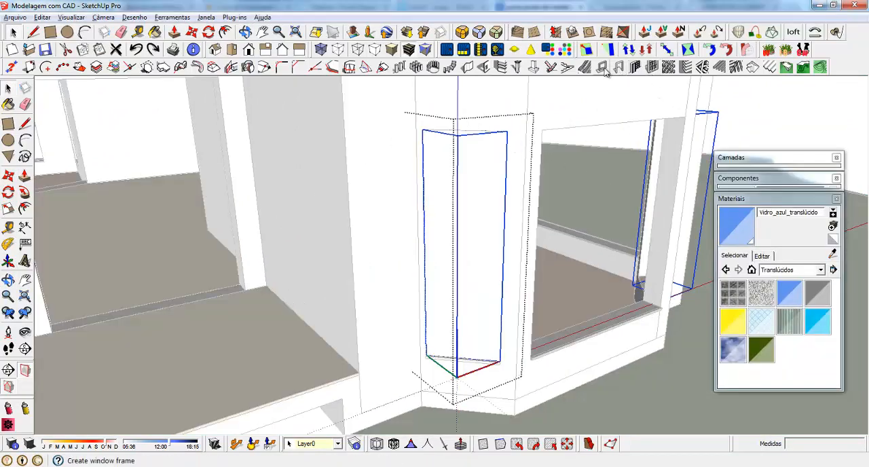
left_click(106, 290)
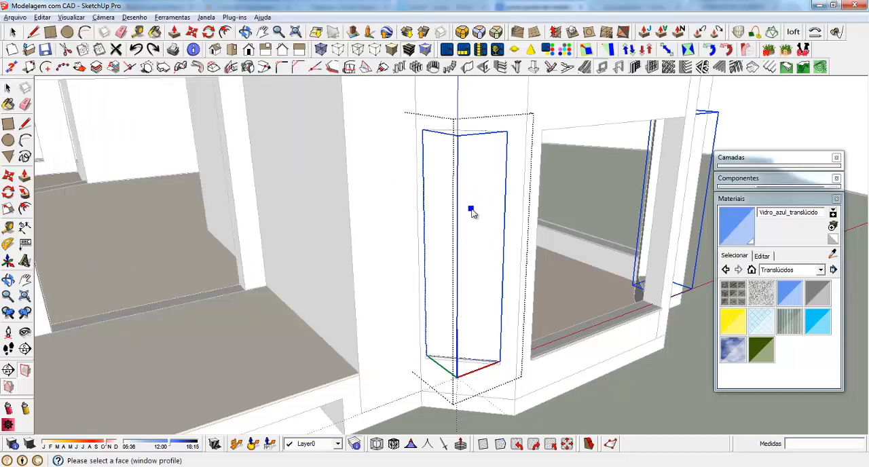
left_click(473, 211)
Move the new window frame 2 cm back from the sill's front edge
scroll(423, 372, "up", 3)
scroll(466, 364, "up", 6)
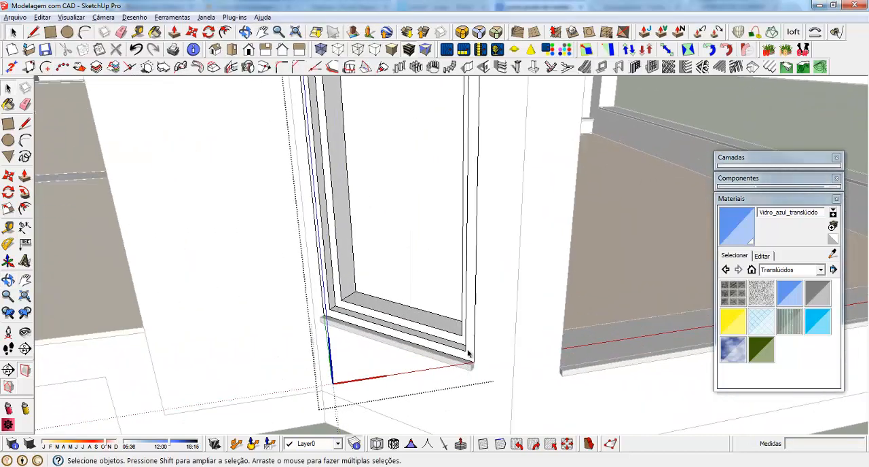
key("m")
left_click(473, 361)
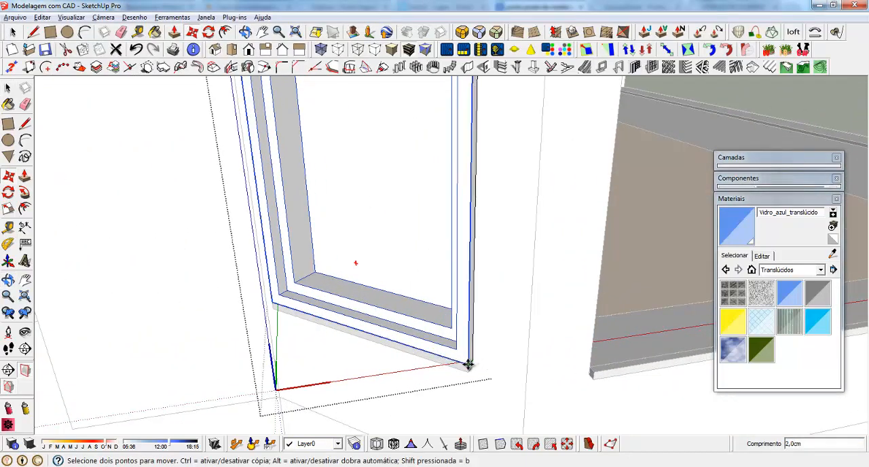
left_click(469, 366)
Examine how the new window frame sits in both angled bay openings
scroll(197, 257, "down", 3)
scroll(207, 276, "down", 3)
middle_click_drag(481, 256, 543, 242)
scroll(475, 326, "down", 1)
middle_click_drag(413, 318, 340, 264)
scroll(441, 361, "down", 3)
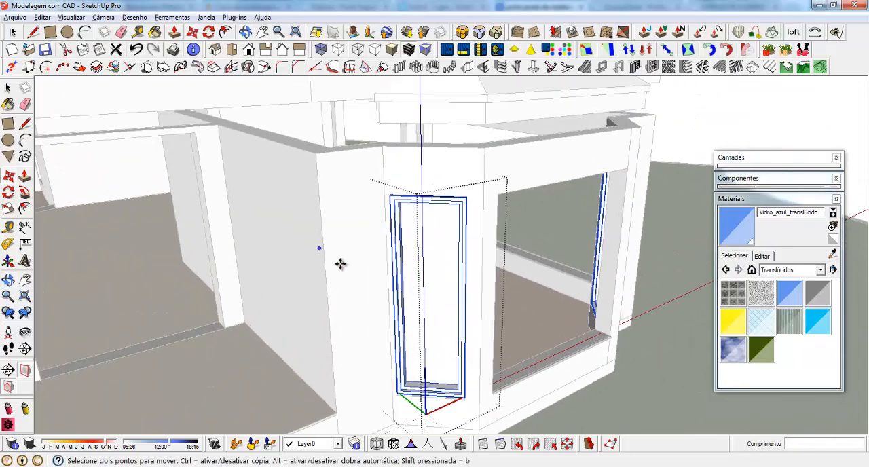
middle_click_drag(409, 275, 412, 246)
scroll(421, 328, "down", 2)
scroll(421, 328, "up", 4)
key("space")
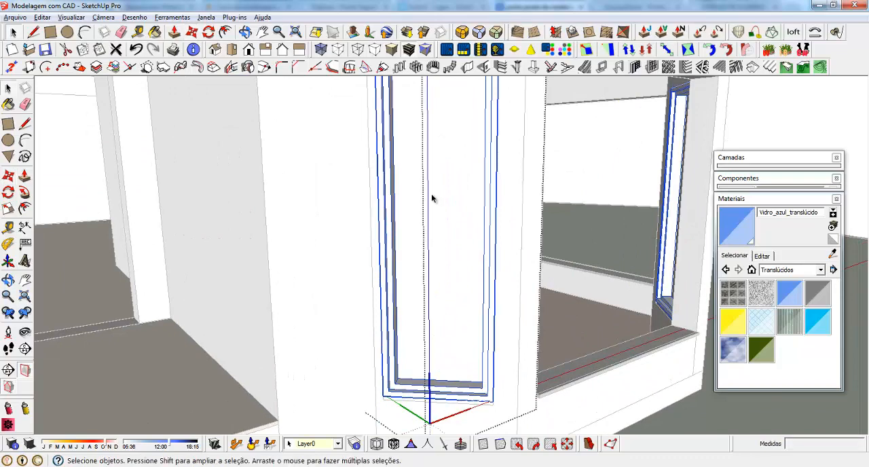
Create a recessed-edge panel inside the frame with 1 row, 1 column, 4 cm frame depth and width, 1 cm recesses, middle location
middle_click_drag(434, 236, 425, 303)
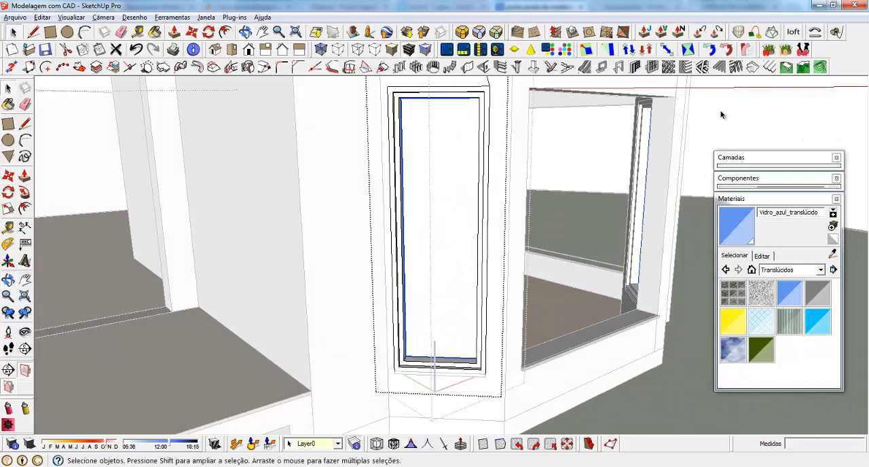
left_click(651, 67)
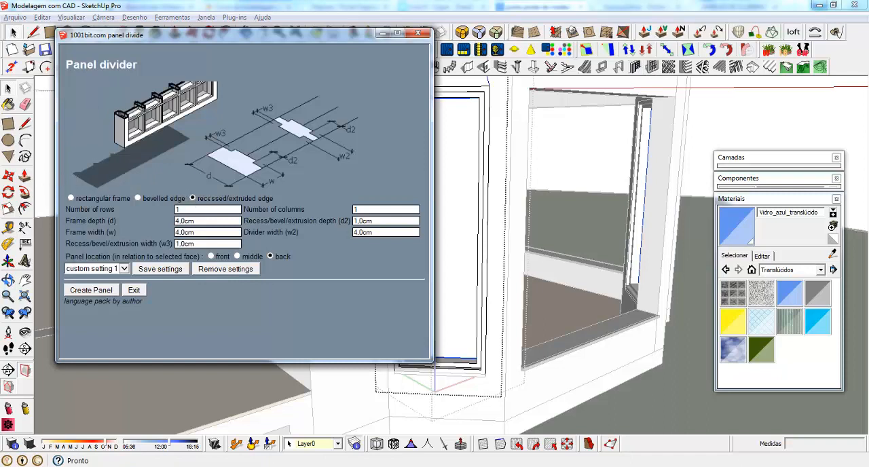
left_click(71, 199)
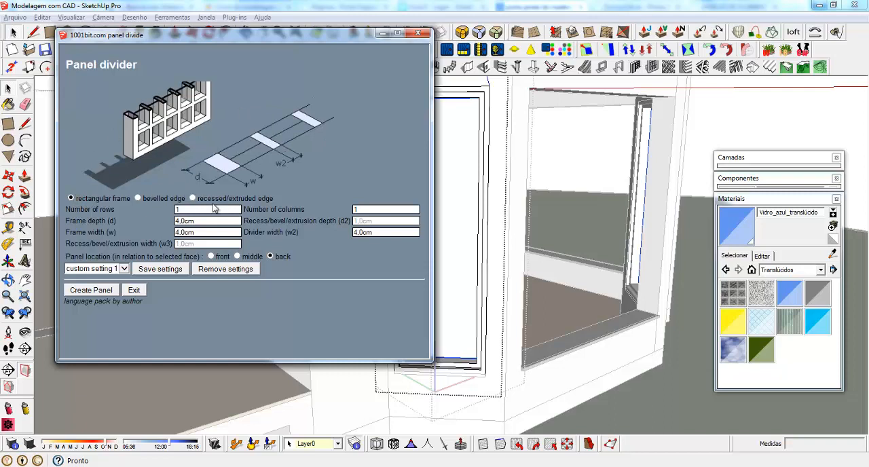
left_click(193, 198)
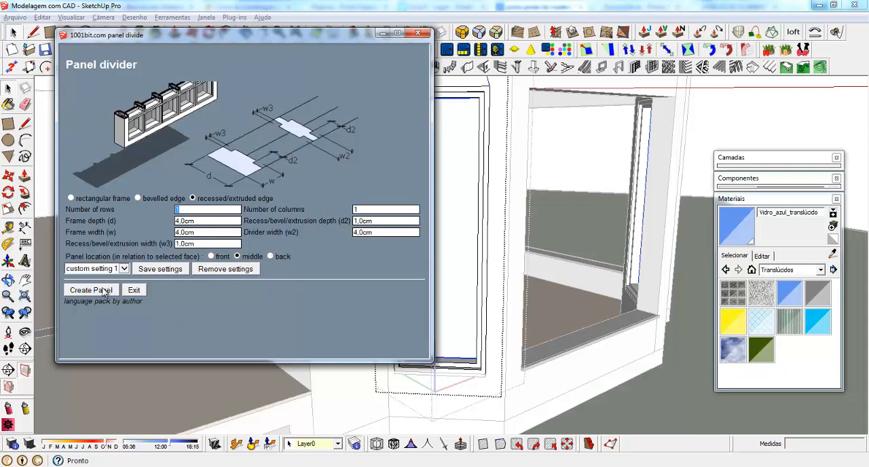
left_click(104, 290)
left_click(432, 184)
Open the new panel down to its glass face and reverse that face
middle_click_drag(418, 302, 357, 339)
scroll(388, 360, "up", 4)
scroll(399, 340, "up", 2)
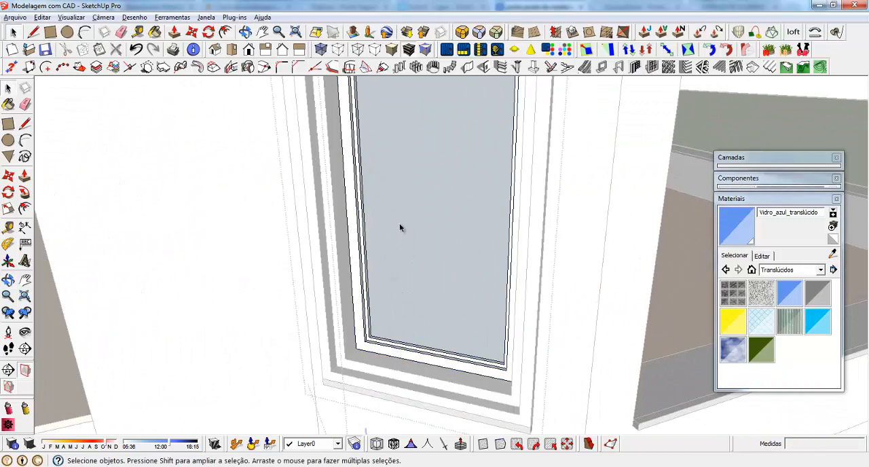
left_click(400, 225)
right_click(401, 225)
left_click(399, 225)
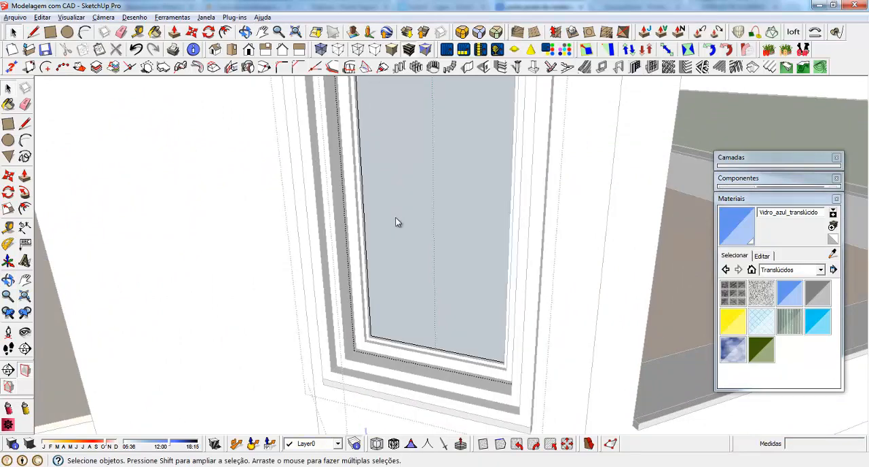
right_click(399, 221)
left_click(430, 294)
Push/Pull the glass face 1 cm to give the pane thickness
scroll(338, 292, "down", 4)
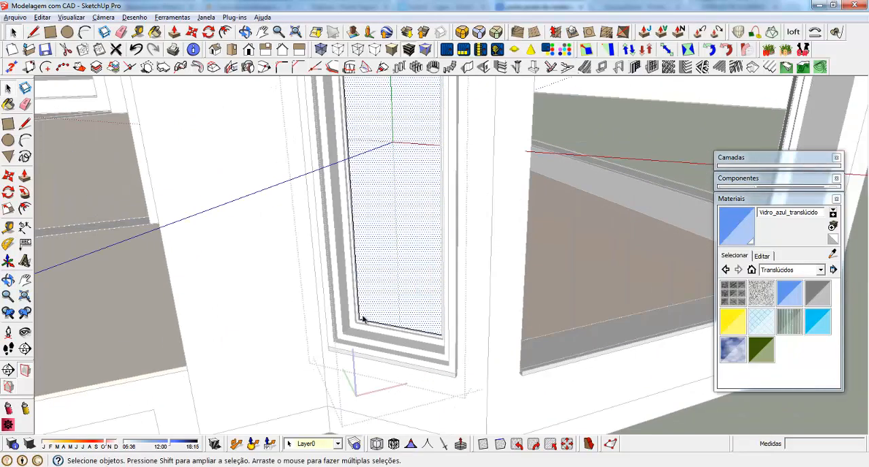
middle_click_drag(363, 319, 379, 329)
scroll(379, 329, "up", 5)
middle_click_drag(446, 267, 423, 281)
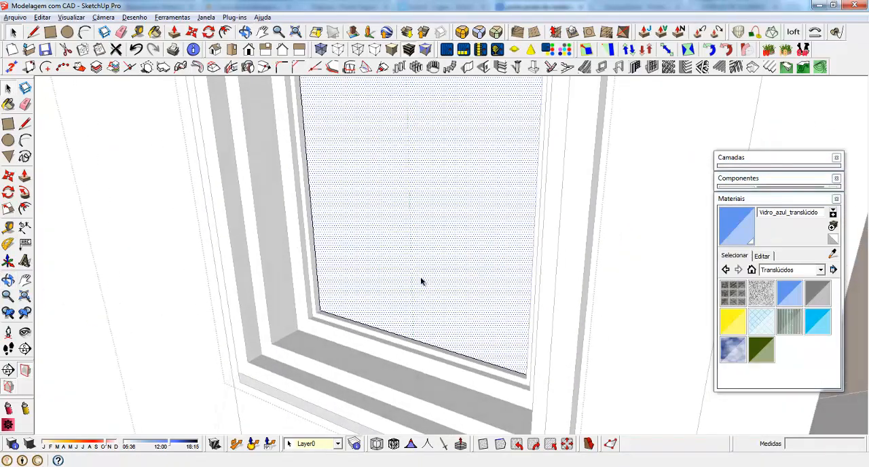
scroll(330, 330, "up", 3)
key("p")
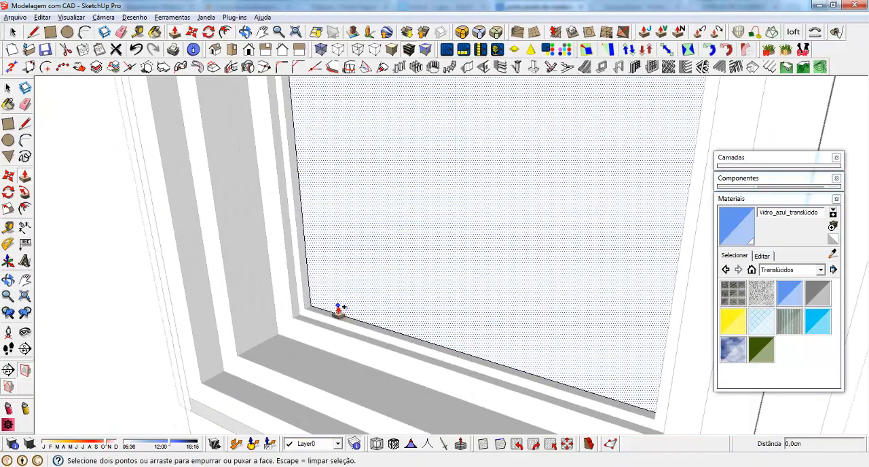
left_click(338, 309)
type("1")
key("Return")
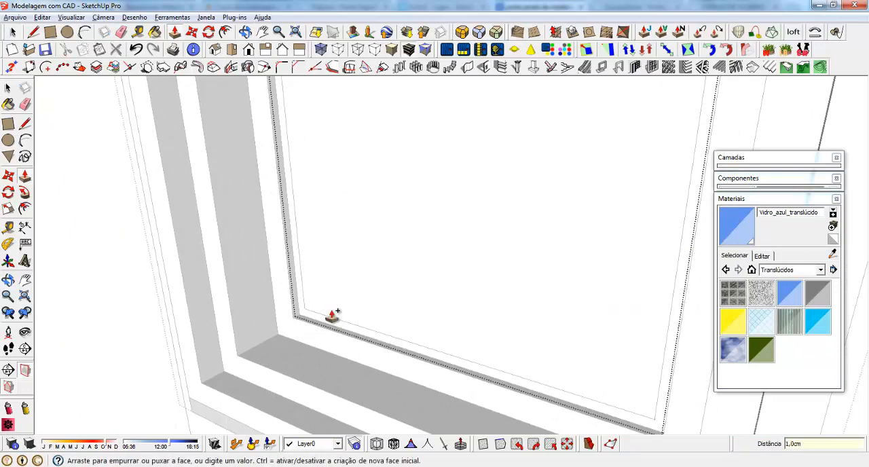
key("space")
Try to recess the glass pane 1 cm along the blue axis, and undo the move
scroll(317, 310, "up", 2)
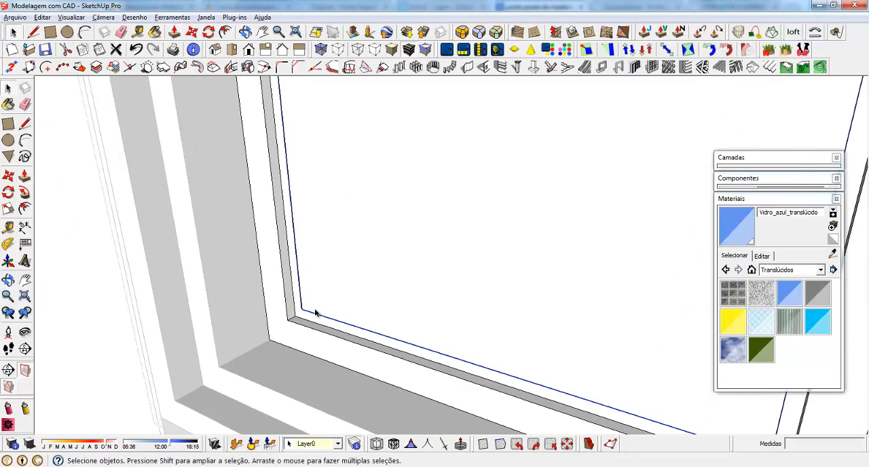
key("m")
scroll(304, 310, "up", 2)
left_click(302, 310)
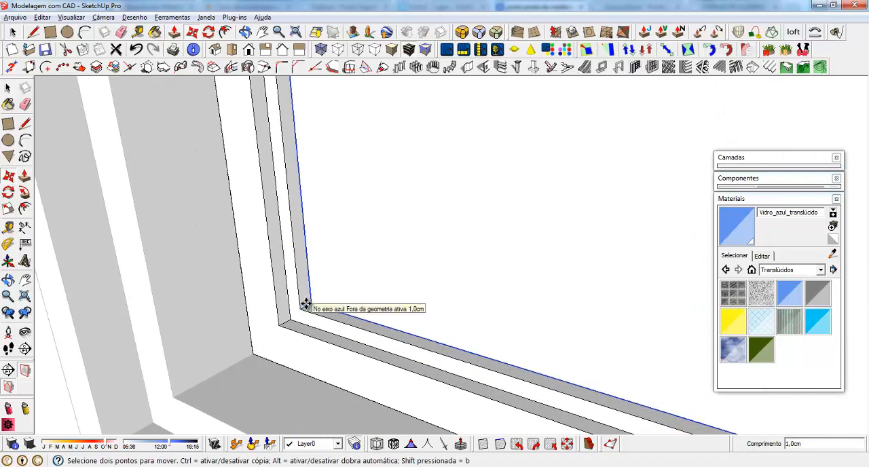
left_click(306, 304)
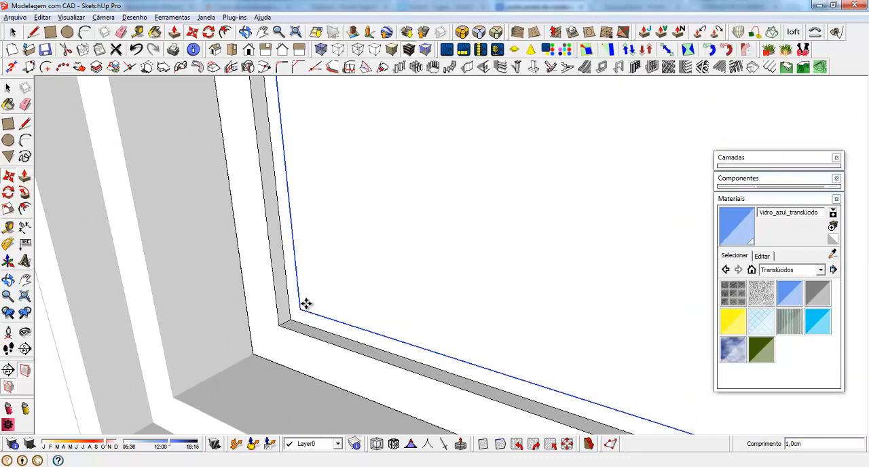
key("ctrl")
Recess the glass pane 0.5 cm into the frame along the blue axis
left_click(301, 309)
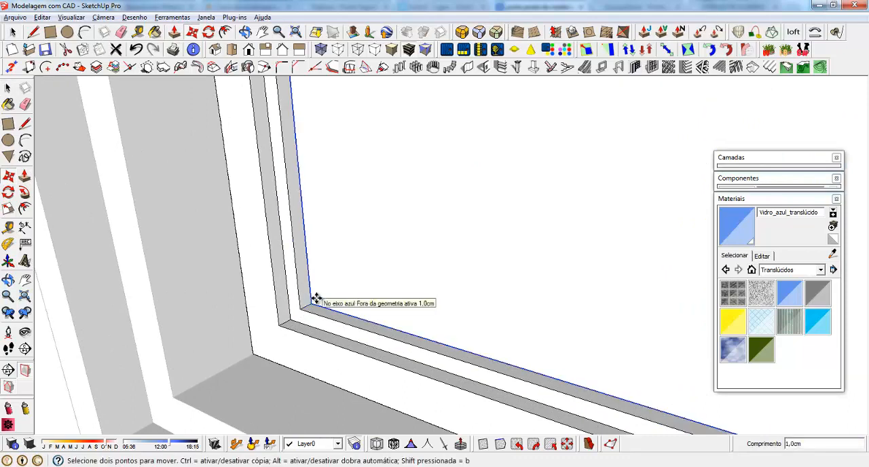
left_click(316, 299)
type(",5")
key("Return")
key("space")
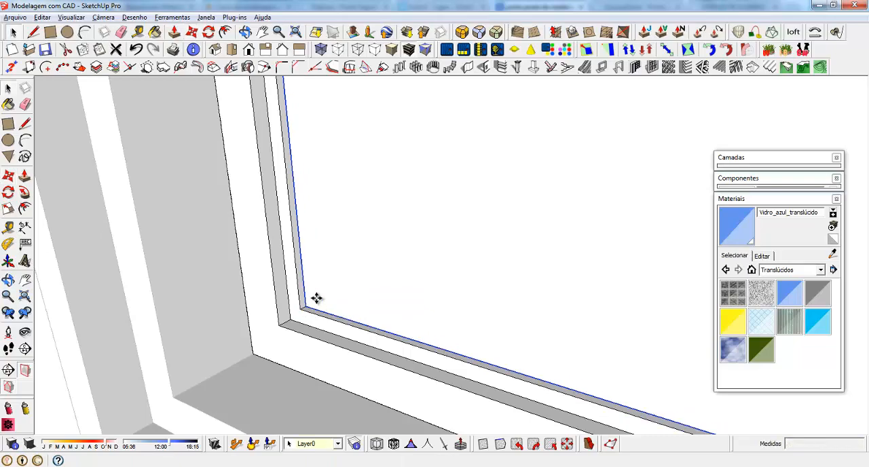
Paint the glass pane with Vidro_azul_translúcido, and undo both the paint and the preceding move
key("b")
left_click(390, 261)
mouse_move(337, 379)
middle_mouse_down()
mouse_move(359, 252)
mouse_move(179, 272)
mouse_move(382, 278)
mouse_move(501, 249)
mouse_move(450, 256)
middle_mouse_up()
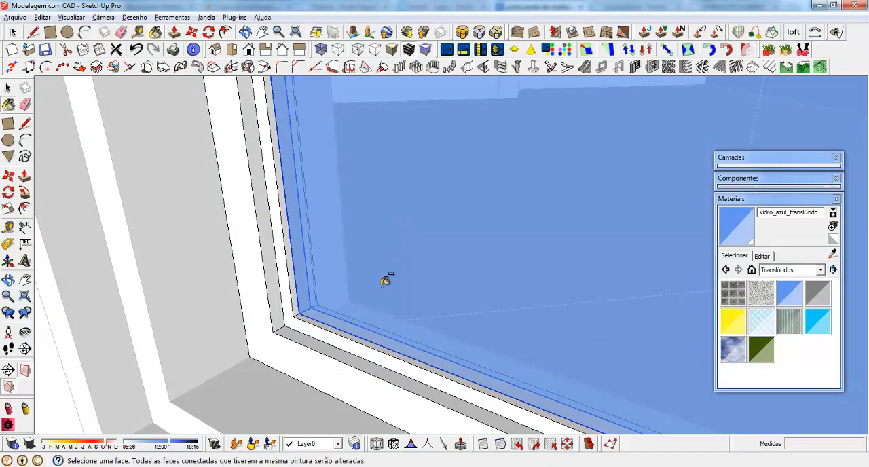
key("ctrl+z")
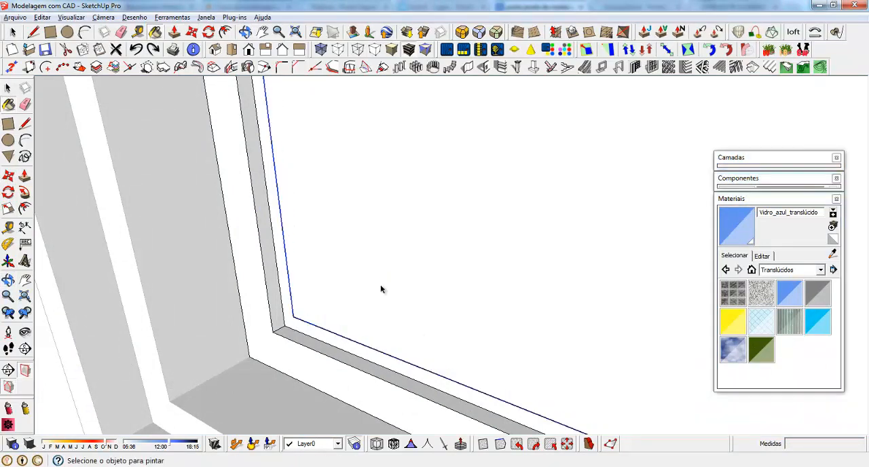
Open the glass group and push/pull the pane's front face slightly outward
key("space")
left_click(332, 297)
key("p")
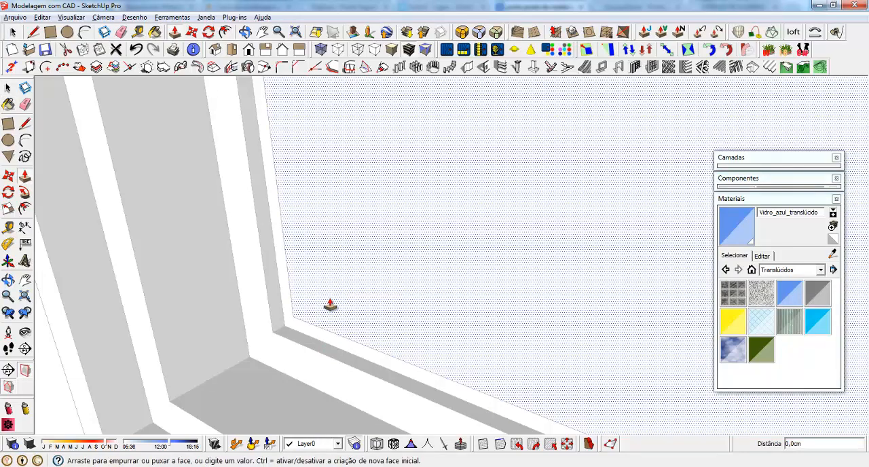
left_click(328, 307)
left_click(318, 305)
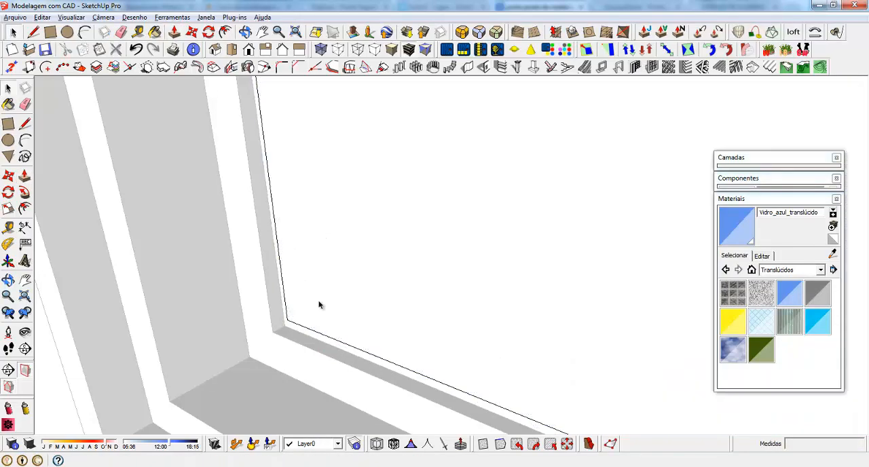
key("space")
Try to move the glass pane 1 cm along the blue axis, and undo the move
left_click(291, 321)
key("m")
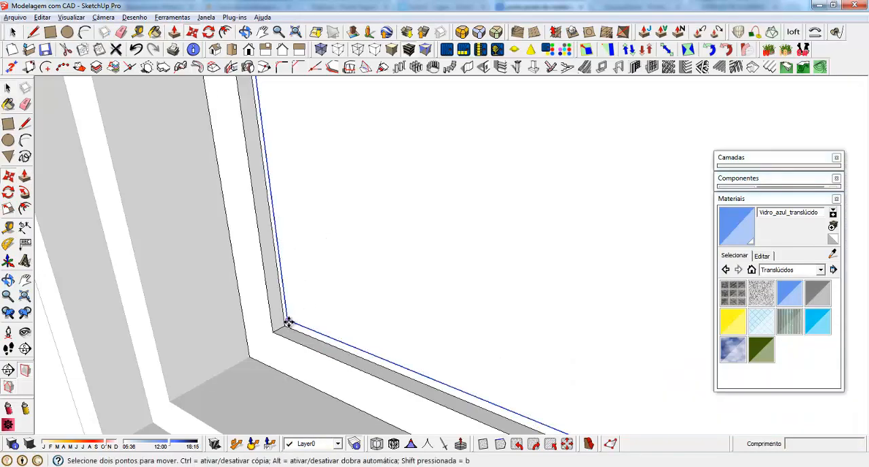
left_click(290, 322)
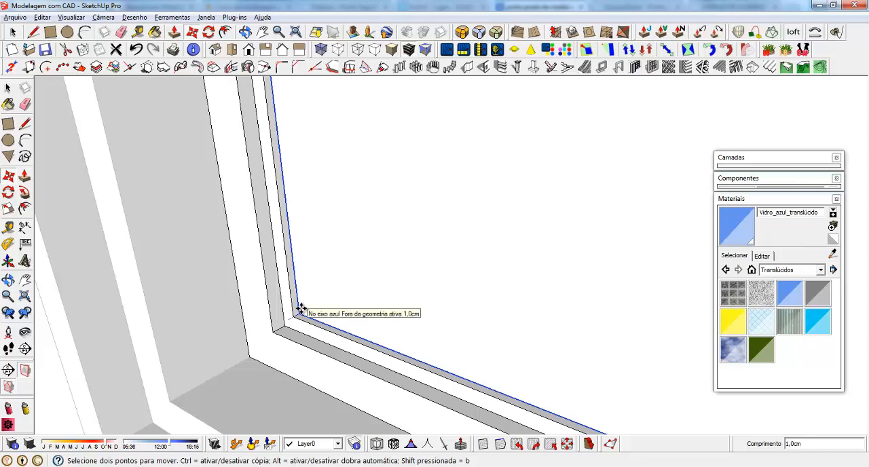
middle_click_drag(301, 309, 315, 289)
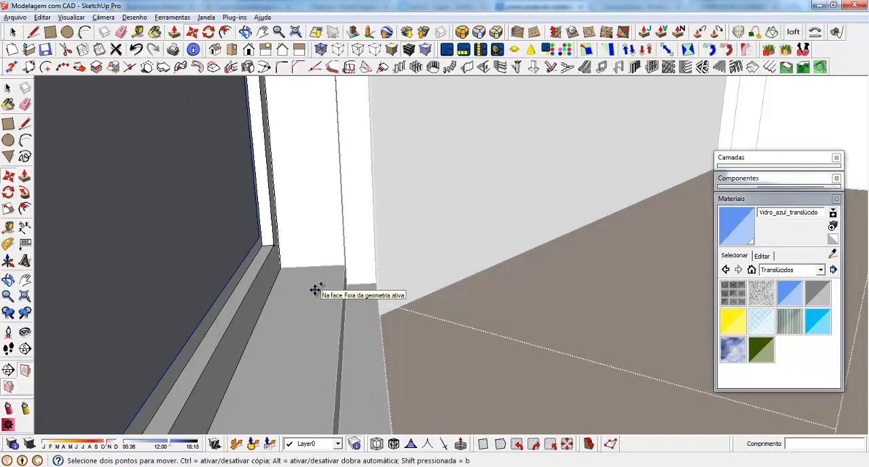
key("ctrl+z")
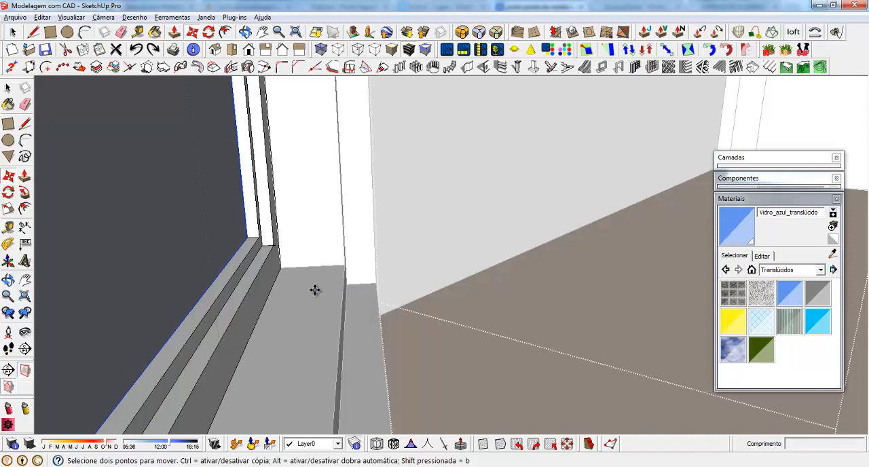
Try to delete a face of the glass pane inside its group, and undo the deletion
mouse_move(183, 233)
middle_mouse_down()
mouse_move(295, 227)
mouse_move(316, 242)
mouse_move(164, 289)
mouse_move(165, 278)
middle_mouse_up()
key("b")
left_click(282, 250)
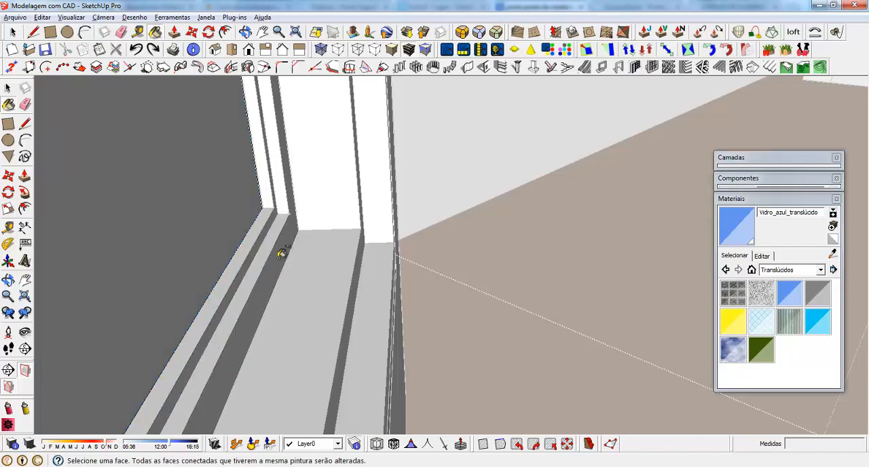
middle_click_drag(283, 252, 439, 278)
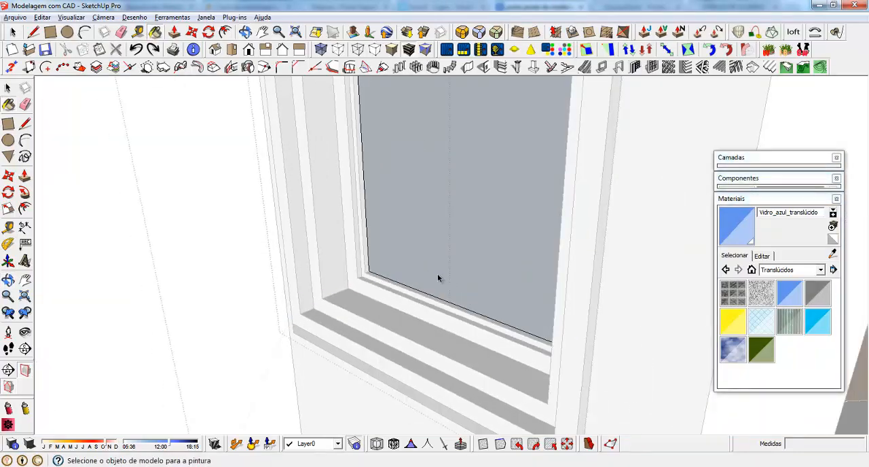
key("space")
left_click(417, 219)
key("Delete")
key("ctrl+z")
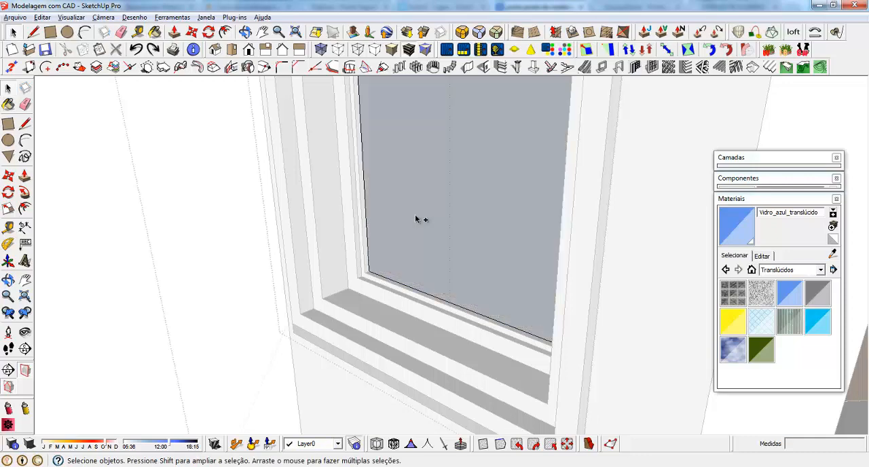
Push/pull the pane's remaining face slightly outward to give the glass a thin thickness
left_click(399, 256)
scroll(366, 278, "up", 5)
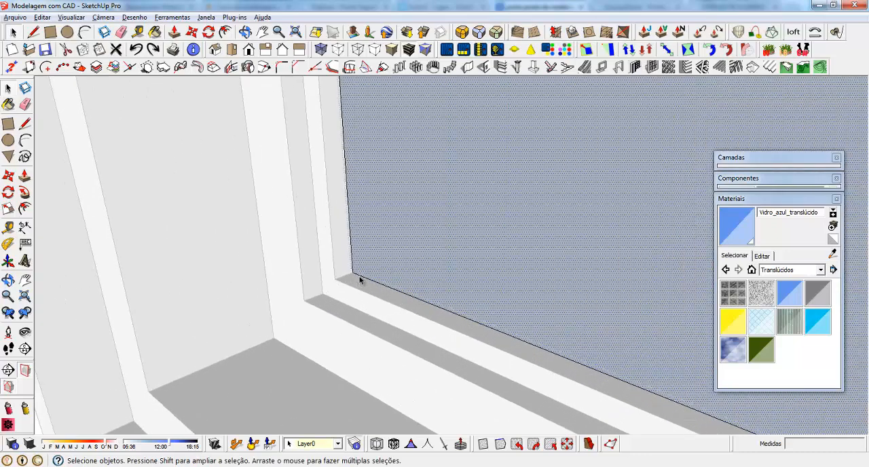
key("p")
left_click_drag(352, 275, 345, 279)
left_click(348, 279)
key("space")
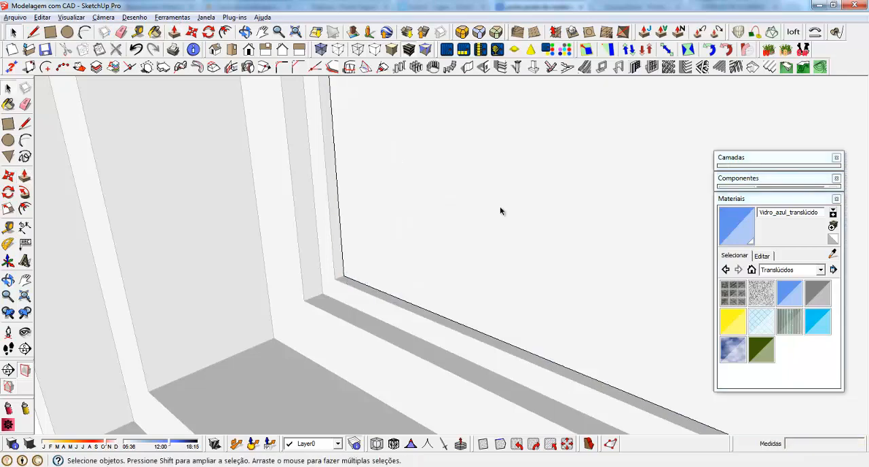
Reverse the inward-facing face of the glass pane and close its group
middle_click_drag(501, 206, 264, 221)
right_click(479, 202)
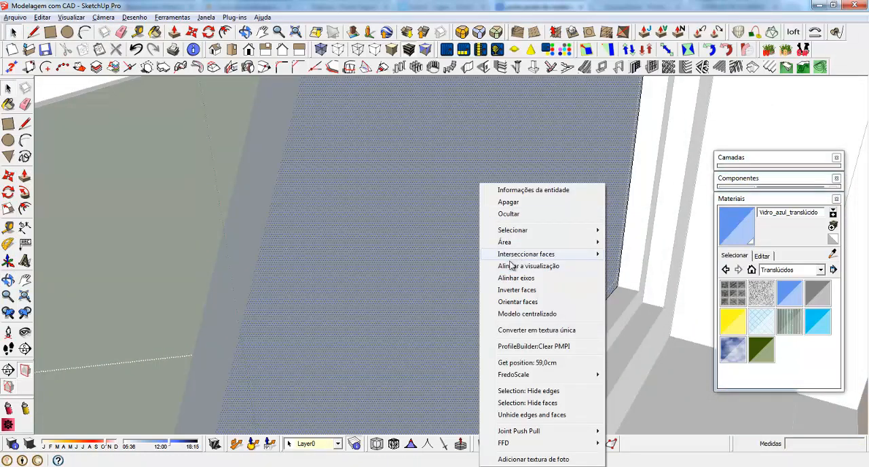
left_click(508, 287)
middle_click_drag(508, 285, 688, 238)
scroll(442, 270, "down", 4)
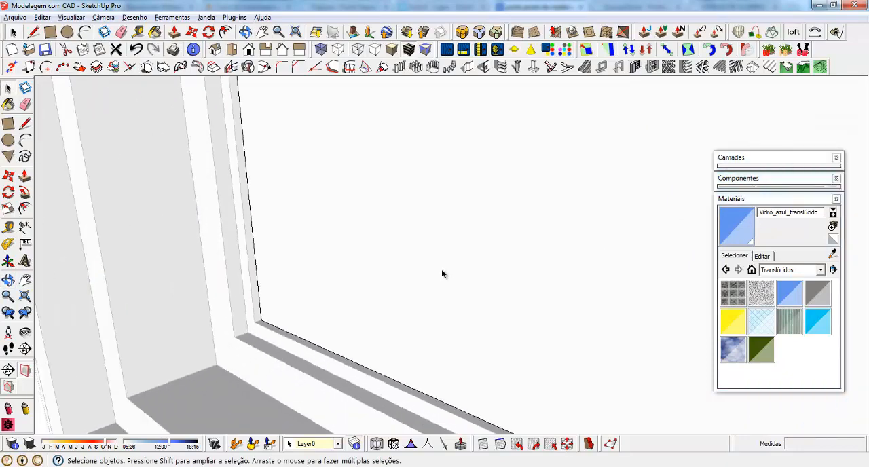
key("Escape")
Paint the whole glass pane group with Vidro_azul_translúcido
left_click(363, 264)
key("m")
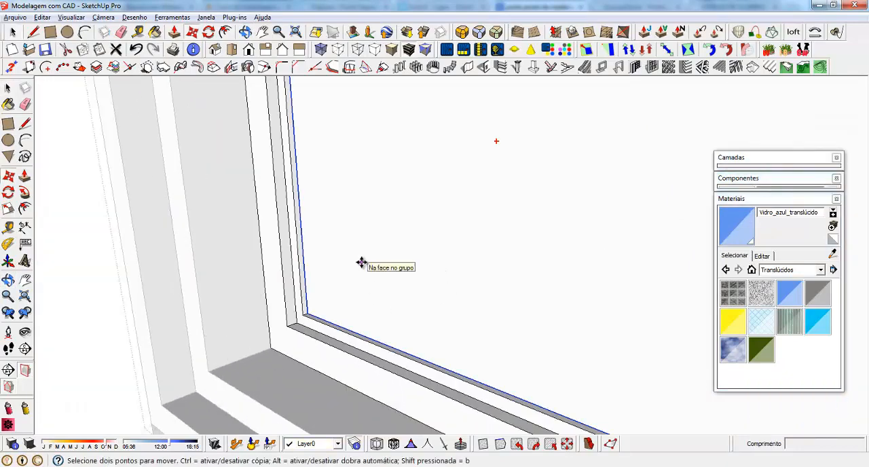
key("b")
left_click(357, 310)
Move the blue glass pane slightly further into the window frame and close the window component
key("space")
middle_click_drag(339, 312, 307, 318)
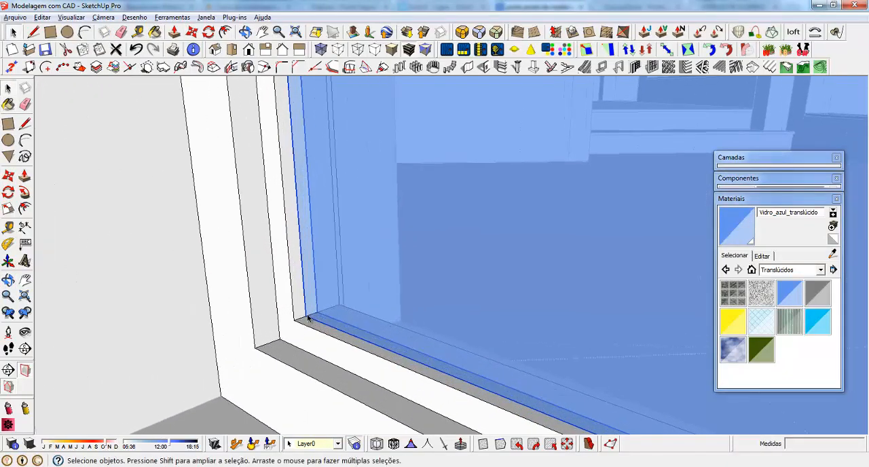
scroll(308, 319, "up", 2)
key("m")
left_click(306, 317)
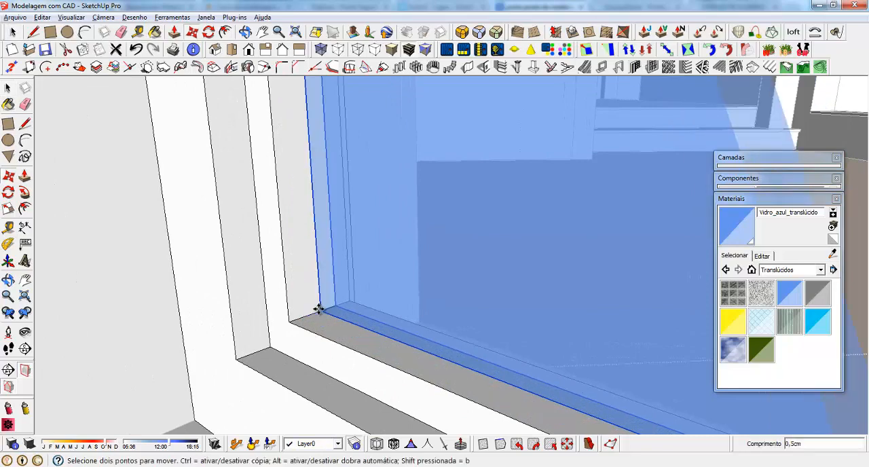
left_click(319, 310)
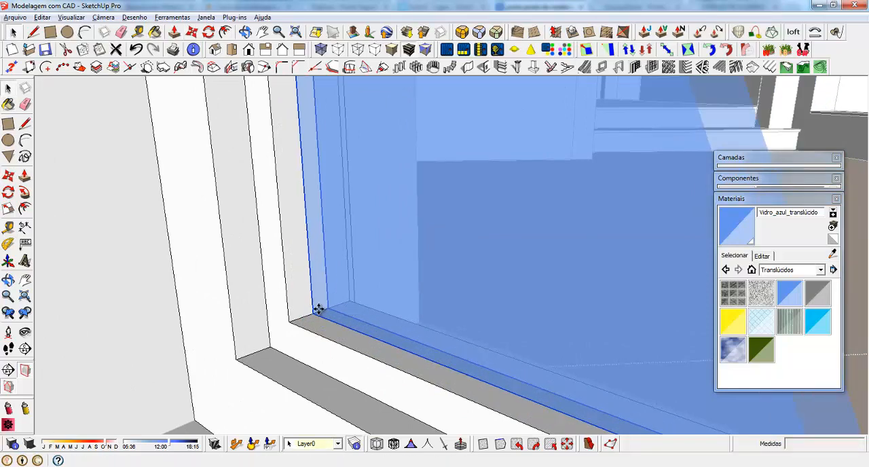
key("space")
middle_click_drag(316, 306, 344, 331)
scroll(344, 331, "down", 10)
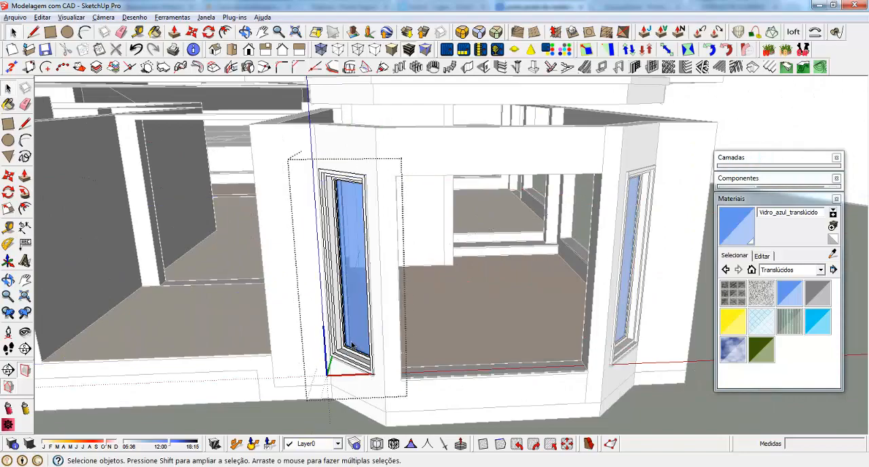
key("Escape")
Draw a rectangle about 170 x 176 cm across the wide front opening of the bay, down to the granite sill
middle_click_drag(367, 352, 483, 295)
key("r")
left_click(392, 171)
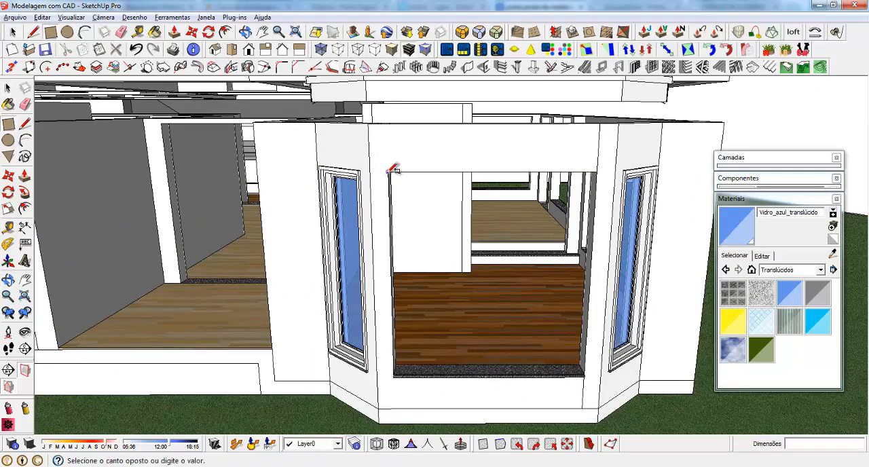
scroll(553, 340, "up", 4)
scroll(495, 248, "down", 2)
scroll(555, 326, "up", 2)
scroll(573, 361, "up", 1)
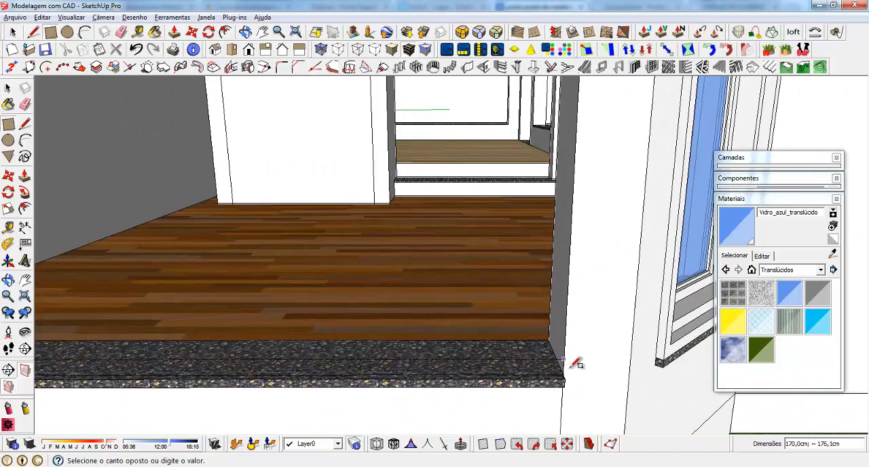
left_click(544, 369)
scroll(480, 402, "down", 1)
scroll(403, 361, "down", 5)
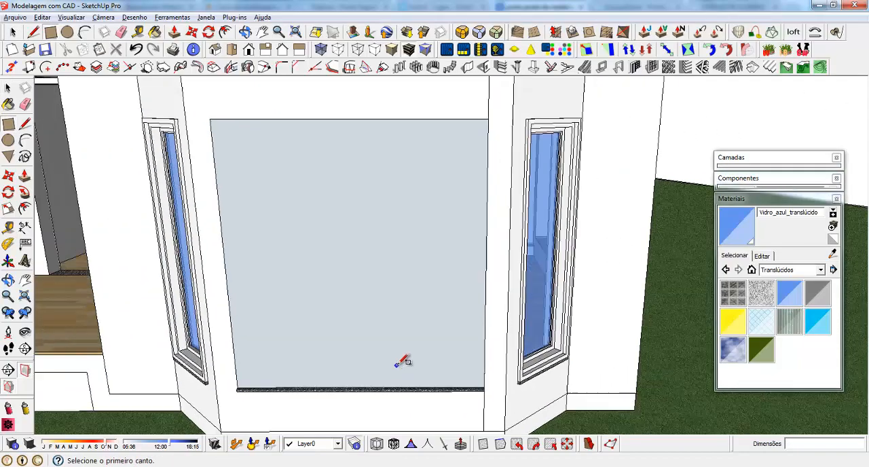
Reverse the new rectangle's face and turn the rectangle into a group
middle_click_drag(542, 265, 470, 235)
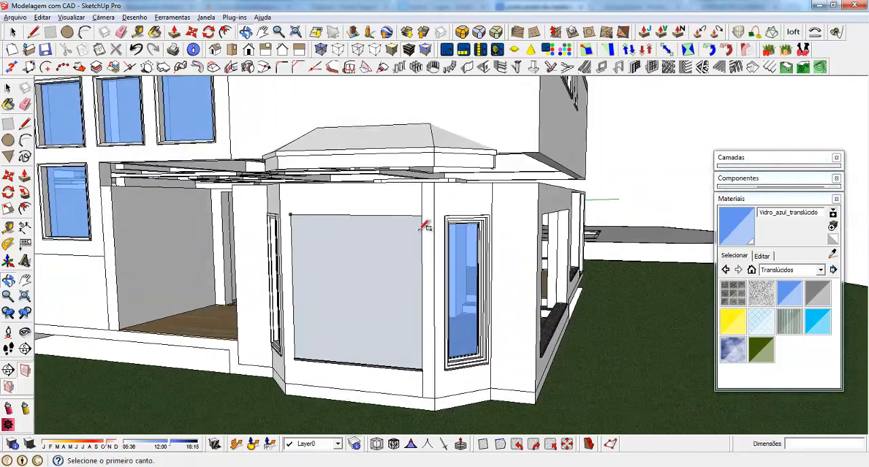
key("space")
right_click(330, 275)
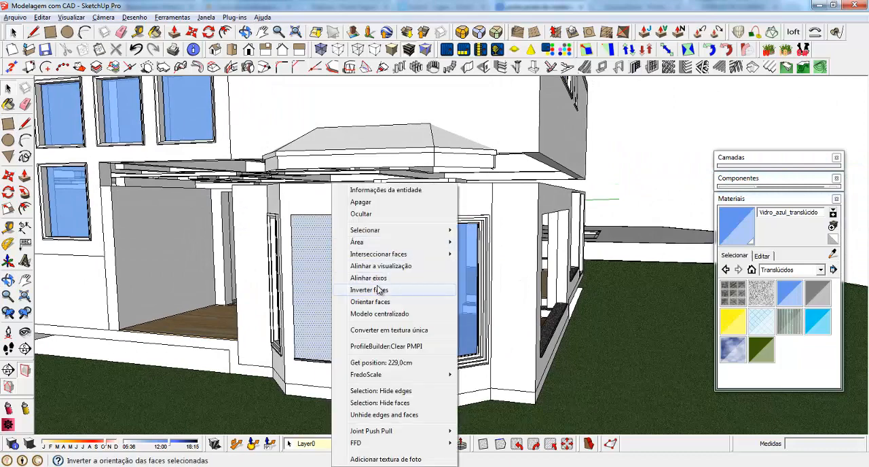
left_click(375, 291)
right_click(335, 249)
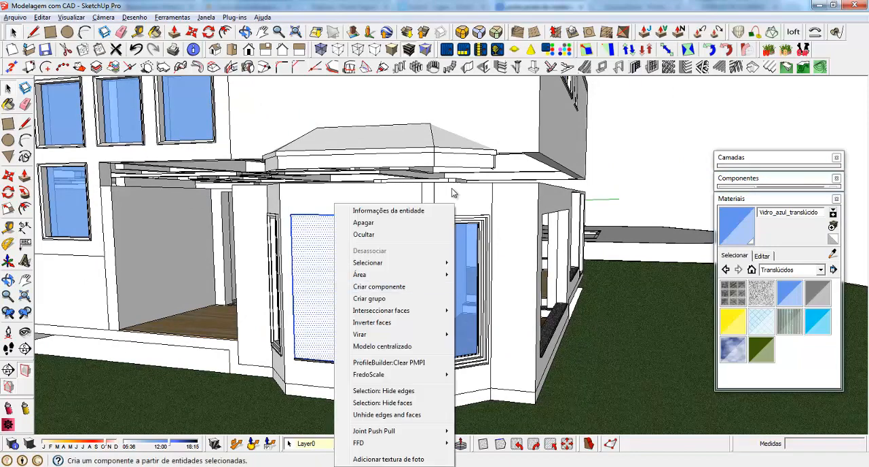
left_click(378, 301)
Measure the upper edge of the bay's wide front opening
middle_click_drag(438, 243, 248, 250)
scroll(297, 277, "down", 5)
mouse_move(297, 277)
middle_mouse_down()
mouse_move(121, 312)
mouse_move(186, 274)
mouse_move(132, 254)
mouse_move(229, 248)
mouse_move(297, 273)
middle_mouse_up()
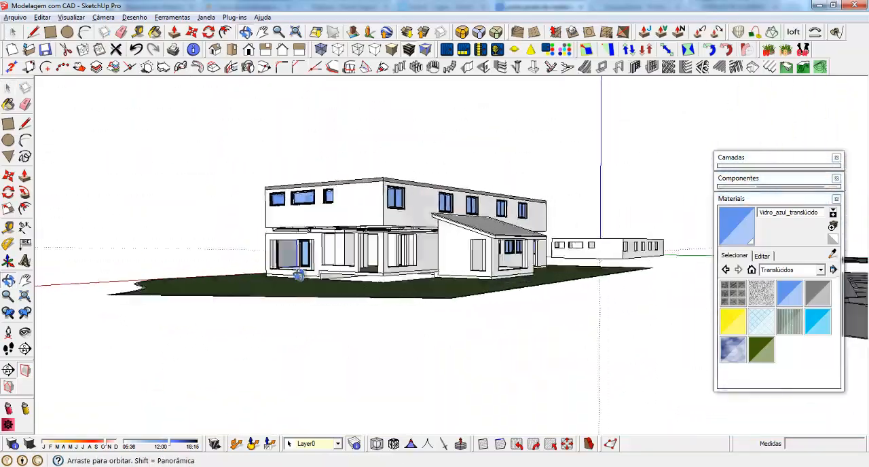
scroll(494, 274, "up", 5)
scroll(493, 273, "up", 4)
key("t")
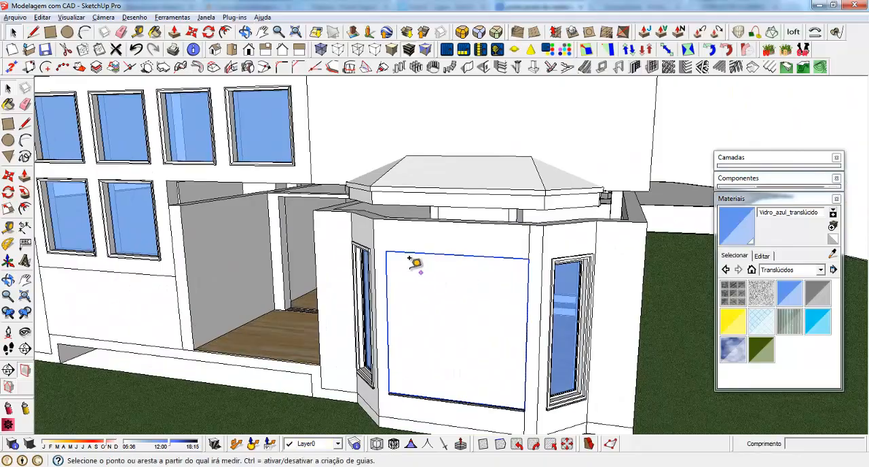
left_click(386, 251)
key("space")
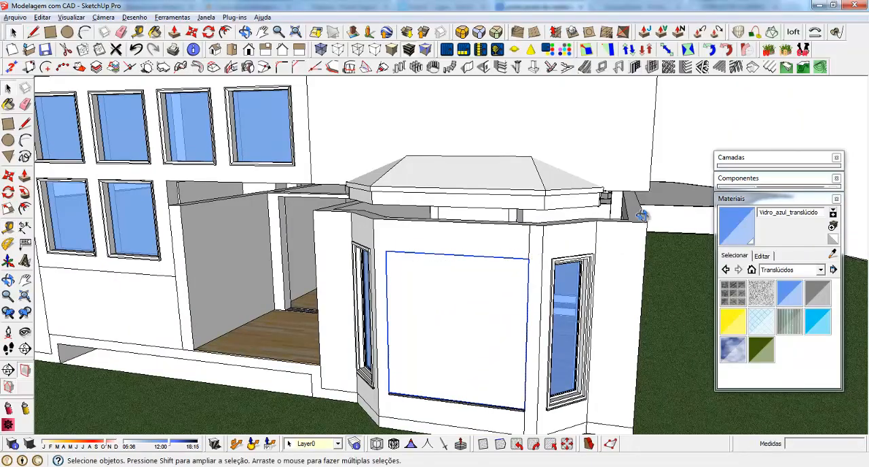
Measure the width of the side opening beneath the sloped roof on the other side of the house
middle_click_drag(530, 246, 333, 296)
scroll(333, 296, "down", 6)
middle_click_drag(482, 237, 97, 295)
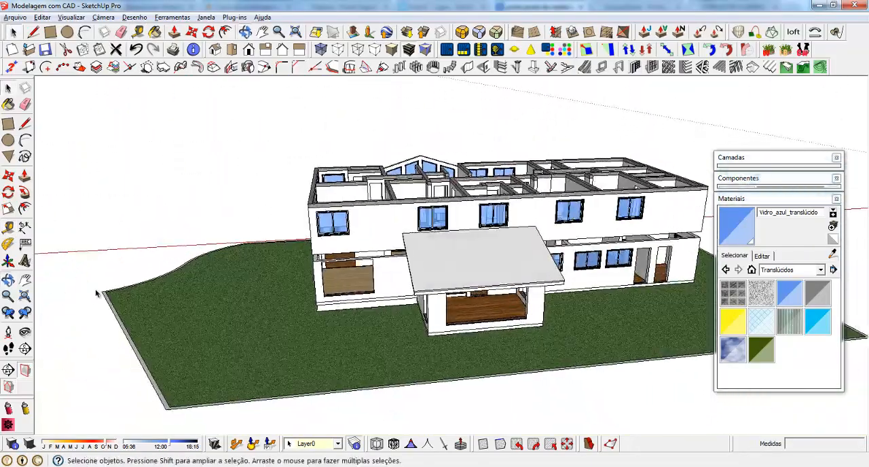
scroll(582, 262, "up", 4)
middle_click_drag(582, 263, 299, 217)
scroll(299, 218, "up", 4)
scroll(300, 217, "up", 3)
key("t")
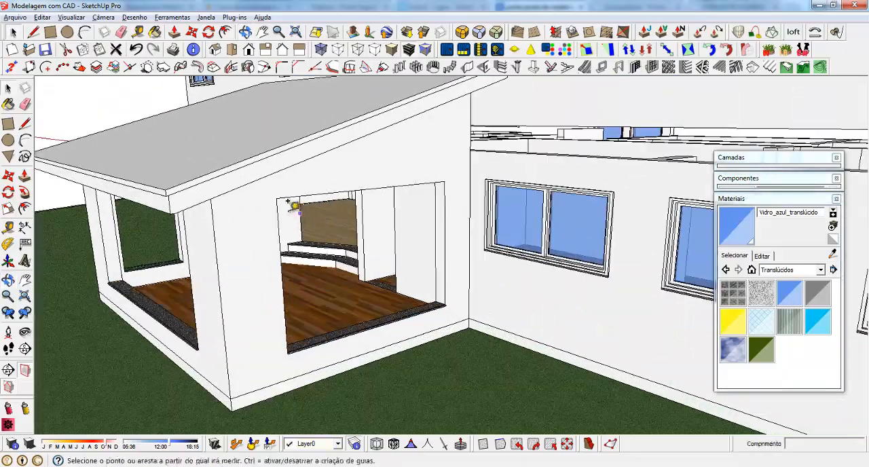
left_click(279, 195)
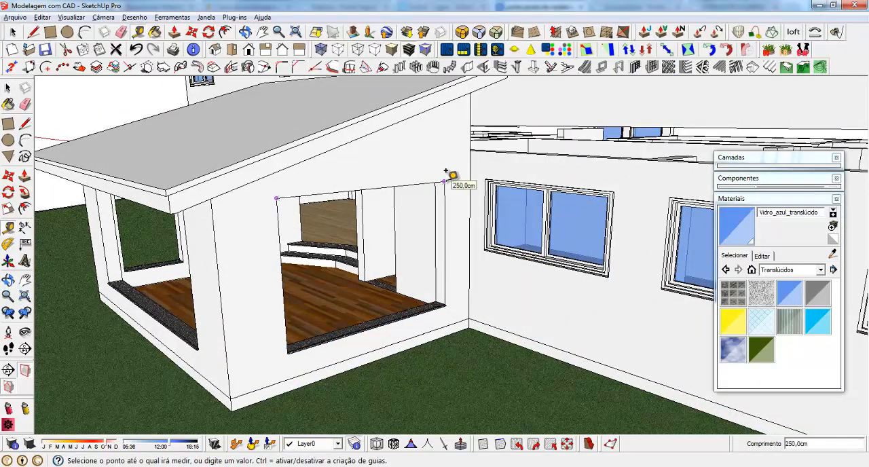
key("space")
Create a recessed/extruded window frame on the bay panel: depth 22 cm, width 6 cm, recess depth and width 3 cm, location back
scroll(538, 305, "down", 5)
middle_click_drag(537, 305, 510, 248)
scroll(448, 258, "up", 5)
scroll(424, 266, "up", 4)
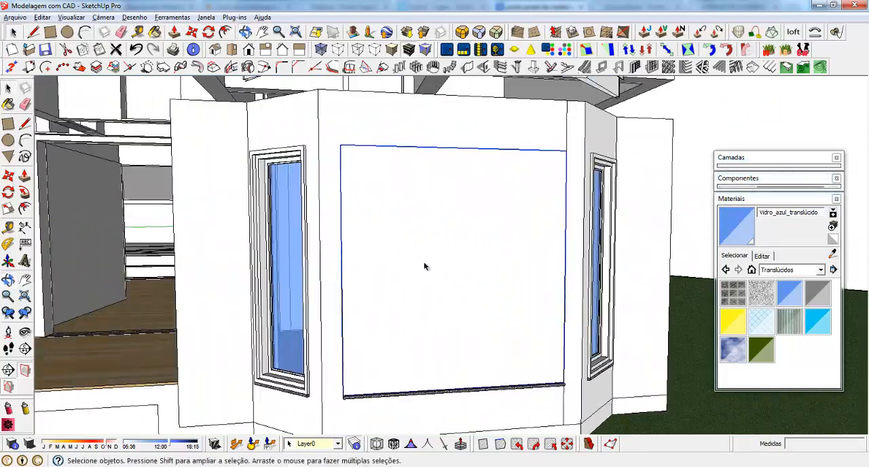
middle_click_drag(424, 266, 463, 253)
left_click(602, 66)
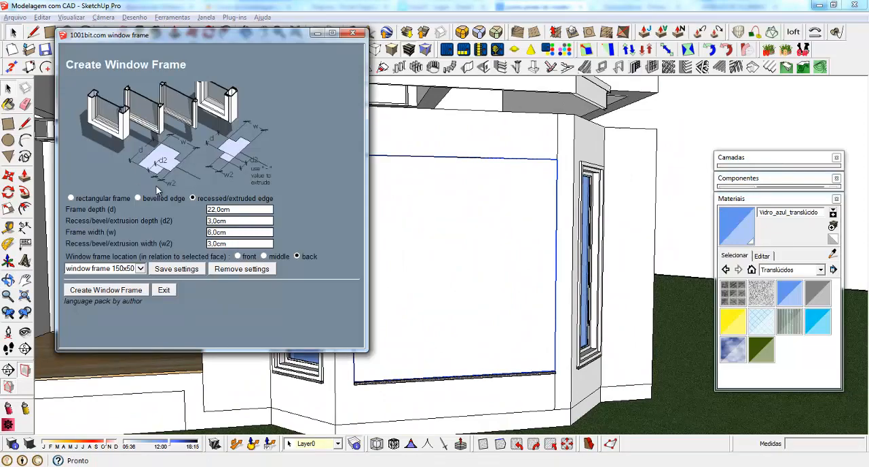
left_click(89, 292)
Move the new bay window frame 2 cm outward from the wall face
middle_click_drag(544, 362, 526, 394)
scroll(526, 401, "up", 5)
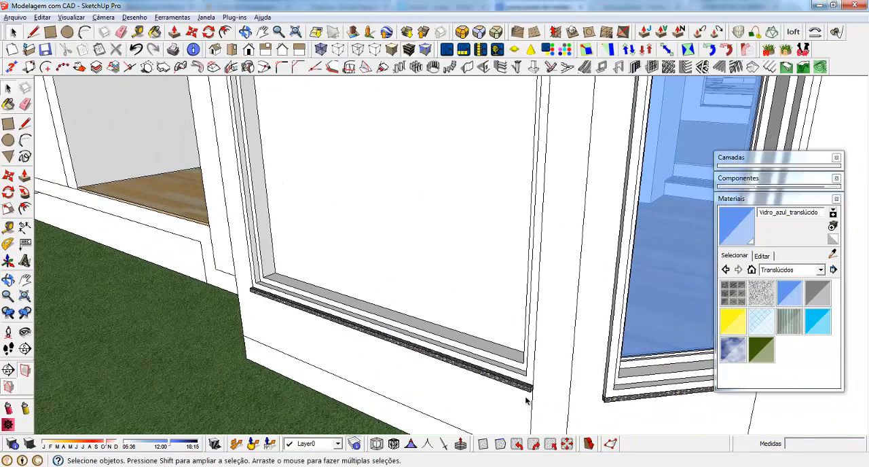
scroll(527, 398, "up", 1)
left_click(532, 384)
key("m")
left_click(532, 386)
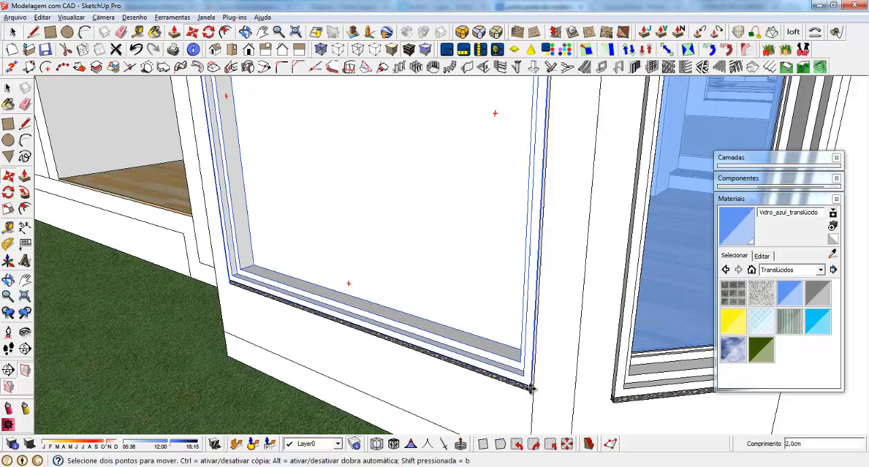
scroll(392, 409, "down", 1)
middle_click_drag(347, 381, 519, 334)
scroll(350, 432, "down", 4)
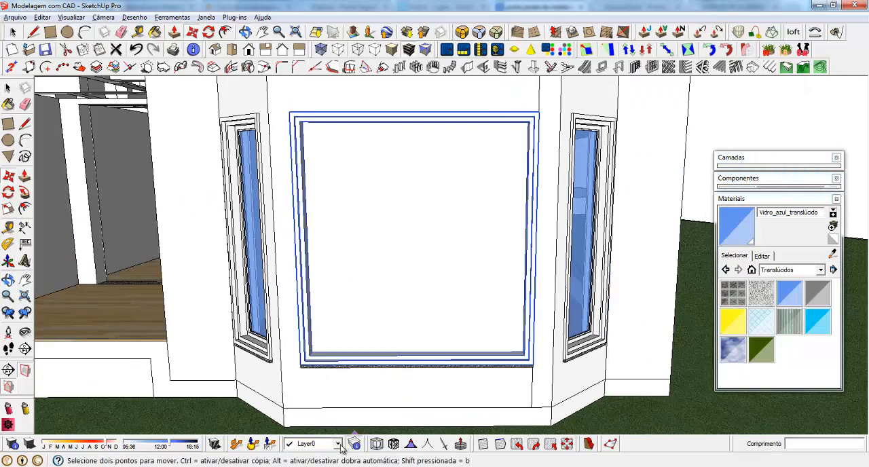
Divide the panel inside the bay's wide window frame into two equal halves with a vertical line between edge midpoints
key("space")
double_click(354, 258)
left_click(353, 257)
middle_click_drag(404, 286, 385, 208)
double_click(364, 234)
key("l")
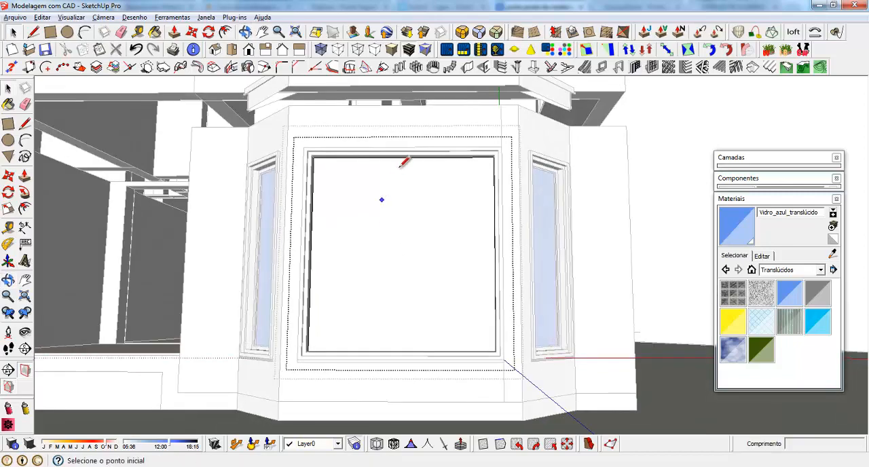
scroll(405, 158, "up", 2)
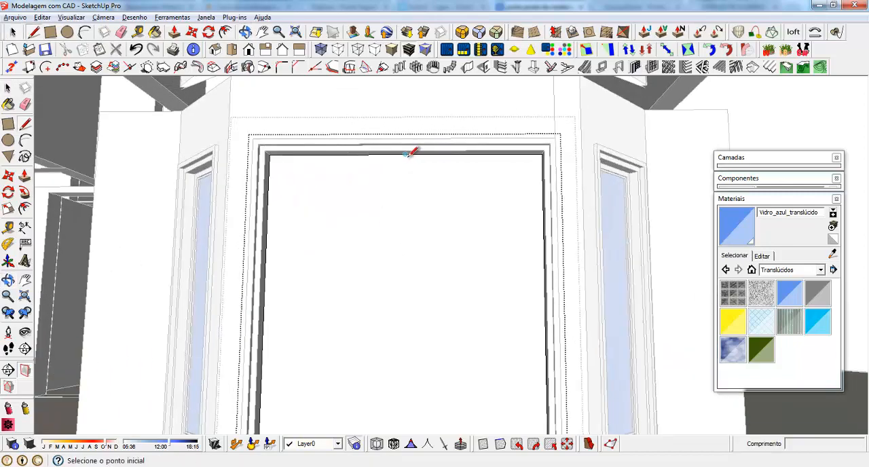
left_click(406, 155)
scroll(405, 187, "down", 3)
middle_click_drag(408, 174, 402, 335)
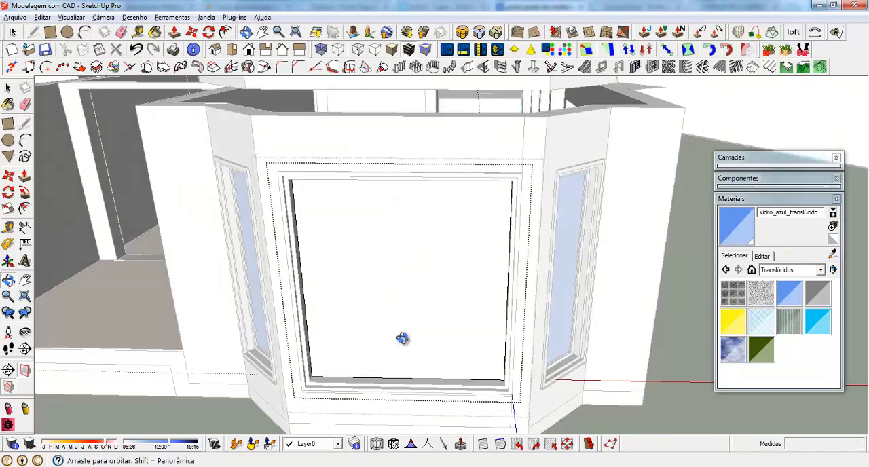
scroll(411, 360, "up", 4)
left_click(406, 365)
key("space")
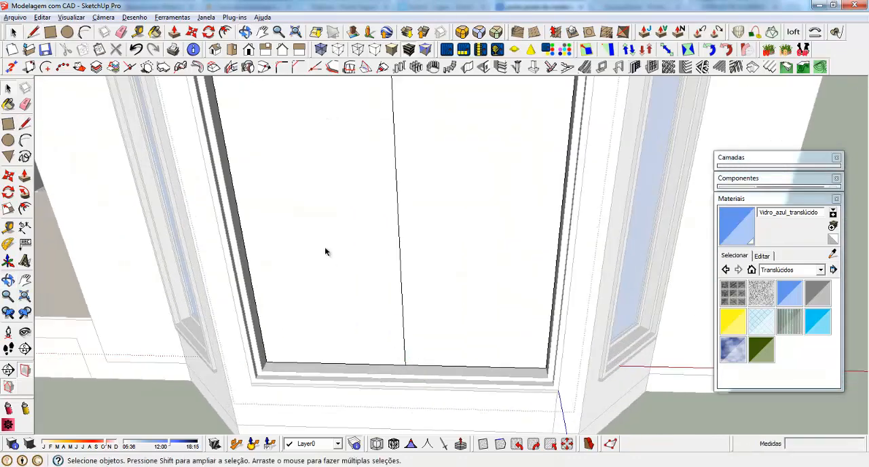
Make the left and right halves of the divided window panel into separate groups
left_click(323, 250)
right_click(324, 251)
left_click(404, 227)
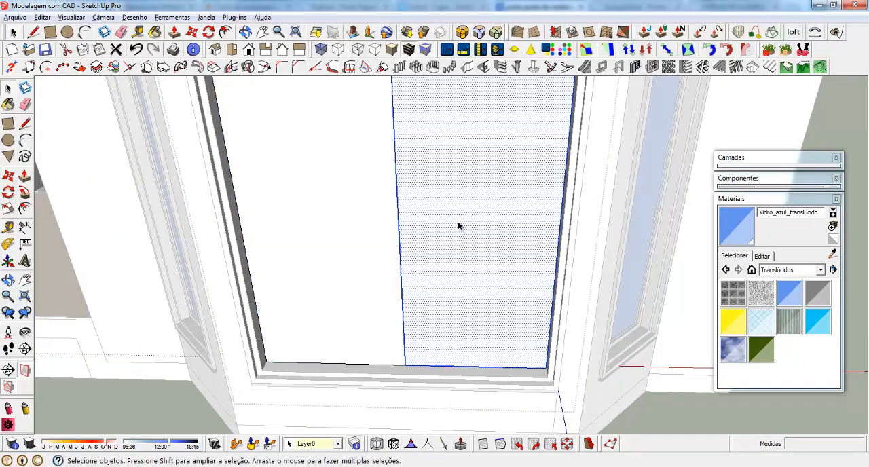
right_click(460, 237)
left_click(512, 301)
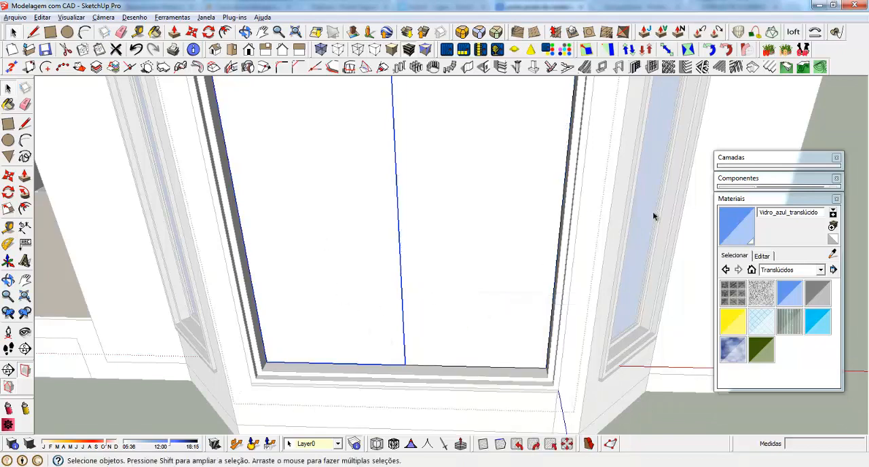
Create one-row, one-column recessed/extruded panels in both halves: frame depth and width 4 cm, recess depth and width 1 cm, the right one located back
left_click(653, 68)
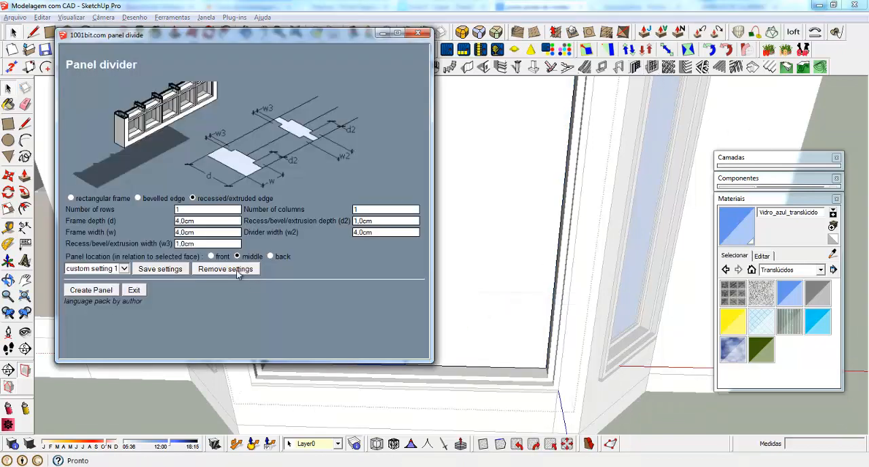
left_click(90, 294)
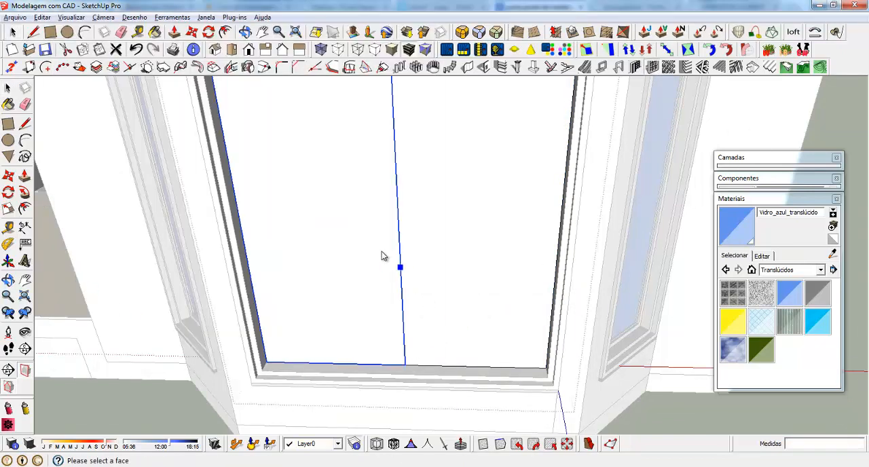
left_click(461, 239)
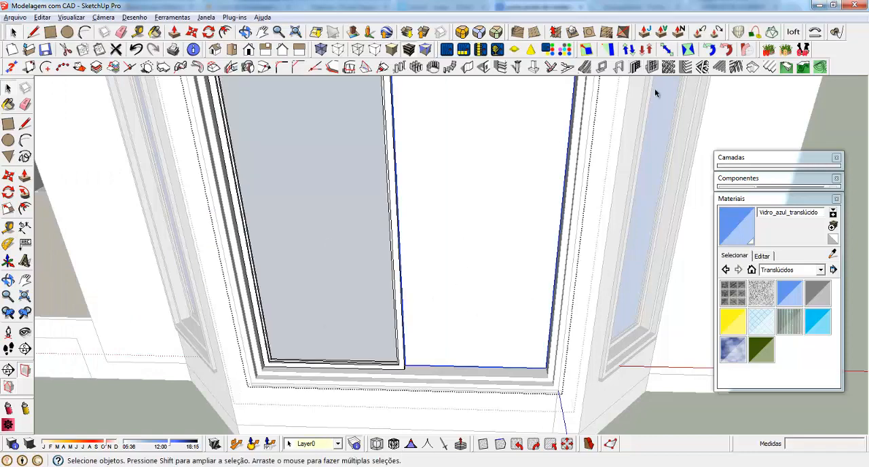
left_click(652, 68)
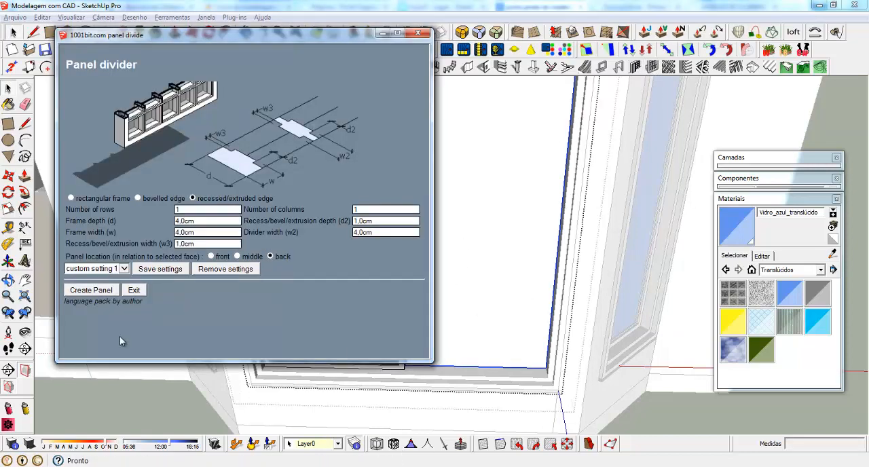
left_click(85, 292)
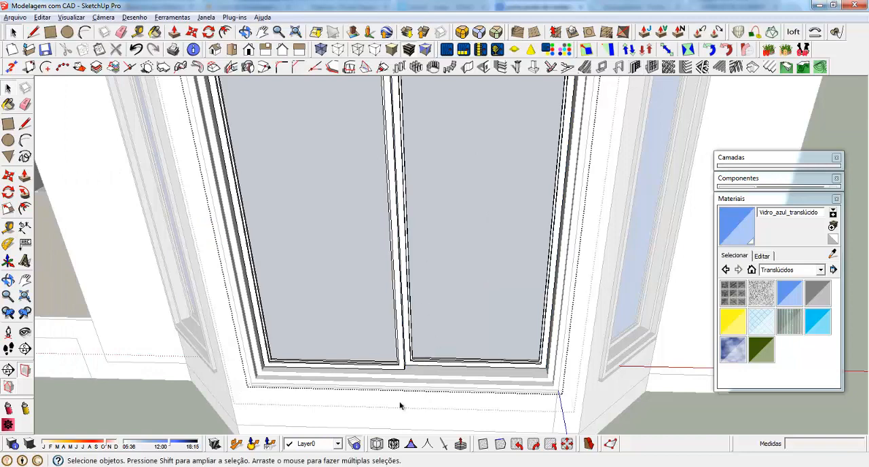
Move the left window panel 1 cm sideways toward the right panel
left_click(397, 369)
scroll(458, 381, "up", 4)
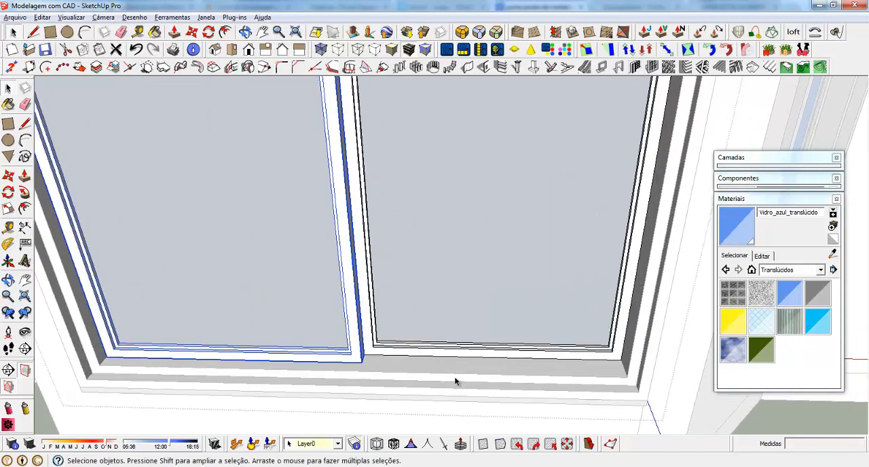
middle_click_drag(458, 380, 394, 364)
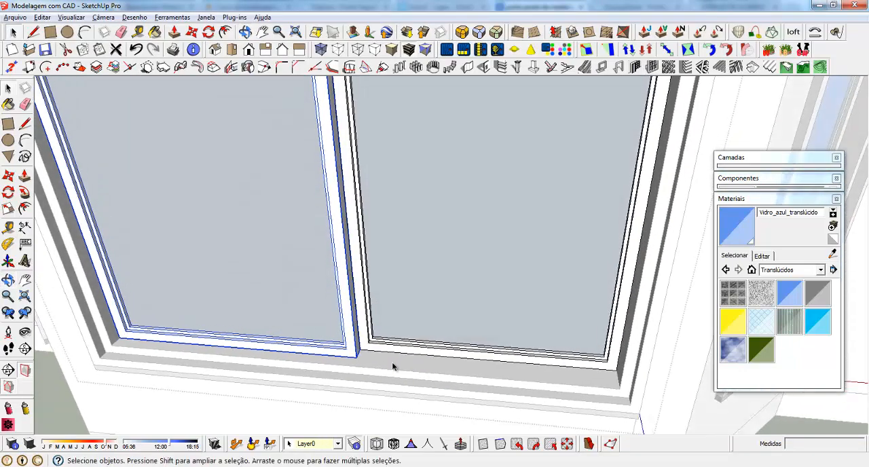
scroll(388, 361, "up", 2)
key("m")
left_click(356, 349)
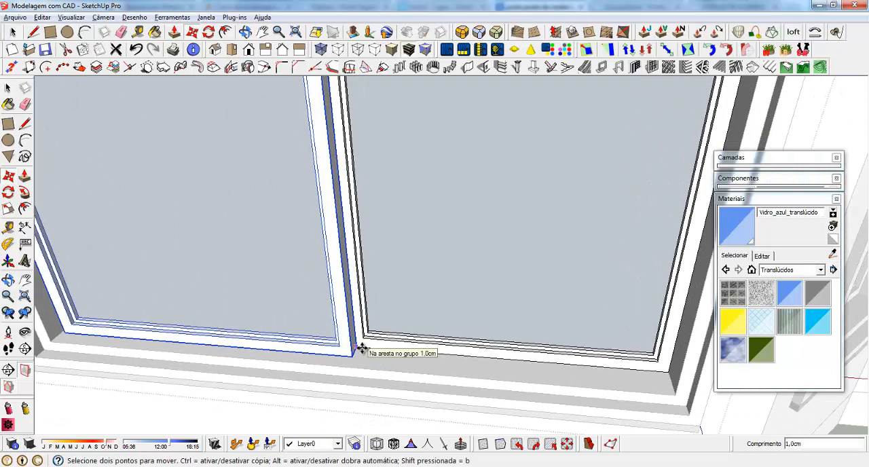
left_click(362, 349)
key("space")
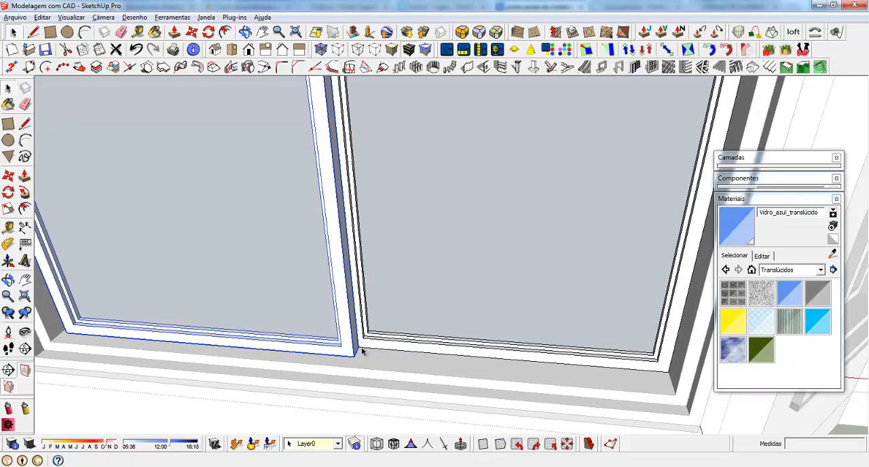
Move the right window panel 1.5 cm sideways toward the left panel
left_click(360, 350)
key("m")
left_click(469, 367)
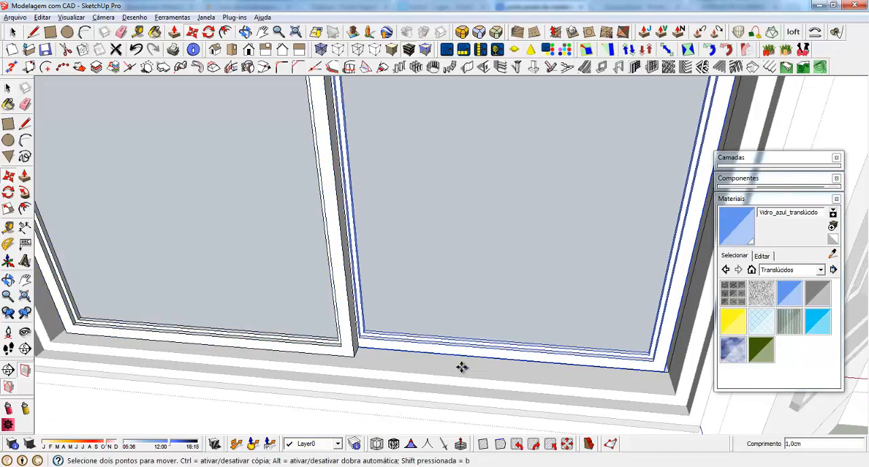
type("1,5")
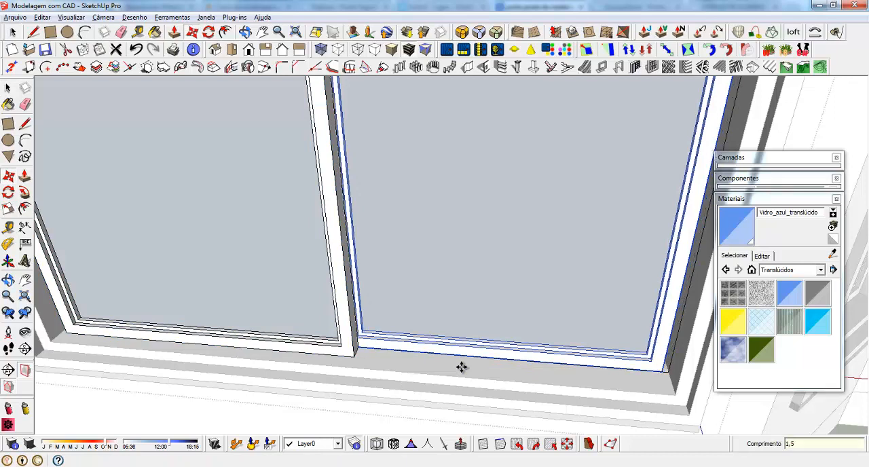
key("Return")
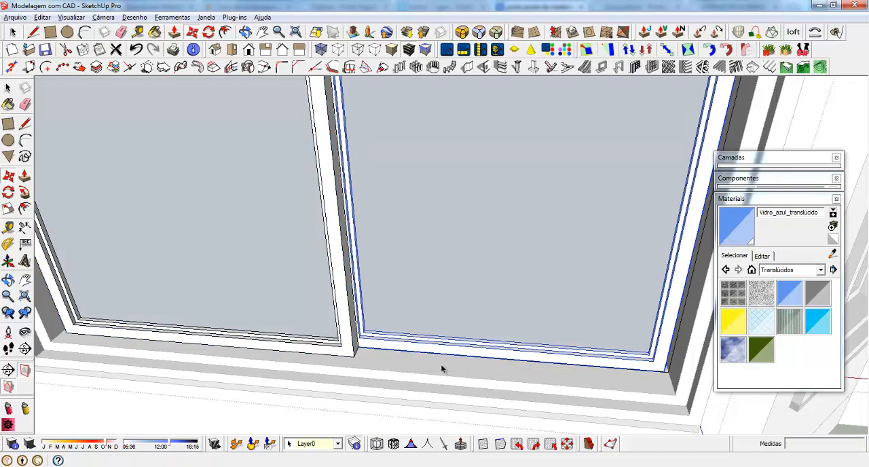
Move the left window panel 1 cm away from the right panel toward the frame's side
left_click(358, 356)
key("m")
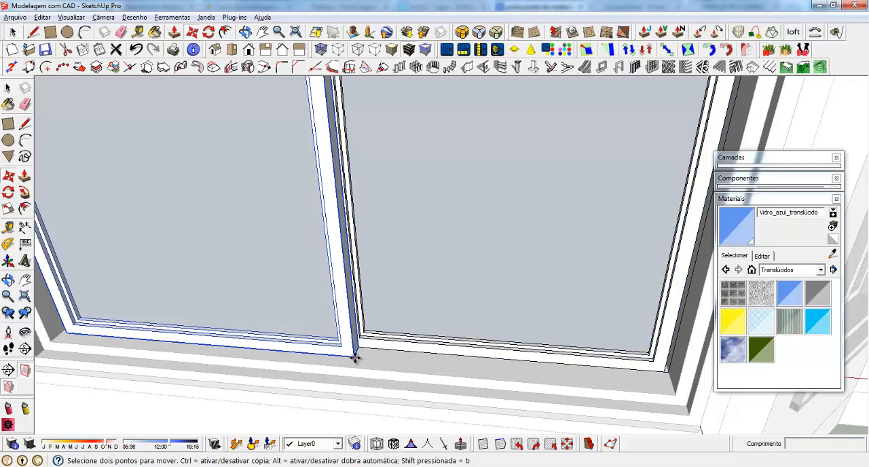
left_click(355, 357)
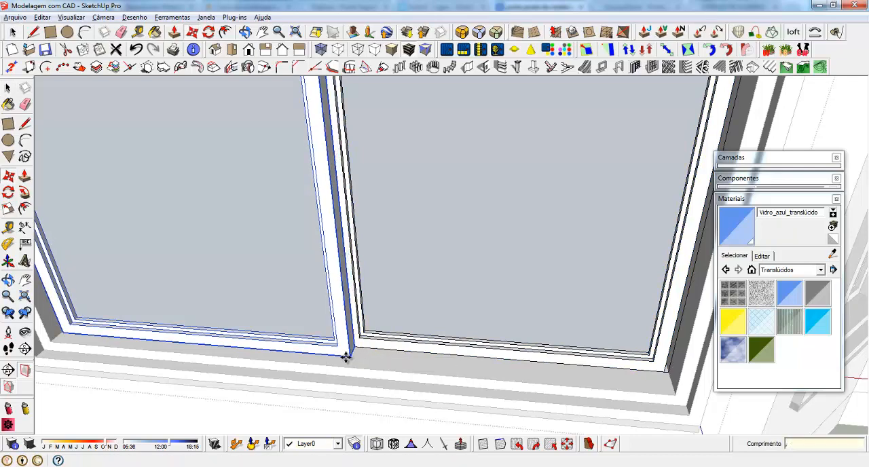
type("1")
key("Return")
key("space")
Scale both window panels together horizontally so that they span the inner width of the frame
scroll(453, 350, "down", 4)
middle_click_drag(304, 302, 351, 320)
left_click(472, 351, "shift")
scroll(446, 380, "down", 4)
scroll(322, 300, "up", 4)
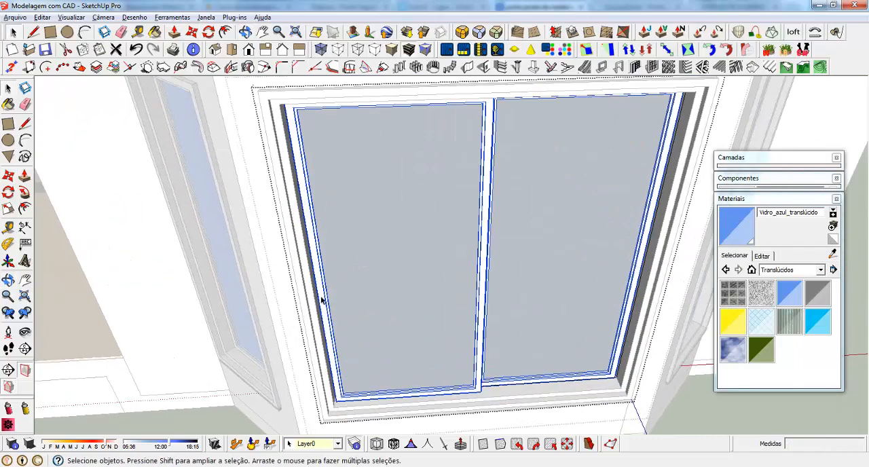
key("s")
left_click_drag(314, 277, 316, 297)
scroll(291, 307, "down", 4)
scroll(475, 290, "up", 4)
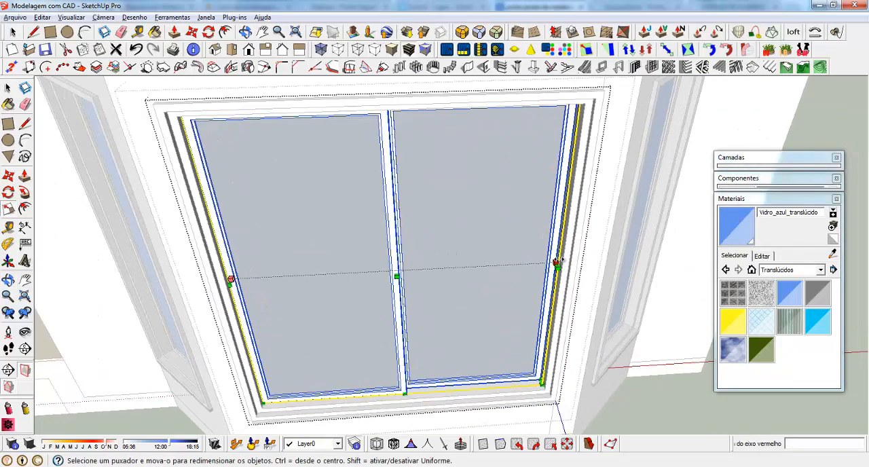
left_click_drag(557, 263, 560, 283)
middle_click_drag(360, 360, 274, 261)
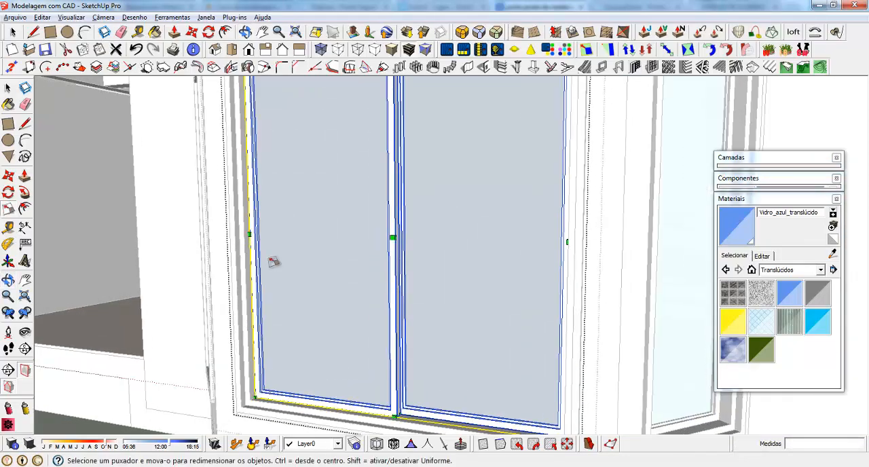
scroll(330, 326, "down", 5)
key("space")
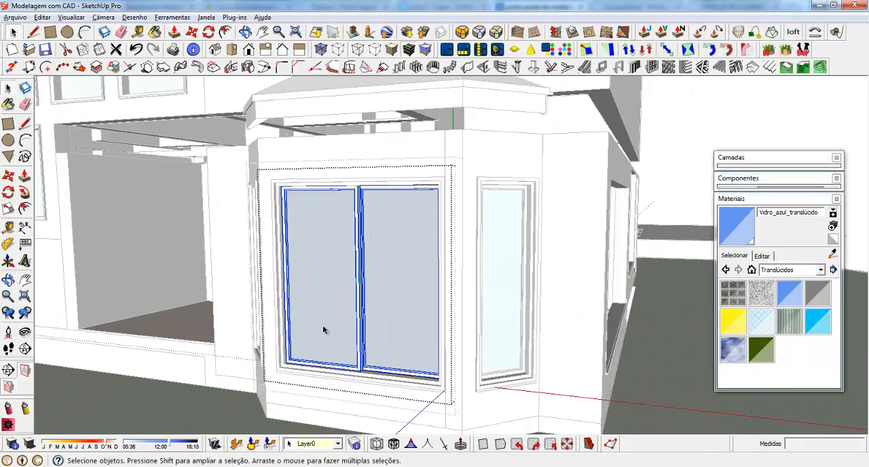
Paint the glass face of the bay window's left panel with Vidro_azul_translúcido
scroll(324, 330, "up", 3)
double_click(317, 246)
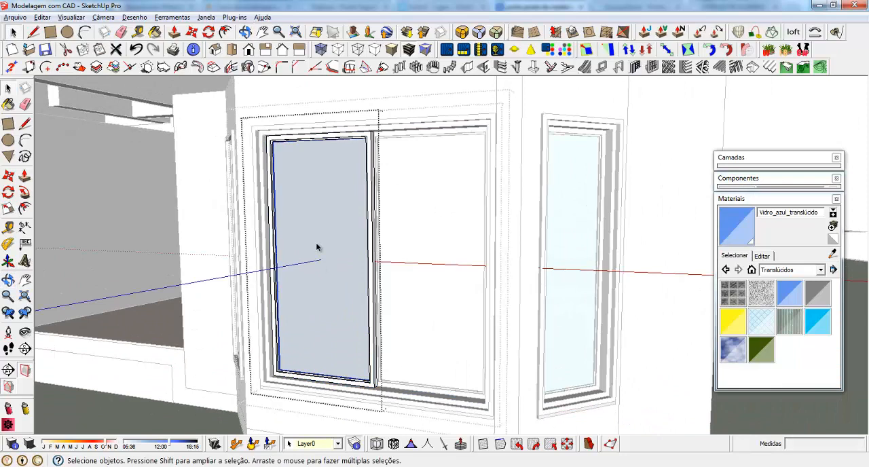
key("b")
left_click(316, 250)
key("space")
left_click(430, 222)
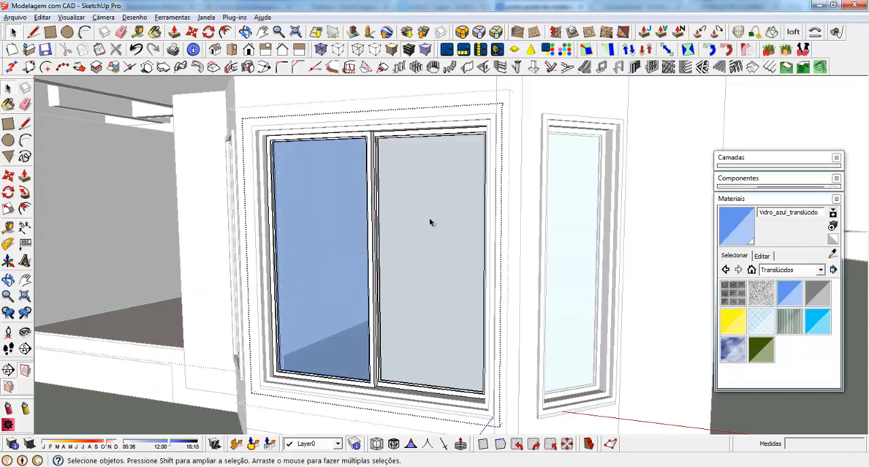
Paint the glass face of the bay window's right panel with Vidro_azul_translúcido and leave the group
double_click(427, 226)
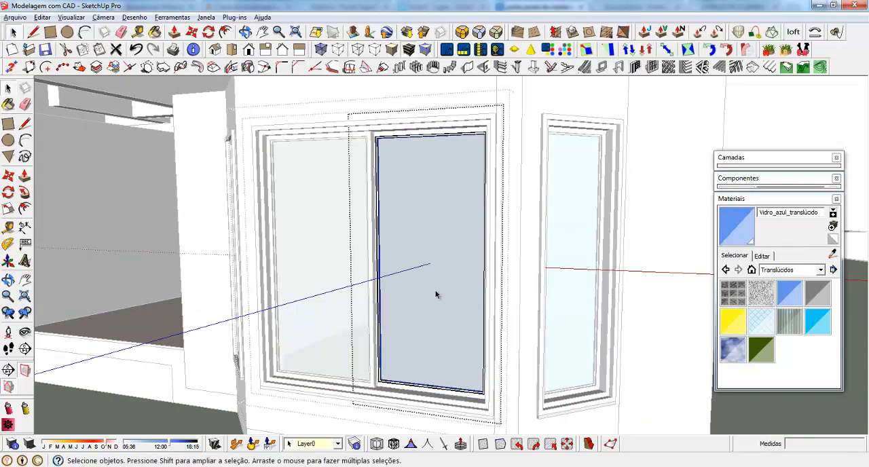
key("b")
left_click(407, 239)
key("space")
left_click(333, 303)
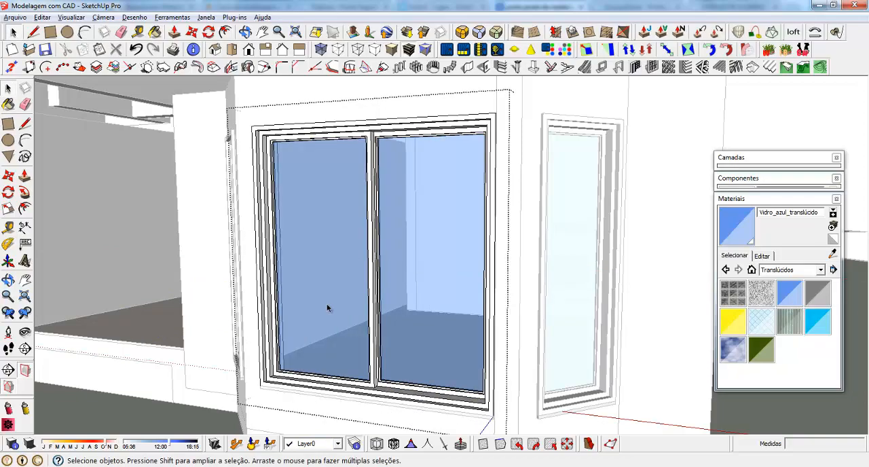
Draw a rectangle closing the wide ground-floor opening in the wall next to the bay, from corner to opposite corner
scroll(272, 415, "down", 8)
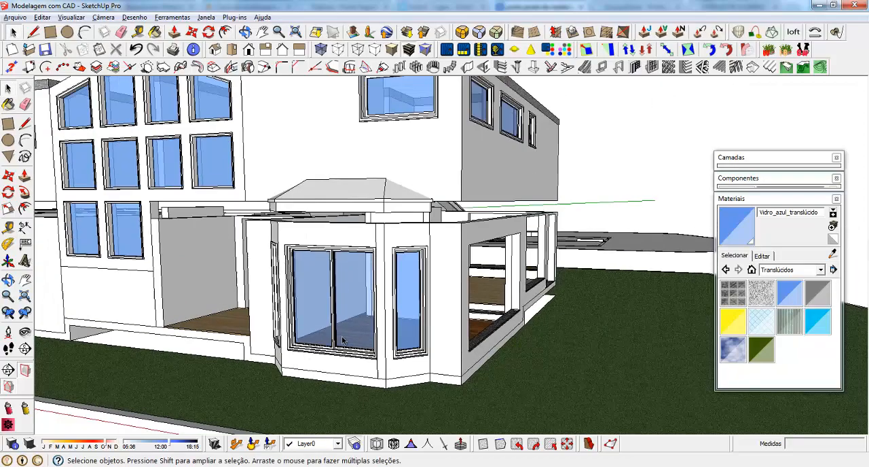
middle_click_drag(343, 340, 215, 249)
scroll(216, 247, "up", 4)
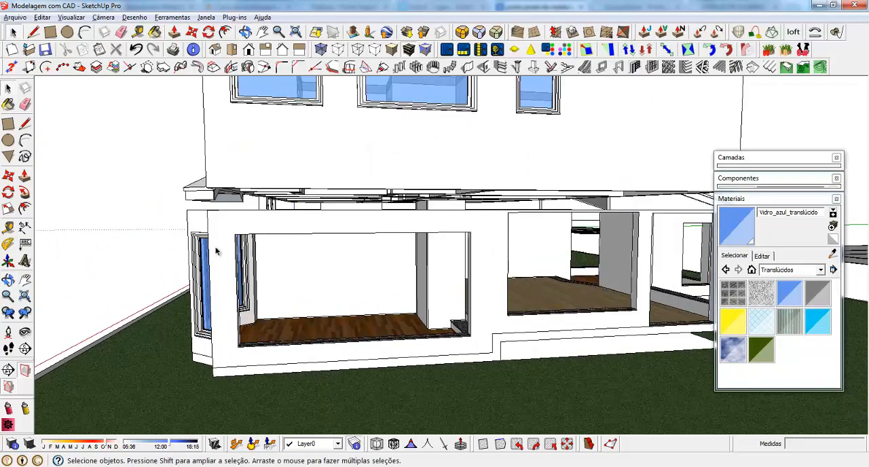
scroll(215, 249, "up", 2)
key("r")
left_click(241, 224)
scroll(561, 354, "up", 5)
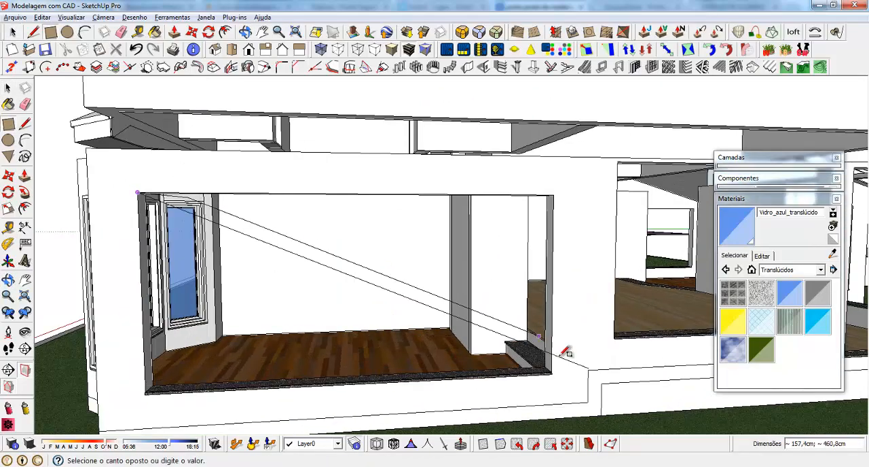
left_click(548, 383)
Make the new rectangular face over the wide ground-floor opening into a group
scroll(600, 353, "down", 4)
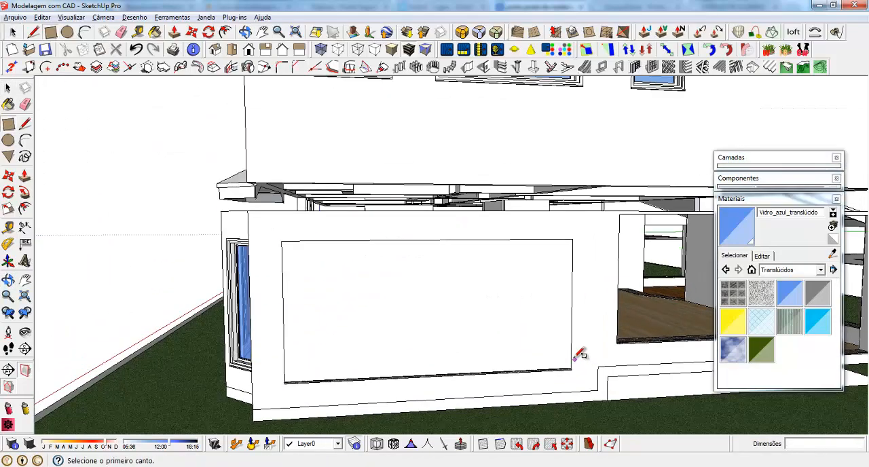
middle_click_drag(575, 356, 507, 332)
key("space")
left_click(371, 290)
right_click(371, 289)
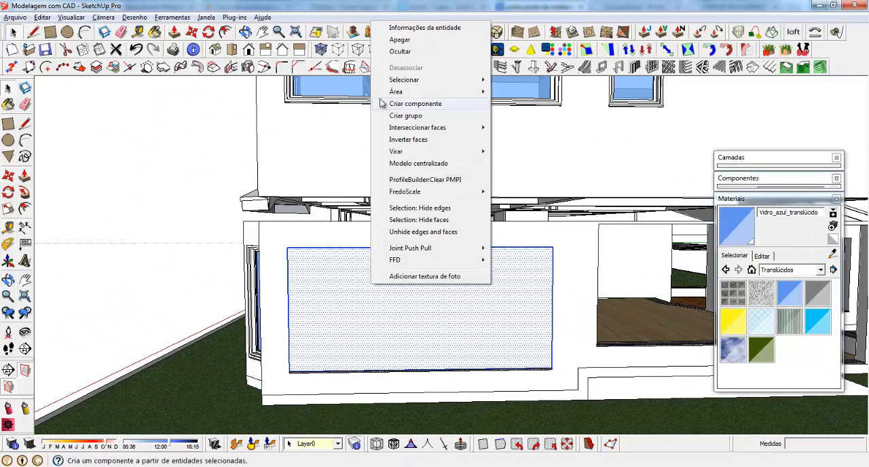
left_click(418, 118)
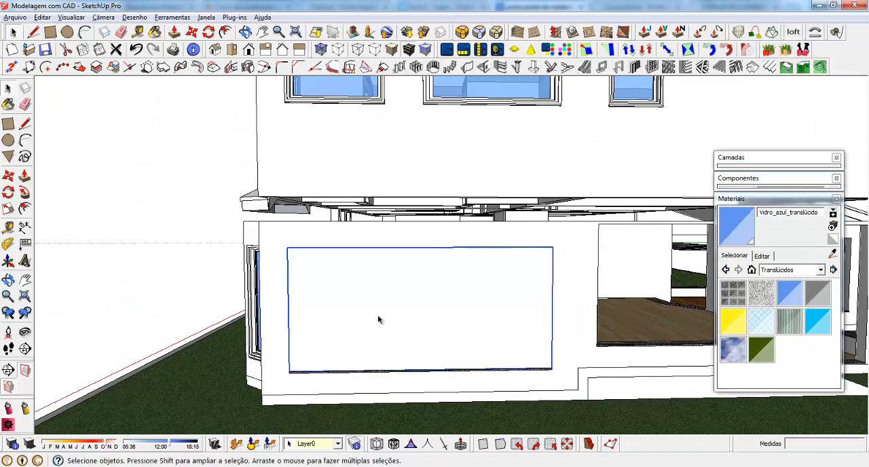
Create a recessed/extruded window frame on the wide face, located at the back, with 22 cm depth, 6 cm width and 3 cm recess depth and width
left_click(620, 71)
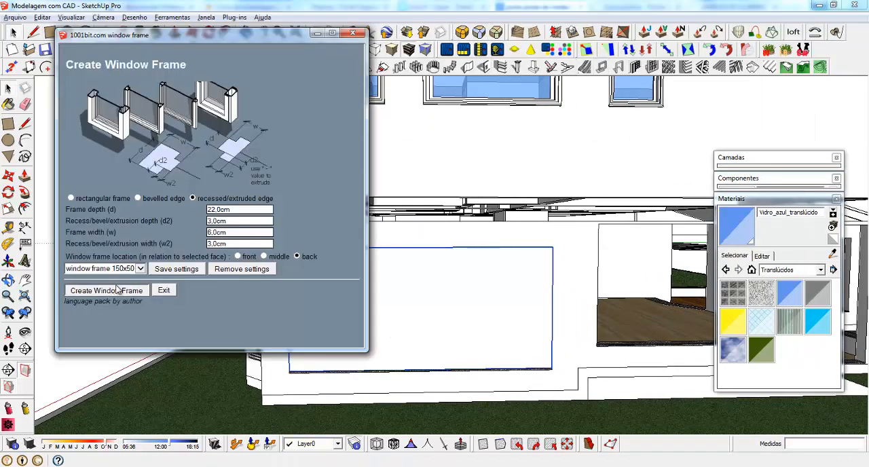
left_click(114, 288)
left_click(385, 303)
middle_click_drag(318, 370, 402, 408)
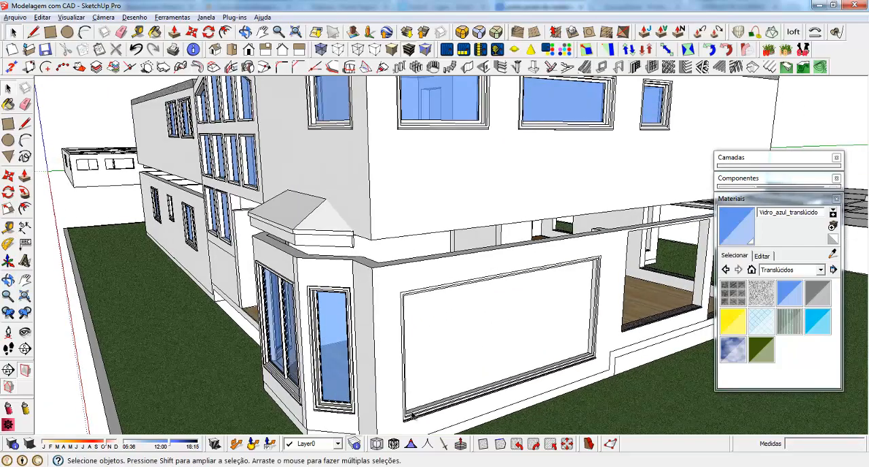
scroll(402, 408, "up", 5)
left_click(398, 395)
scroll(394, 384, "up", 4)
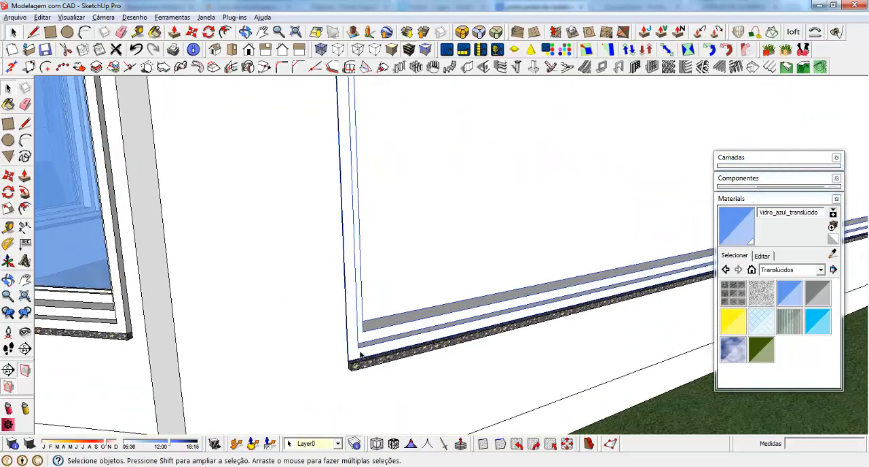
key("m")
scroll(351, 359, "down", 8)
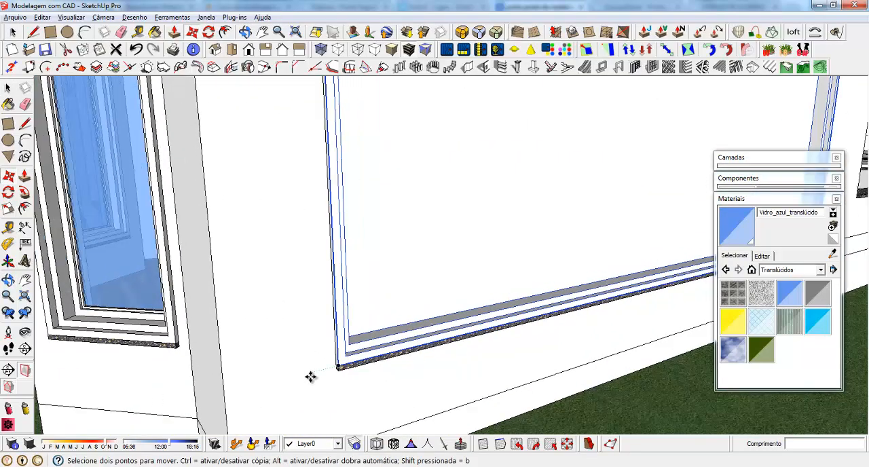
middle_click_drag(411, 367, 287, 312)
key("space")
Open the wide window's group and the group nested inside it for editing
double_click(377, 244)
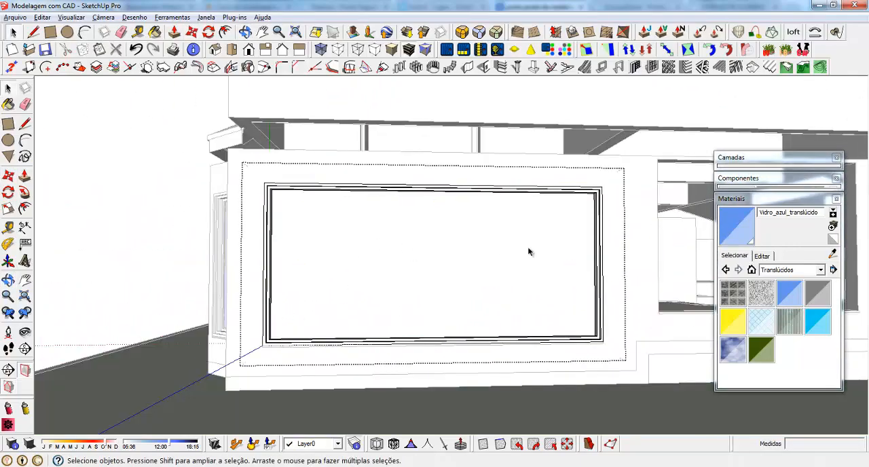
middle_click_drag(527, 246, 371, 247)
left_click(484, 288)
middle_click_drag(485, 289, 397, 297)
double_click(330, 244)
scroll(398, 301, "up", 2)
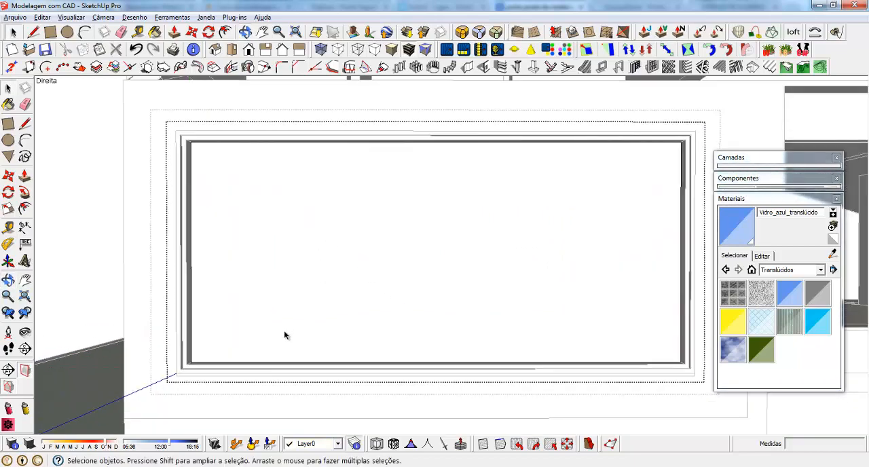
Measure the inner width of the wide window frame along its bottom edge
key("t")
left_click(191, 350)
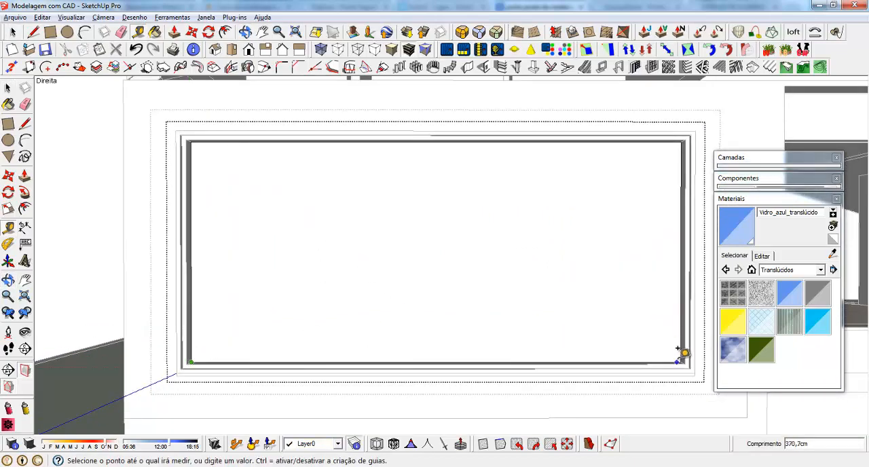
key("space")
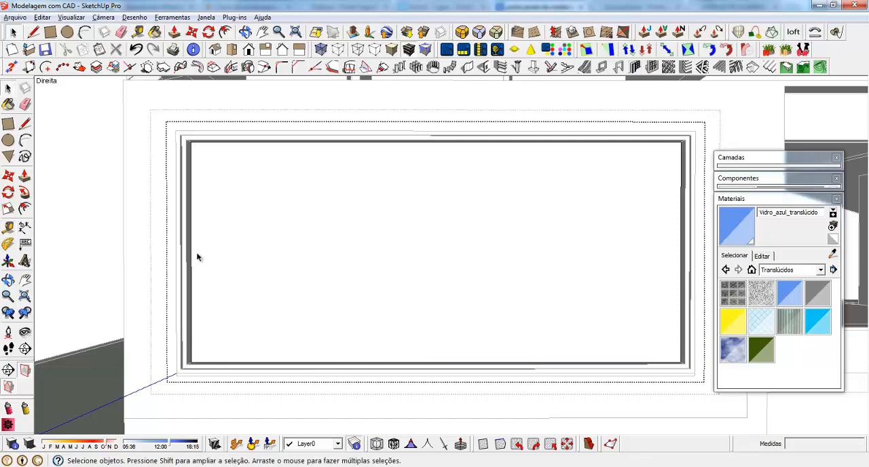
Copy the left and right inner edges of the wide window's face inward by 124 cm to divide it into three panes
key("m")
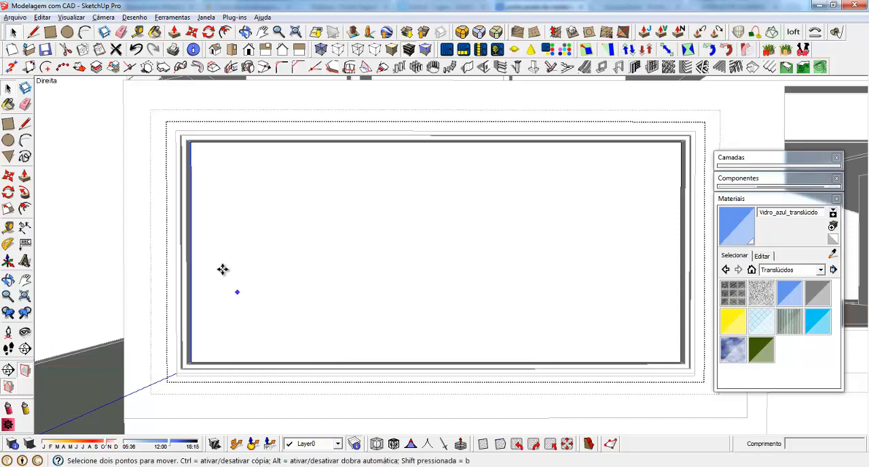
left_click(195, 243)
left_click(243, 245)
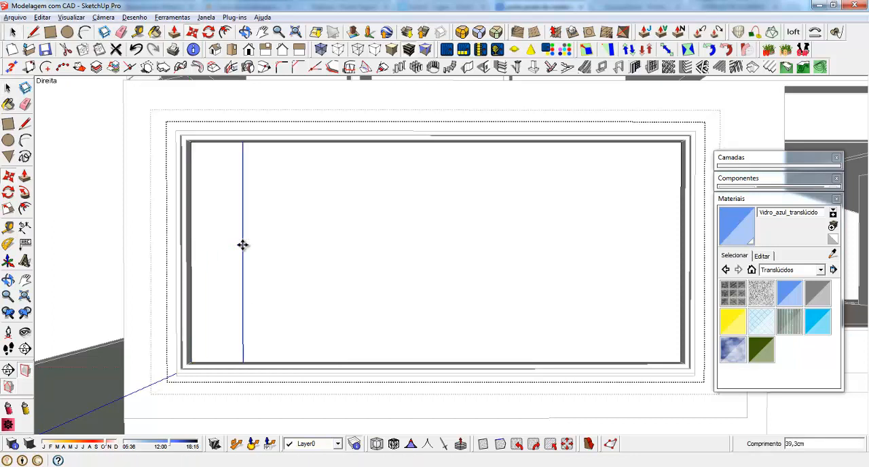
key("Return")
key("space")
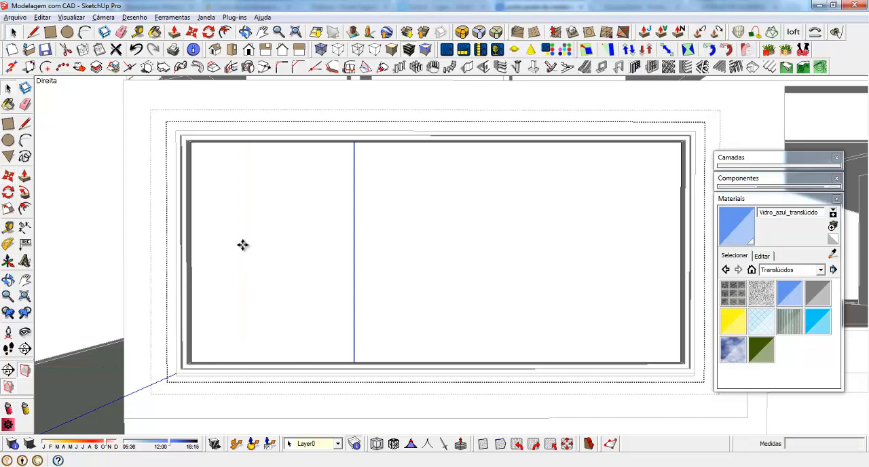
left_click(737, 200)
left_click(678, 228)
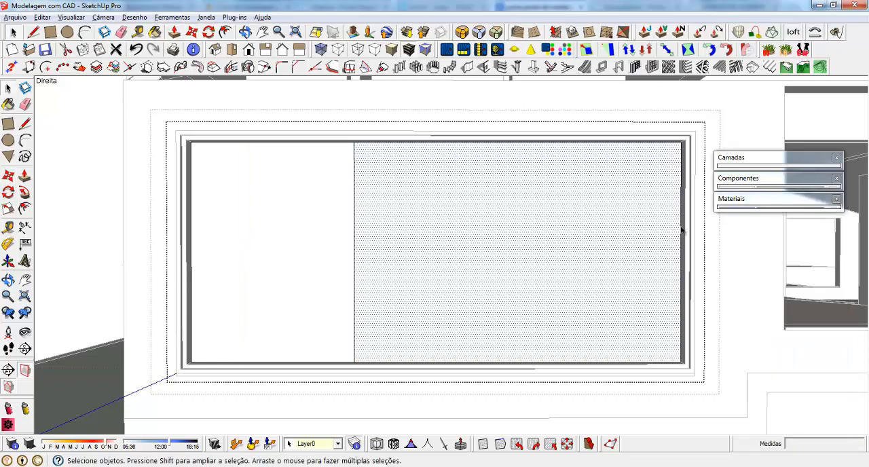
left_click(681, 231)
key("m")
key("ctrl")
left_click(678, 248)
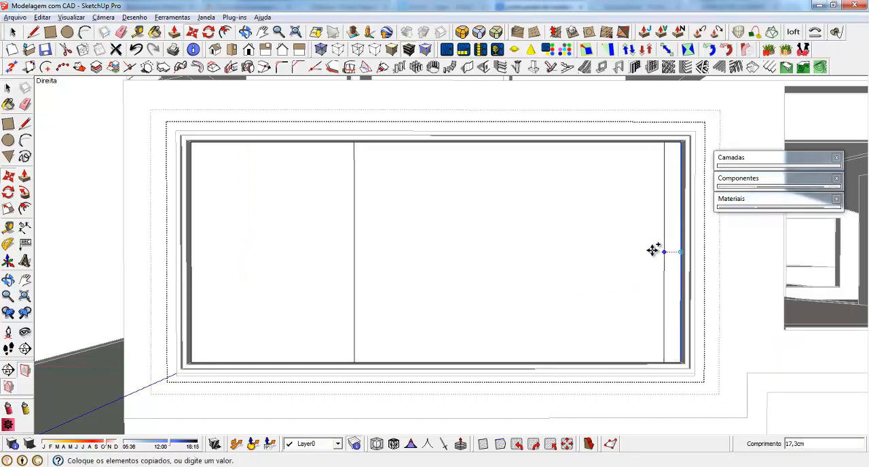
left_click(578, 252)
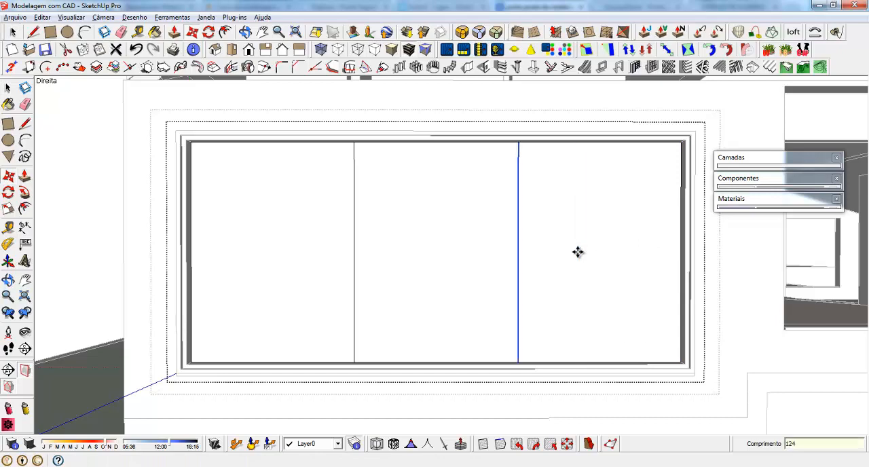
Make each of the three pane faces, left, middle and right, into its own group
key("space")
left_click(246, 206)
right_click(246, 207)
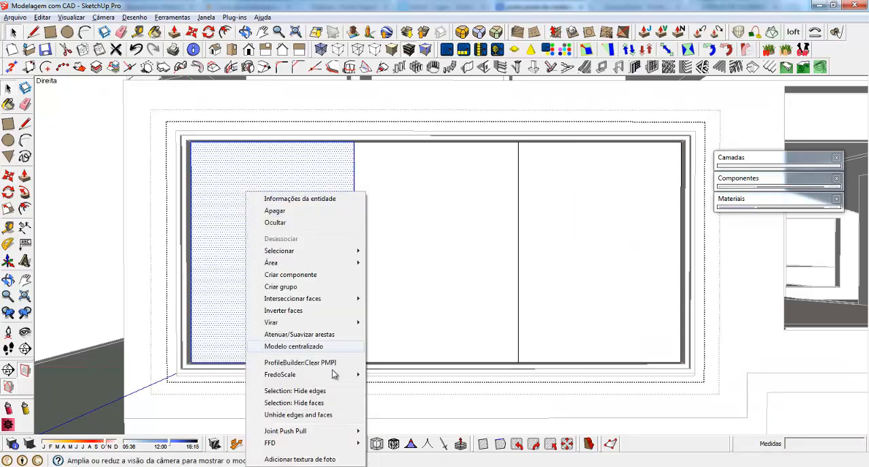
left_click(452, 219)
right_click(423, 217)
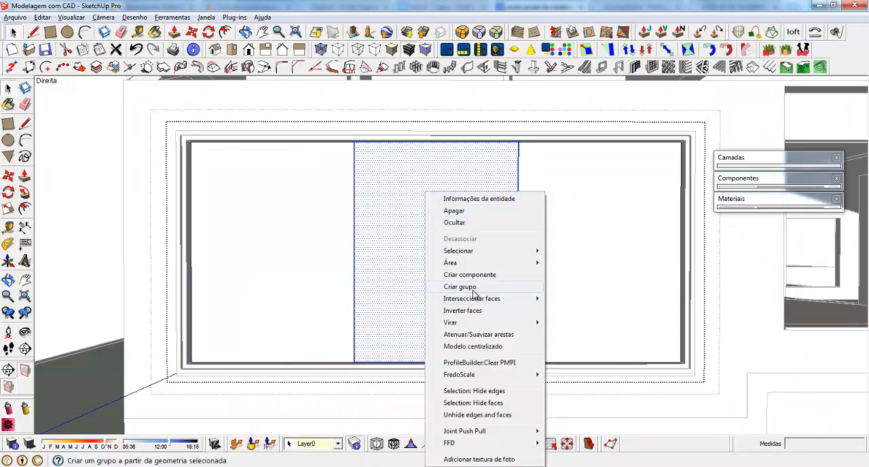
left_click(563, 210)
left_click(564, 213)
right_click(564, 213)
left_click(599, 298)
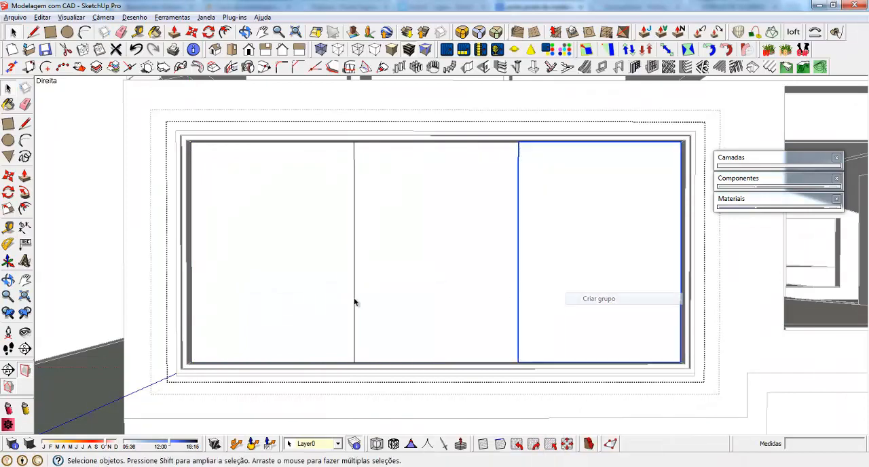
Create single recessed/extruded panels on the left and right panes, located at the back, with 4 cm frame depth and width and 1 cm recess
left_click(225, 229)
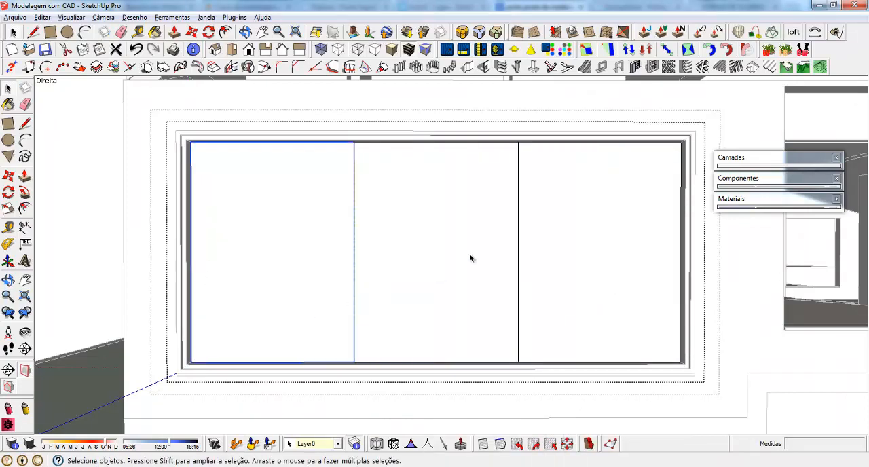
left_click(652, 68)
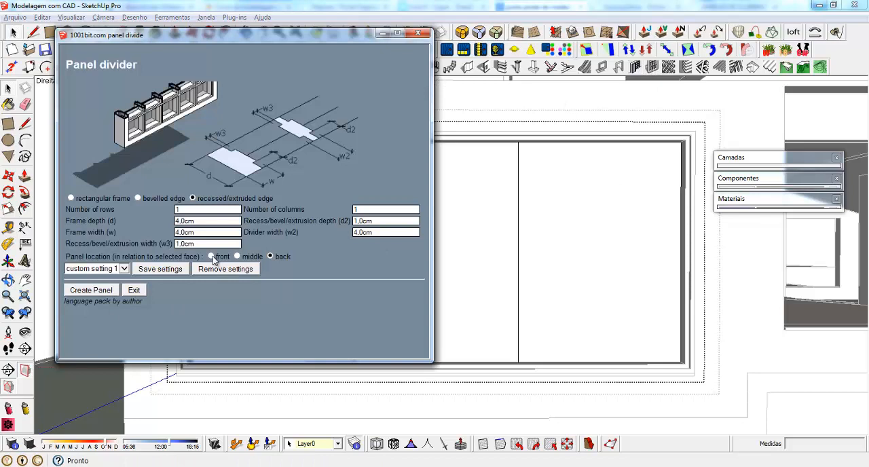
left_click(92, 291)
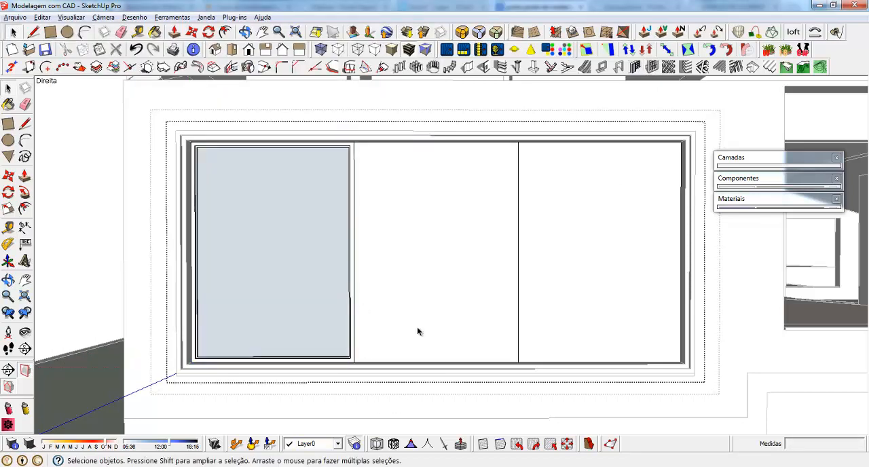
left_click(609, 249)
left_click(653, 68)
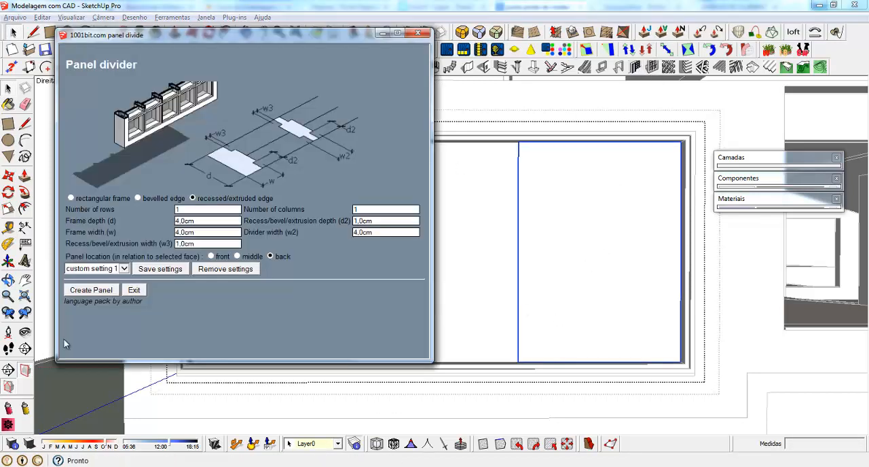
left_click(110, 292)
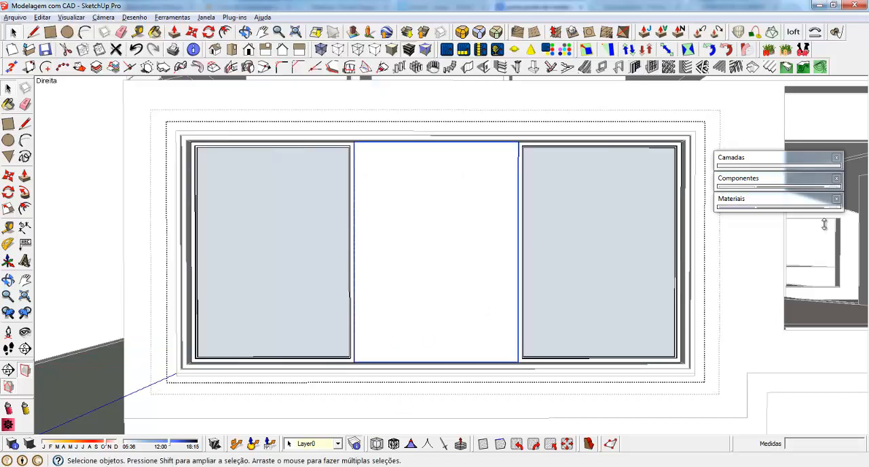
Create the middle pane's recessed/extruded panel at the front, 4 cm deep and wide with 1 cm recess, and close the window's groups
left_click(652, 67)
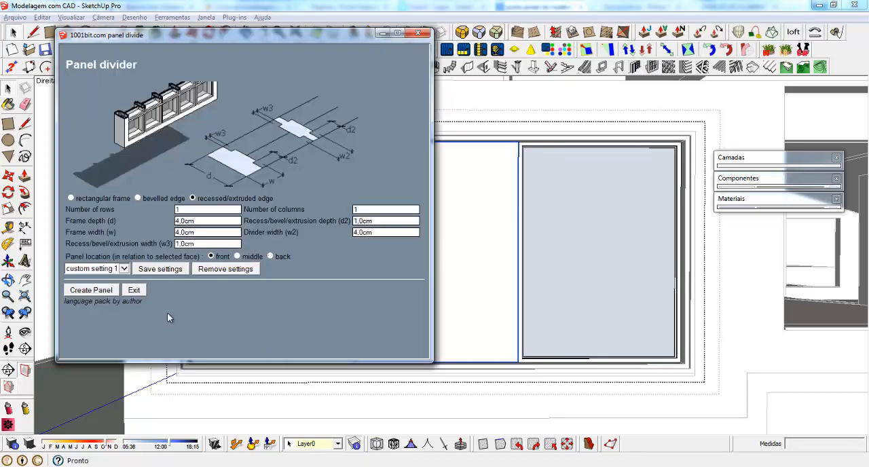
left_click(89, 293)
middle_click_drag(414, 248, 453, 319)
scroll(454, 320, "down", 5)
scroll(299, 324, "up", 2)
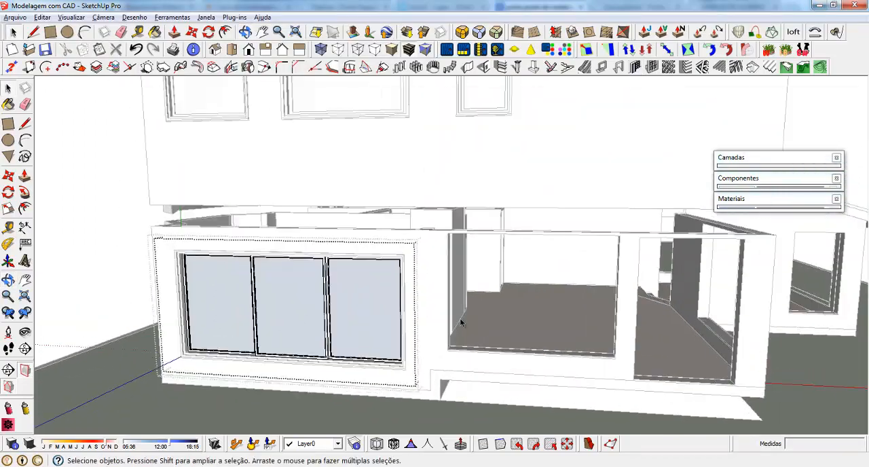
scroll(217, 286, "down", 3)
scroll(509, 309, "up", 2)
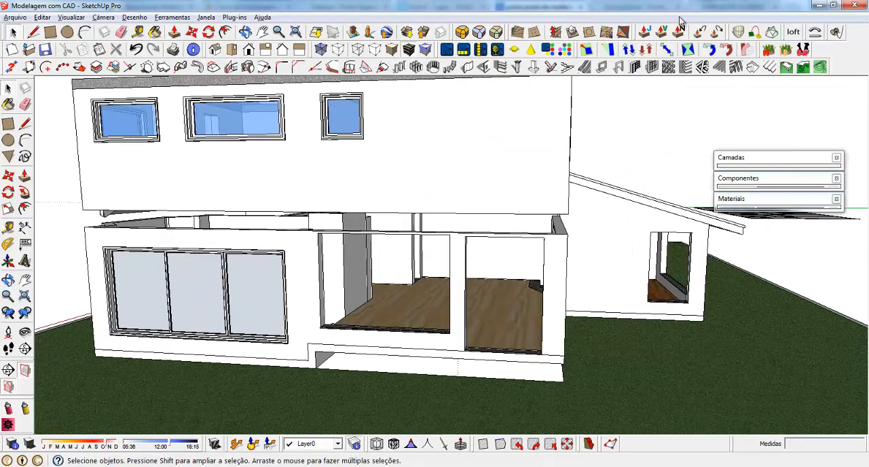
Draw a 180 by 250 cm rectangle over the neighbouring opening, from its upper-left corner to its lower-right corner at the sill
middle_click_drag(283, 265, 254, 294)
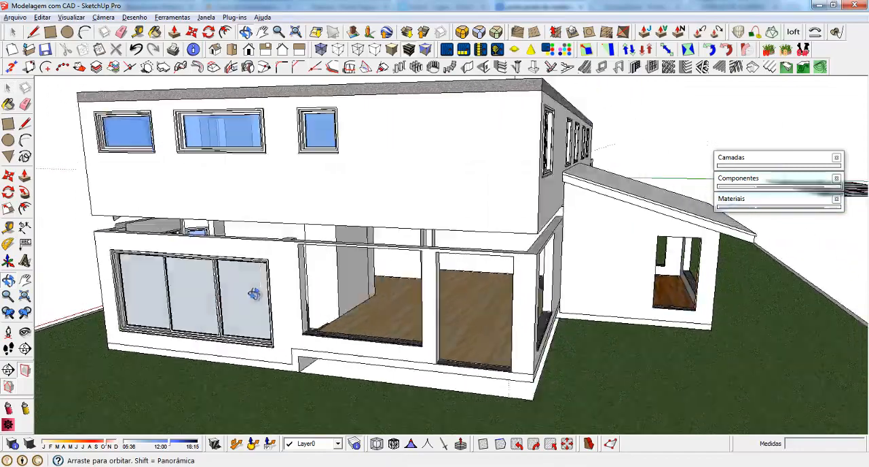
scroll(356, 324, "up", 3)
scroll(320, 307, "up", 1)
key("r")
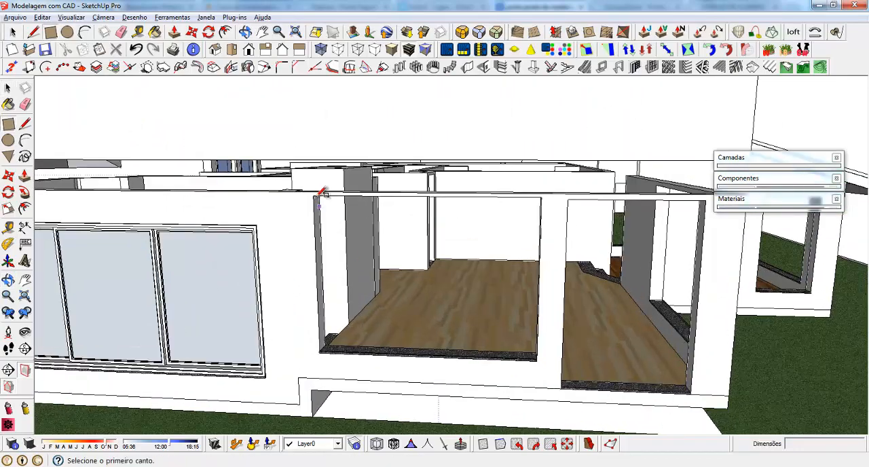
left_click(314, 195)
scroll(540, 343, "up", 3)
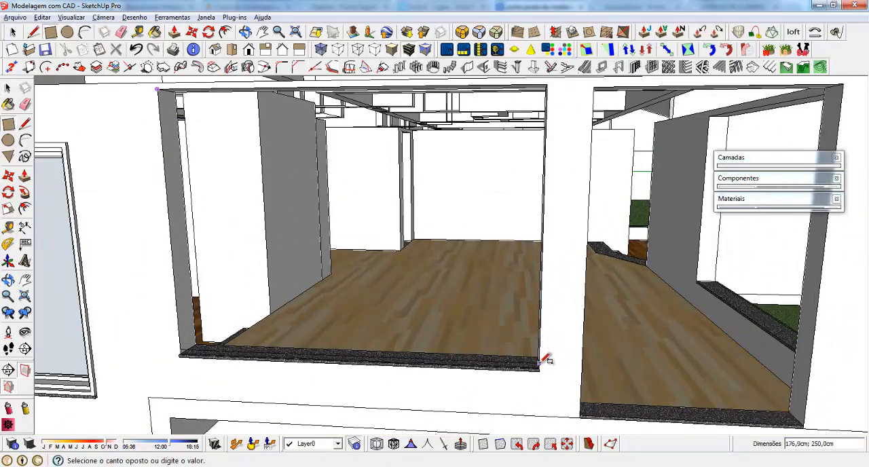
scroll(541, 367, "up", 2)
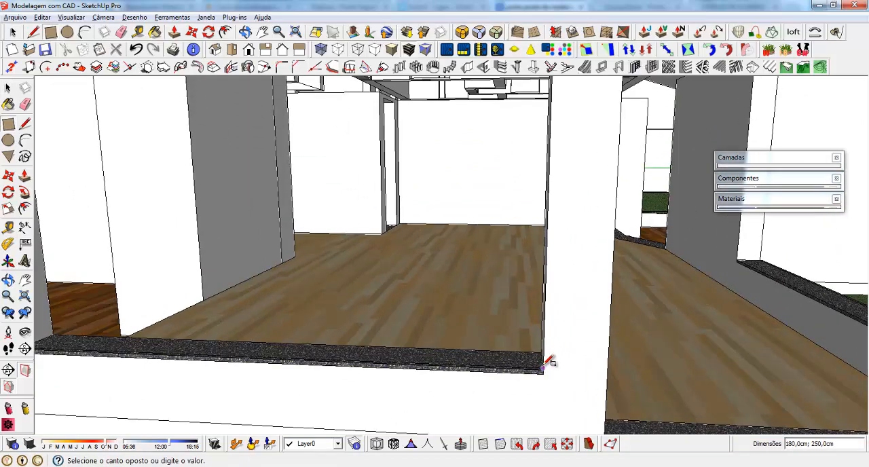
left_click(544, 370)
scroll(487, 388, "down", 3)
middle_click_drag(313, 317, 320, 281)
Make the new rectangular face over the neighbouring opening into a group
key("space")
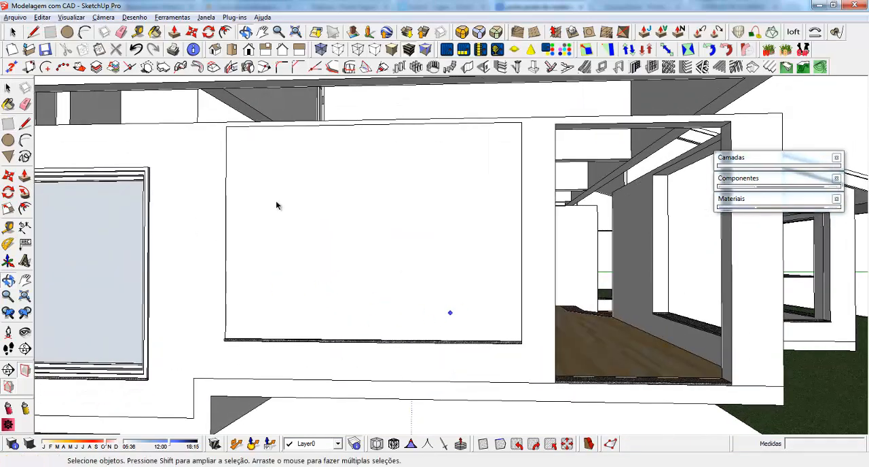
left_click(268, 201)
right_click(269, 200)
left_click(365, 297)
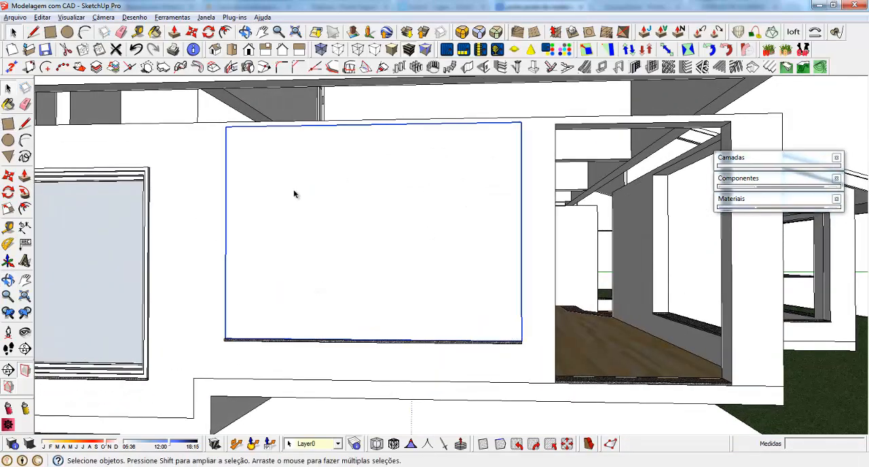
Create a recessed/extruded window frame on the grouped face, located at the back, with 22 cm depth, 6 cm width and 3 cm recess depth and width
left_click(618, 67)
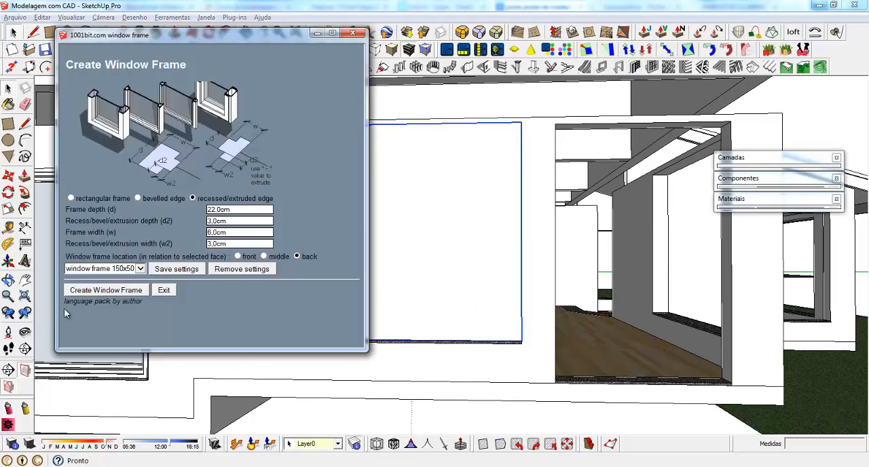
left_click(87, 293)
middle_click_drag(456, 295, 503, 388)
scroll(475, 380, "up", 5)
key("m")
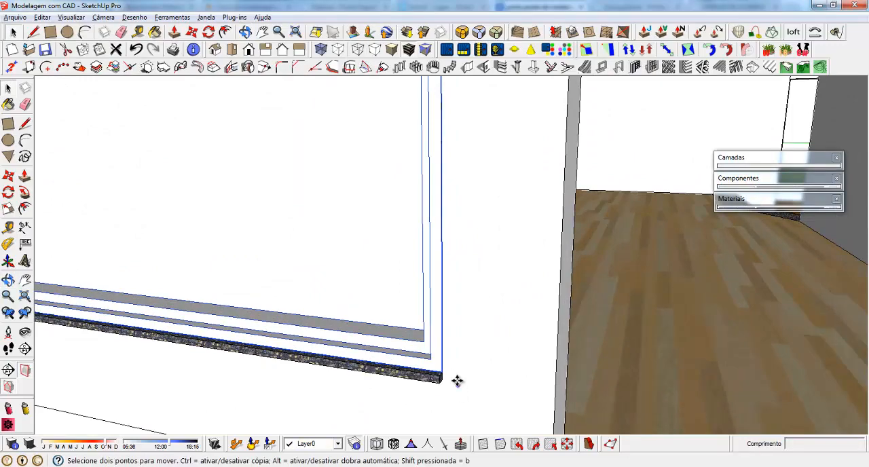
scroll(443, 372, "down", 2)
scroll(438, 407, "down", 5)
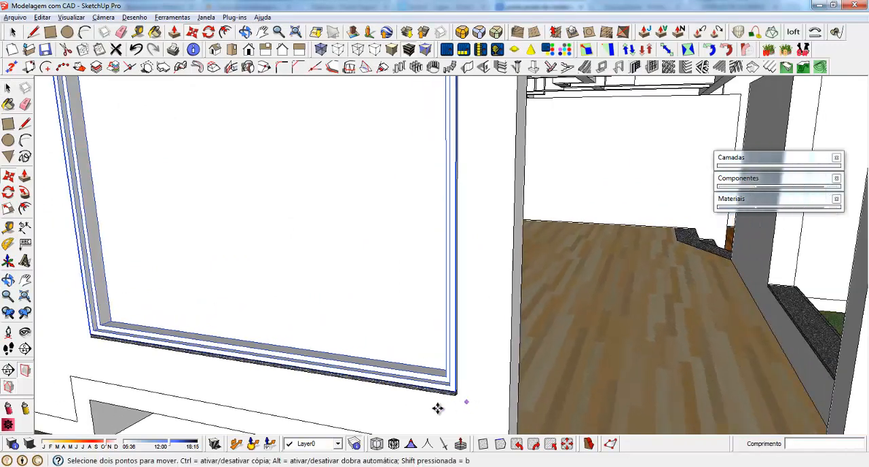
middle_click_drag(362, 383, 442, 333)
key("space")
Open the new window's group and the inner face group nested inside it for editing
double_click(357, 217)
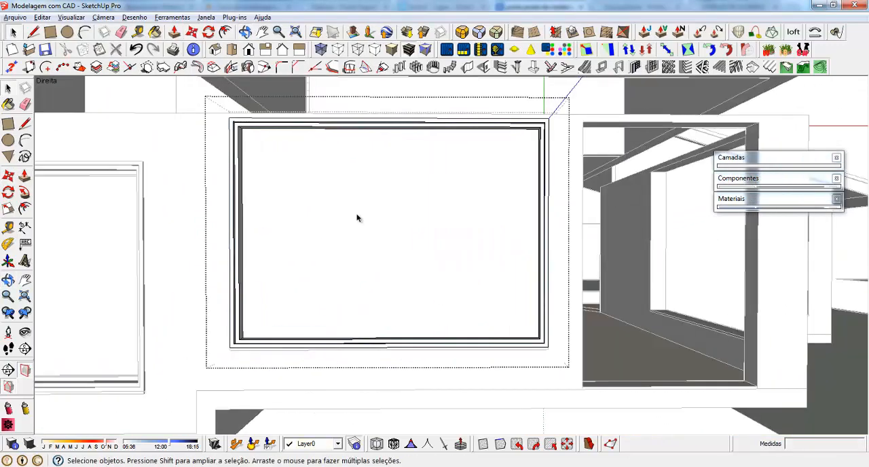
left_click(358, 217)
double_click(357, 217)
middle_click_drag(395, 237, 395, 220)
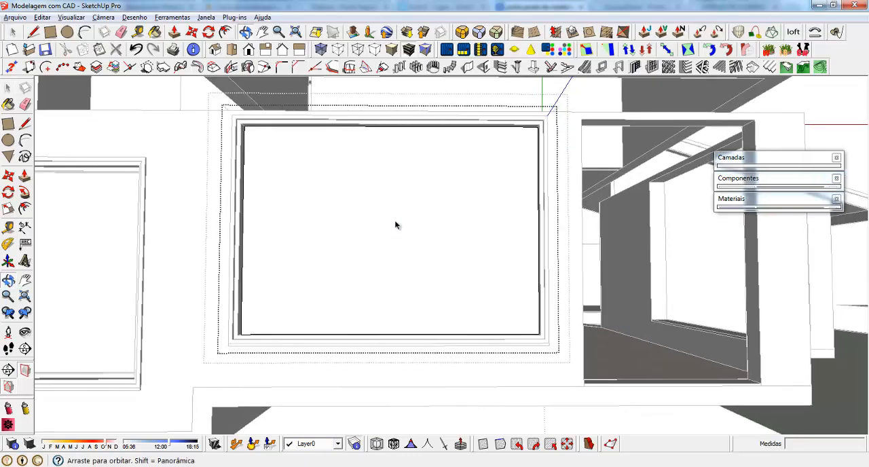
Draw a vertical 168 cm line between the midpoints of the inner face's top and bottom edges to split it in half
key("l")
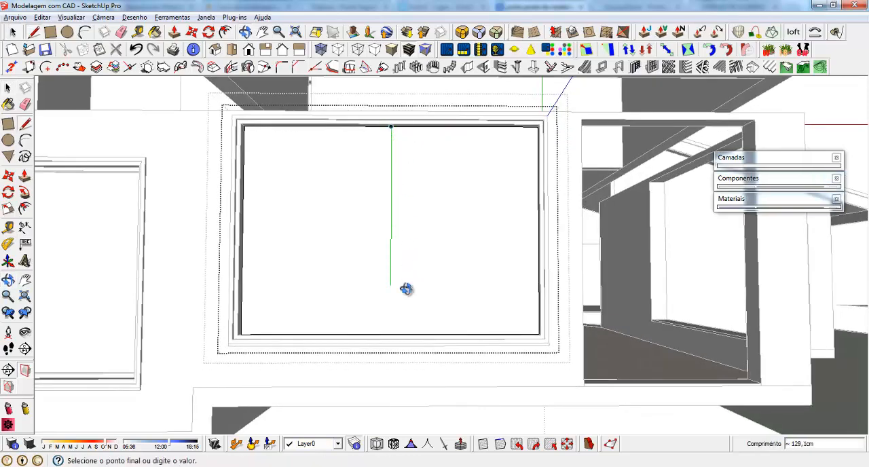
middle_click_drag(406, 290, 399, 343)
scroll(395, 346, "up", 4)
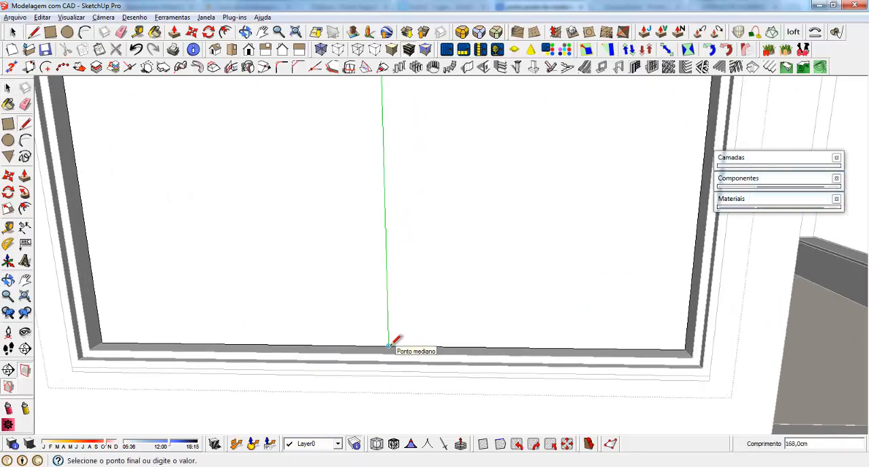
left_click(389, 346)
scroll(425, 384, "down", 5)
Make the left and right halves of the window's inner face into separate groups
key("space")
right_click(278, 194)
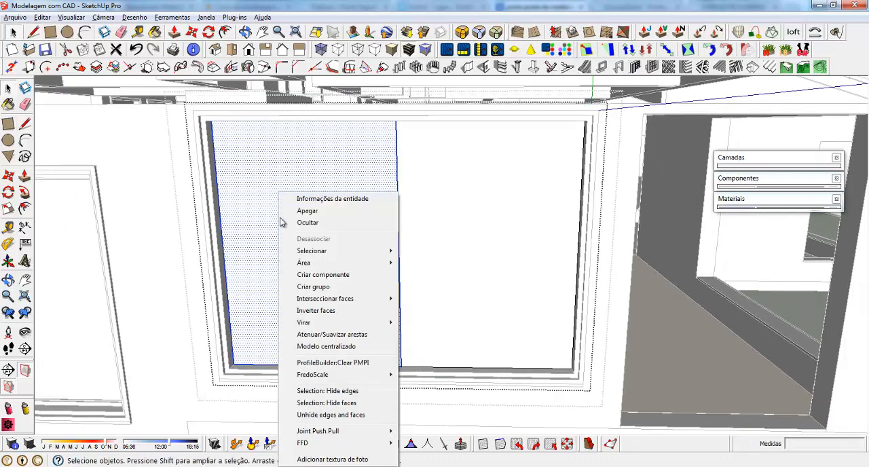
left_click(323, 286)
double_click(450, 178)
right_click(450, 178)
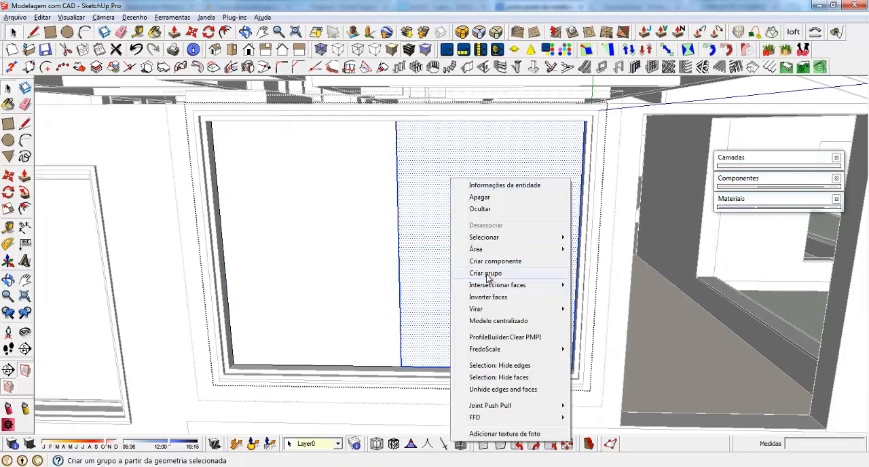
left_click(487, 274)
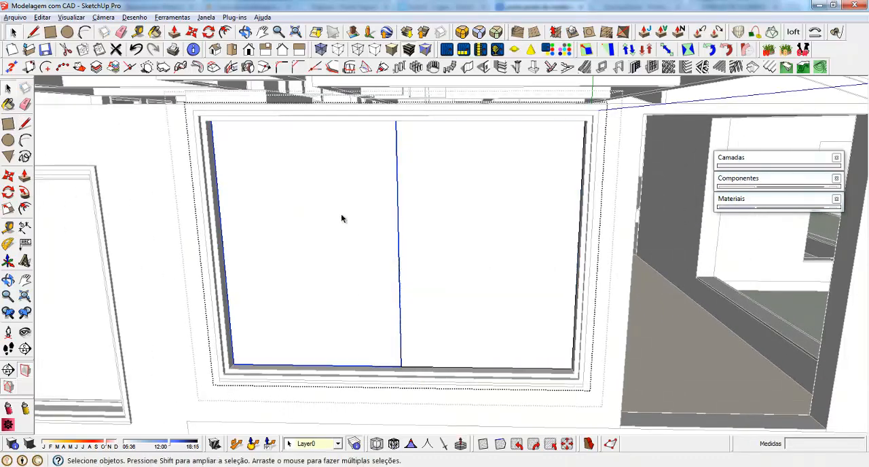
Create recessed/extruded-edge panels in both window halves, with 4 cm frame depth and width and 1 cm recess depth and width
left_click(652, 66)
left_click(90, 290)
left_click(289, 277)
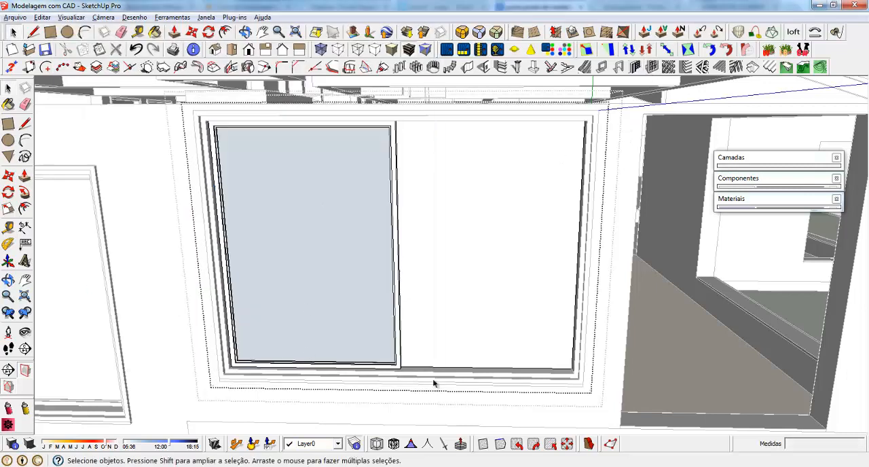
left_click(652, 66)
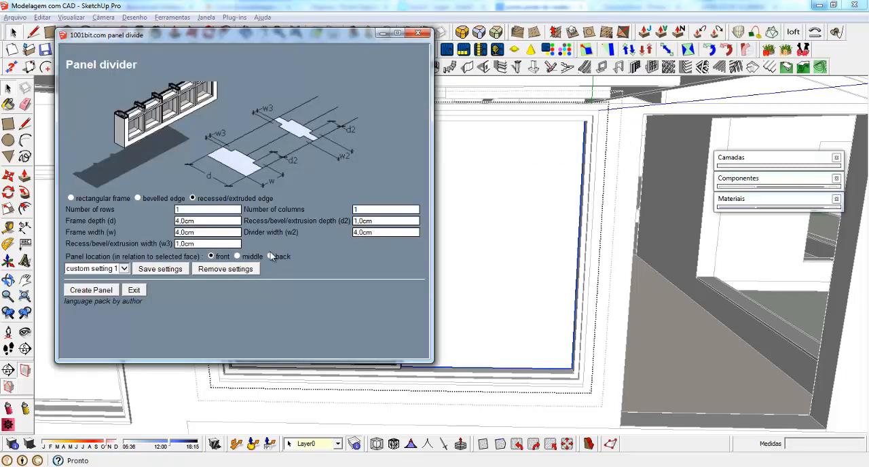
left_click(83, 294)
left_click(434, 262)
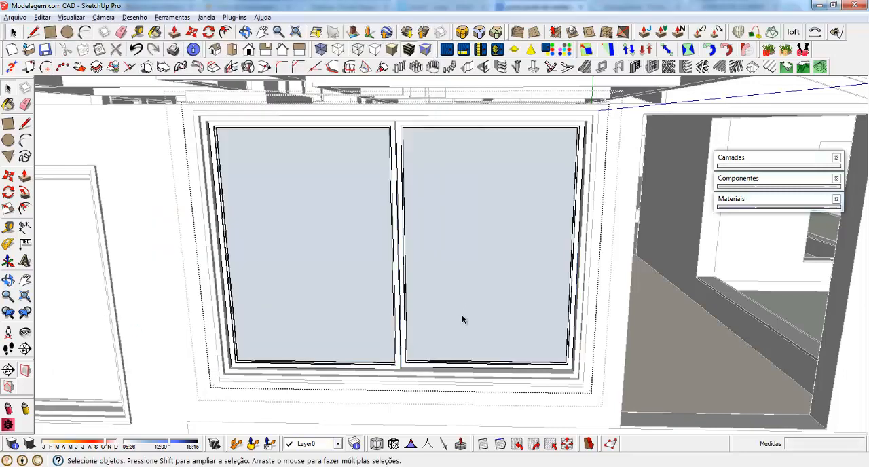
Examine the house's ground-floor facades to review the new windows and the openings still without frames
scroll(458, 307, "down", 3)
middle_click_drag(458, 306, 419, 292)
scroll(478, 338, "down", 3)
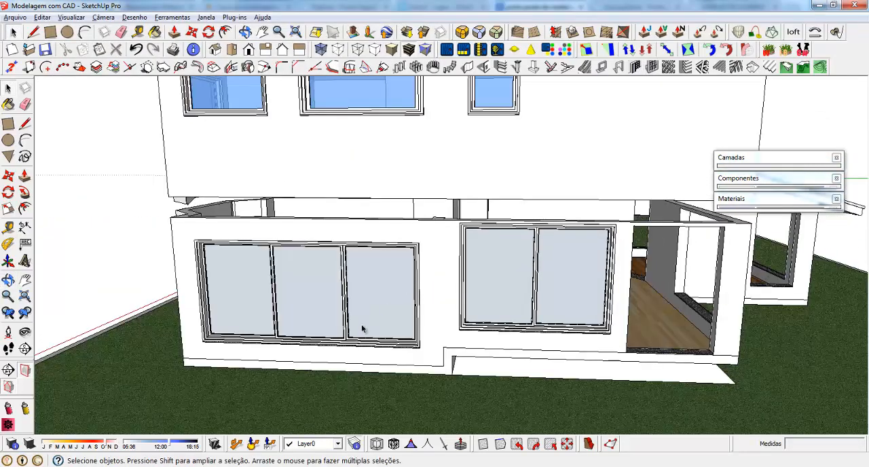
middle_click_drag(362, 329, 549, 312)
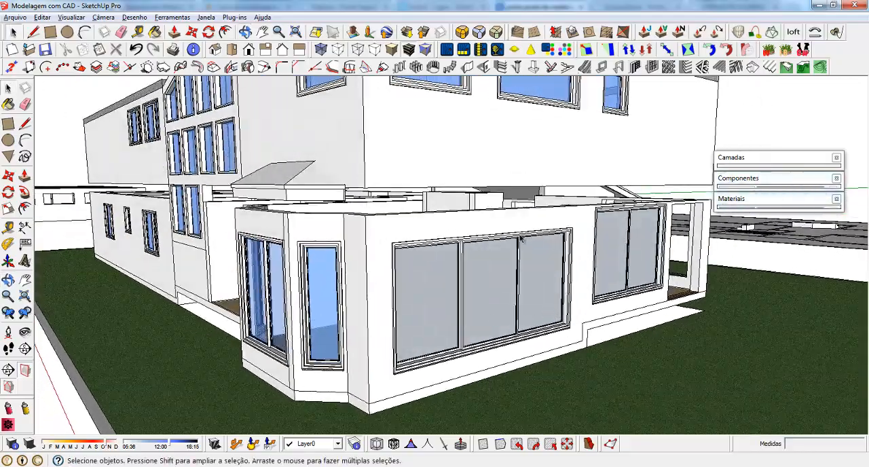
middle_click_drag(568, 254, 293, 282)
scroll(292, 283, "down", 4)
middle_click_drag(490, 277, 363, 273)
middle_click_drag(549, 266, 461, 263)
scroll(533, 279, "up", 3)
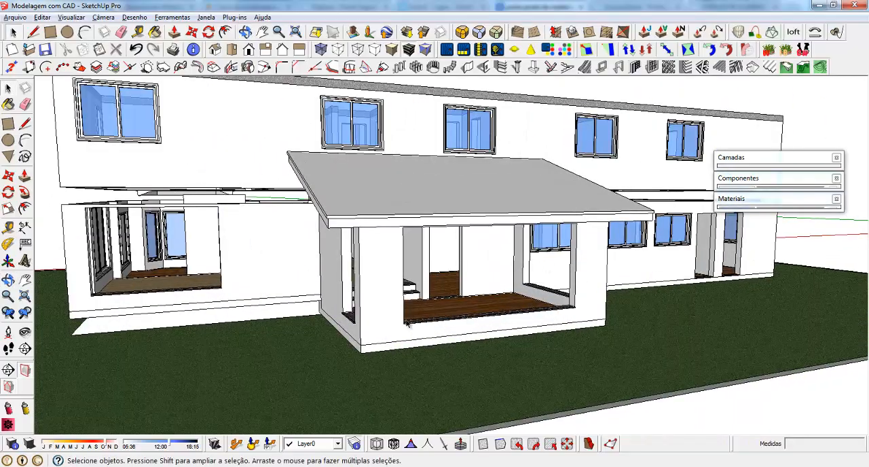
middle_click_drag(357, 314, 534, 312)
scroll(564, 369, "down", 4)
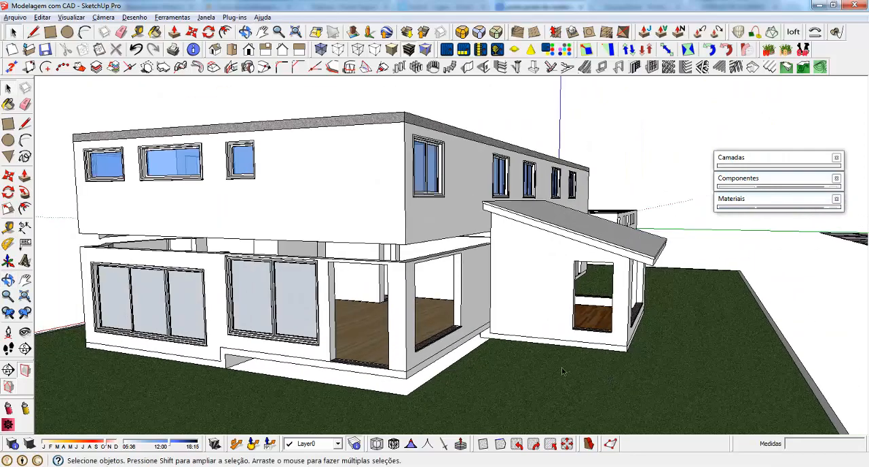
middle_click_drag(506, 341, 459, 324)
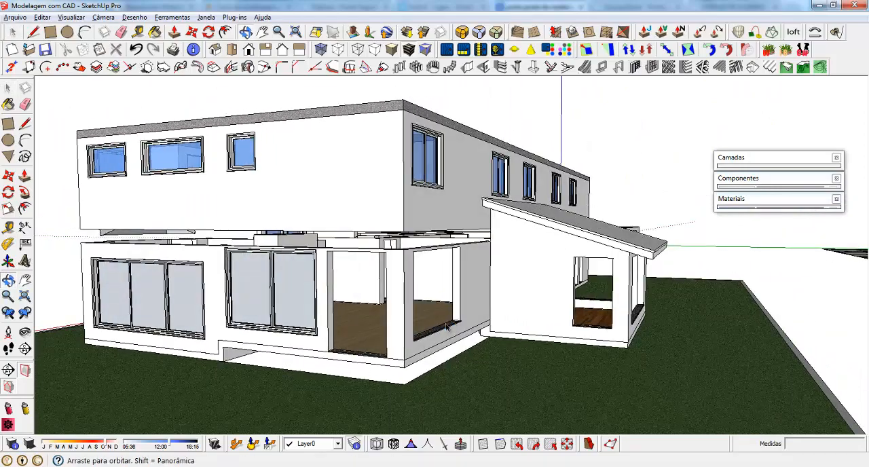
middle_click_drag(605, 311, 606, 282)
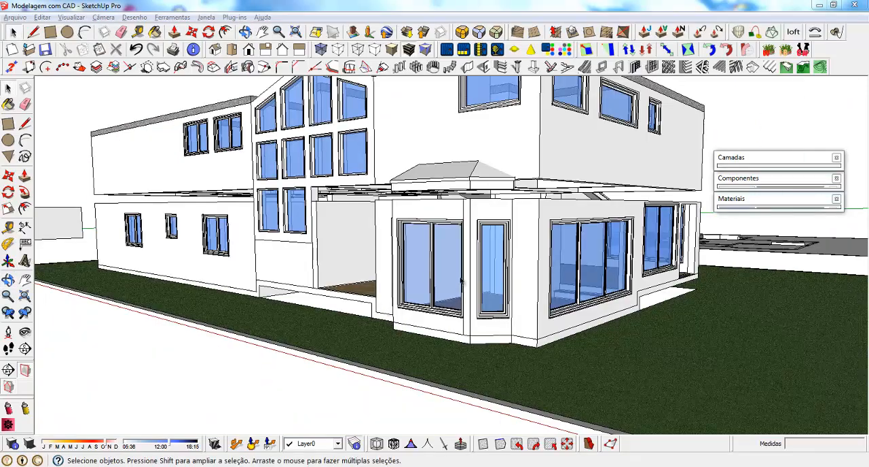
Inspect the blue-glazed ground-floor windows around the house, including the corner room and the sloped-roof annex
middle_click_drag(477, 274, 330, 257)
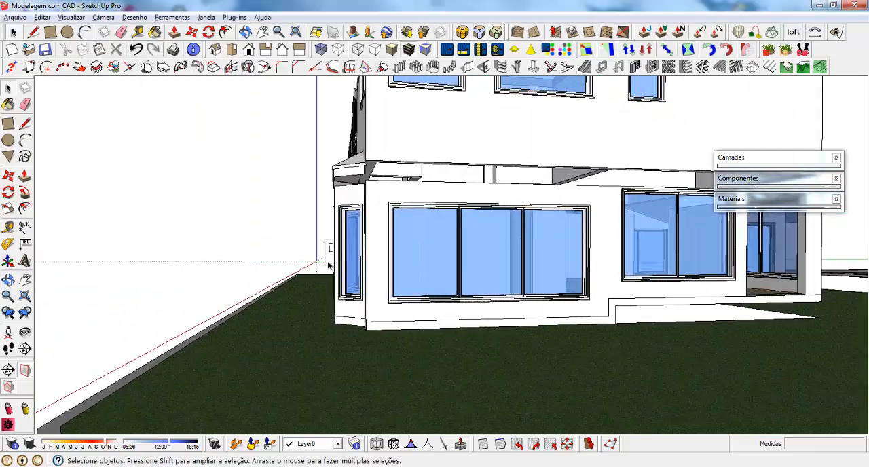
scroll(330, 258, "down", 5)
scroll(463, 248, "up", 8)
middle_click_drag(553, 248, 523, 272)
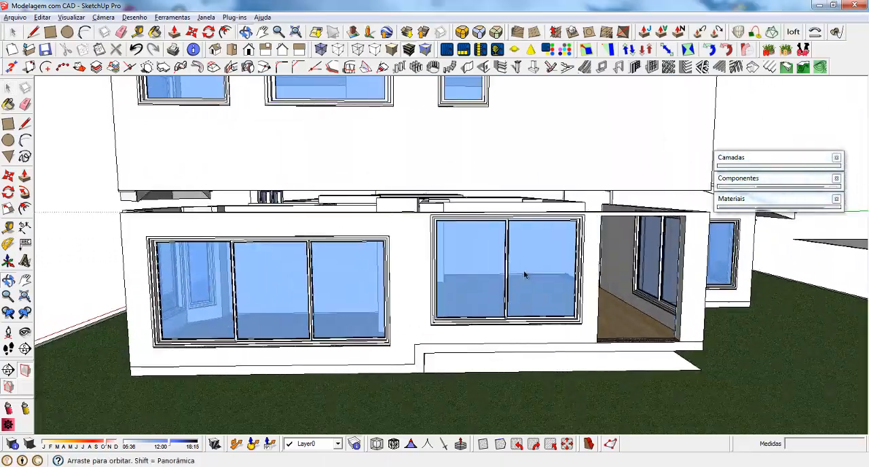
left_click(460, 245)
middle_click_drag(423, 265, 501, 269)
scroll(518, 276, "down", 2)
mouse_move(571, 282)
middle_mouse_down()
mouse_move(262, 267)
mouse_move(565, 278)
middle_mouse_up()
scroll(449, 262, "up", 3)
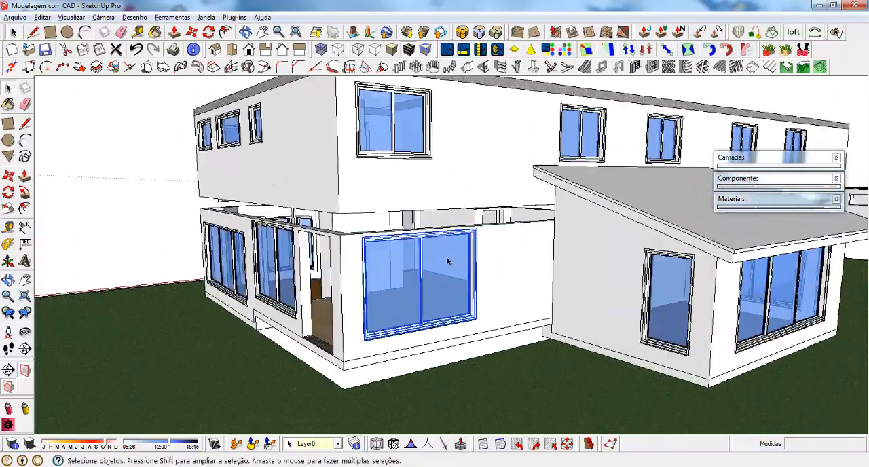
middle_click_drag(305, 268, 441, 270)
left_click(441, 270, "shift")
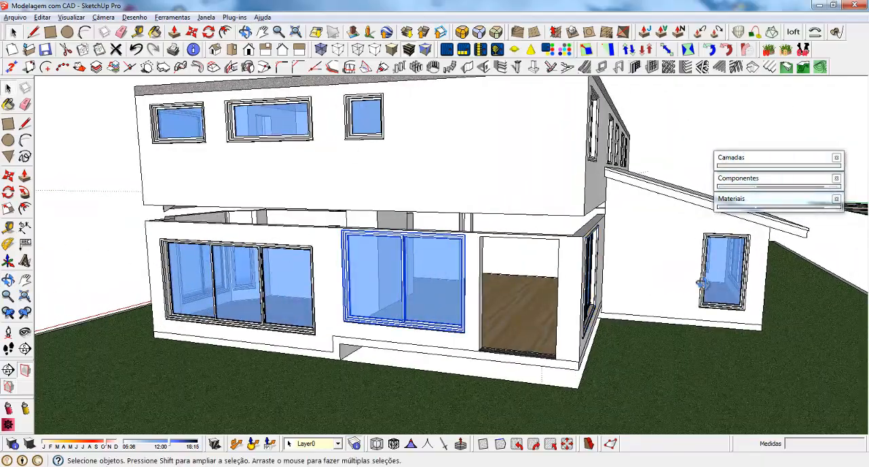
middle_click_drag(703, 284, 545, 297)
middle_click_drag(760, 249, 409, 253)
left_click(340, 351, "shift")
scroll(412, 236, "down", 2)
middle_click_drag(326, 313, 592, 274)
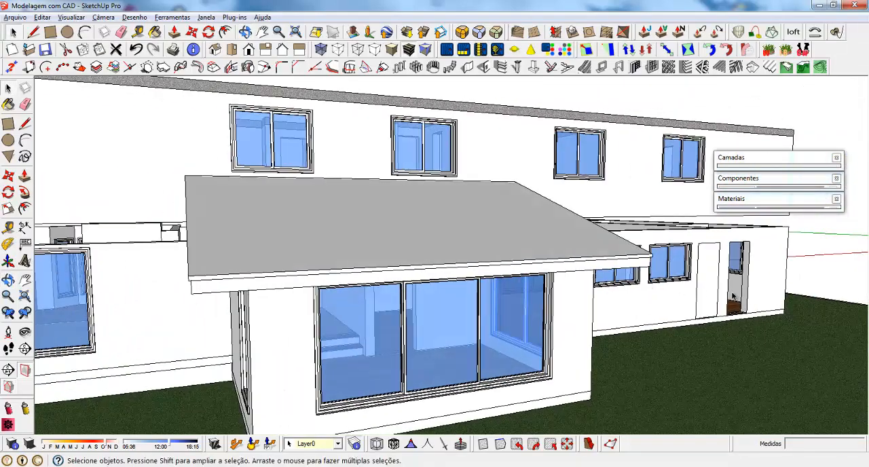
scroll(757, 269, "down", 5)
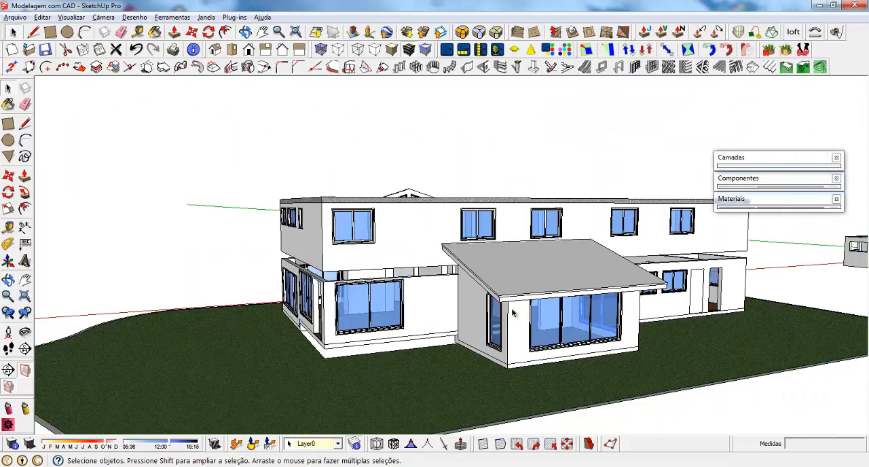
scroll(297, 318, "up", 2)
middle_click_drag(348, 328, 502, 318)
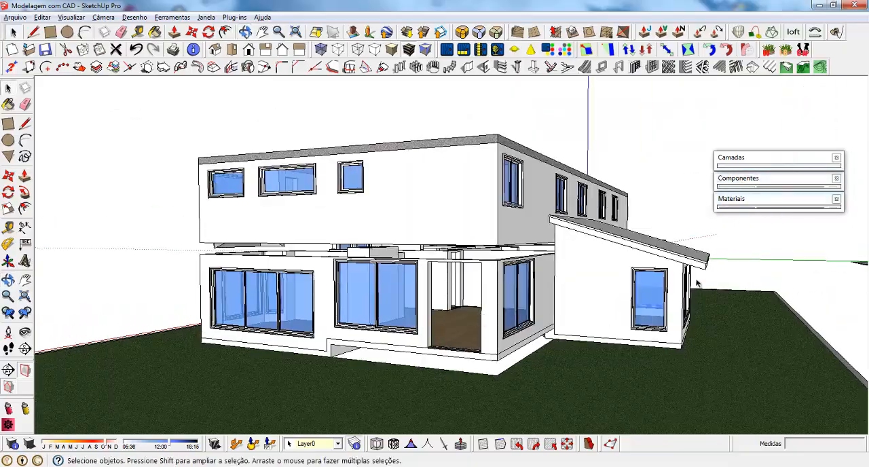
middle_click_drag(699, 283, 598, 299)
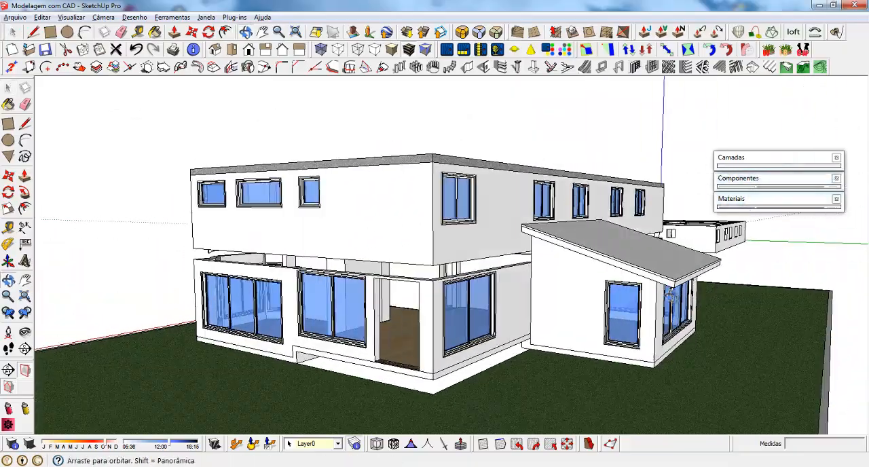
Open the two-pane window beside the doorway to check its panes, close it, and check the three-pane and annex windows
scroll(330, 270, "up", 5)
double_click(331, 270)
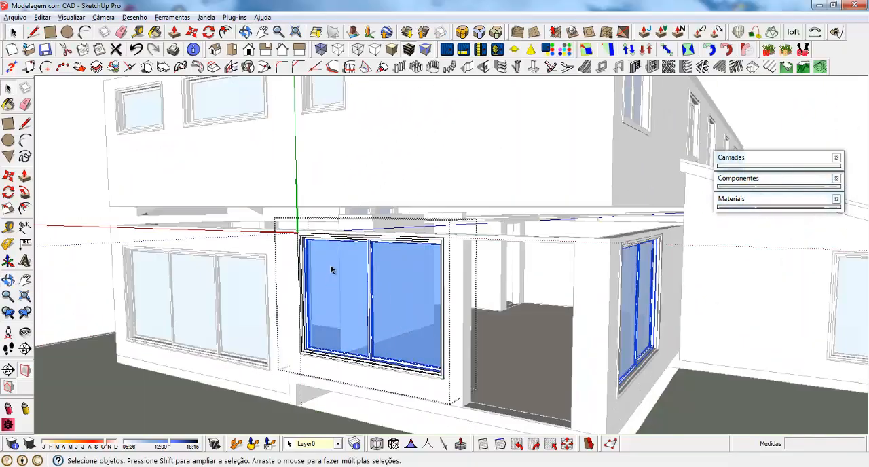
middle_click_drag(333, 265, 678, 303)
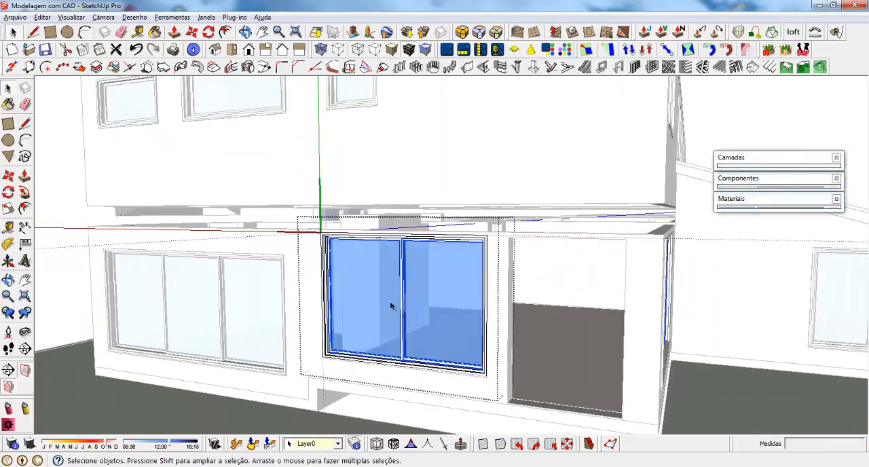
scroll(390, 305, "down", 3)
key("Escape")
left_click(262, 308)
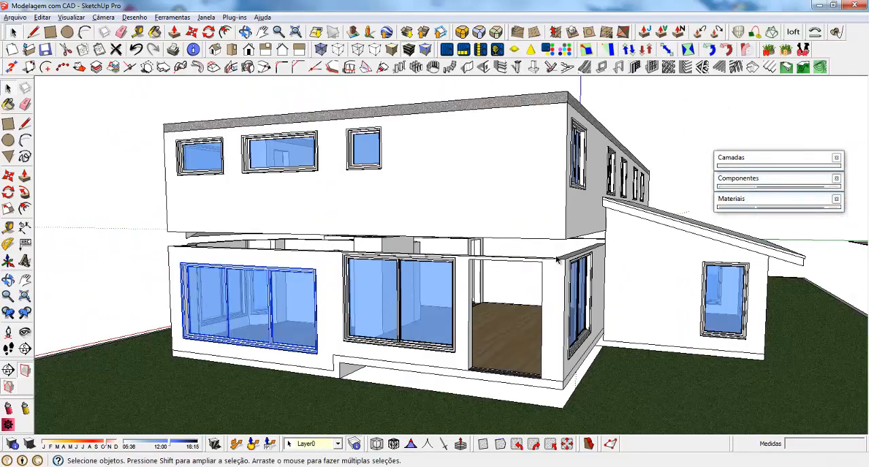
middle_click_drag(559, 259, 608, 314)
left_click(603, 319)
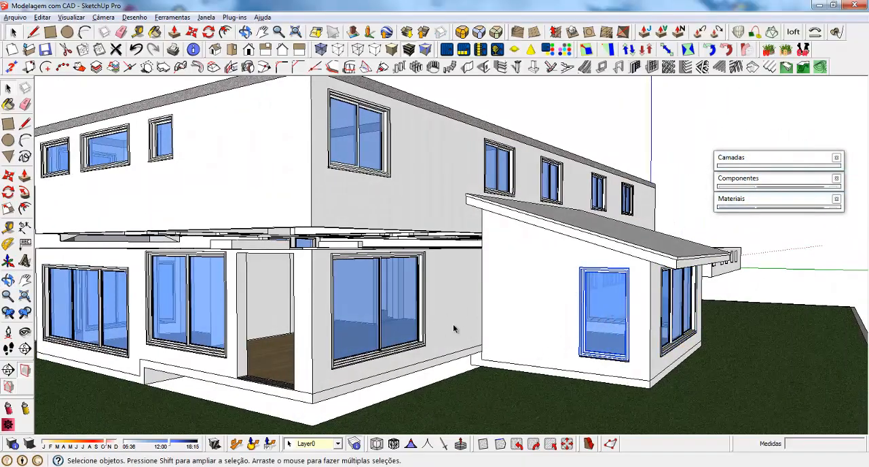
Draw a rectangle filling the main entrance doorway, from its upper corner to the diagonally opposite corner at the floor
scroll(701, 293, "down", 3)
scroll(258, 288, "up", 3)
middle_click_drag(258, 288, 744, 289)
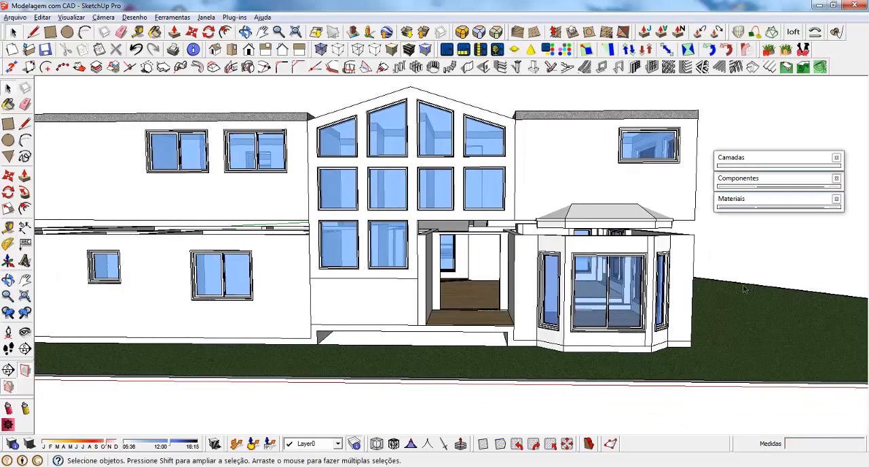
scroll(448, 285, "up", 6)
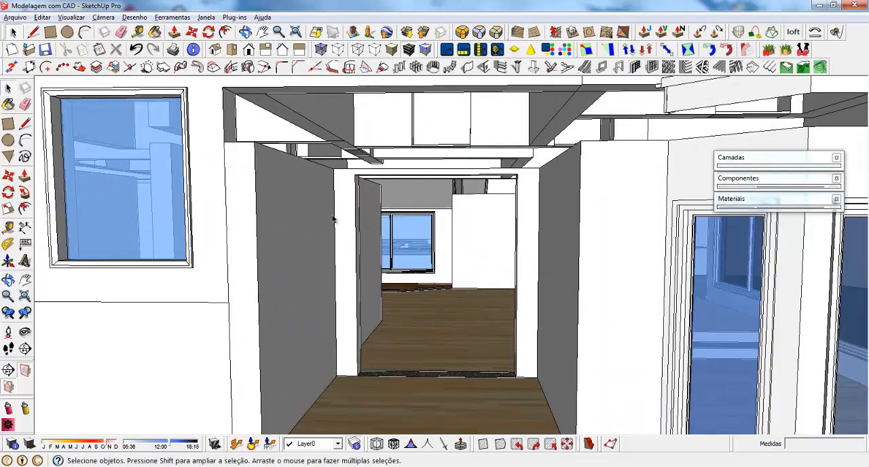
middle_click_drag(333, 219, 345, 210)
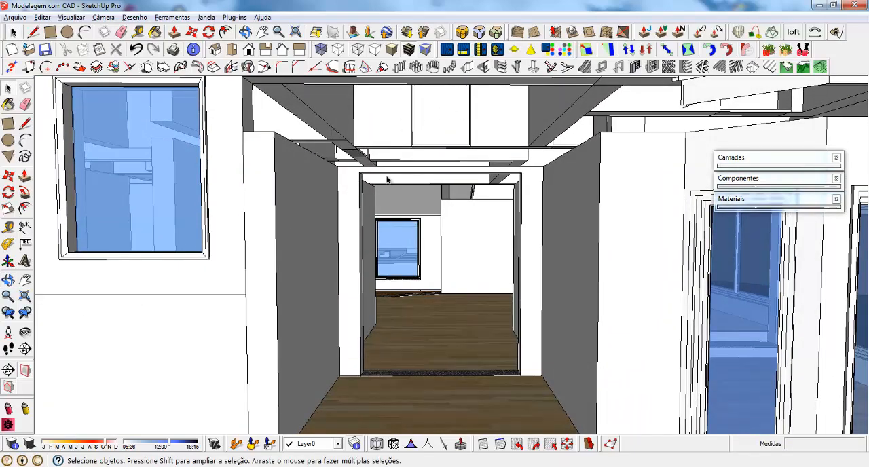
scroll(378, 189, "up", 2)
key("r")
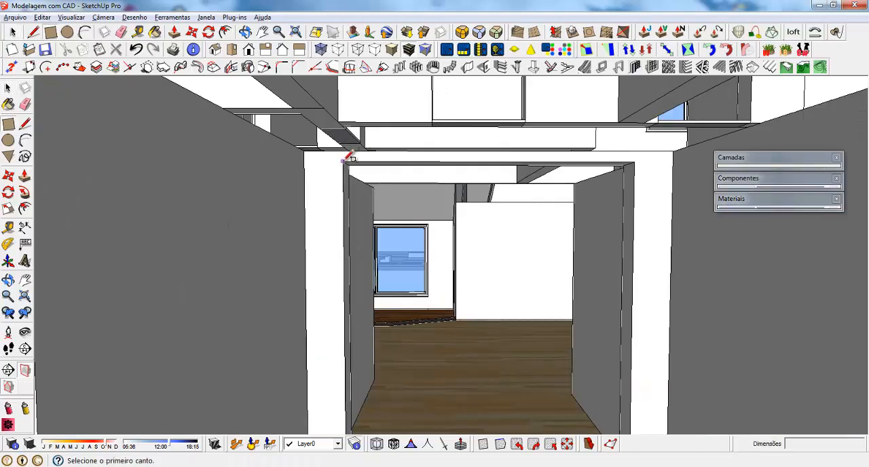
left_click(344, 159)
scroll(344, 160, "down", 2)
scroll(451, 248, "down", 3)
scroll(491, 334, "up", 5)
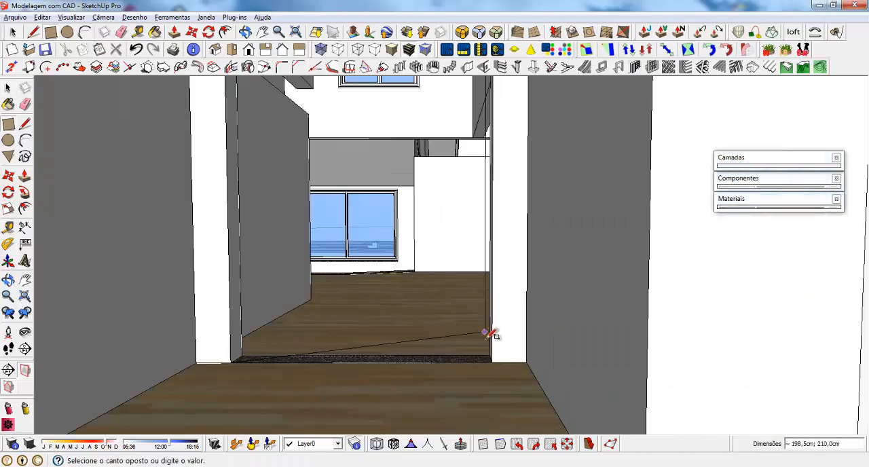
left_click(494, 368)
scroll(509, 385, "down", 1)
key("space")
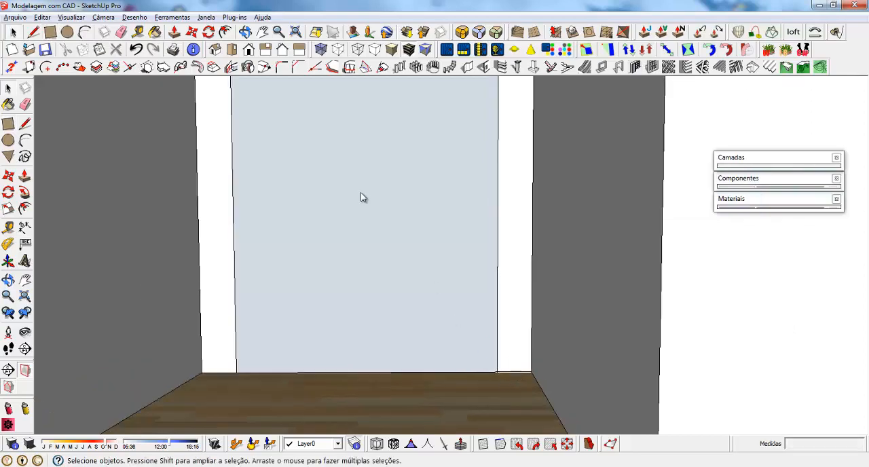
Reverse the face of the entrance doorway rectangle so that its front side points outward
right_click(362, 193)
left_click(398, 290)
scroll(325, 228, "down", 2)
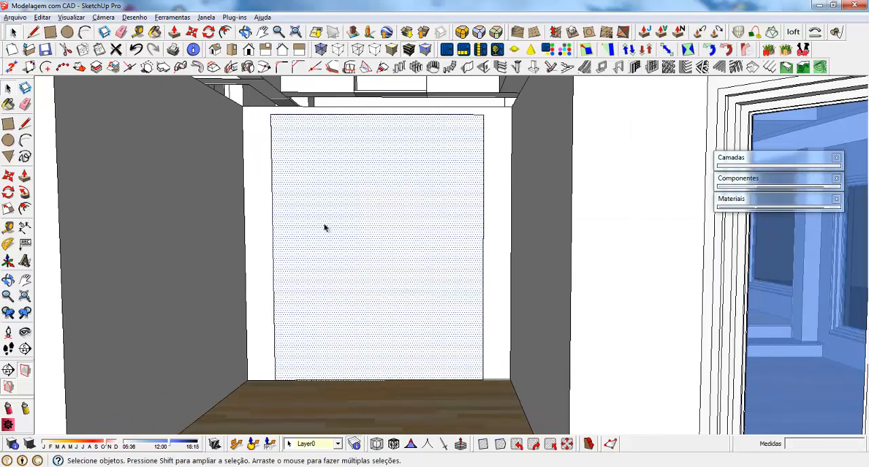
Make the doorway rectangle a component named "Porta Pivotante", replacing the existing definition of that name
left_click(356, 169)
right_click(321, 155)
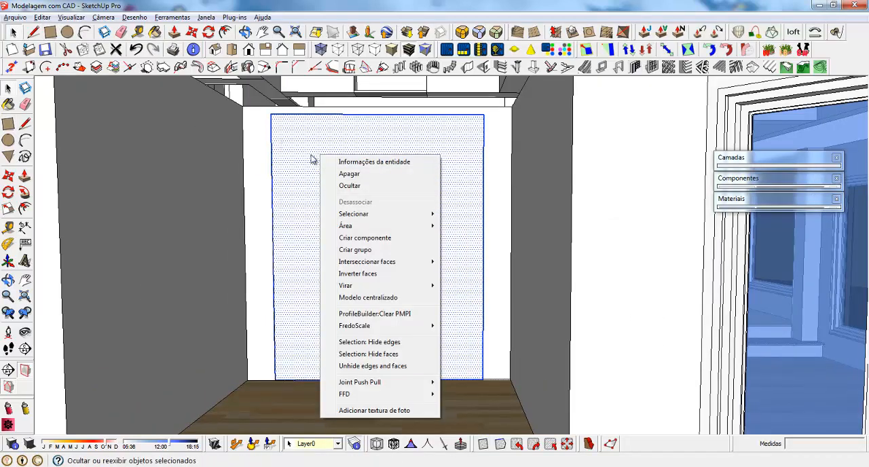
left_click(385, 242)
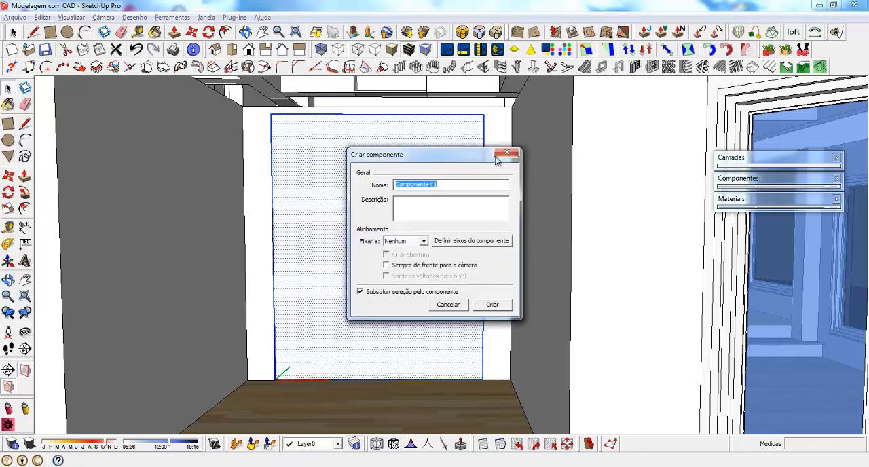
type("Porta Pivotante")
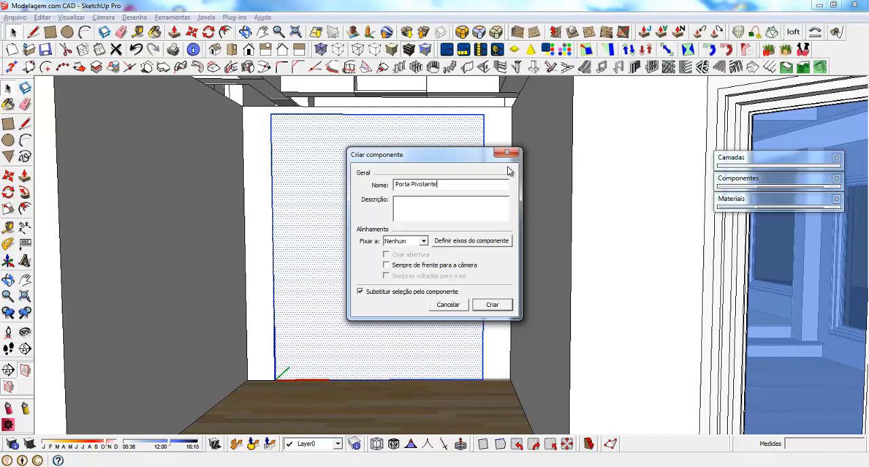
key("Return")
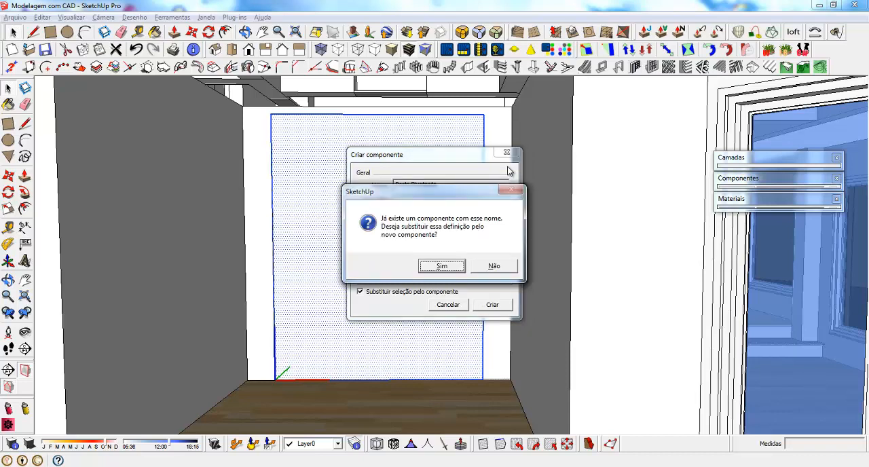
left_click(441, 265)
Move the door component 10 cm inward along the green axis, from its lower corner at the floor
scroll(404, 287, "down", 5)
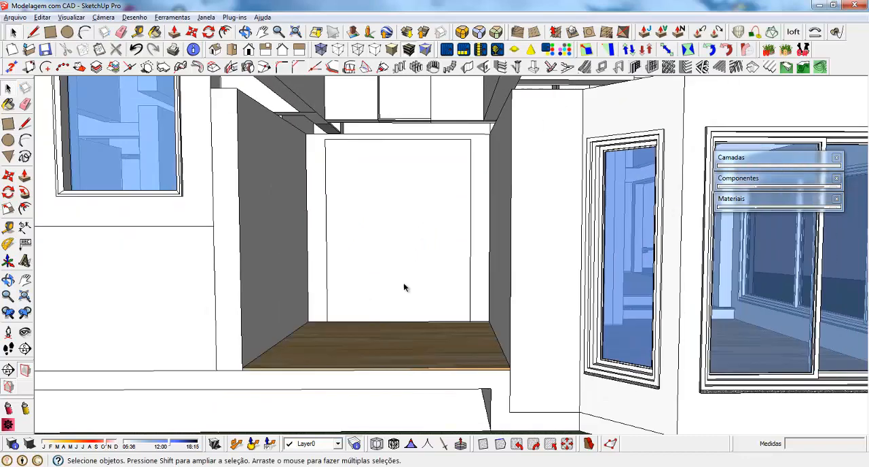
scroll(404, 288, "up", 6)
middle_click_drag(347, 289, 293, 392)
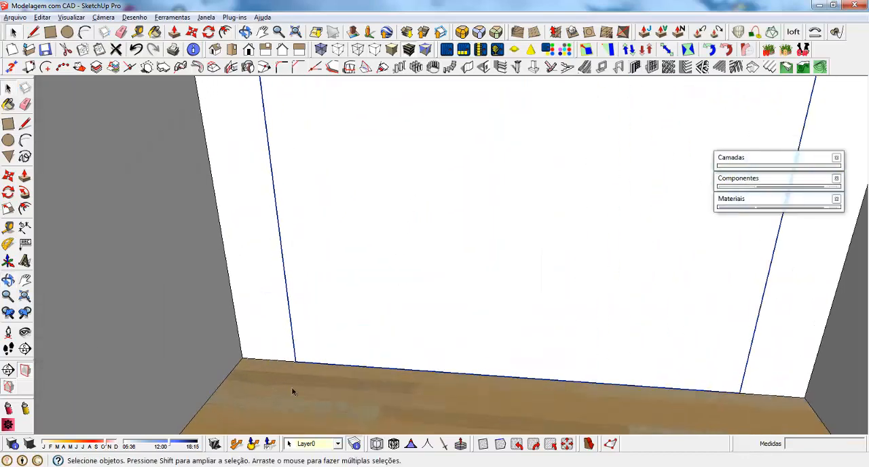
key("m")
left_click(297, 360)
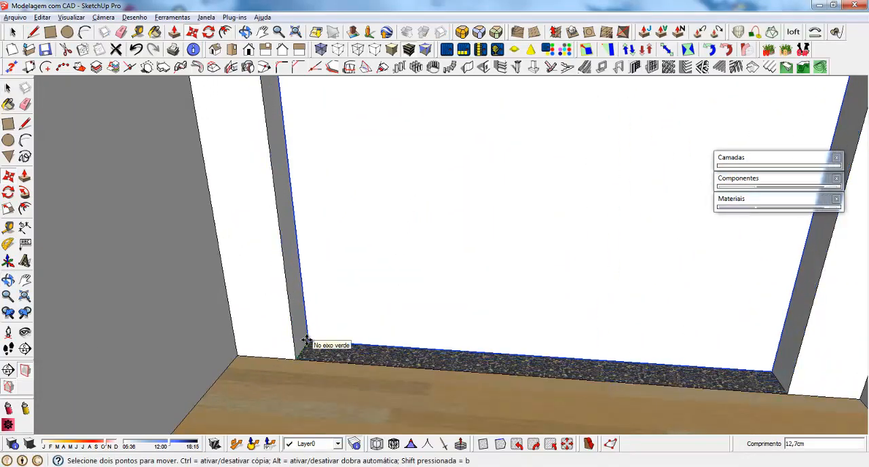
left_click(307, 339)
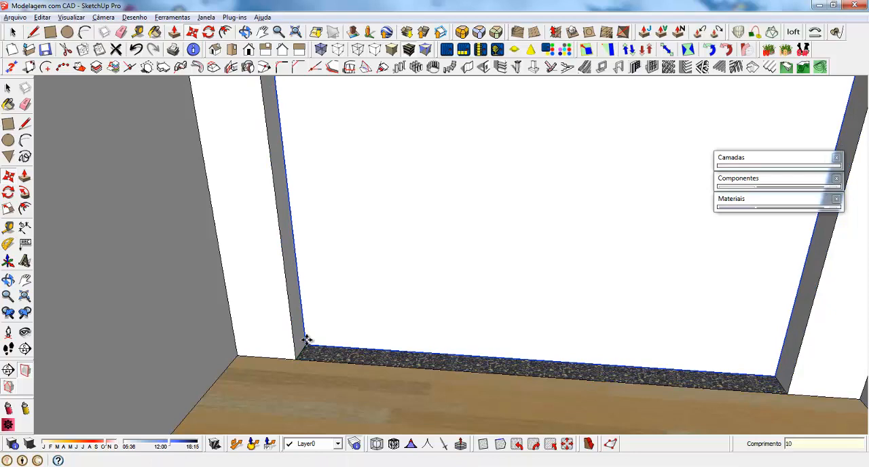
key("space")
Set the recessed-edge door frame options to 24 cm frame depth, 6 cm recess depth, 12 cm frame width and middle location
scroll(344, 400, "down", 3)
middle_click_drag(344, 400, 404, 367)
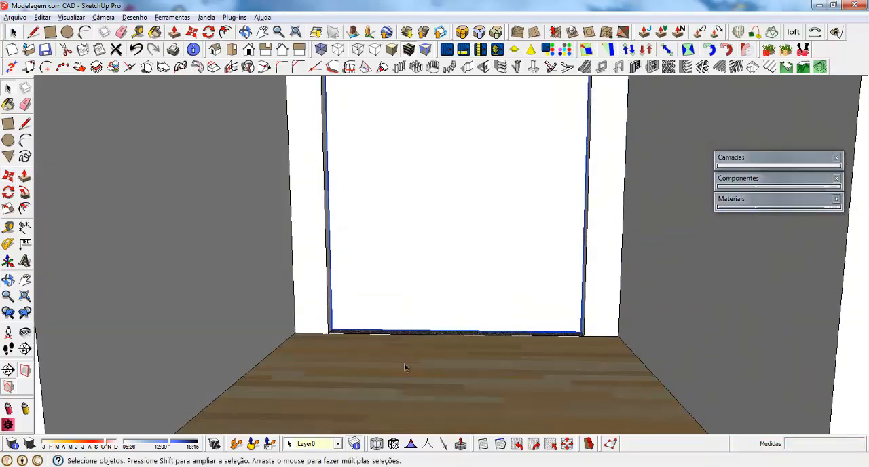
scroll(405, 367, "down", 3)
middle_click_drag(437, 281, 446, 263)
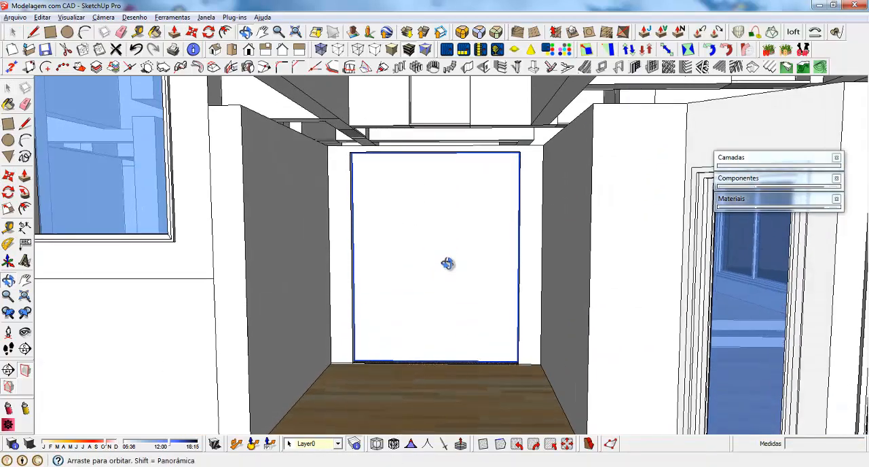
scroll(445, 313, "up", 3)
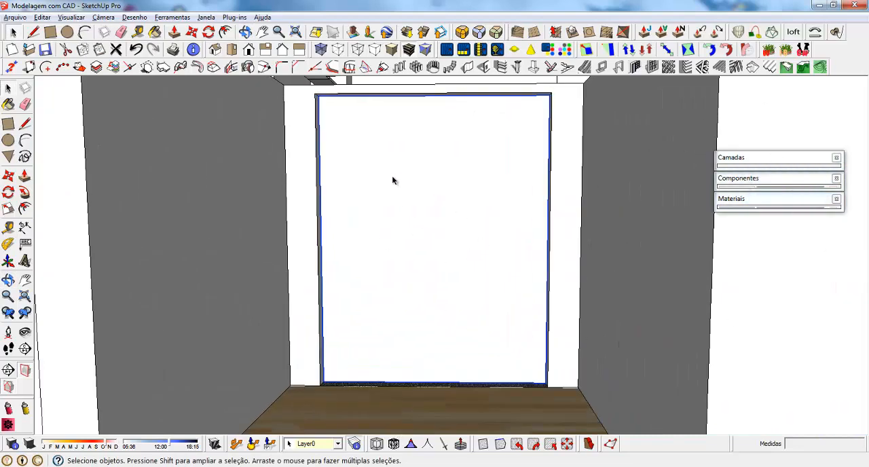
left_click(618, 66)
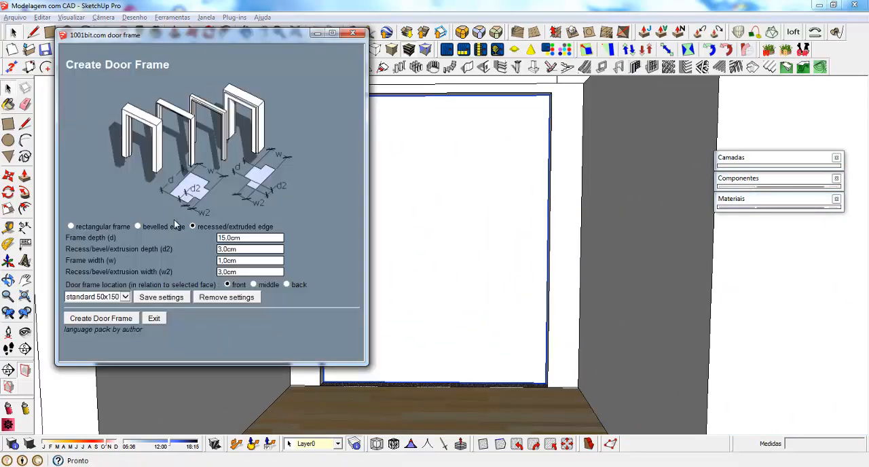
left_click(361, 32)
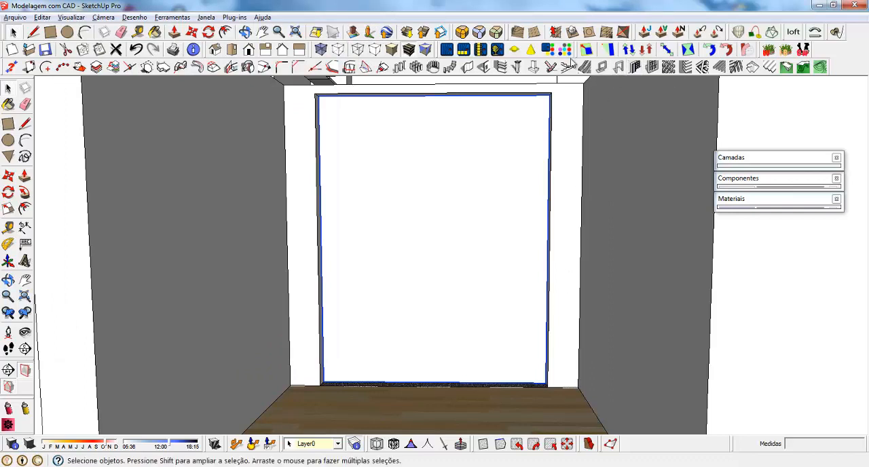
left_click(618, 66)
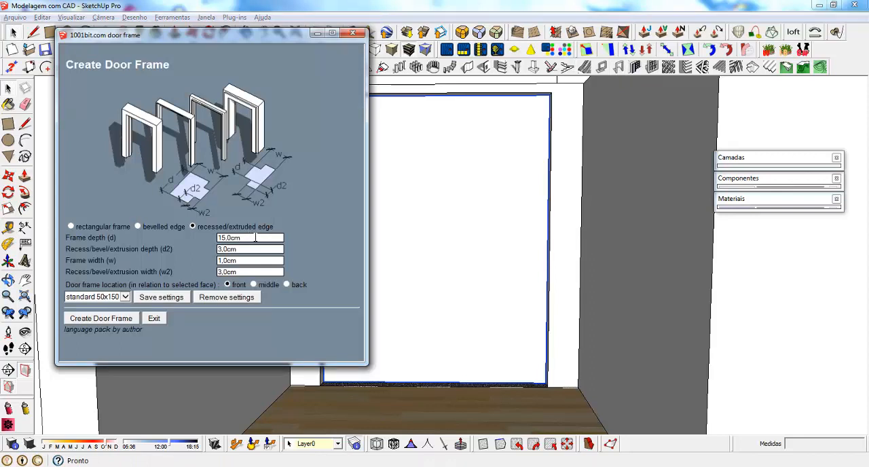
double_click(246, 237)
type("24")
key("Tab")
type("6")
key("Tab")
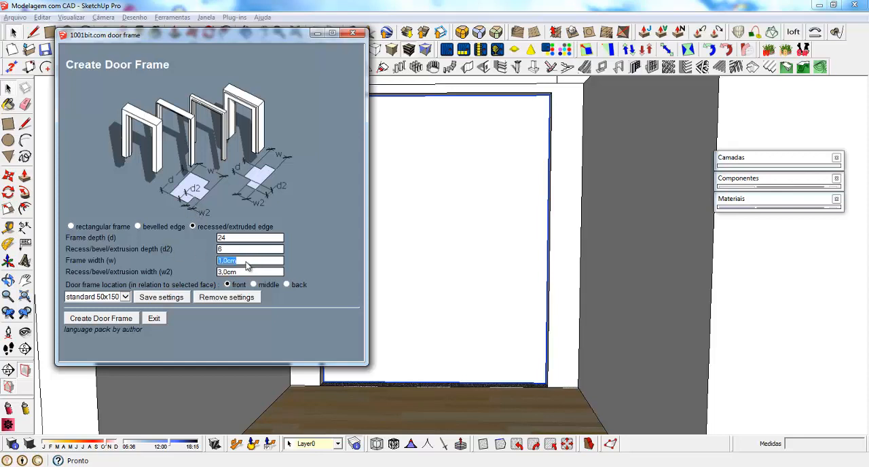
type("12")
key("Tab")
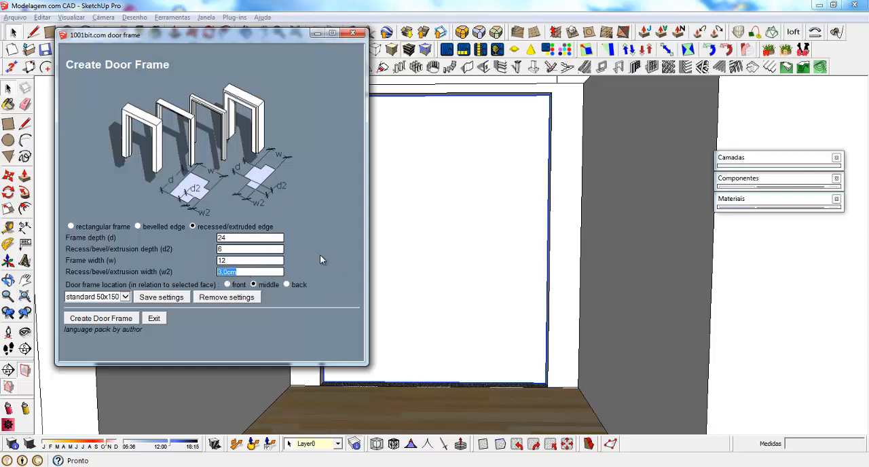
Try to create the door frame directly on the selected door component, undoing each attempt and leaving the frame tool
left_click(101, 318)
left_click(416, 368)
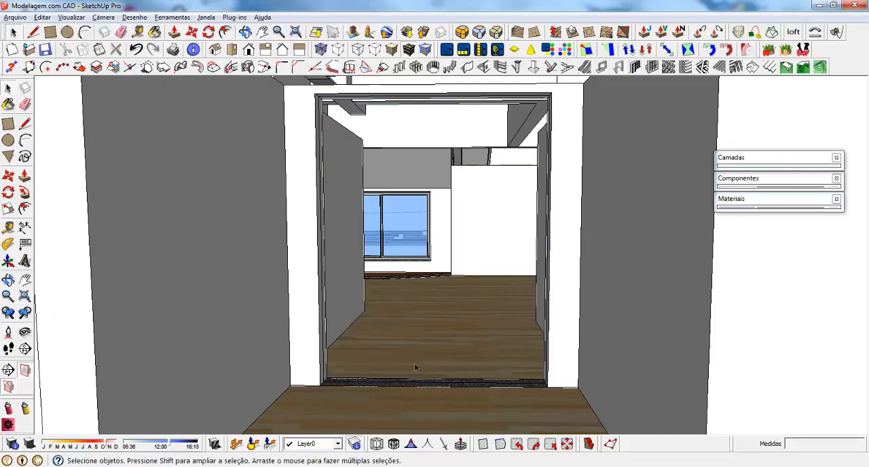
key("ctrl+z")
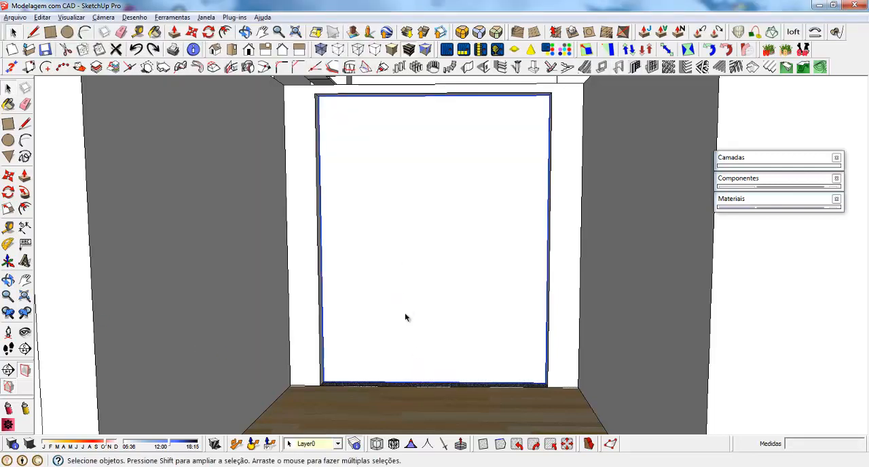
left_click(618, 67)
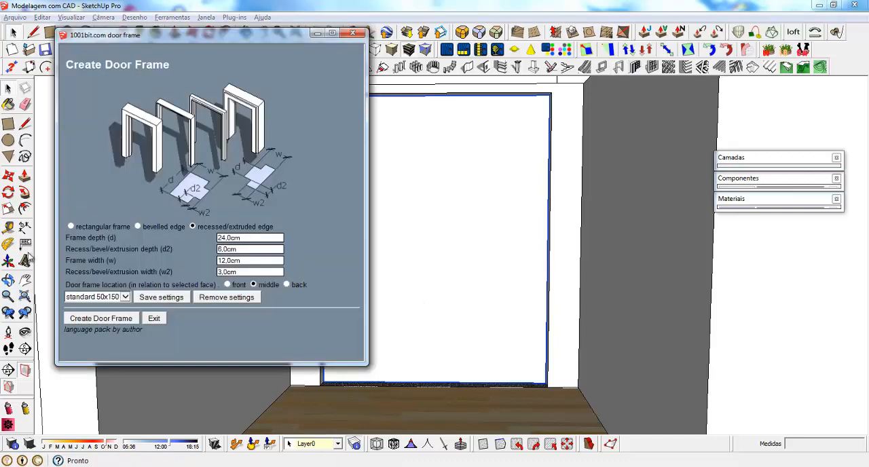
left_click(108, 318)
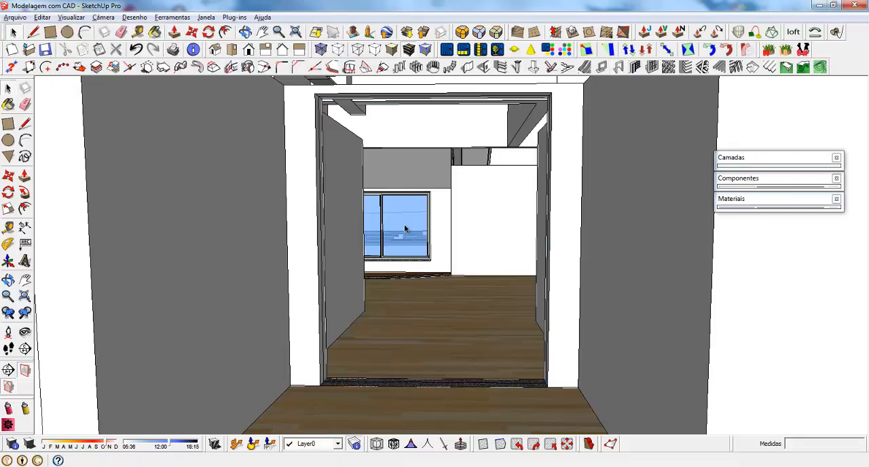
key("ctrl+z")
left_click(404, 229)
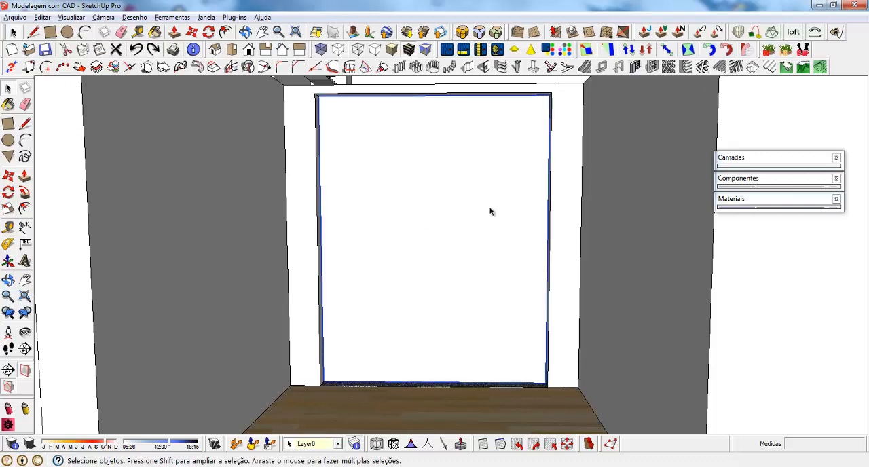
left_click(617, 67)
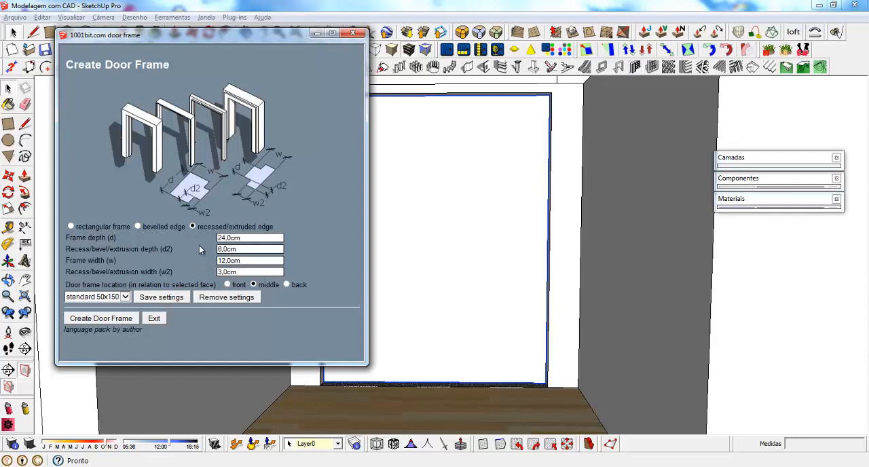
left_click(155, 319)
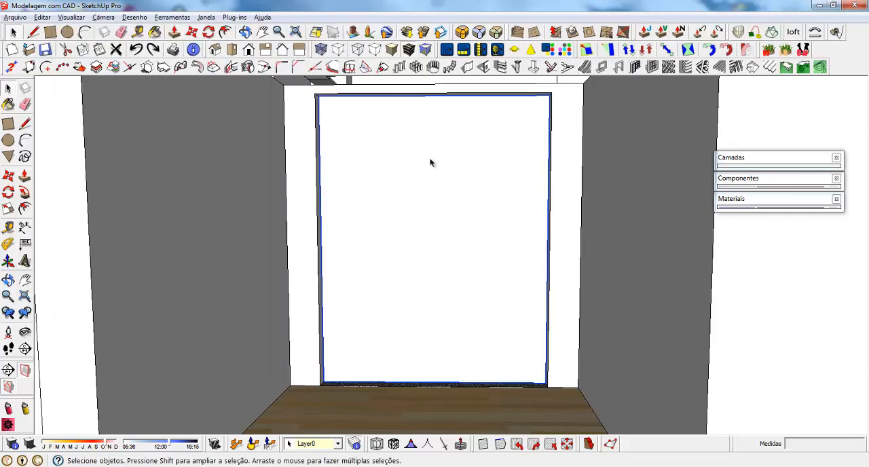
double_click(382, 151)
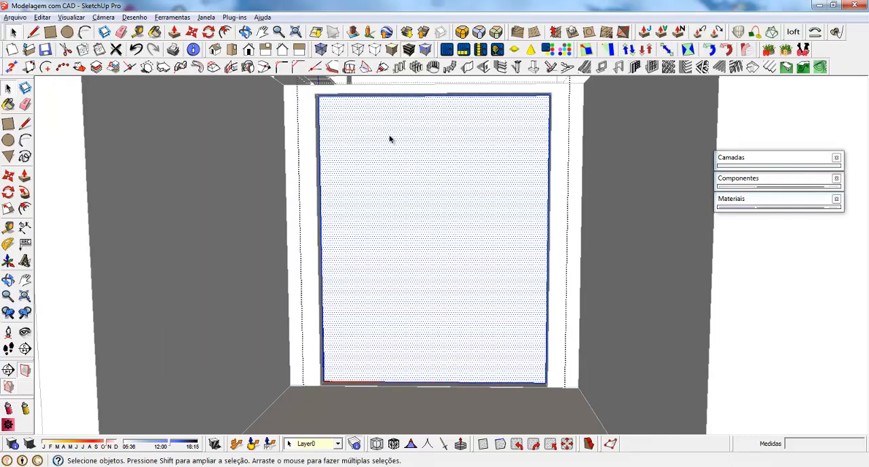
right_click(390, 139)
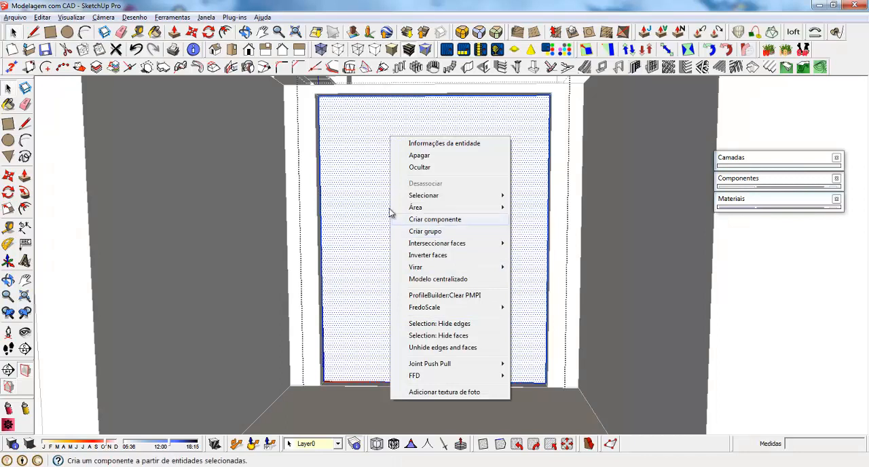
left_click(366, 150)
key("Escape")
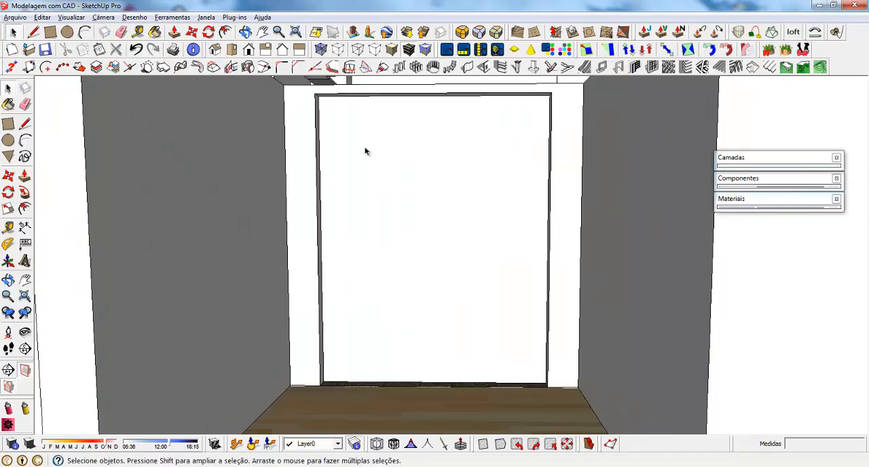
Group the doorway face together with its edges inside the door component
left_click(382, 160)
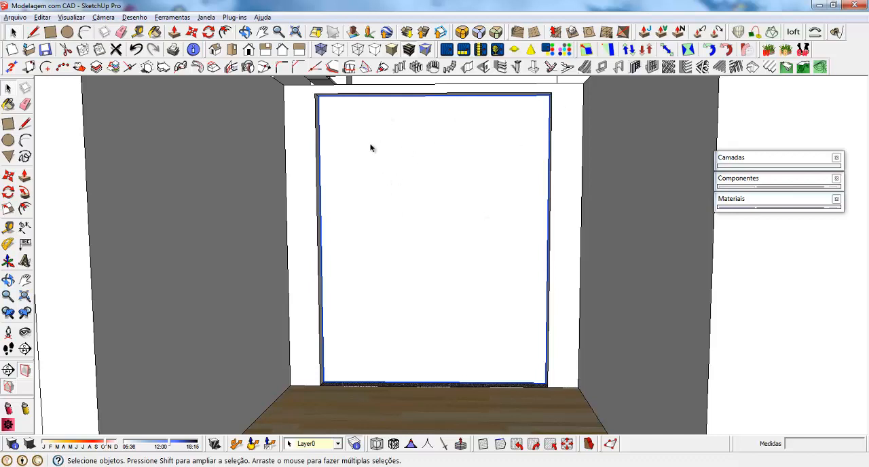
double_click(462, 178)
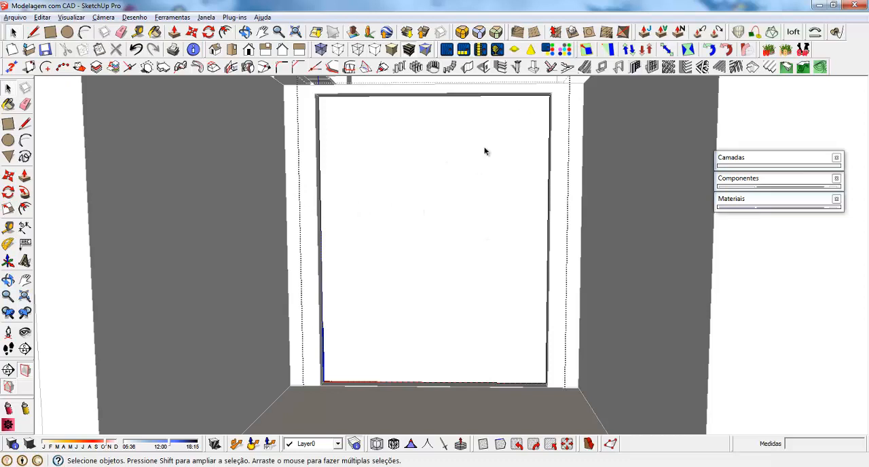
left_click(373, 144)
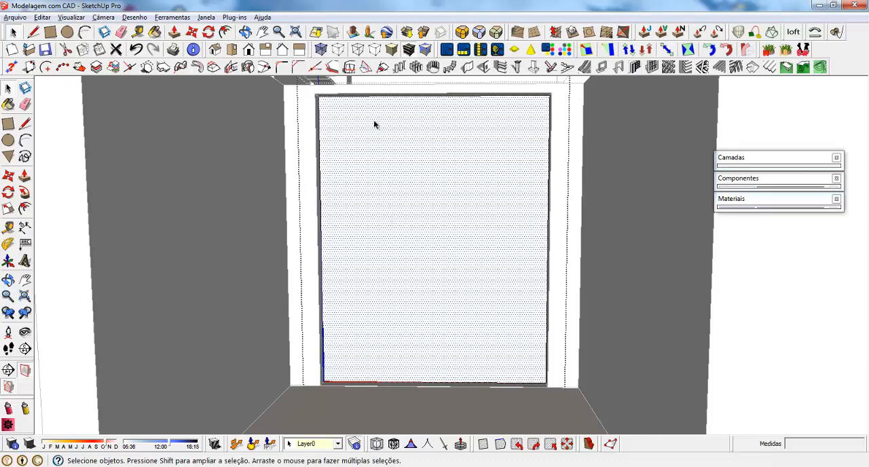
double_click(374, 124)
right_click(374, 123)
left_click(459, 214)
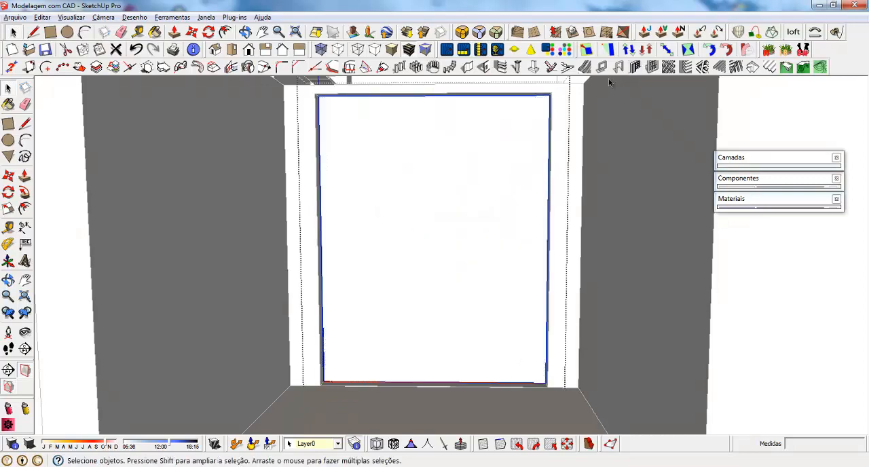
Create the recessed door frame from the grouped doorway face inside the component, using the stored frame settings
left_click(618, 67)
left_click(107, 319)
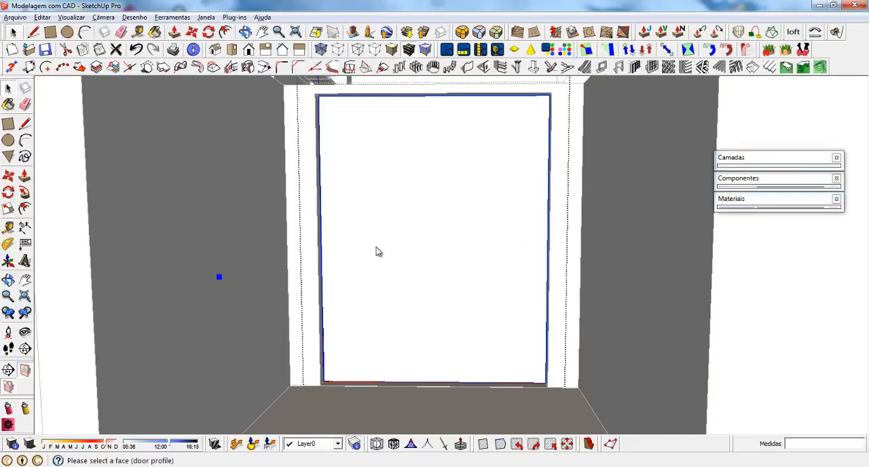
left_click(352, 328)
middle_click_drag(554, 338, 535, 352)
middle_click_drag(321, 197, 359, 175)
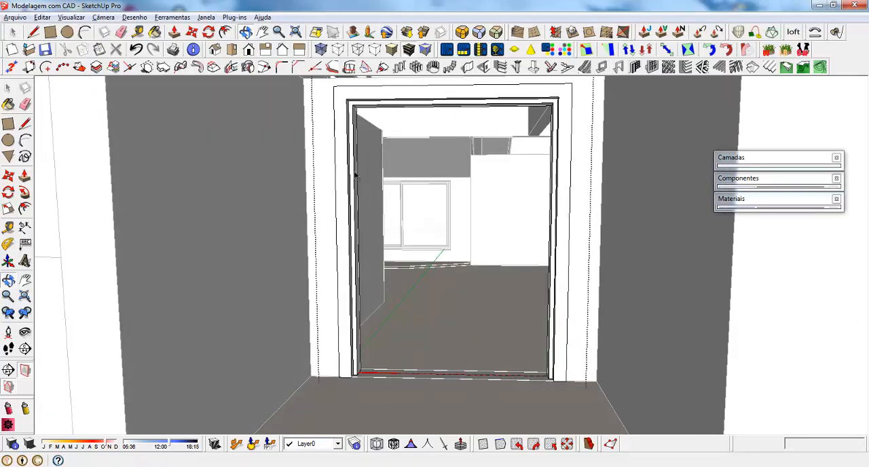
middle_click_drag(508, 304, 392, 287)
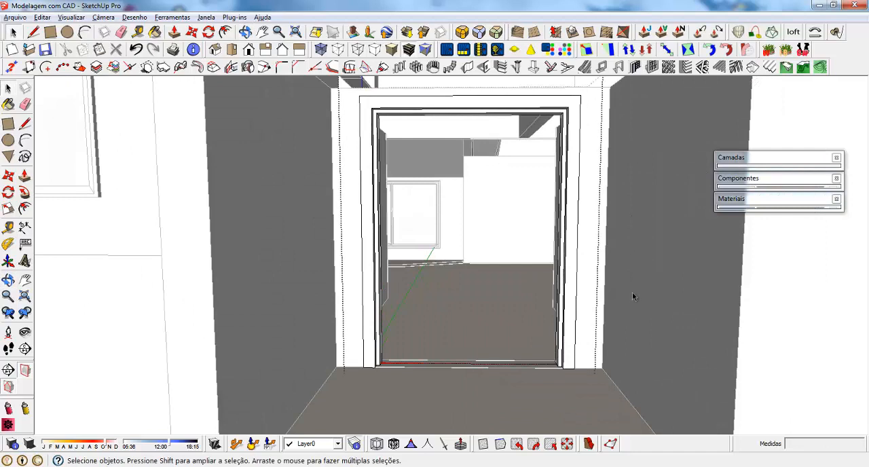
Draw the door leaf rectangle in the frame's recess, from its upper corner to the diagonally opposite corner at the floor
left_click(573, 164)
scroll(440, 140, "up", 3)
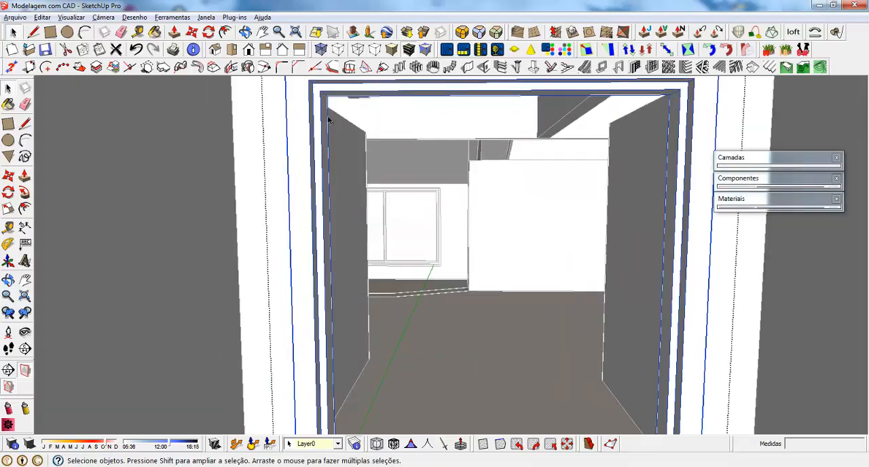
key("r")
left_click(324, 89)
scroll(330, 83, "down", 5)
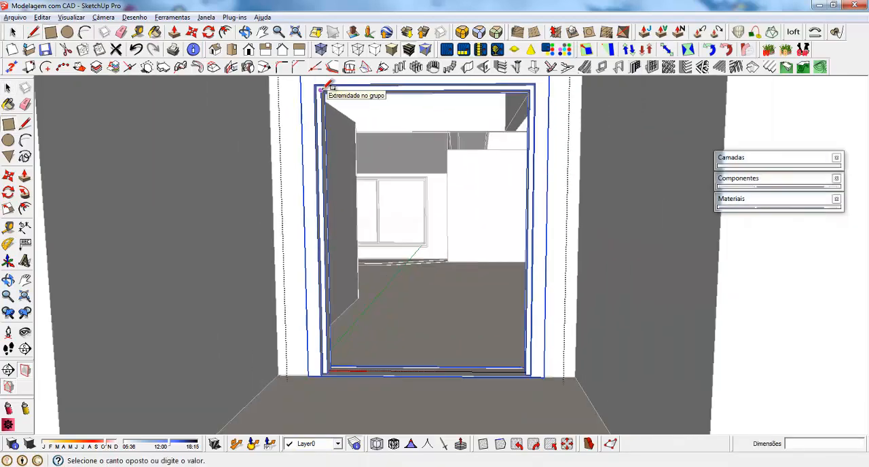
scroll(475, 392, "up", 6)
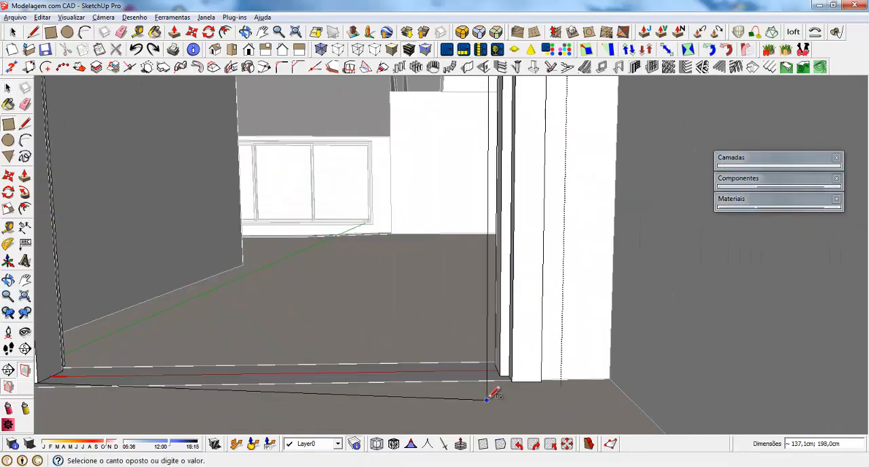
left_click(516, 355)
Finish the door leaf rectangle in the frame's recess and extrude its face 5 cm
middle_click_drag(557, 330, 403, 349)
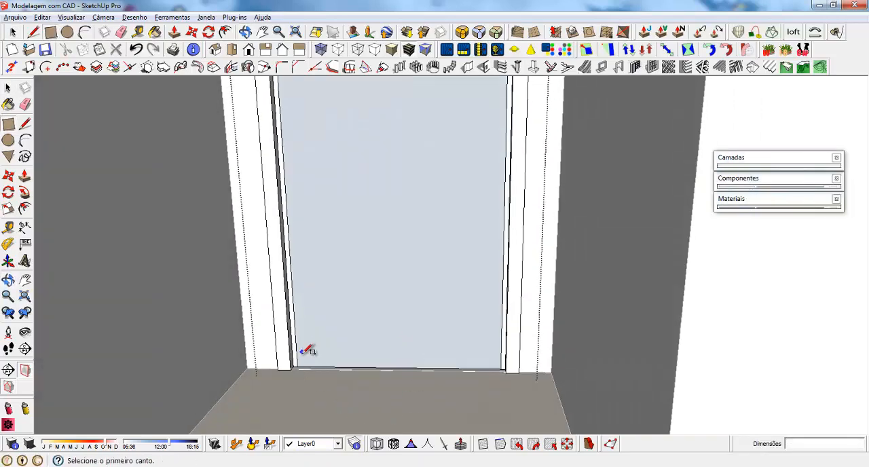
scroll(307, 373, "up", 3)
scroll(301, 351, "down", 6)
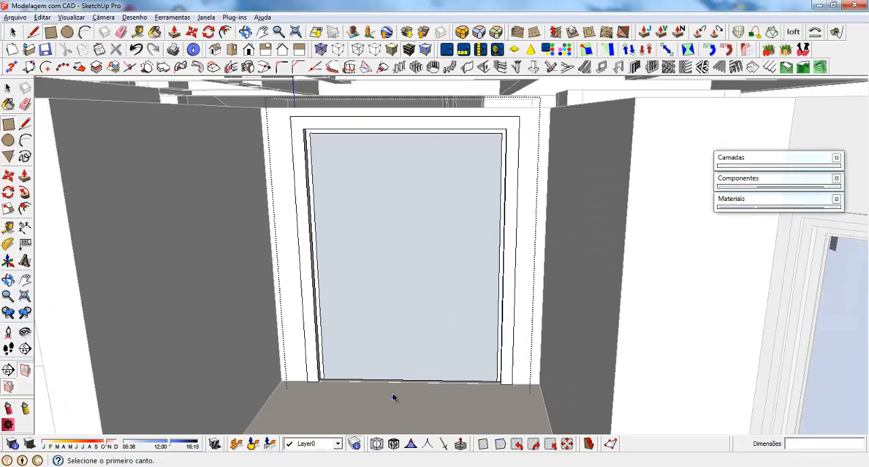
key("space")
key("p")
left_click(374, 360)
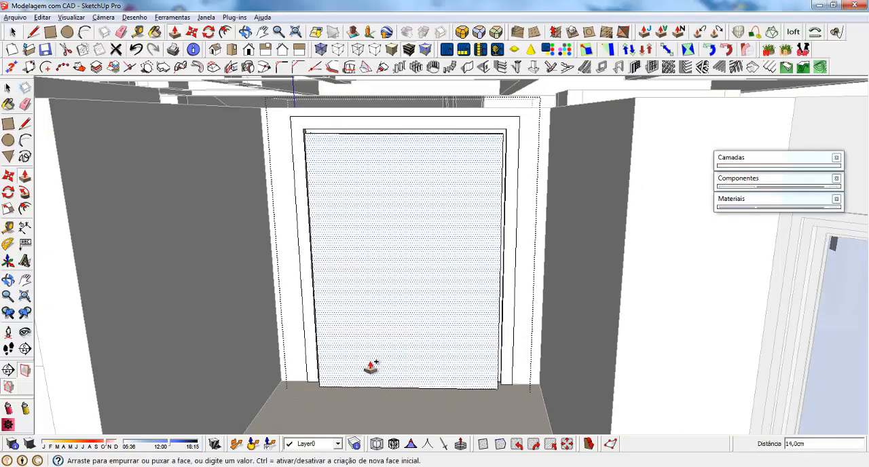
left_click(371, 367)
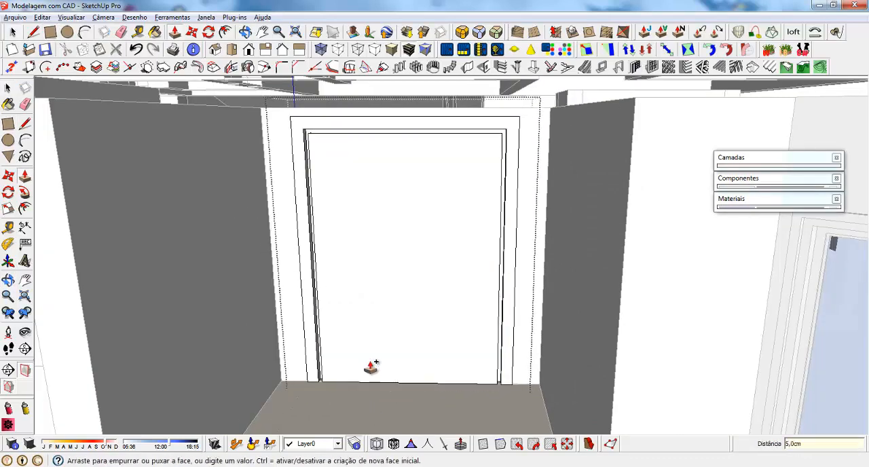
key("space")
Move the door leaf face with its edges by its lower corner onto the inner corner of the frame
left_click(346, 265)
scroll(331, 386, "up", 8)
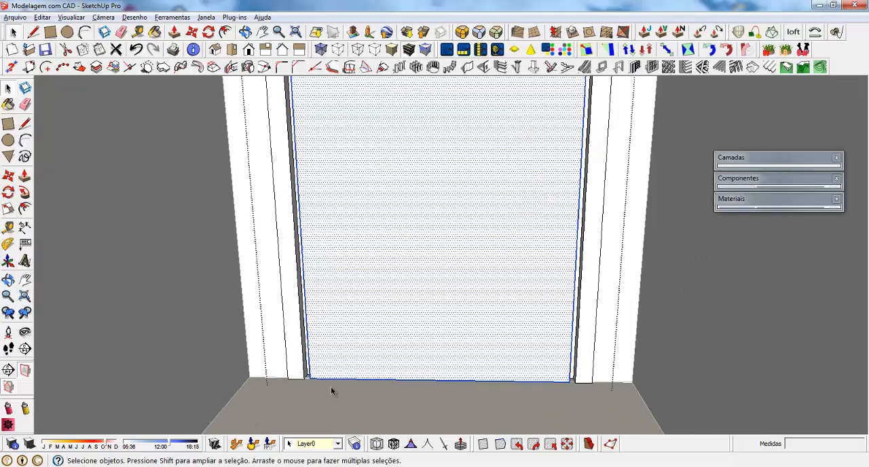
middle_click_drag(301, 371, 330, 413)
key("m")
left_click(343, 399)
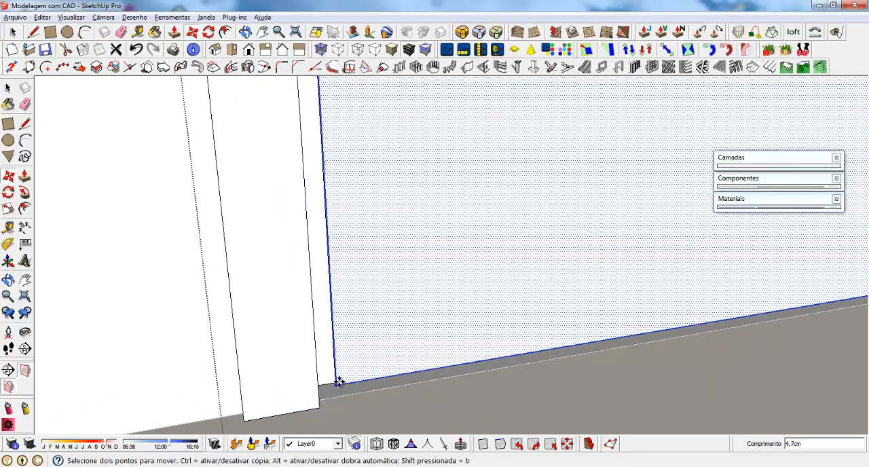
scroll(341, 391, "up", 5)
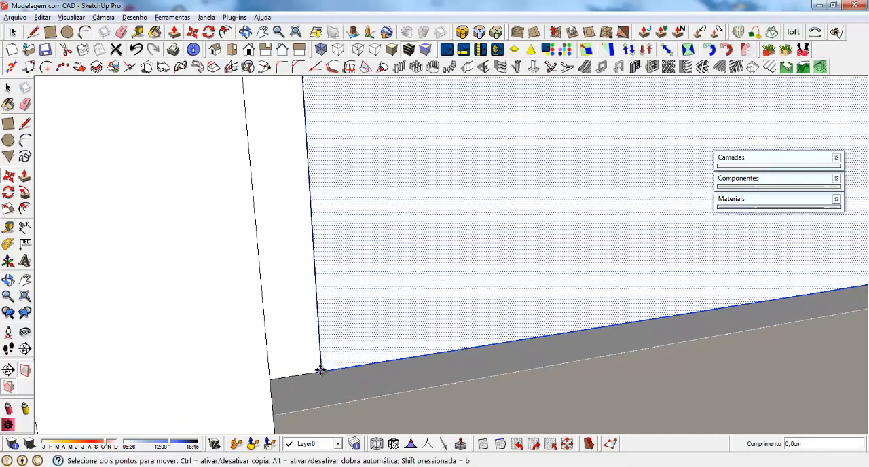
left_click(320, 370)
scroll(262, 369, "down", 3)
middle_click_drag(175, 332, 349, 382)
scroll(371, 394, "down", 4)
scroll(279, 372, "up", 2)
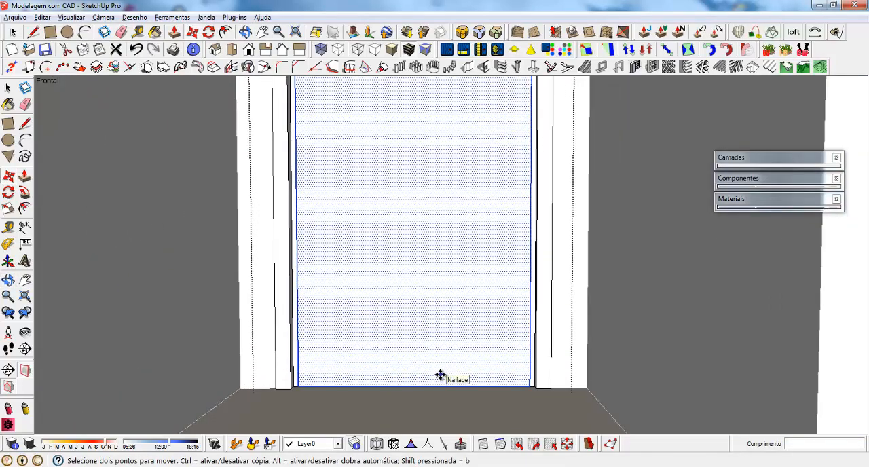
Offset the door leaf face's outline 0.5 cm inward
key("f")
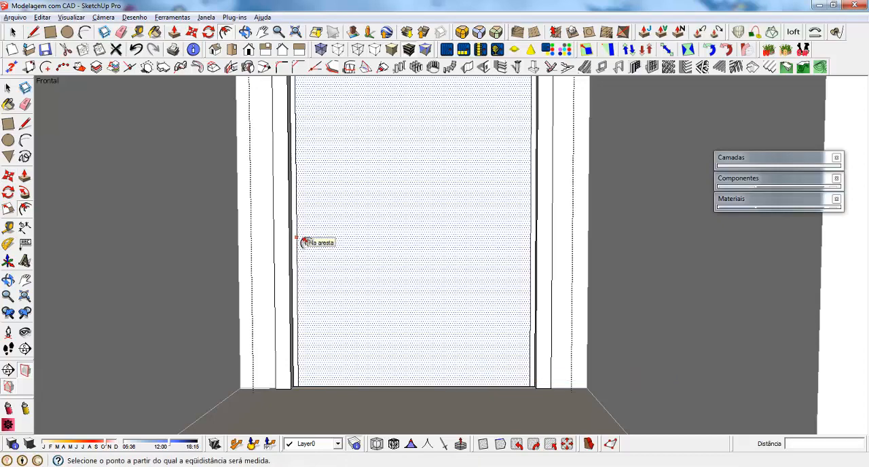
left_click(305, 243)
type(",5")
key("Return")
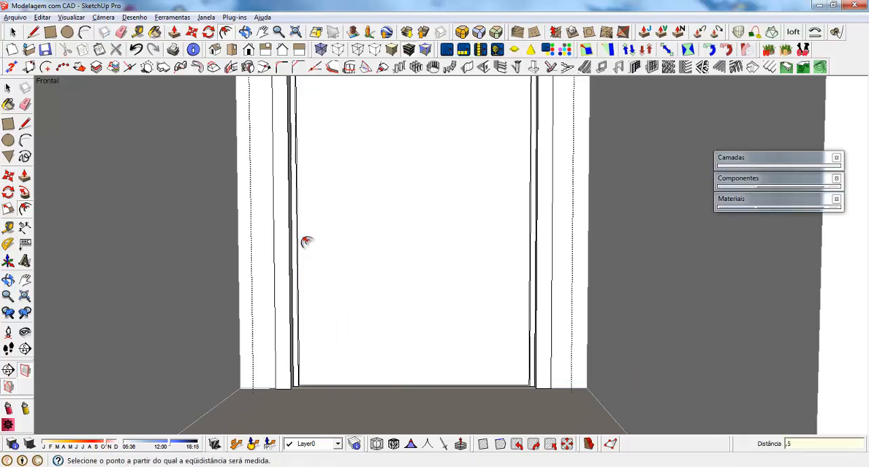
Try to push the narrow strip around the leaf 5 cm toward the interior side, and undo it
scroll(300, 383, "up", 6)
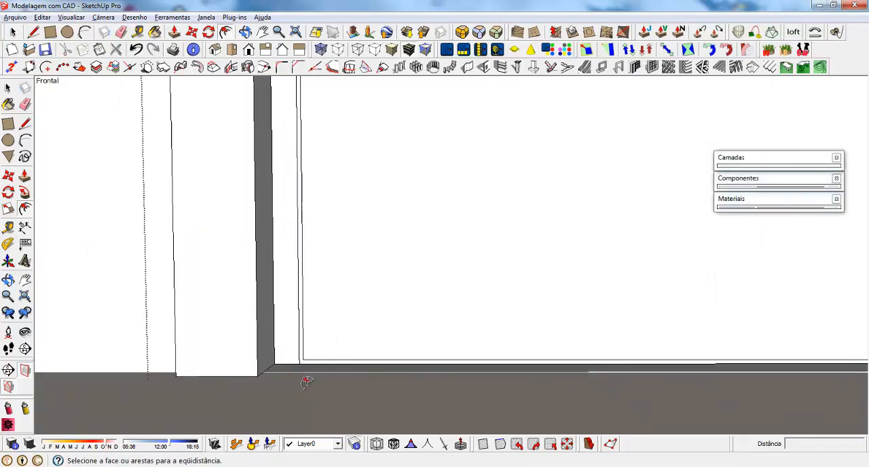
key("space")
left_click(303, 356)
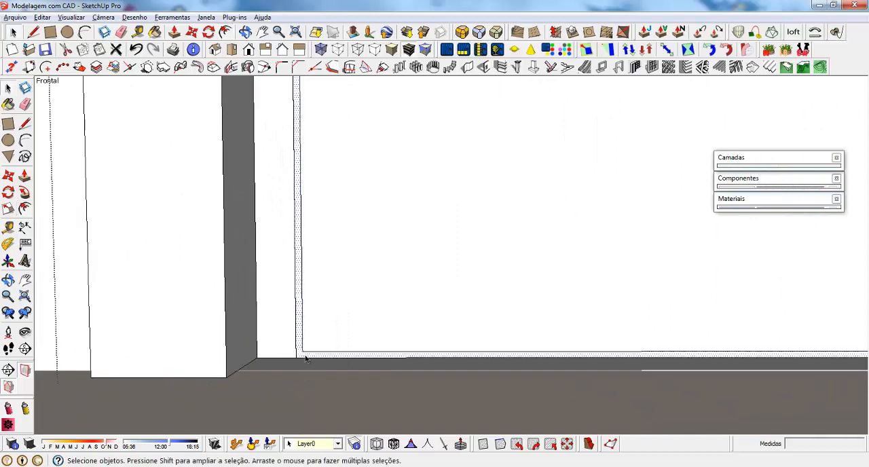
key("p")
left_click(299, 359)
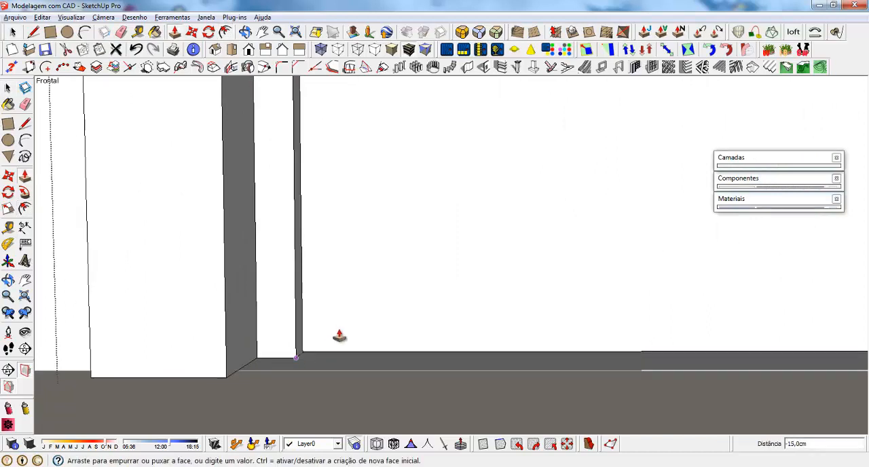
middle_click_drag(387, 307, 6, 293)
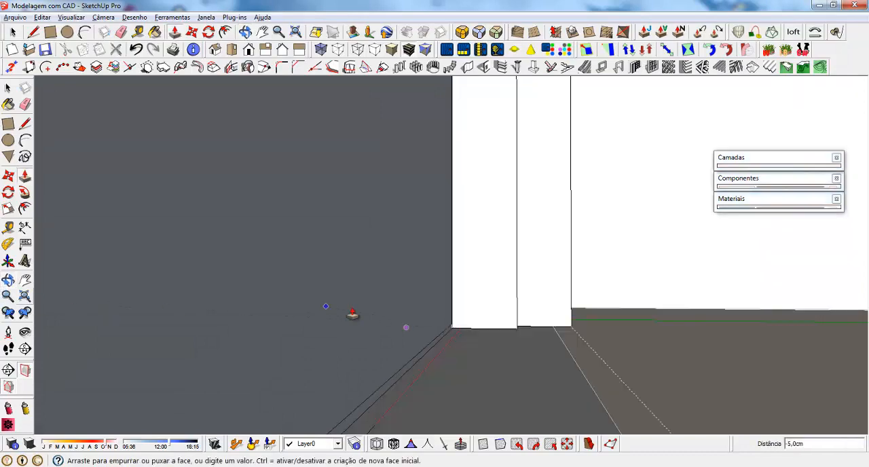
middle_click_drag(464, 290, 392, 323)
scroll(401, 324, "up", 4)
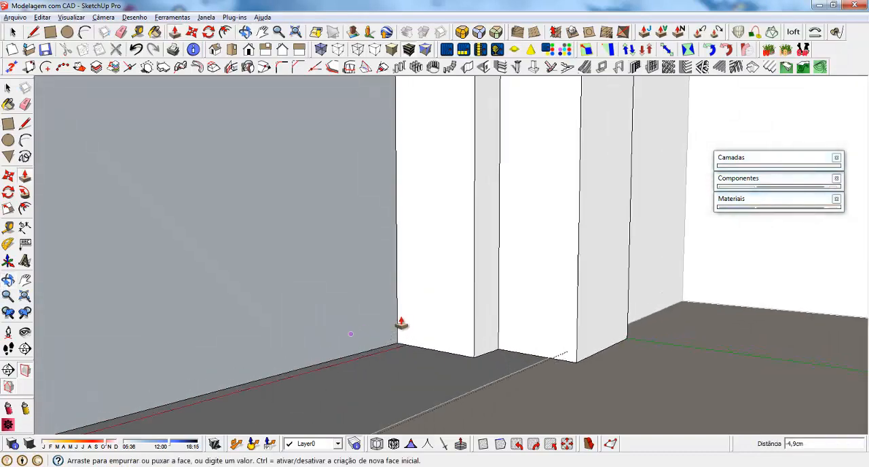
left_click(398, 320)
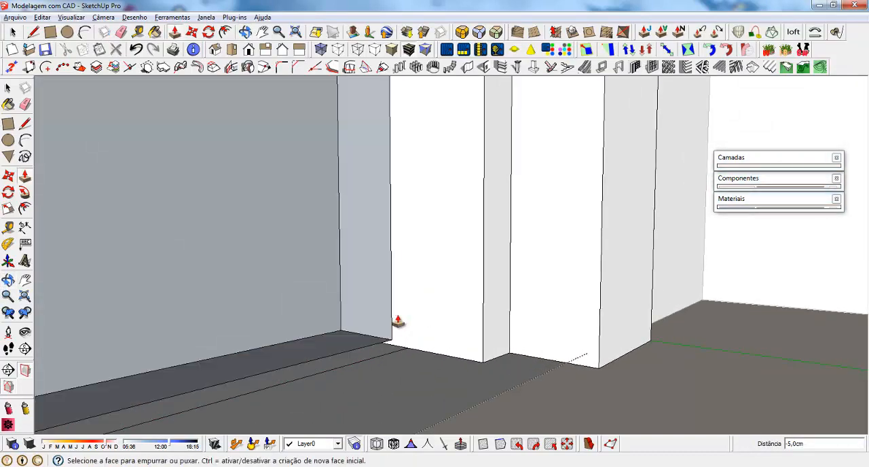
key("ctrl+z")
middle_click_drag(394, 349, 301, 330)
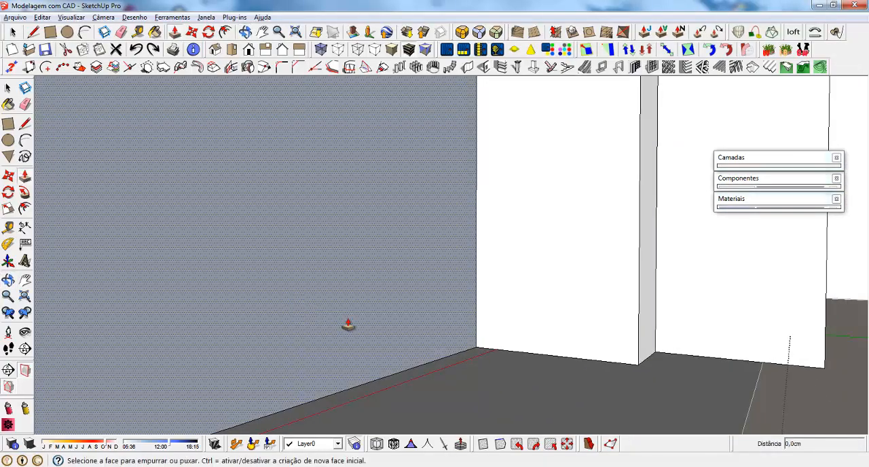
right_click(379, 181)
left_click(434, 293)
middle_click_drag(320, 279, 521, 333)
Push the leaf's narrow perimeter strip 5 cm toward the interior side of the doorway
key("p")
key("space")
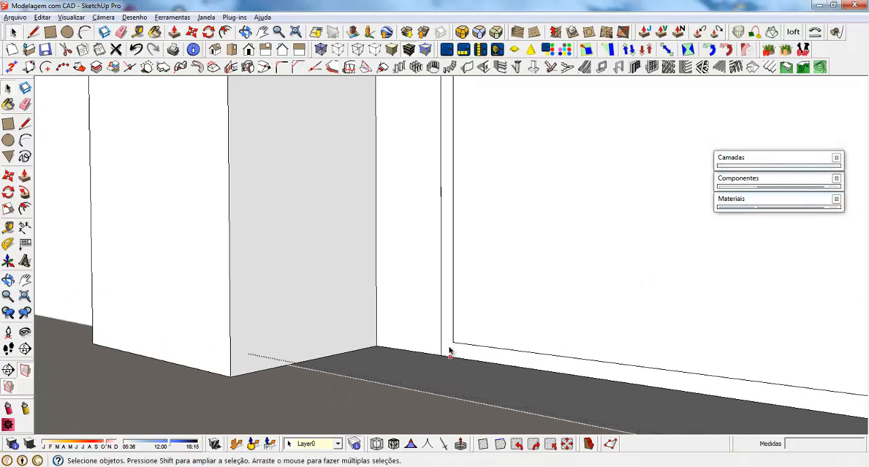
key("p")
left_click(525, 335)
middle_click_drag(508, 325, 144, 293)
left_click(150, 294)
left_click(493, 277)
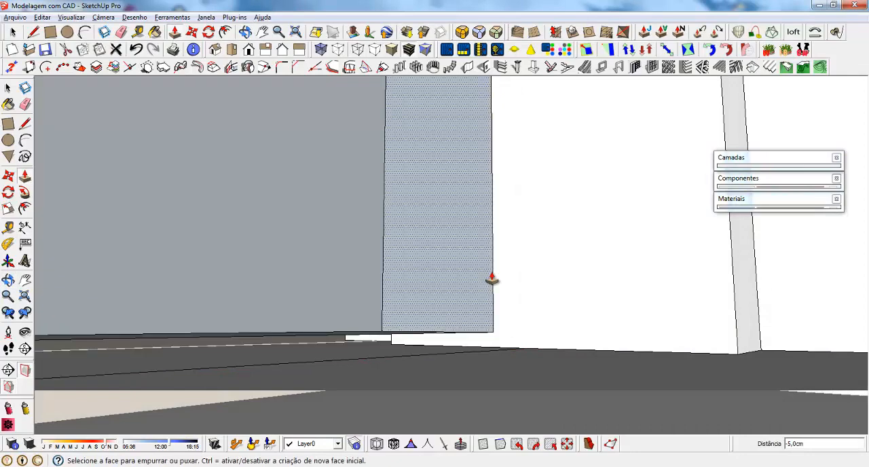
Draw a rectangle closing the recess on the leaf's interior side, from its upper corner to the diagonally opposite lower corner
middle_click_drag(491, 277, 515, 398)
scroll(511, 401, "down", 5)
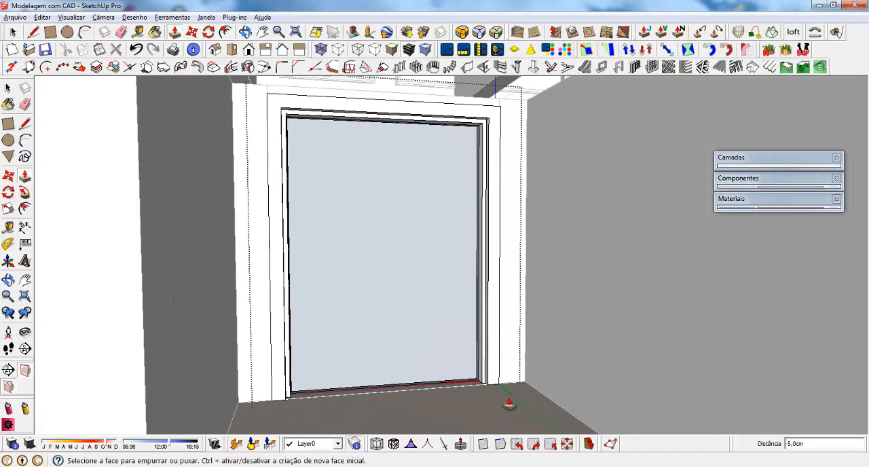
scroll(410, 239, "up", 2)
middle_click_drag(371, 275, 352, 272)
scroll(230, 105, "up", 2)
key("r")
left_click(234, 80)
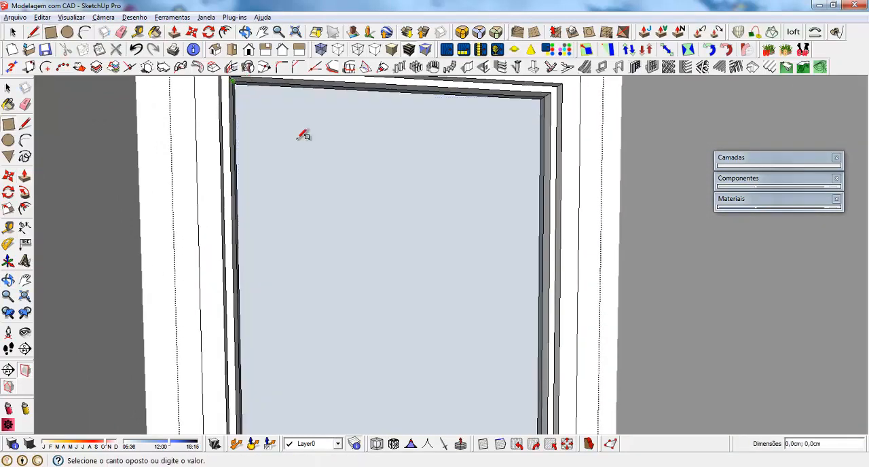
scroll(475, 247, "down", 2)
scroll(503, 326, "down", 2)
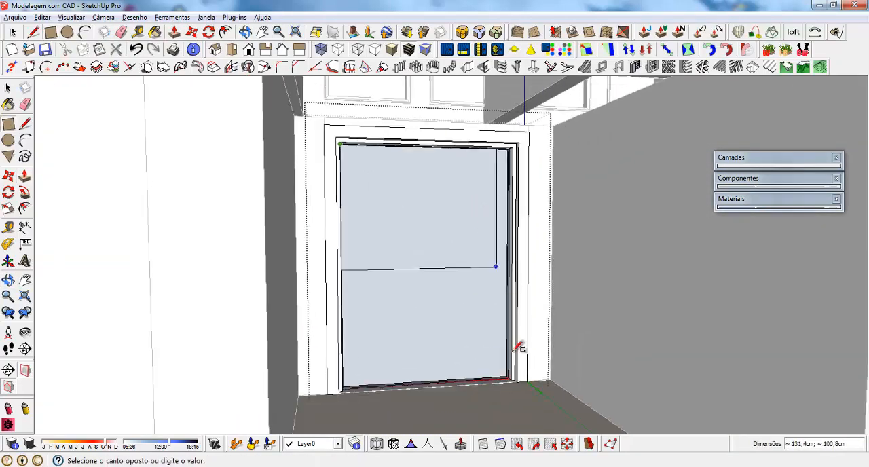
scroll(518, 360, "up", 4)
left_click(516, 387)
key("space")
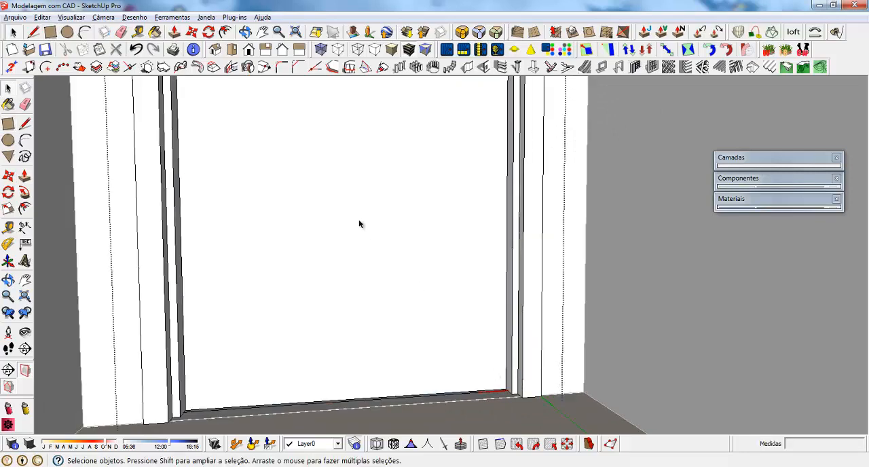
Create 12 grooves on the leaf's interior face, 2.5 external and internal, 1 deep, spaced 40, starting at its lower edge, without softened edges
left_click(358, 218)
scroll(470, 327, "down", 2)
scroll(456, 348, "down", 5)
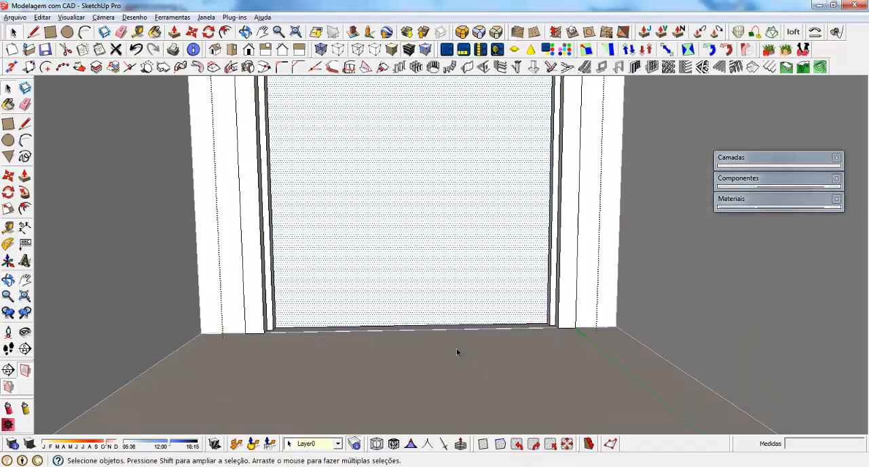
middle_click_drag(451, 380, 434, 283)
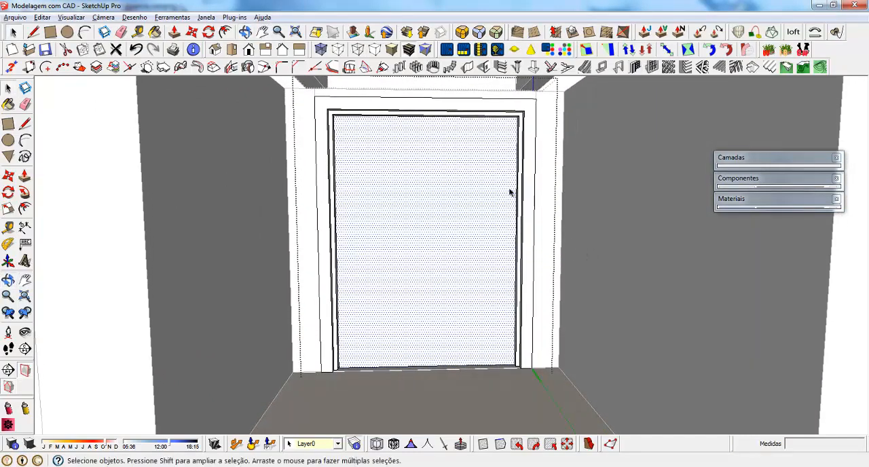
left_click(503, 69)
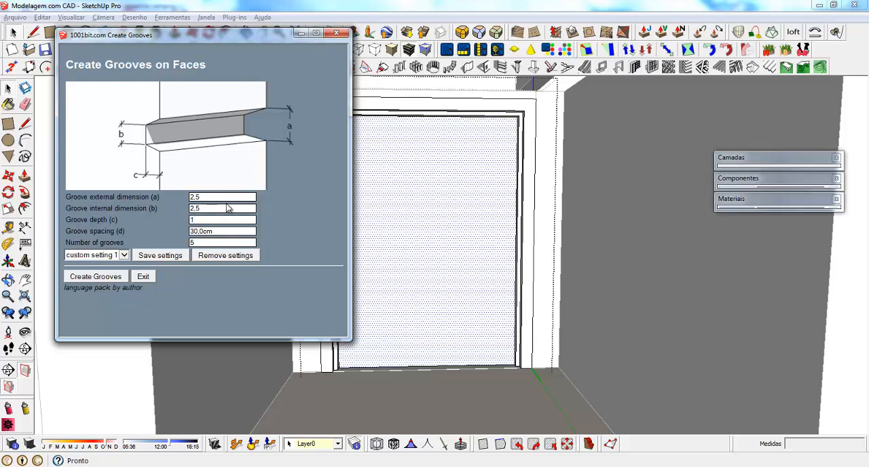
key("Tab")
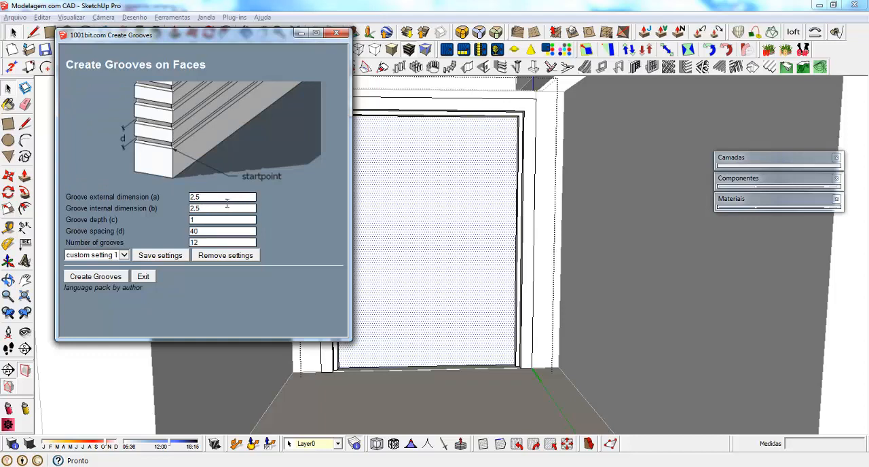
left_click(95, 277)
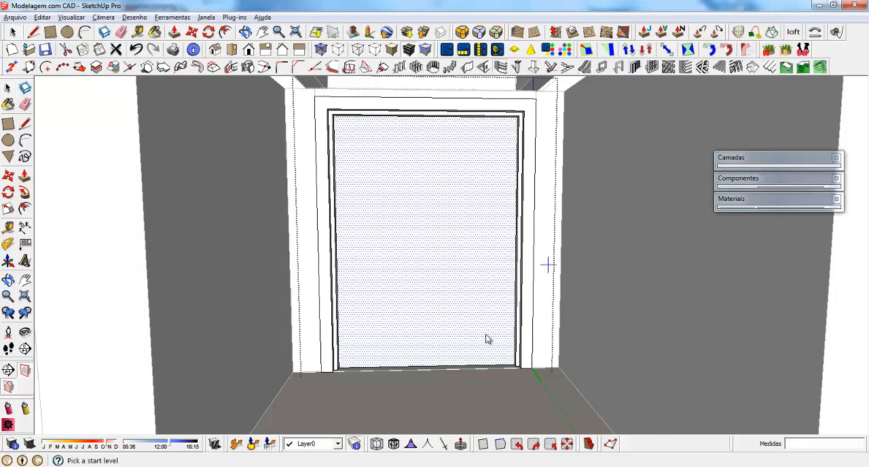
left_click(424, 368)
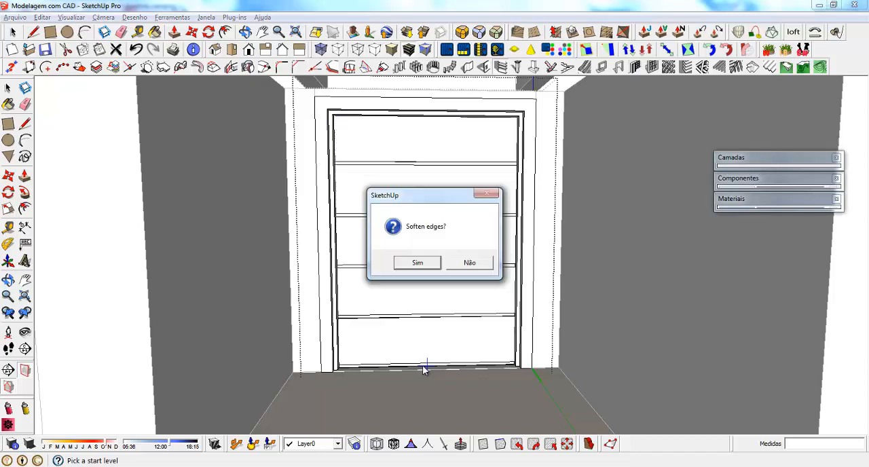
left_click(469, 263)
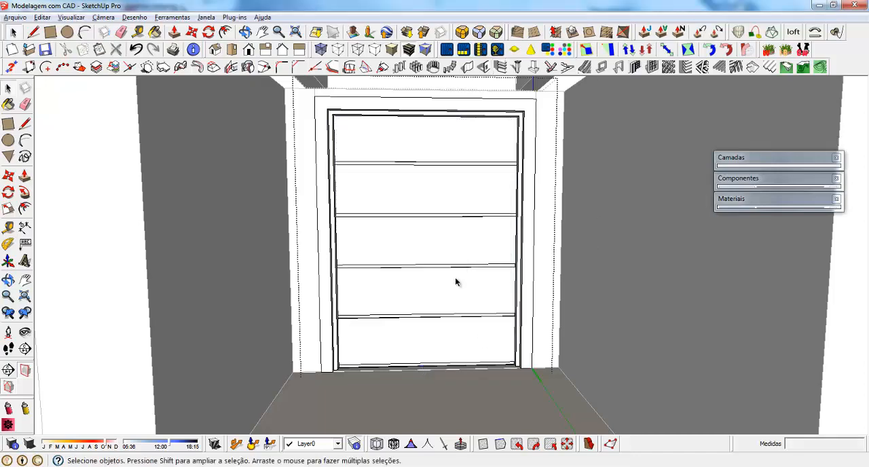
Fill the lowest groove at the floor flush with the leaf face and erase its leftover edge
middle_click_drag(389, 364, 369, 356)
scroll(339, 364, "up", 8)
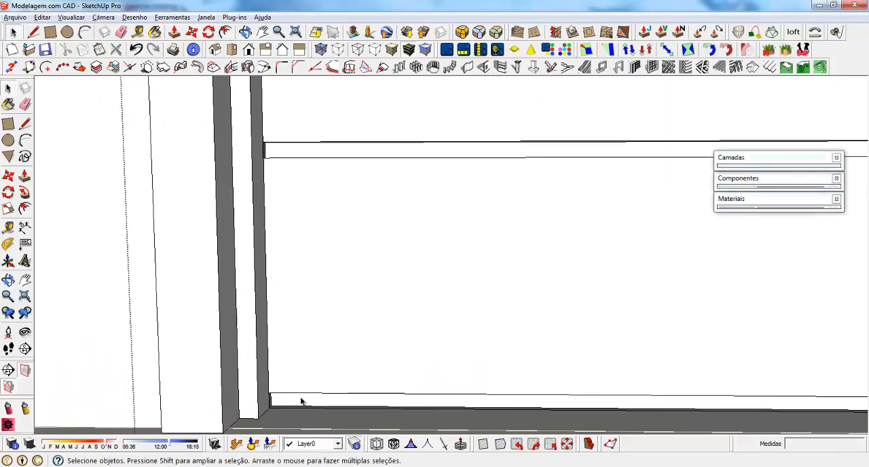
middle_click_drag(301, 402, 243, 367)
scroll(287, 400, "up", 3)
key("p")
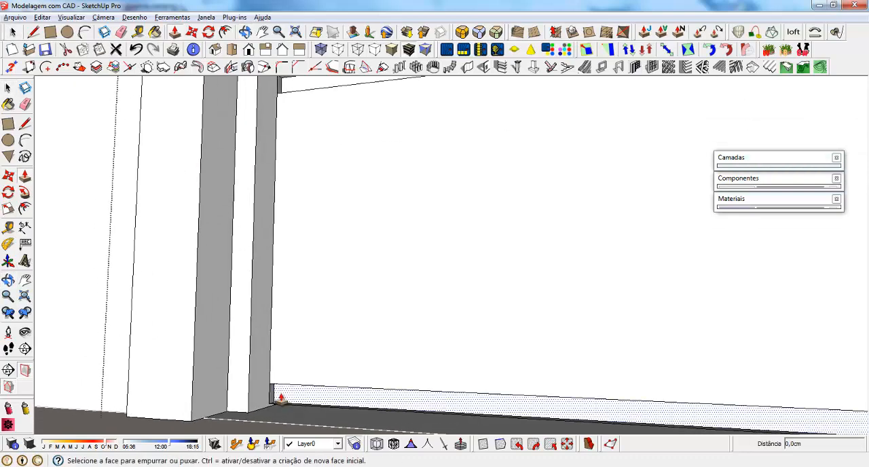
left_click(281, 397)
left_click(272, 389)
key("e")
left_click(304, 385)
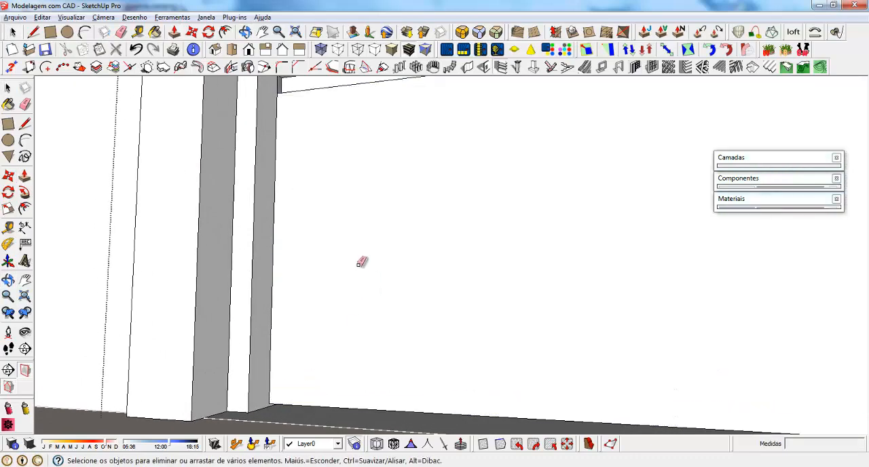
Erase the short vertical edges closing the groove ends along one jamb on the leaf's interior face
scroll(341, 339, "down", 3)
middle_click_drag(359, 161, 355, 197)
scroll(294, 169, "up", 3)
left_click(294, 169)
scroll(329, 366, "down", 5)
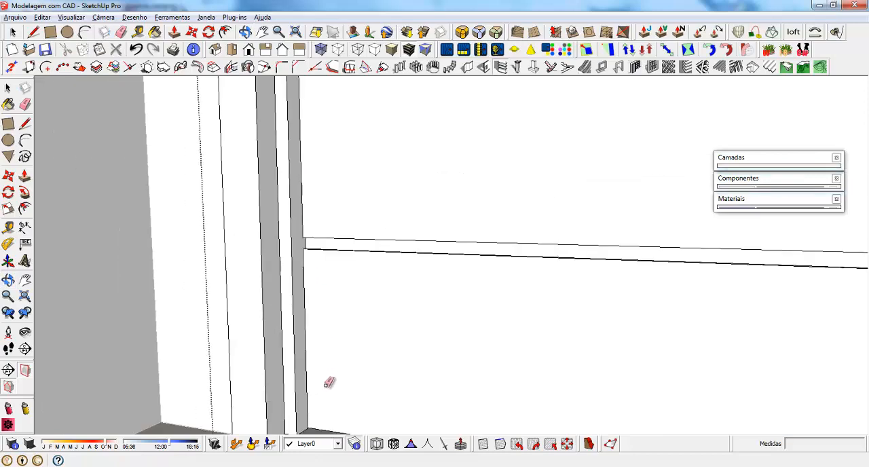
scroll(318, 253, "up", 4)
left_click(324, 287)
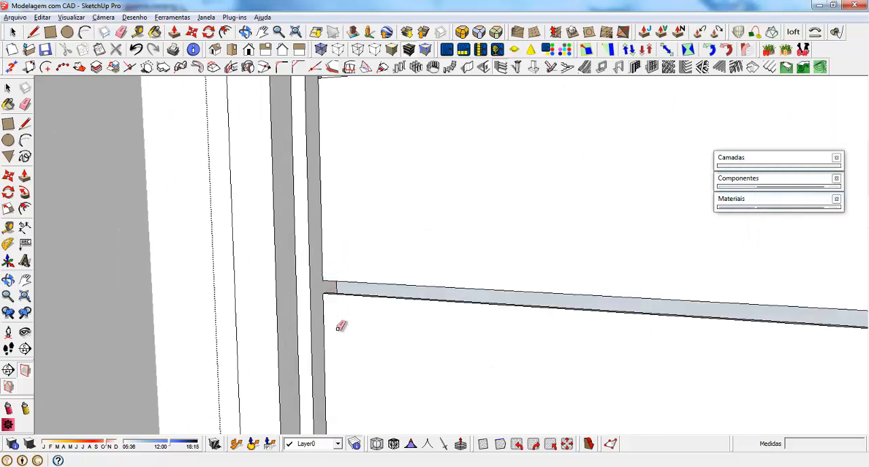
key("ctrl+z")
scroll(323, 288, "up", 3)
left_click(321, 284)
scroll(355, 414, "down", 4)
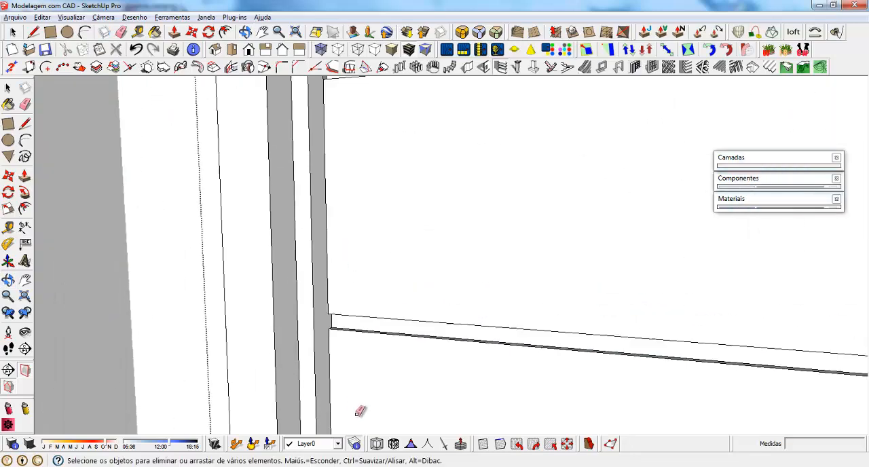
scroll(341, 179, "up", 2)
scroll(368, 423, "down", 4)
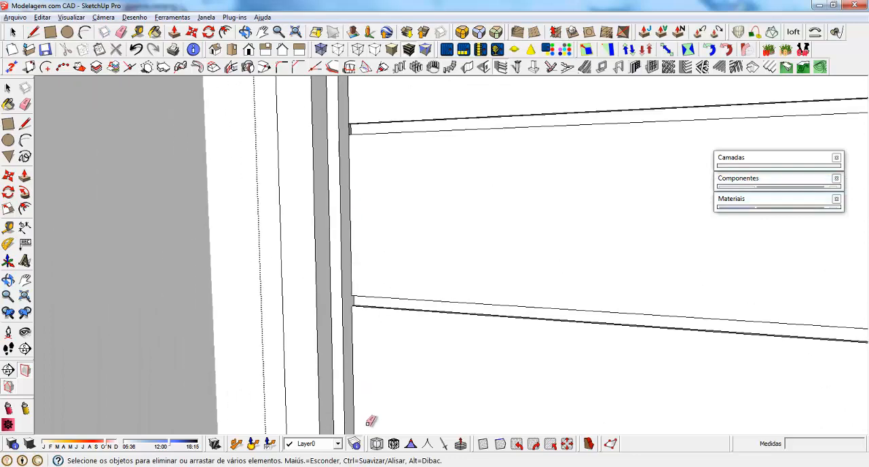
scroll(356, 200, "up", 2)
left_click(345, 204)
scroll(360, 265, "down", 4)
Erase the short vertical edges at the opposite ends of the grooves on the leaf's interior face
mouse_move(411, 262)
middle_mouse_down()
mouse_move(522, 235)
mouse_move(503, 214)
mouse_move(372, 215)
middle_mouse_up()
middle_click_drag(523, 255, 598, 266)
scroll(684, 288, "up", 4)
mouse_move(598, 266)
middle_mouse_down("shift")
mouse_move(685, 287)
mouse_move(589, 245)
mouse_move(576, 206)
middle_mouse_up("shift")
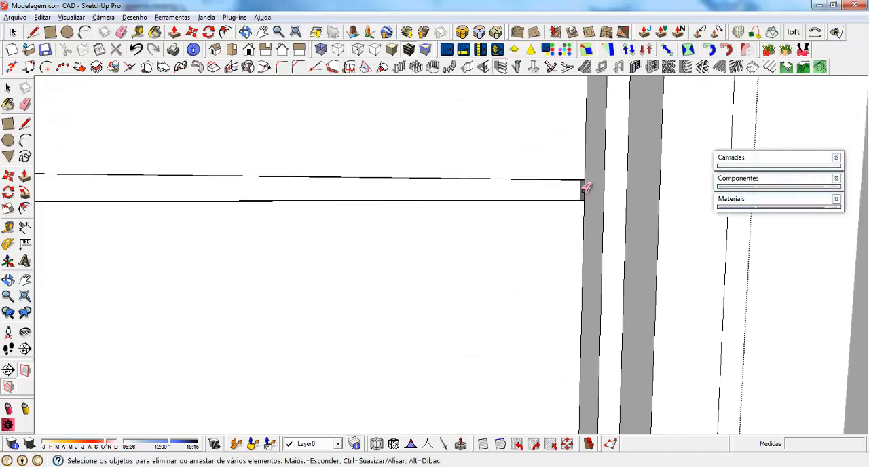
left_click(583, 191)
scroll(488, 127, "down", 4)
scroll(507, 350, "up", 3)
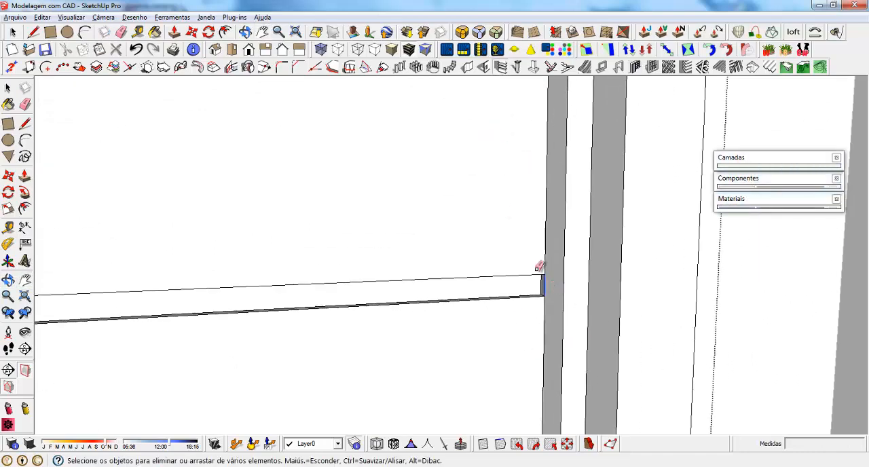
mouse_move(538, 266)
middle_mouse_down()
mouse_move(491, 150)
mouse_move(464, 383)
mouse_move(540, 281)
mouse_move(485, 186)
mouse_move(491, 343)
mouse_move(514, 319)
middle_mouse_up()
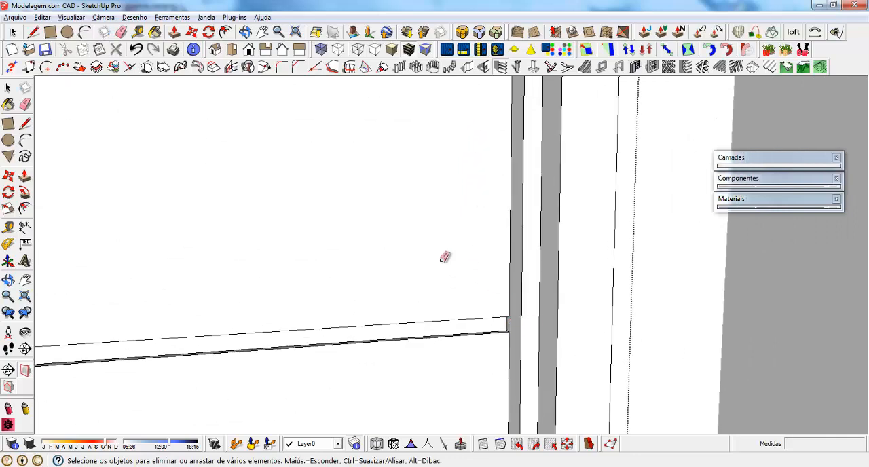
Create 12 grooves on the leaf's exterior face, 2.5 cm external and internal, 1 cm deep, spaced 40 cm, starting at its lower edge
scroll(445, 258, "down", 3)
mouse_move(459, 246)
middle_mouse_down()
mouse_move(363, 262)
mouse_move(411, 381)
mouse_move(378, 388)
mouse_move(596, 311)
middle_mouse_up()
key("space")
left_click(482, 305)
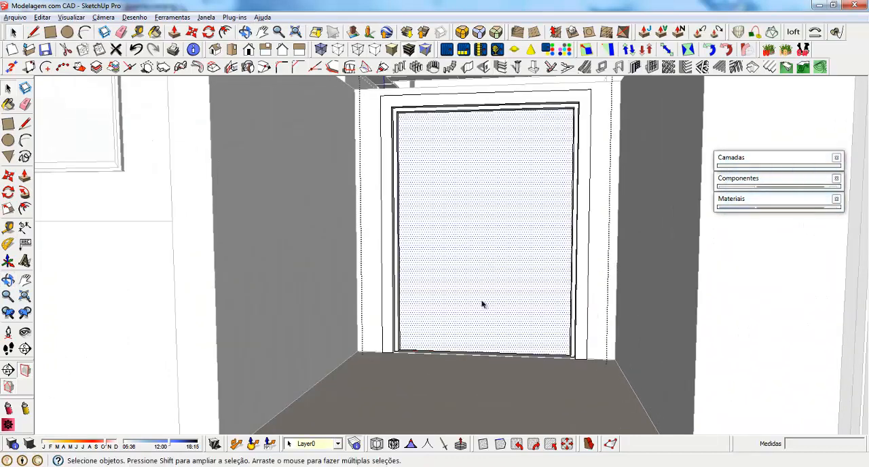
middle_click_drag(483, 305, 496, 305)
left_click(501, 68)
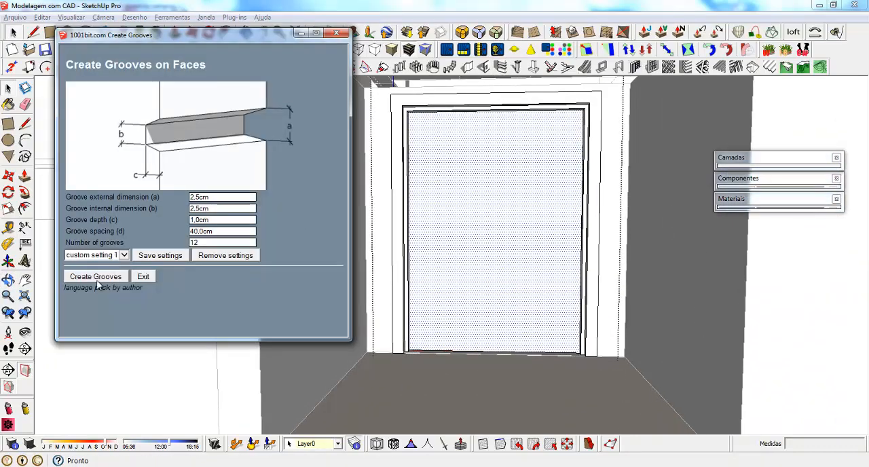
left_click(96, 278)
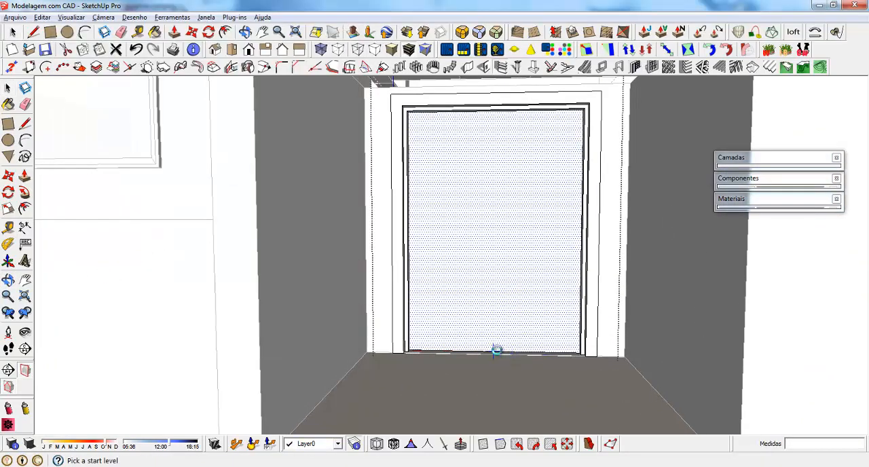
left_click(497, 351)
left_click(460, 264)
Fill the lowest groove on the leaf's exterior face flush and erase its leftover edge
middle_click_drag(477, 275, 466, 353)
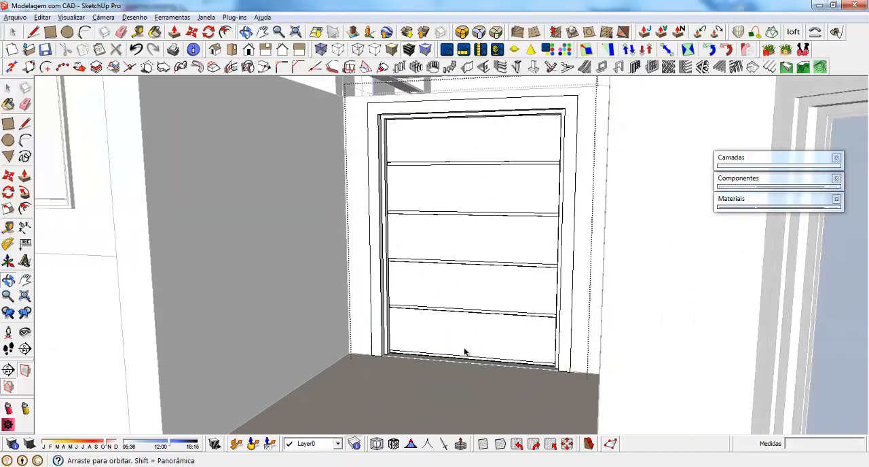
scroll(394, 353, "up", 6)
scroll(394, 353, "up", 1)
key("p")
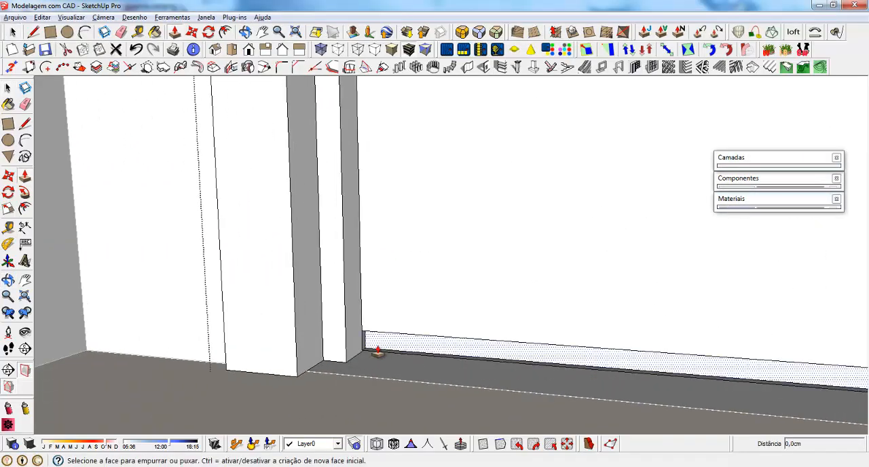
left_click(378, 347)
left_click(364, 332)
key("e")
Erase the short vertical edges closing the groove ends along one jamb on the leaf's exterior face
scroll(380, 407, "up", 6)
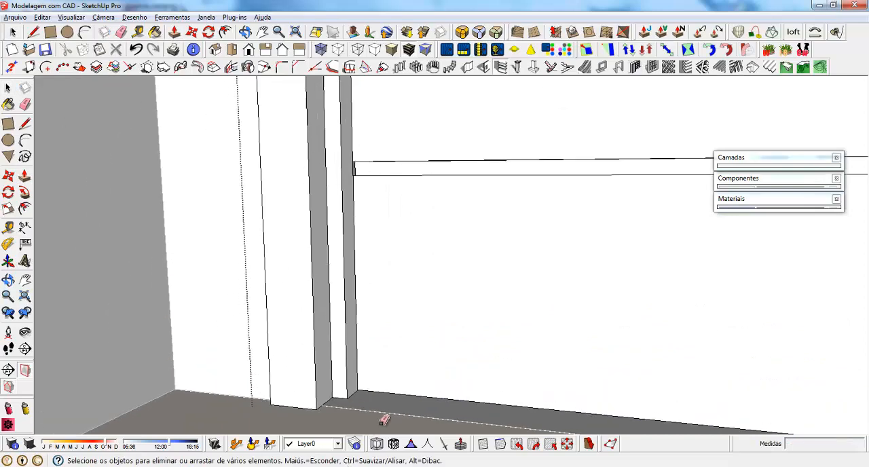
left_click(341, 225)
scroll(365, 333, "down", 5)
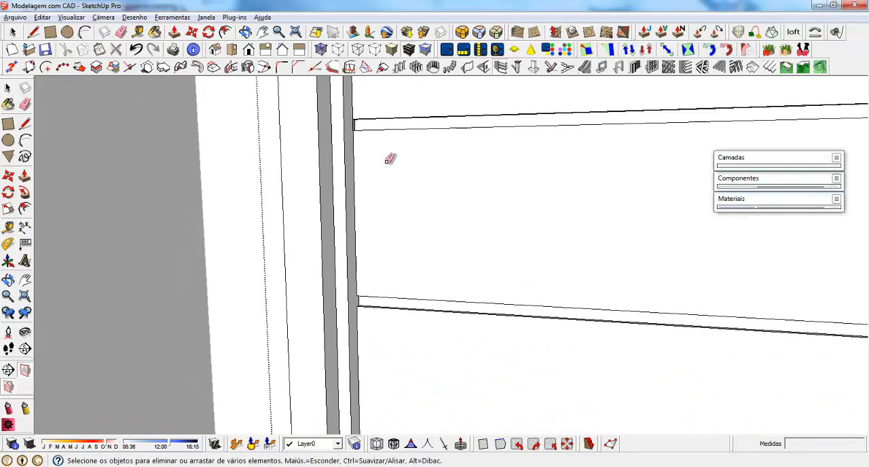
scroll(363, 138, "up", 3)
scroll(401, 333, "down", 3)
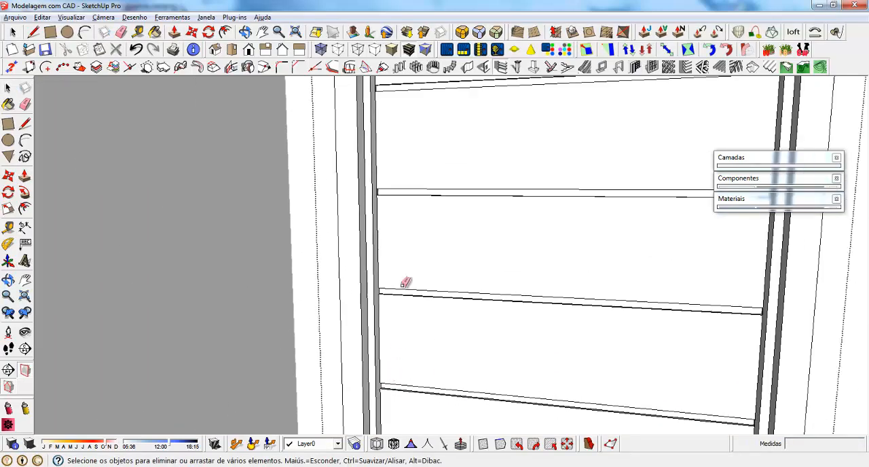
scroll(377, 163, "up", 3)
scroll(401, 381, "down", 3)
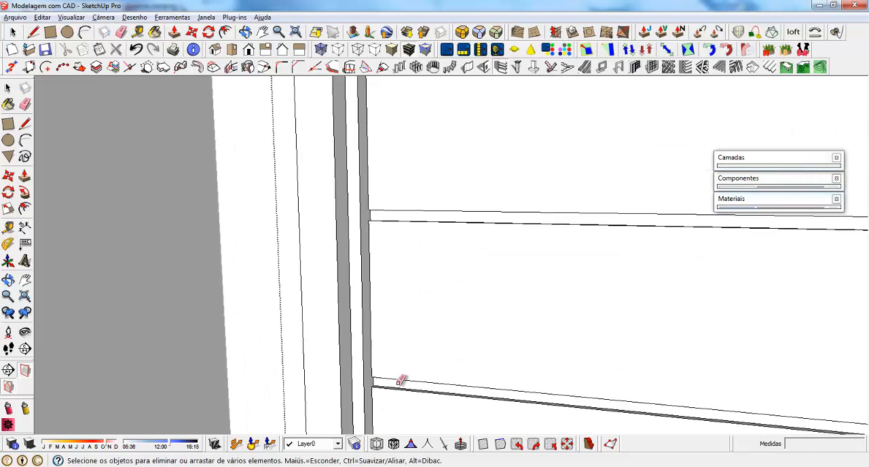
scroll(398, 235, "up", 4)
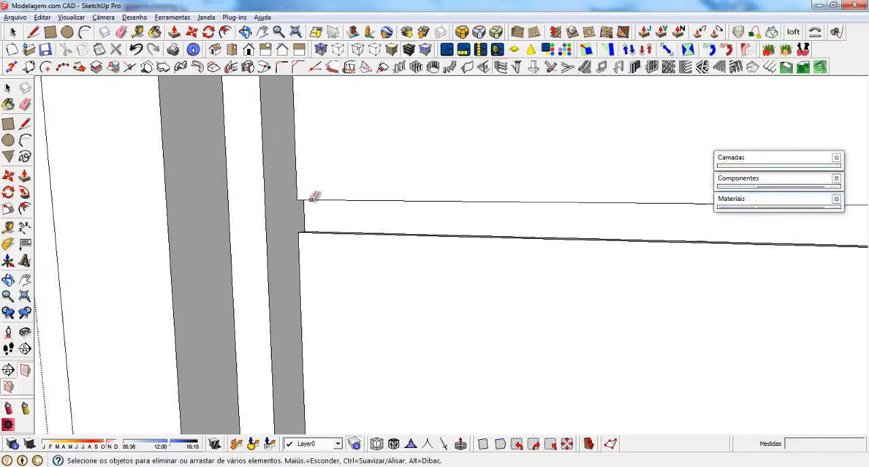
scroll(312, 197, "down", 6)
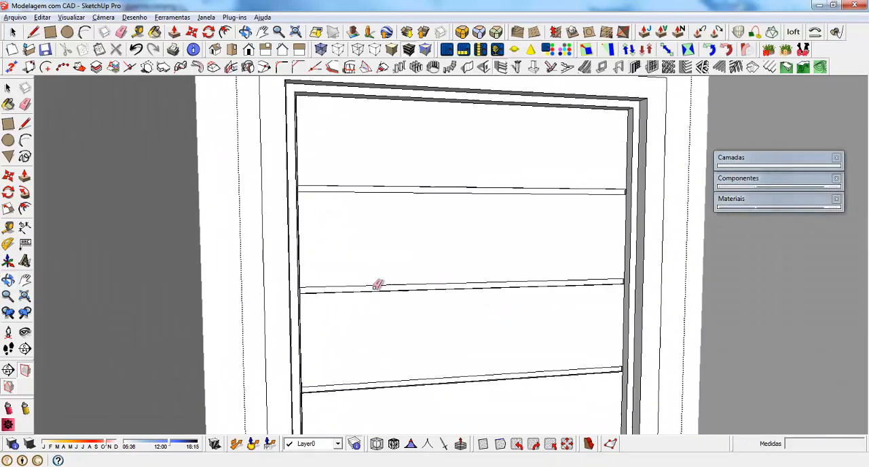
Erase the short vertical edges at the opposite ends of the grooves on the leaf's exterior face
scroll(588, 195, "up", 4)
scroll(627, 198, "up", 3)
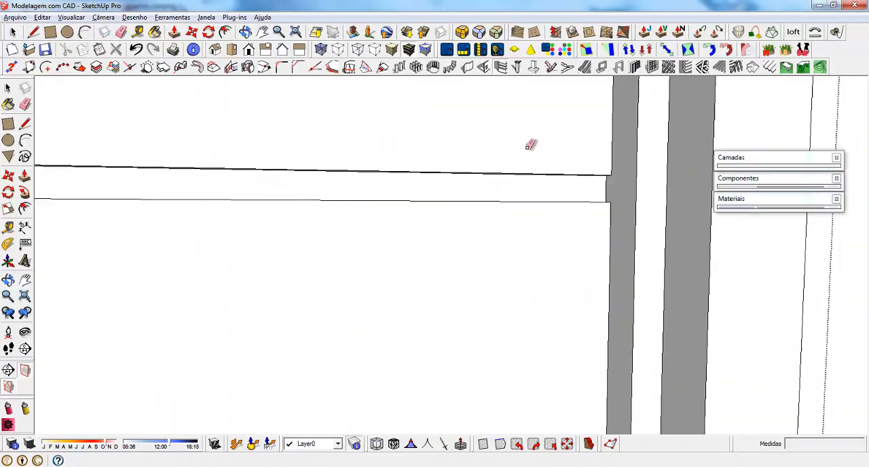
scroll(533, 142, "down", 4)
scroll(573, 318, "up", 5)
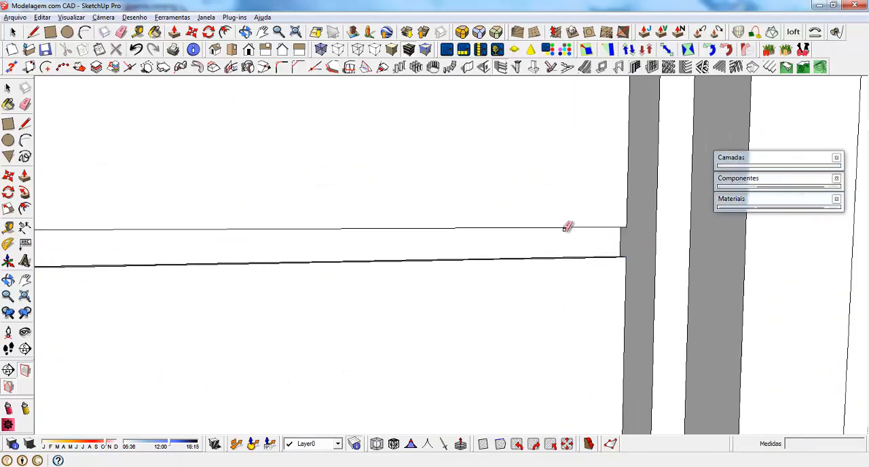
scroll(547, 139, "down", 4)
scroll(565, 231, "up", 5)
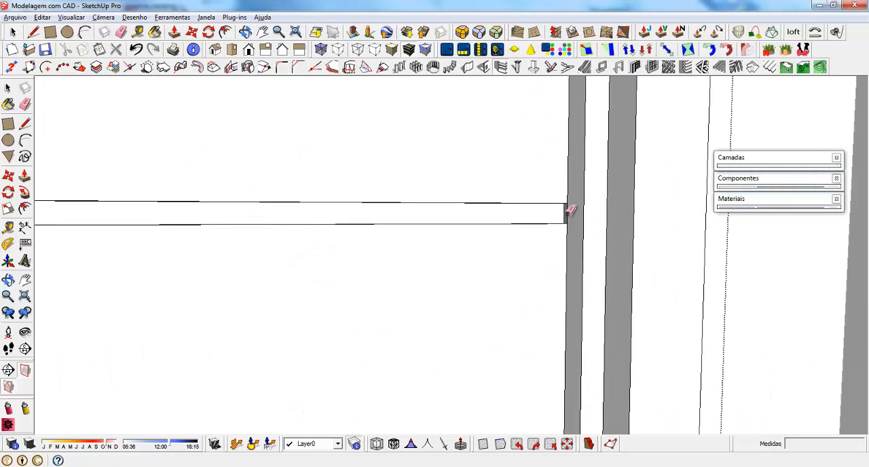
scroll(569, 211, "down", 3)
scroll(520, 363, "up", 5)
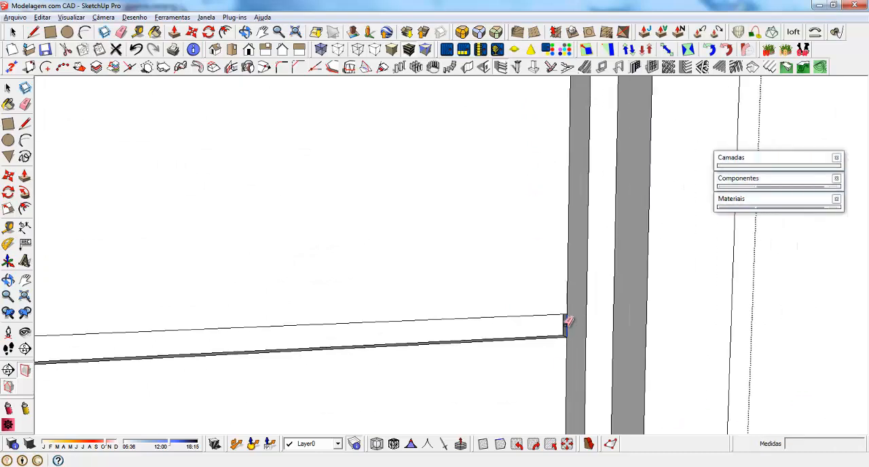
left_click(567, 325)
scroll(558, 324, "down", 9)
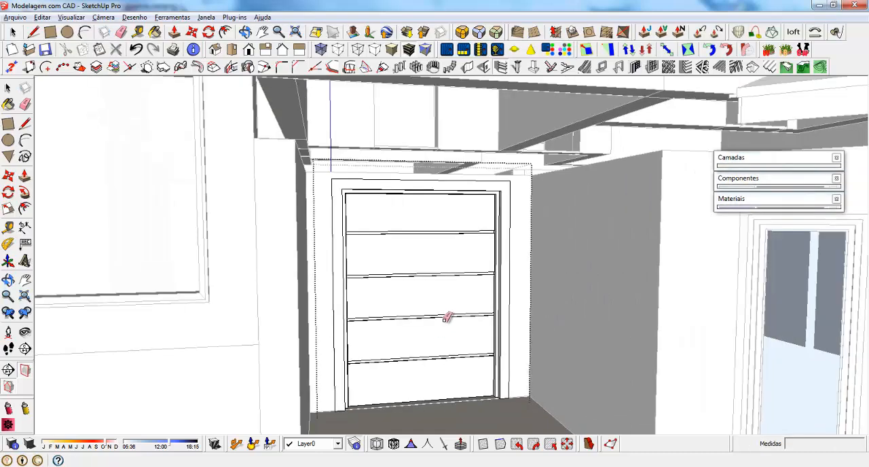
Select all connected geometry of the grooved door leaf and make it a group
middle_click_drag(432, 330, 345, 317)
scroll(341, 322, "up", 3)
key("space")
triple_click(358, 215)
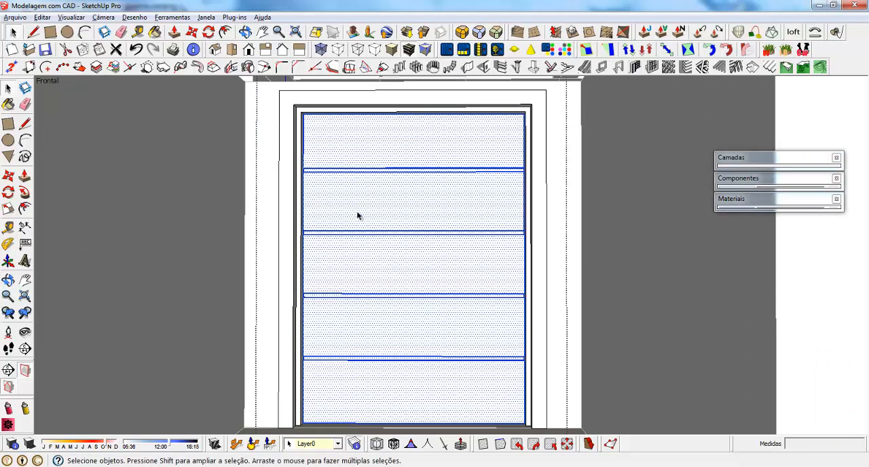
right_click(358, 215)
left_click(398, 287)
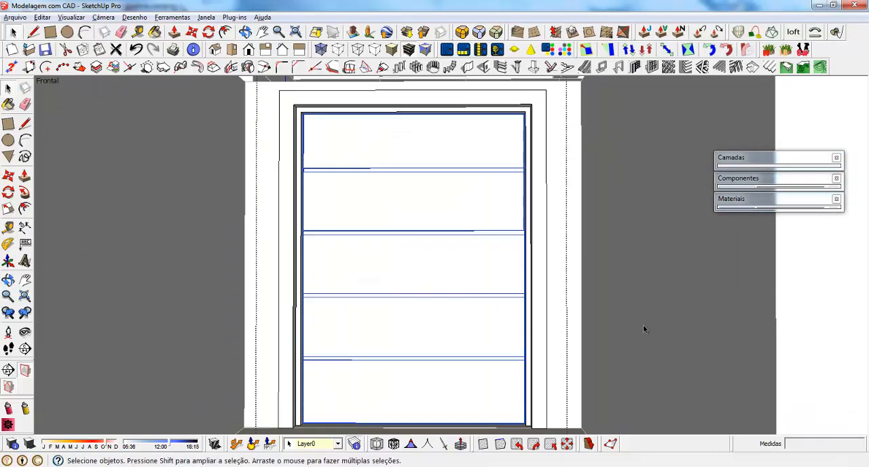
Load the local component collection from the BIBLIOTECAS folder on drive D and open its Portas folder
left_click(781, 179)
left_click(835, 249)
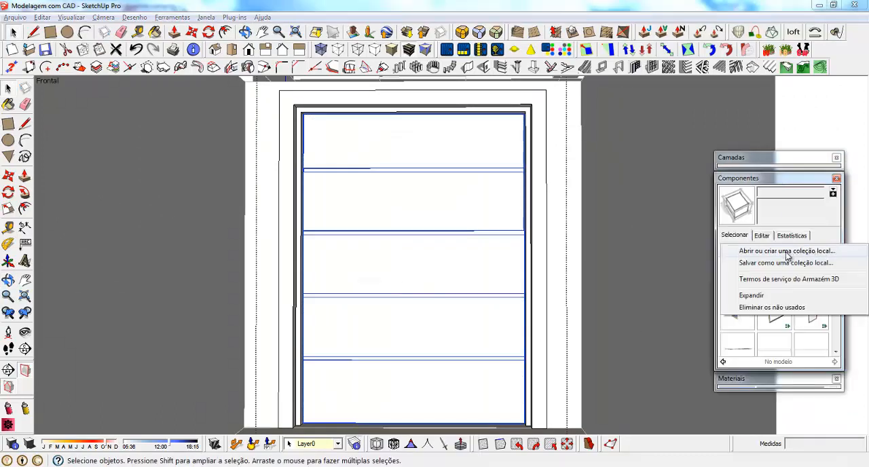
left_click(815, 253)
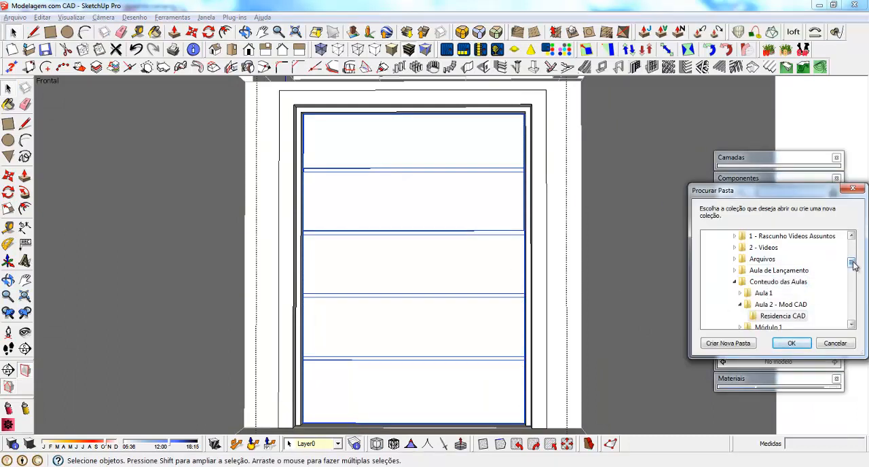
mouse_move(854, 266)
left_mouse_down()
mouse_move(853, 245)
mouse_move(854, 274)
mouse_move(853, 254)
left_mouse_up()
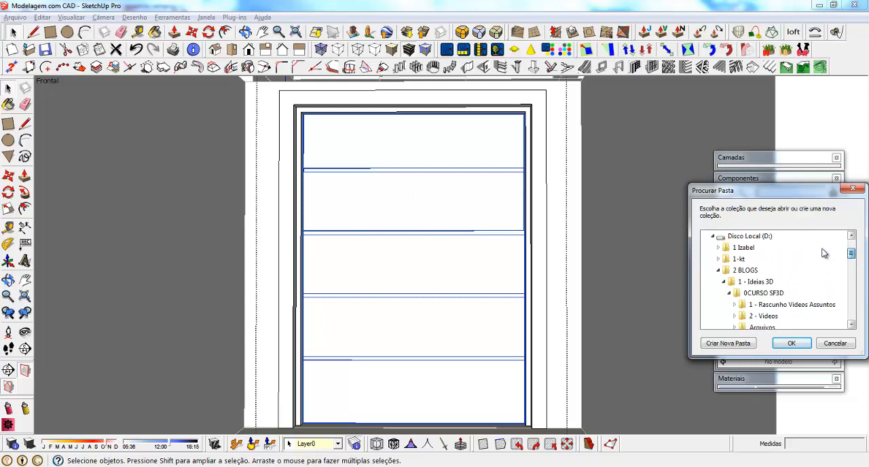
left_click(750, 236)
left_click(719, 271)
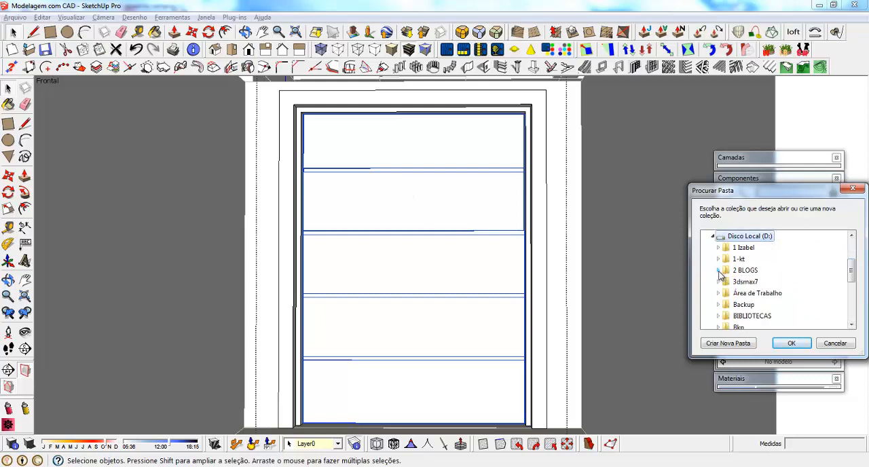
double_click(752, 316)
mouse_move(853, 262)
left_mouse_down()
mouse_move(853, 286)
mouse_move(837, 289)
mouse_move(823, 329)
left_mouse_up()
double_click(792, 294)
left_click(791, 343)
double_click(773, 304)
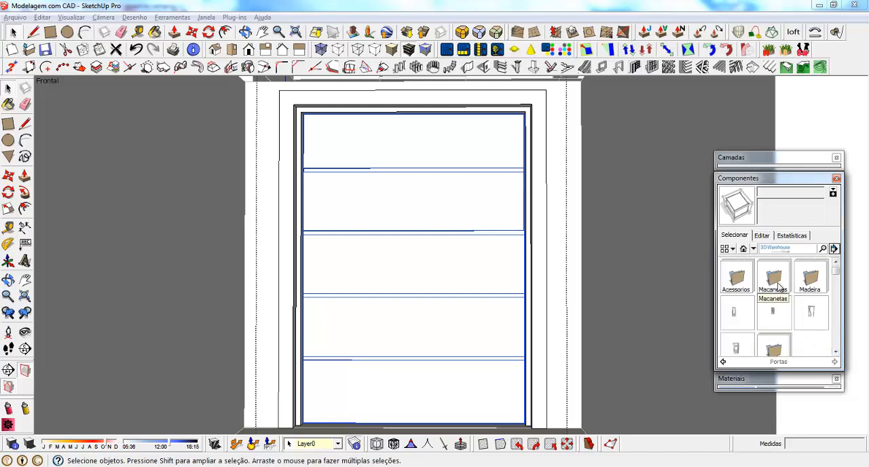
Insert the puxador_30x1#1 handle from the Macanetas folder onto the middle panel of the door leaf
left_click(774, 278)
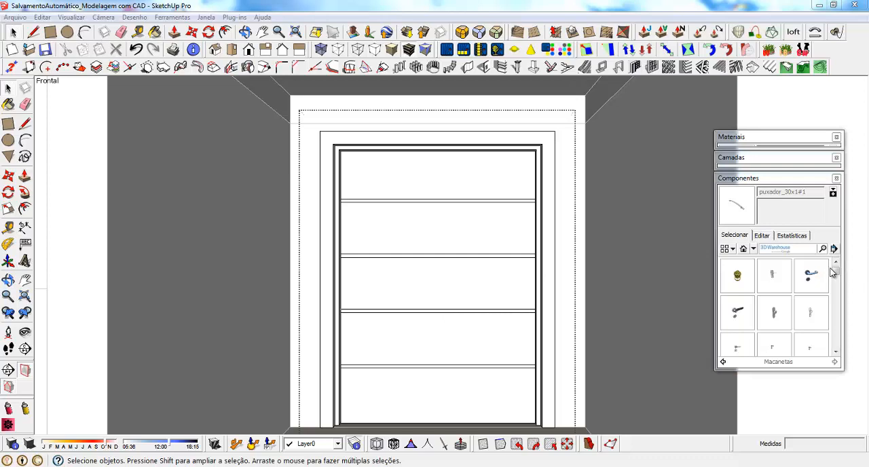
left_click_drag(835, 272, 839, 331)
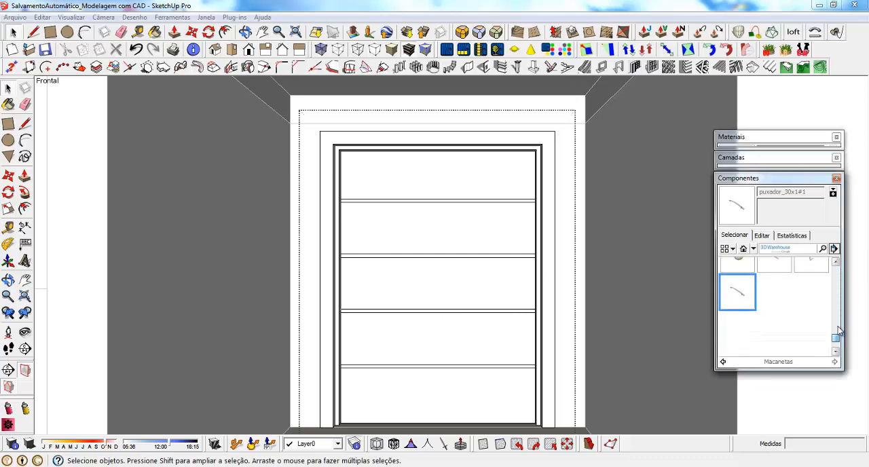
left_click(742, 295)
left_click(462, 285)
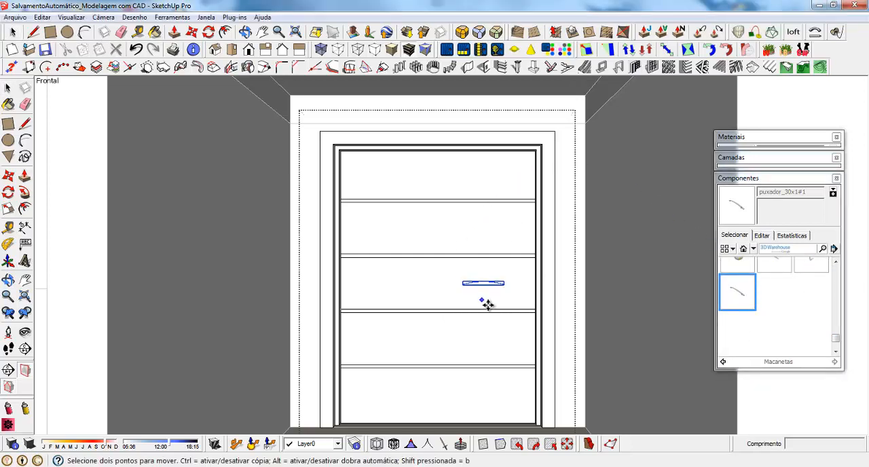
scroll(485, 303, "up", 2)
middle_click_drag(486, 300, 492, 350)
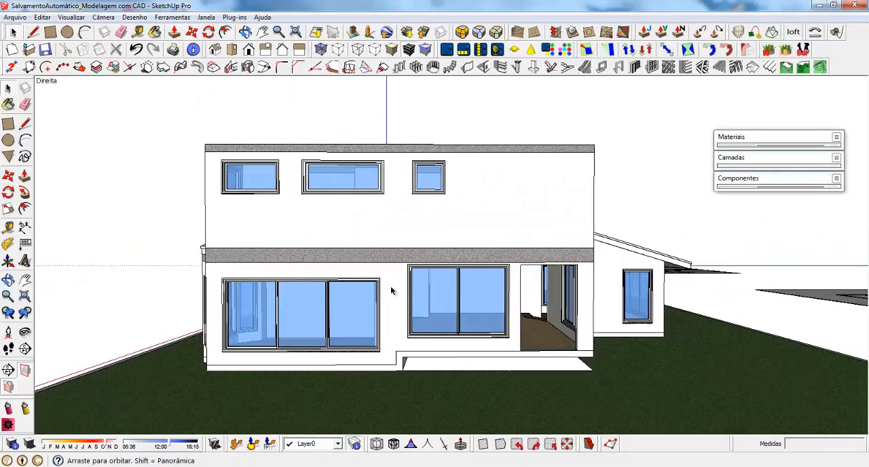
Draw a 210 × 140 cm rectangle over the open doorway on the right facade and make it a group
scroll(603, 320, "up", 3)
scroll(480, 253, "up", 2)
scroll(390, 241, "down", 1)
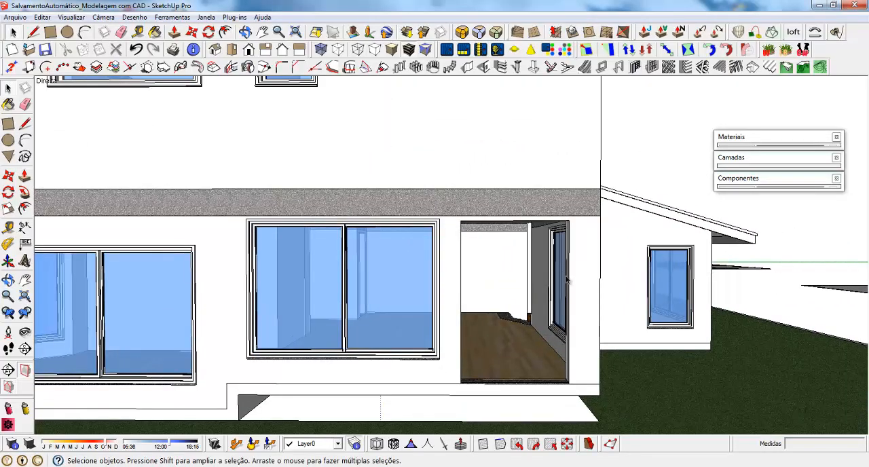
key("r")
scroll(578, 381, "up", 2)
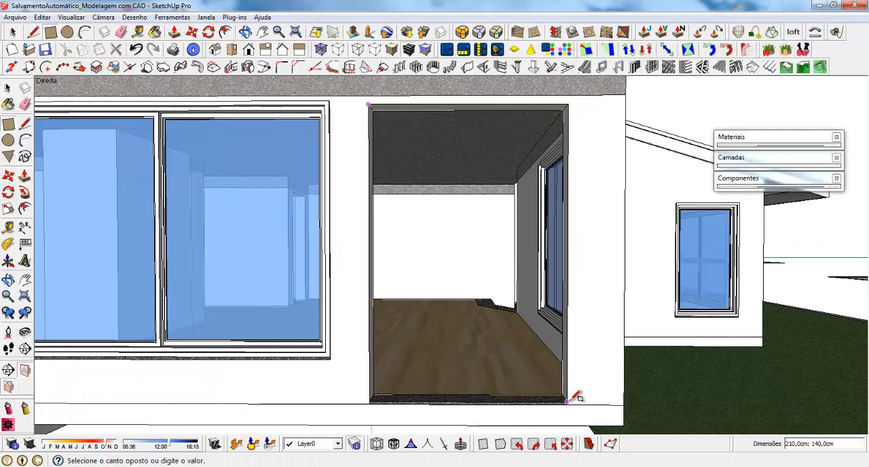
left_click(567, 402)
key("space")
left_click(414, 179)
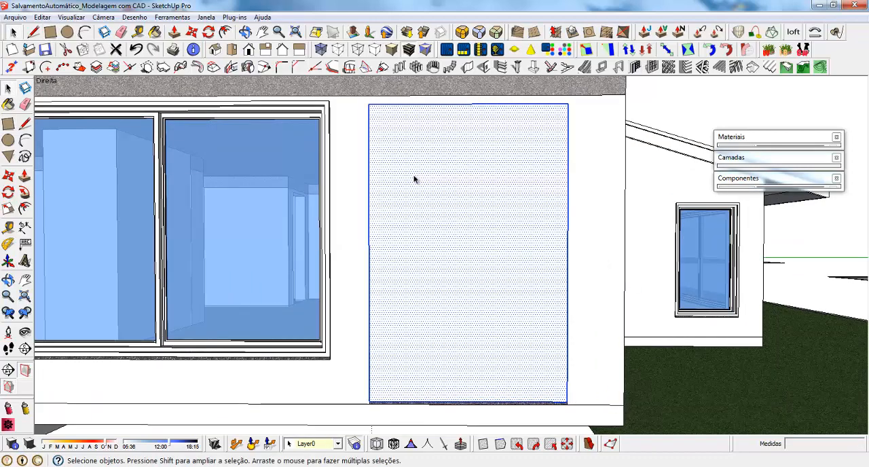
right_click(414, 159)
left_click(471, 254)
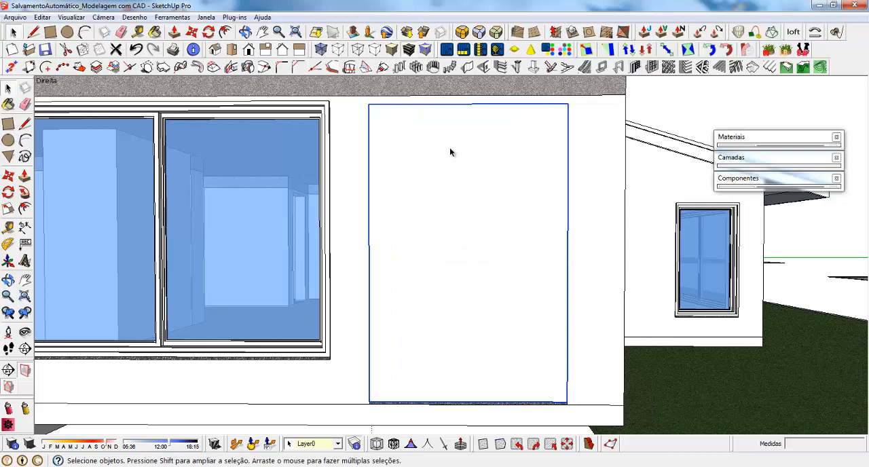
Measure the doorway's width and try to create a door frame with a recessed/extruded edge from the rectangle flush with the facade
key("t")
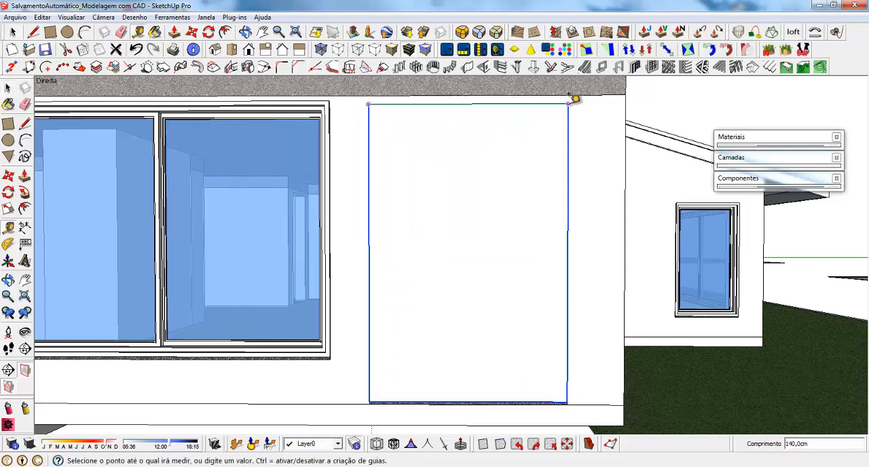
key("space")
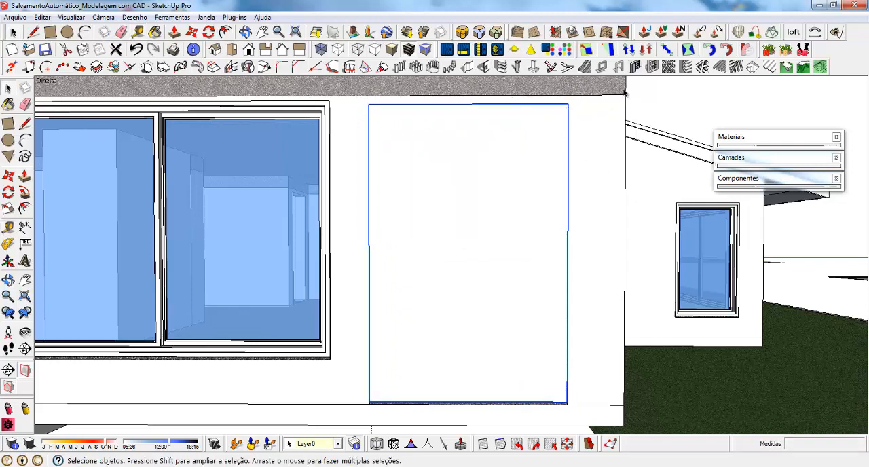
left_click(618, 66)
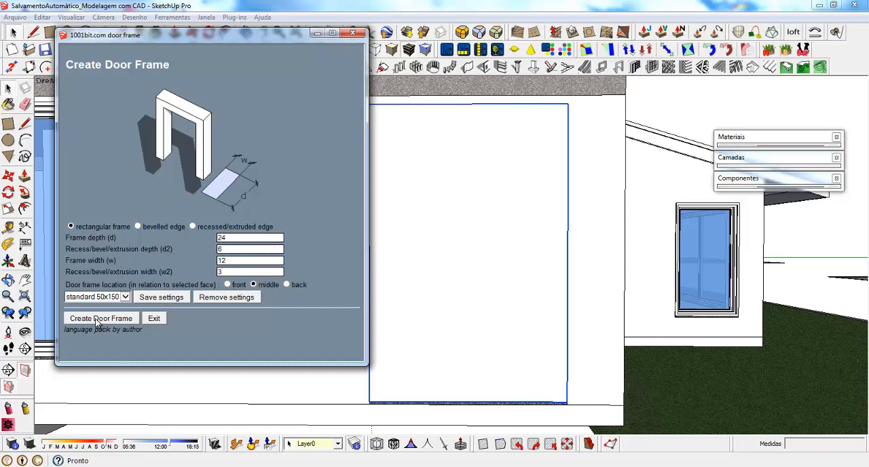
left_click(193, 227)
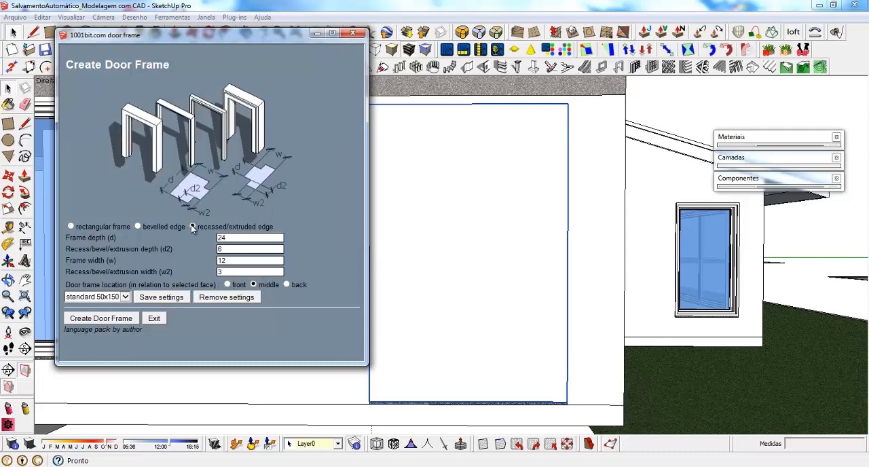
left_click(99, 321)
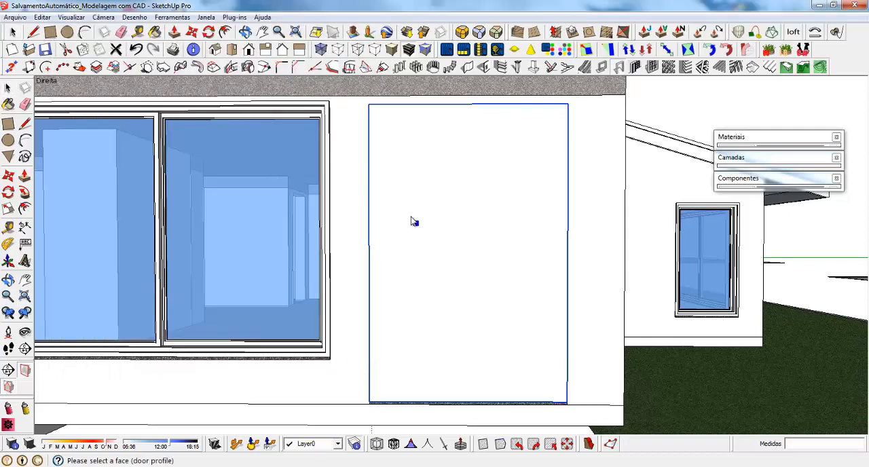
left_click(410, 218)
middle_click_drag(556, 403, 445, 402)
key("ctrl+z")
Move the grouped doorway rectangle 10 cm inward from the facade, starting from its lower corner
double_click(386, 355)
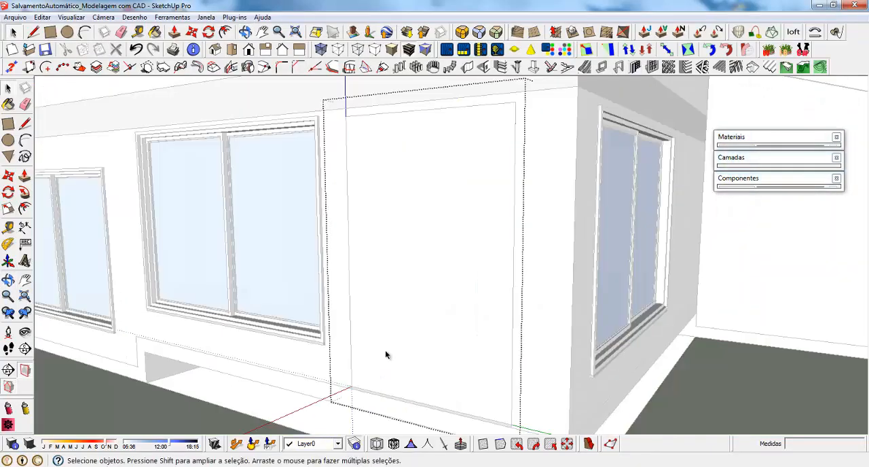
key("Escape")
left_click(387, 370)
scroll(370, 405, "up", 5)
key("m")
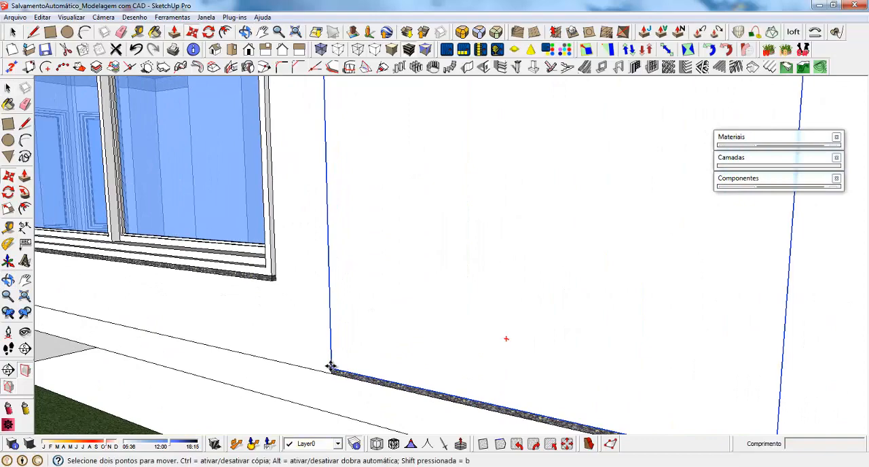
left_click(332, 370)
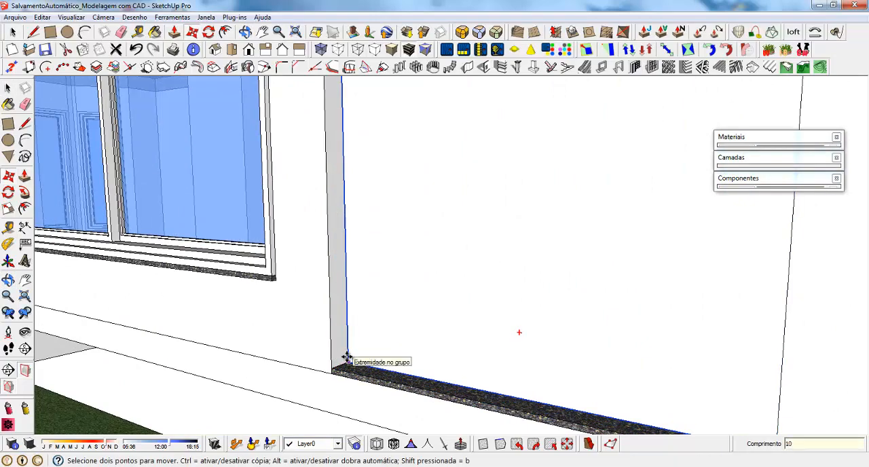
key("Return")
key("space")
Create a door frame with a recessed/extruded edge from the set-back rectangle in the right facade's doorway
scroll(349, 267, "down", 5)
middle_click_drag(360, 278, 402, 266)
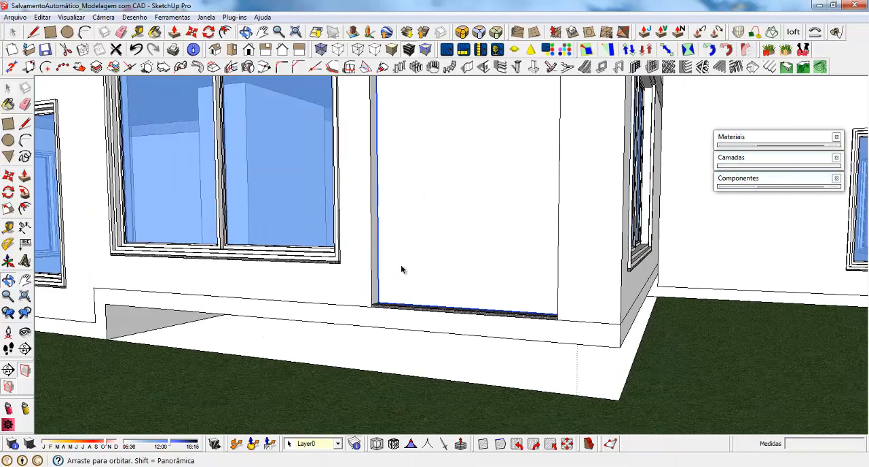
scroll(435, 224, "down", 3)
scroll(493, 122, "up", 4)
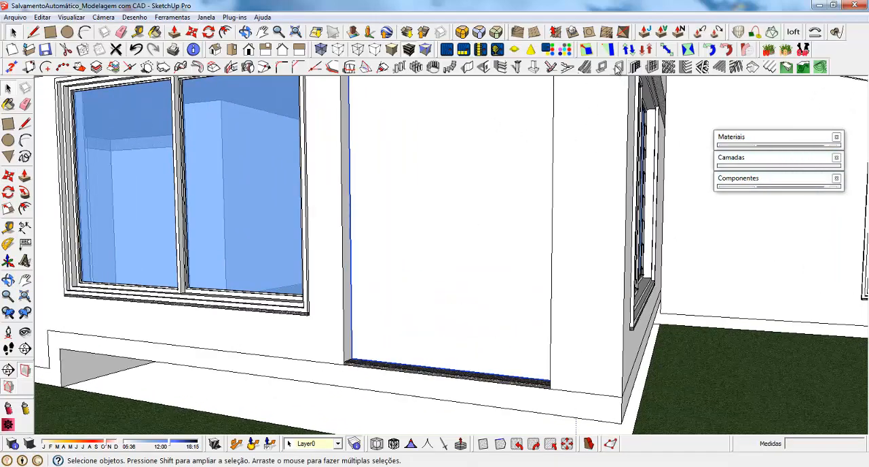
left_click(617, 67)
left_click(105, 319)
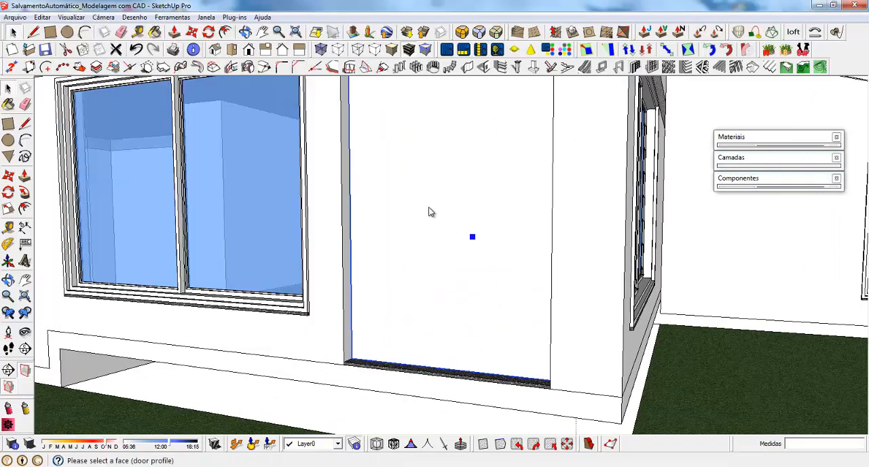
left_click(428, 212)
middle_click_drag(428, 340, 402, 343)
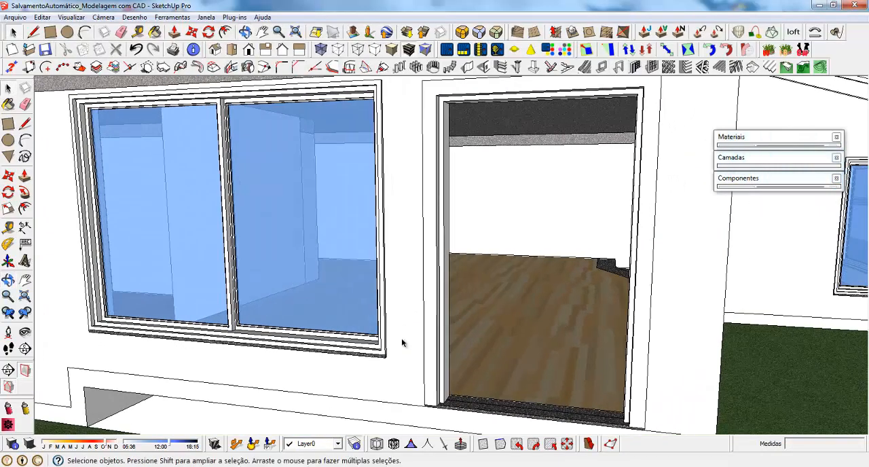
scroll(482, 329, "down", 3)
scroll(496, 344, "down", 5)
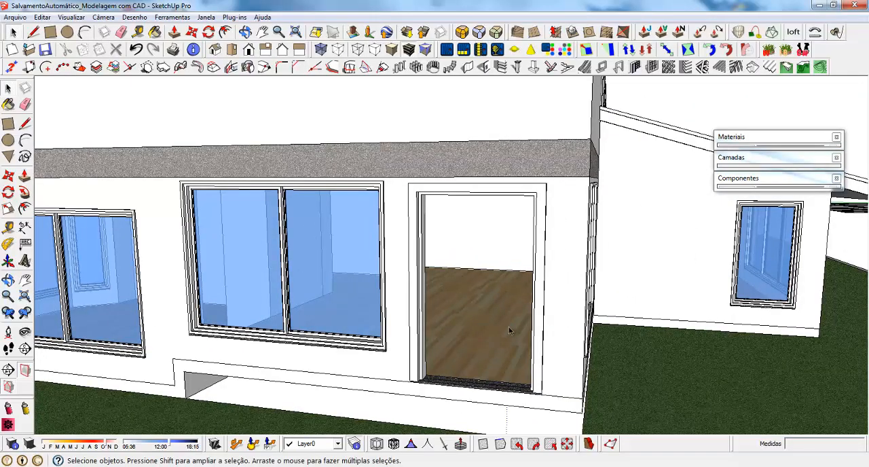
Open the entrance door's group and copy its grooved leaf together with the handle
middle_click_drag(496, 345, 693, 251)
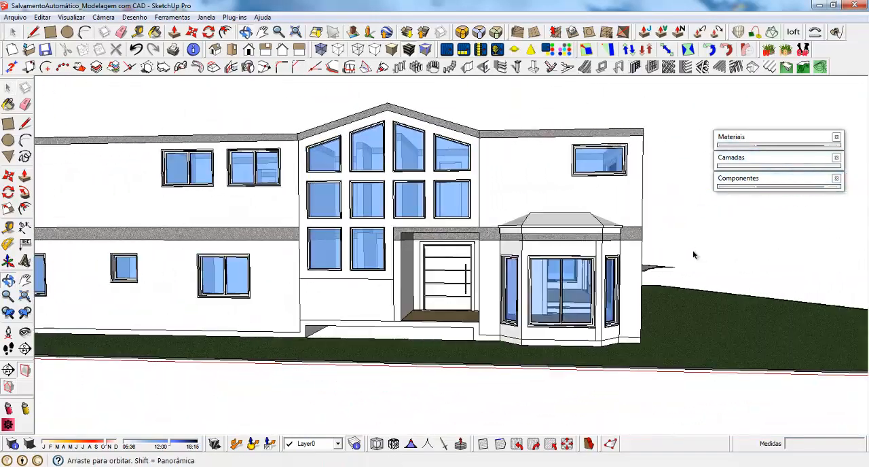
scroll(427, 272, "up", 8)
left_click(385, 206)
double_click(386, 205)
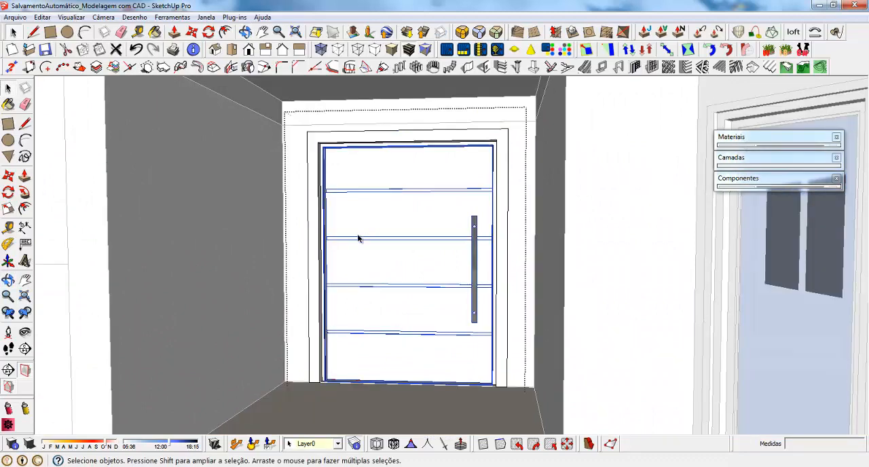
scroll(358, 238, "down", 3)
scroll(357, 233, "up", 3)
scroll(324, 256, "down", 2)
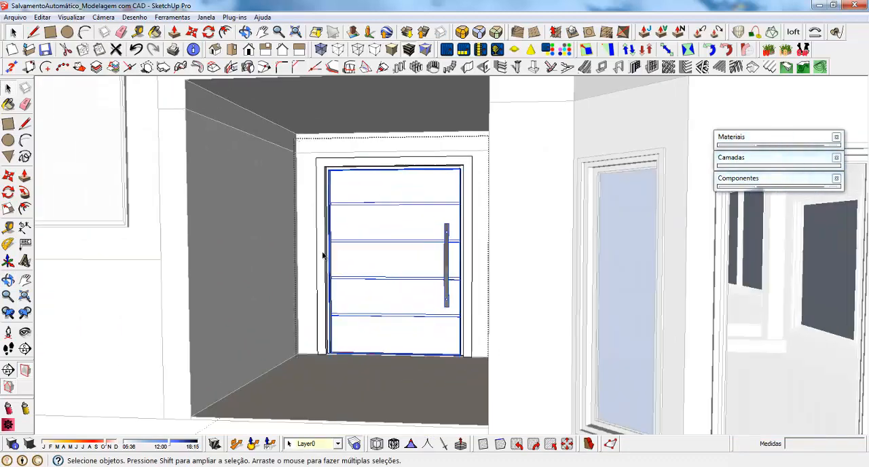
scroll(329, 255, "down", 6)
middle_click_drag(330, 252, 206, 269)
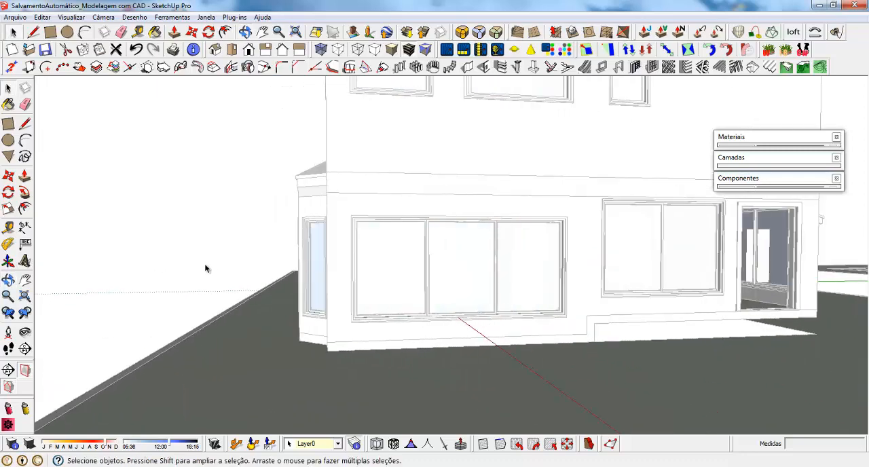
Close the entrance door's group and paste the copied leaf and handle at the right facade's doorway
scroll(384, 264, "down", 4)
middle_click_drag(384, 264, 638, 218)
left_click(646, 169)
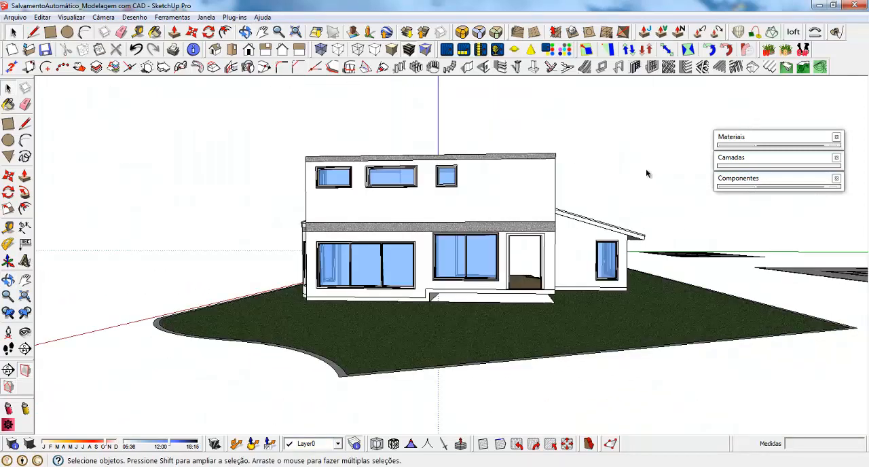
scroll(537, 256, "up", 5)
key("ctrl+v")
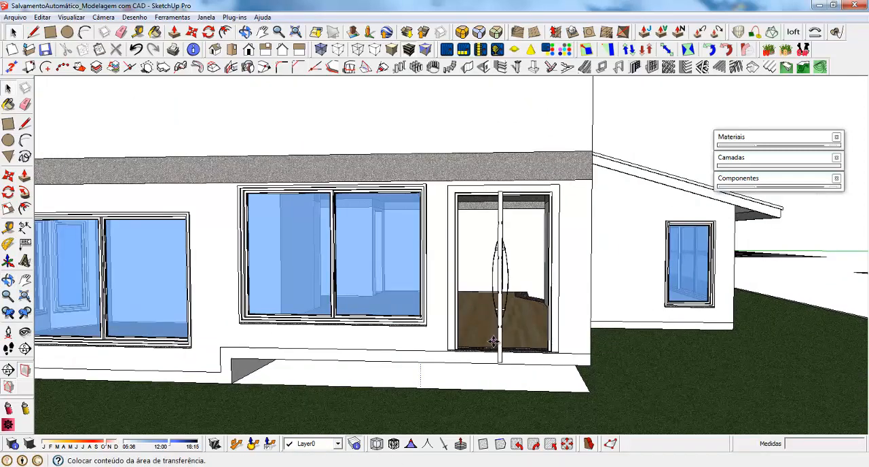
left_click(493, 342)
Rotate the pasted door leaf and handle 90° about the vertical axis so they lie parallel to the right facade
middle_click_drag(493, 342, 488, 431)
scroll(478, 237, "down", 3)
scroll(484, 370, "up", 3)
scroll(484, 355, "up", 1)
middle_click_drag(483, 327, 481, 348)
left_click(487, 305)
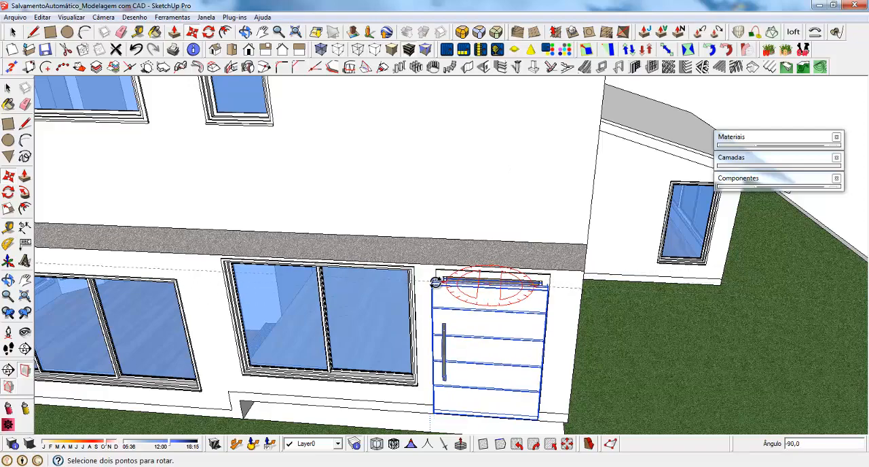
left_click(436, 282)
Move the rotated door leaf and handle so the leaf's lower corner meets the frame's inner corner at the granite sill
middle_click_drag(514, 405, 411, 373)
scroll(431, 392, "up", 6)
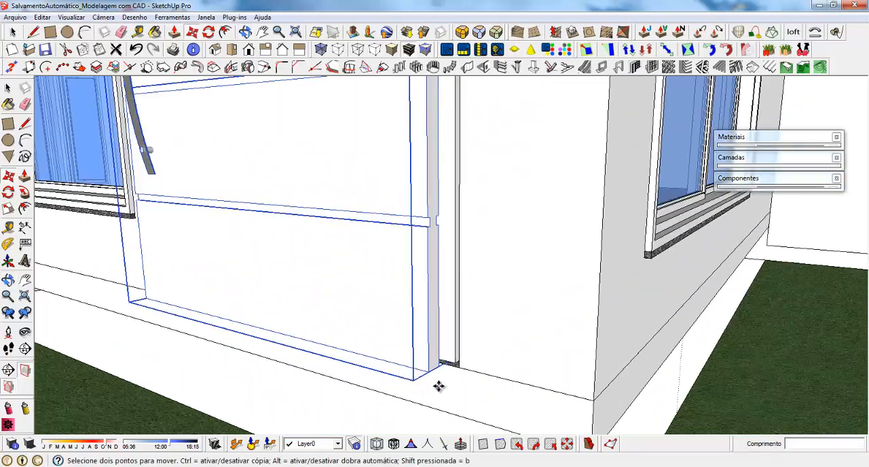
scroll(438, 386, "up", 3)
left_click(412, 352)
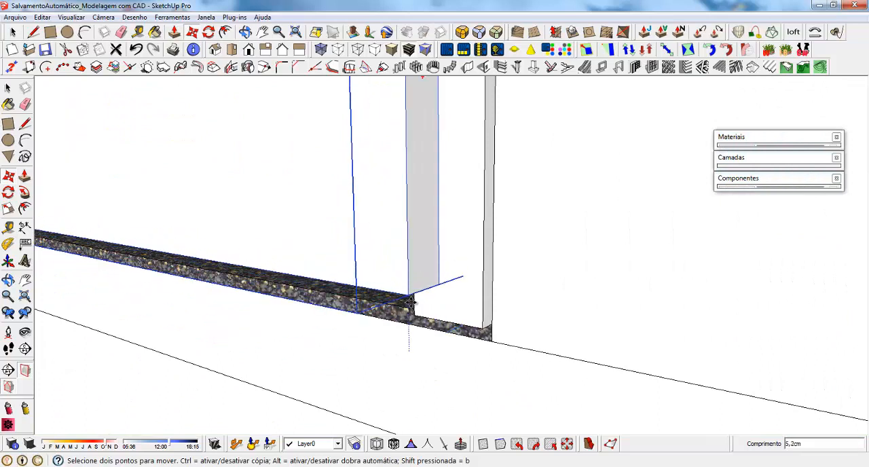
key("ctrl")
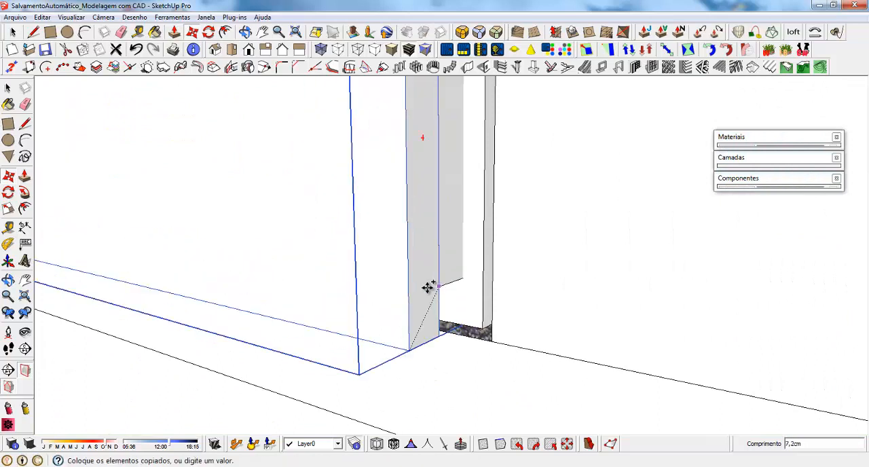
key("space")
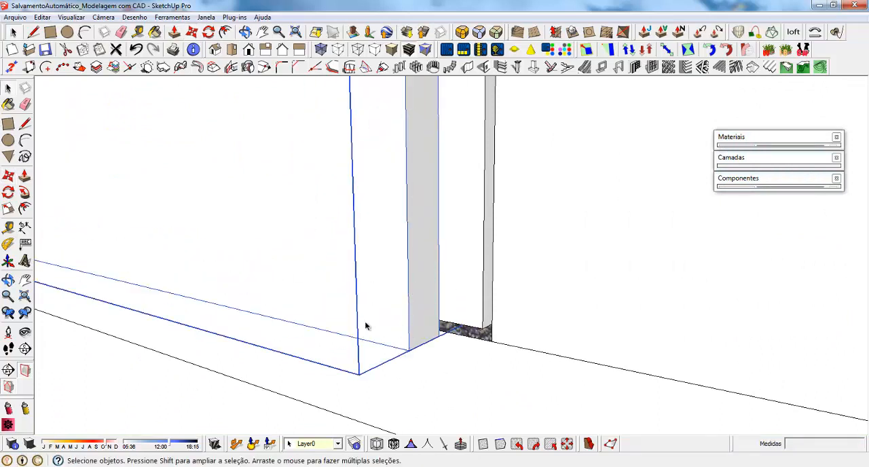
key("m")
left_click(408, 356)
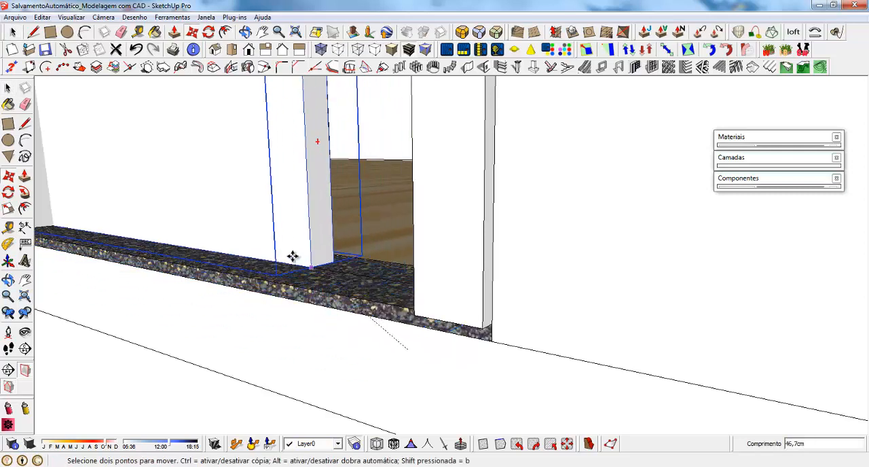
key("ctrl")
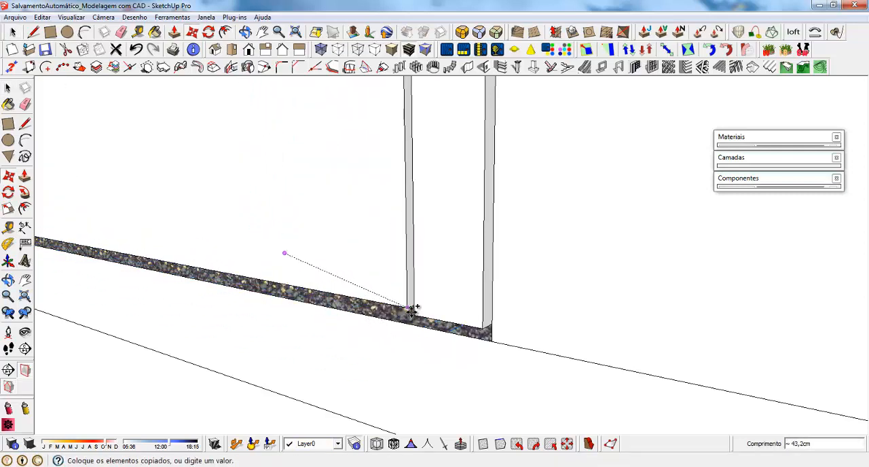
left_click(415, 314)
middle_click_drag(414, 314, 410, 396)
scroll(410, 396, "down", 3)
middle_click_drag(311, 223, 220, 165)
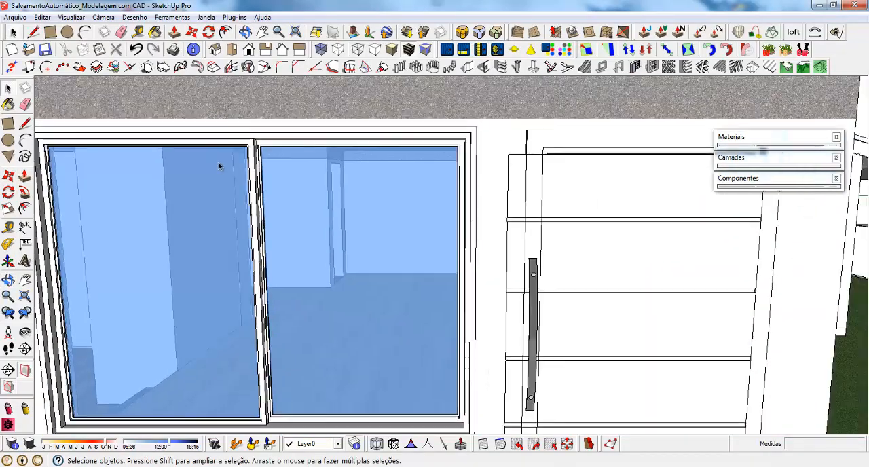
Try to shift the door leaf and handle about 4.2 cm sideways along the facade
scroll(219, 165, "down", 3)
left_click(521, 203)
scroll(522, 207, "up", 3)
middle_click_drag(516, 256, 508, 245)
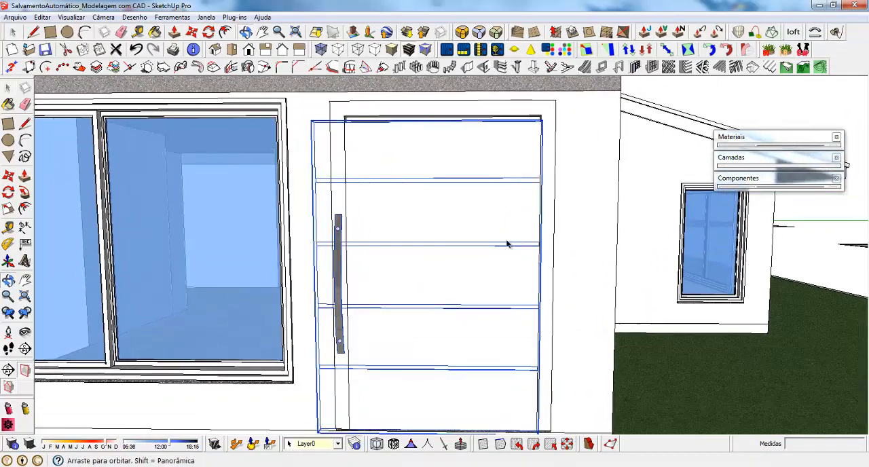
scroll(536, 311, "up", 4)
key("m")
left_click(534, 258)
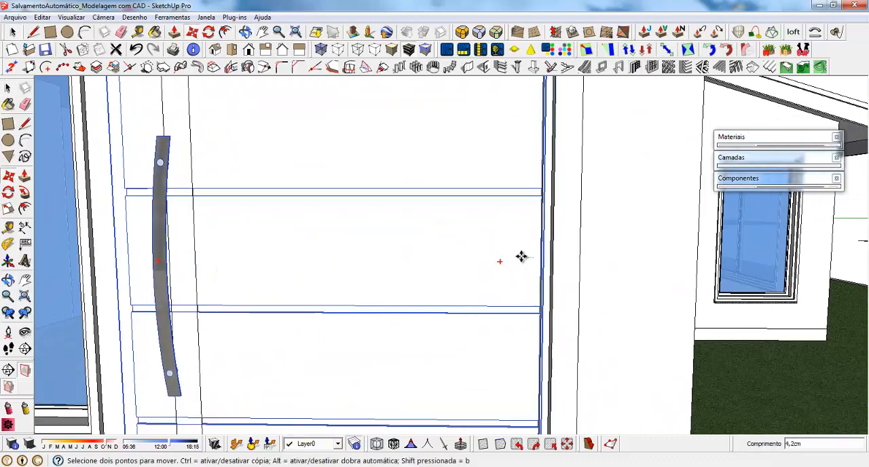
left_click(521, 256)
key("ctrl+z")
key("space")
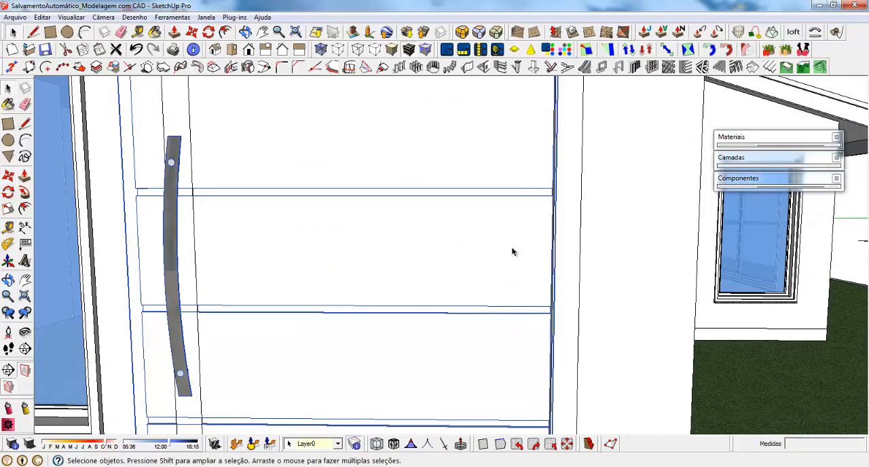
Open the right facade door's group and scale the grooved leaf narrower so its handle-side edge meets the frame's inner edge
scroll(453, 212, "down", 2)
middle_click_drag(342, 244, 354, 247)
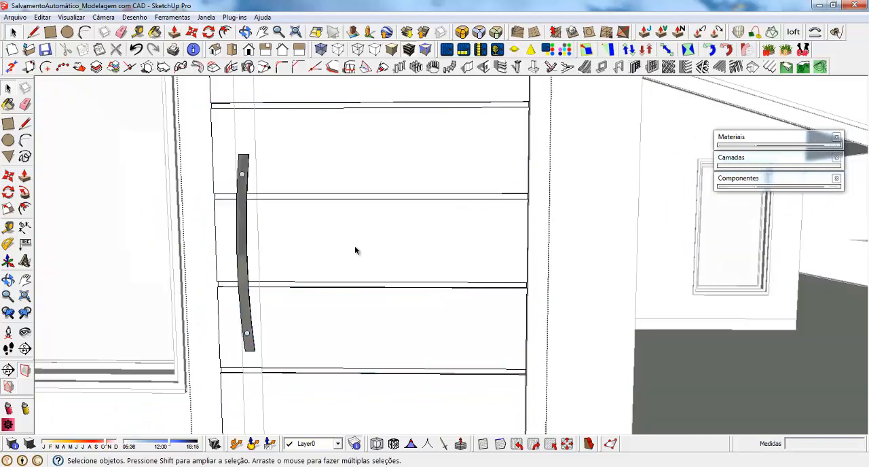
middle_click_drag(378, 213, 352, 180)
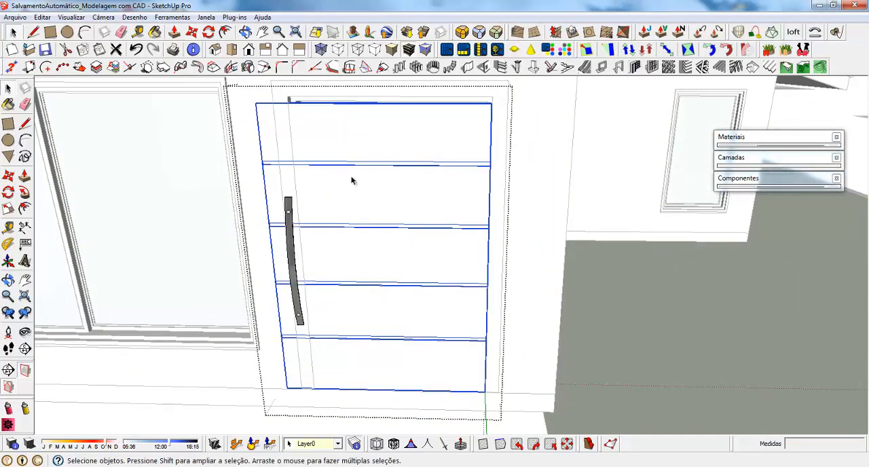
key("s")
scroll(273, 249, "up", 2)
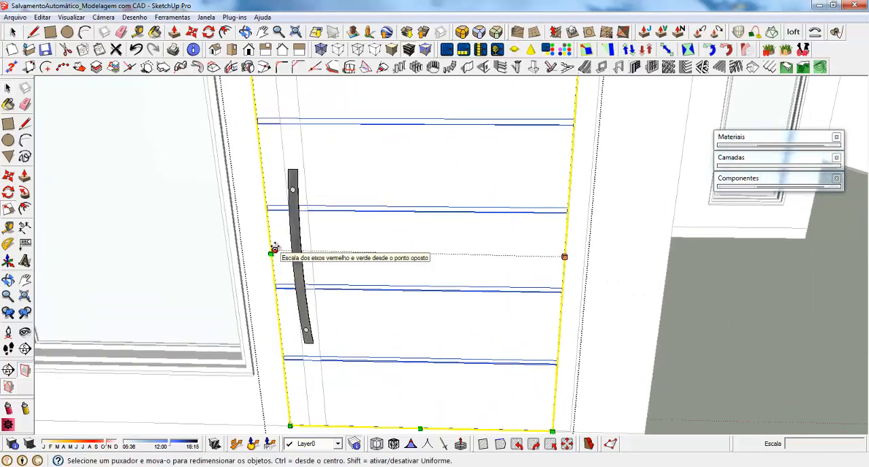
left_click_drag(273, 251, 311, 398)
scroll(333, 380, "up", 3)
middle_click_drag(333, 380, 365, 215)
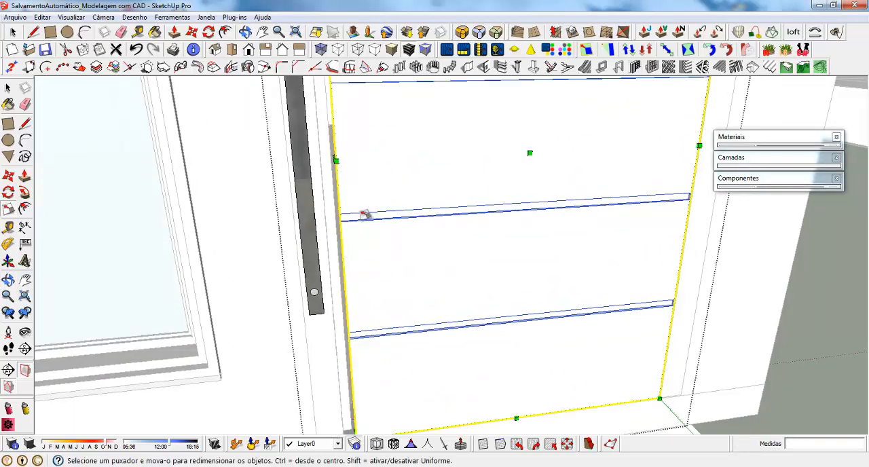
left_click_drag(336, 156, 335, 211)
scroll(332, 189, "up", 5)
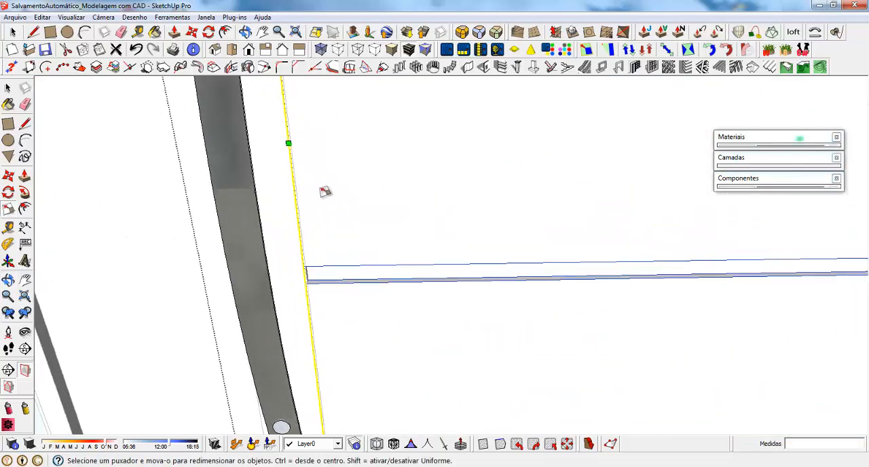
Narrow the leaf a further 0.5 cm at its handle-side edge, using a temporary reference line that is deleted
key("l")
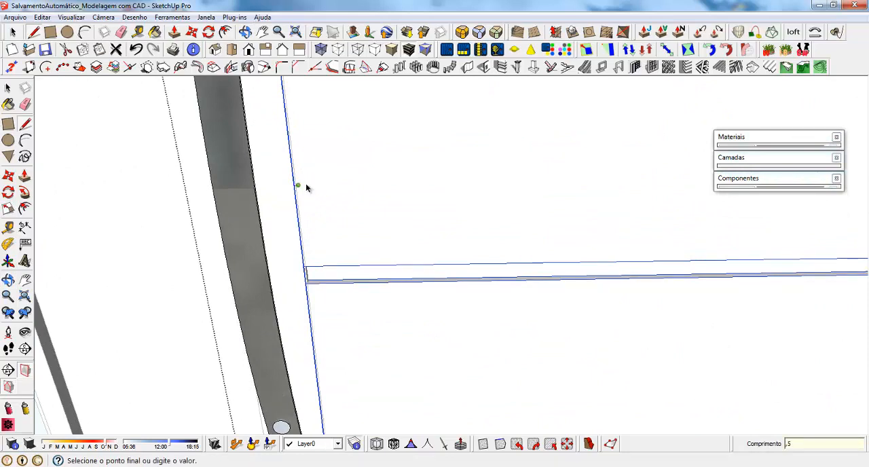
key("s")
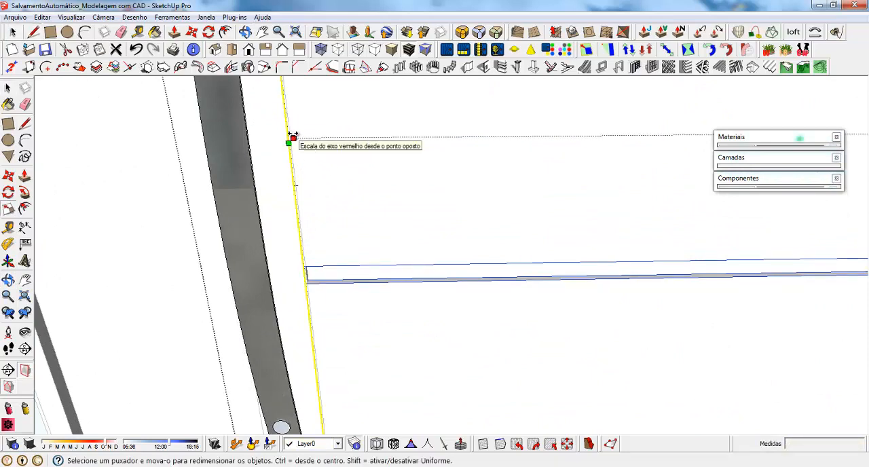
left_click_drag(293, 135, 301, 186)
scroll(296, 186, "up", 2)
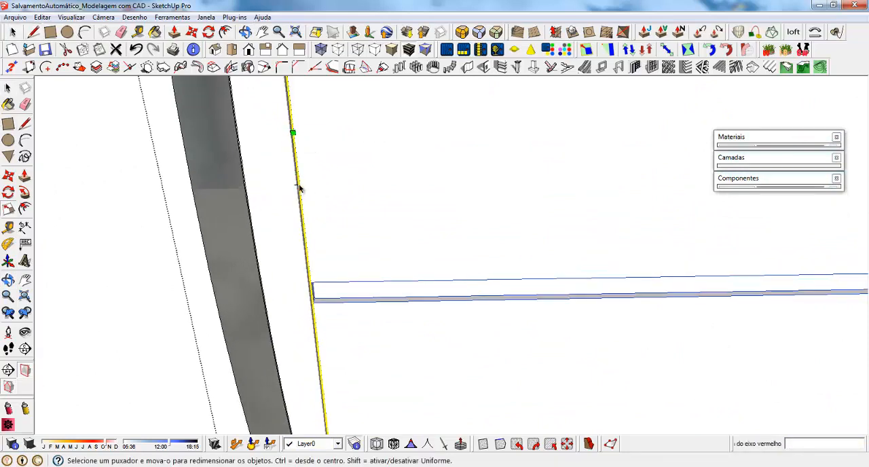
key("space")
left_click(294, 184)
scroll(299, 197, "down", 5)
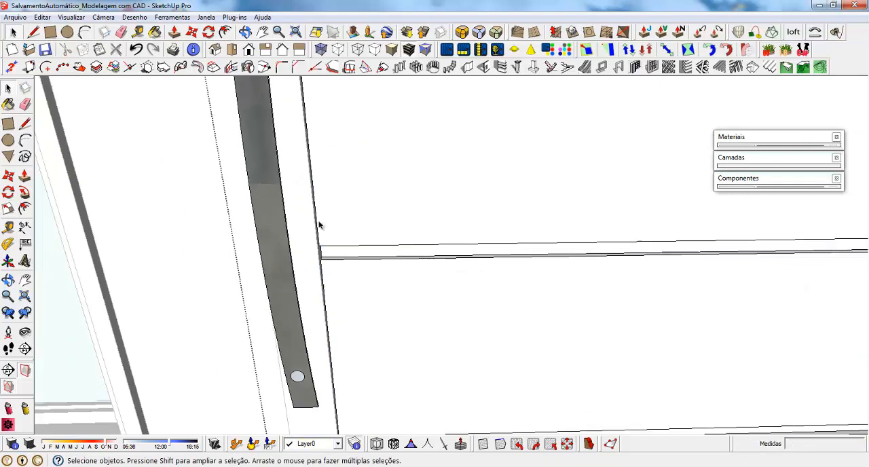
Move the handle about 19.6 cm horizontally so it sits on the narrowed door leaf
middle_click_drag(311, 221, 315, 179)
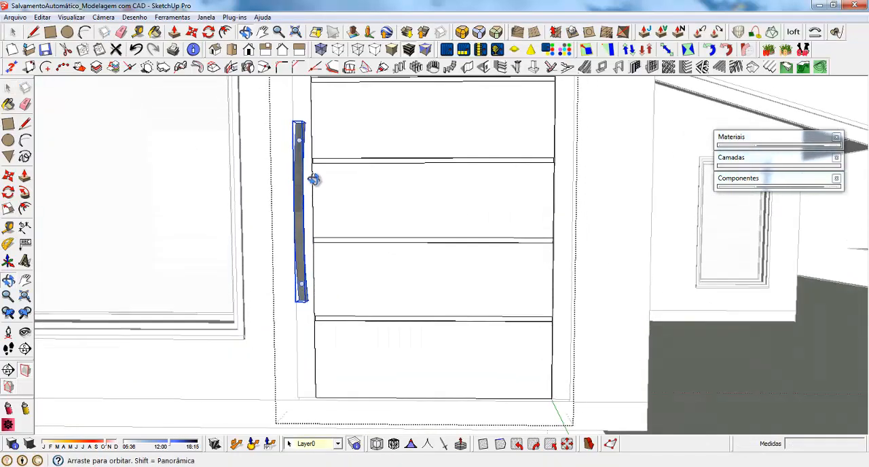
key("m")
left_click(319, 118)
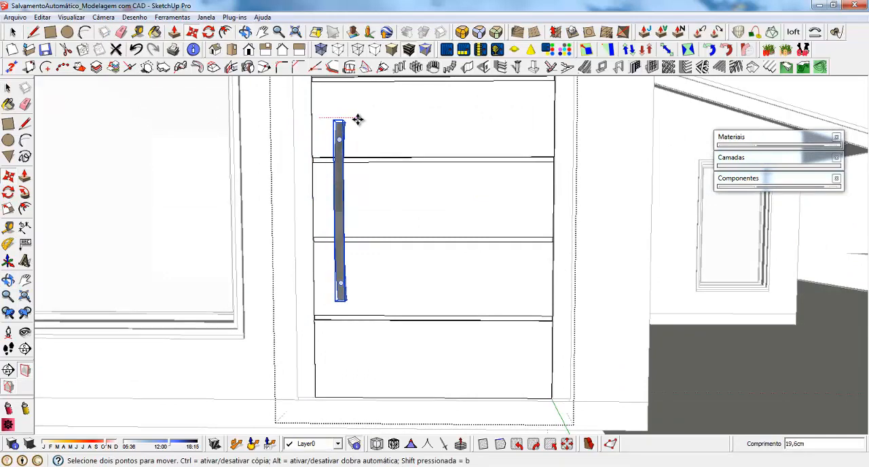
left_click(358, 120)
scroll(419, 331, "down", 2)
scroll(419, 331, "down", 2)
key("space")
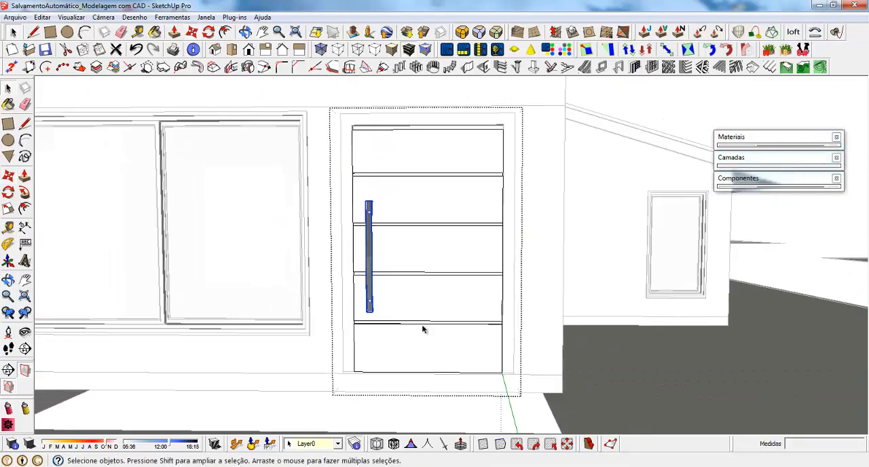
Close the door group and raise the leaf and handle together by 0.5 cm
left_click(503, 150)
scroll(507, 147, "up", 2)
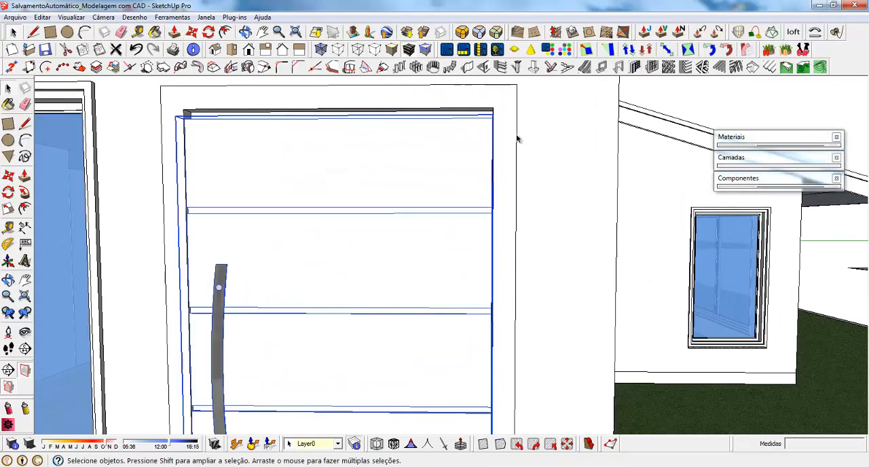
key("m")
left_click(549, 197)
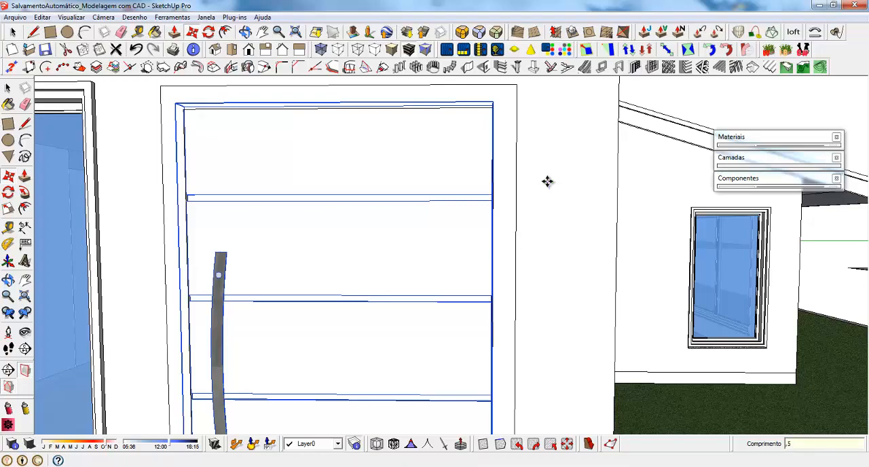
key("Return")
scroll(507, 120, "down", 2)
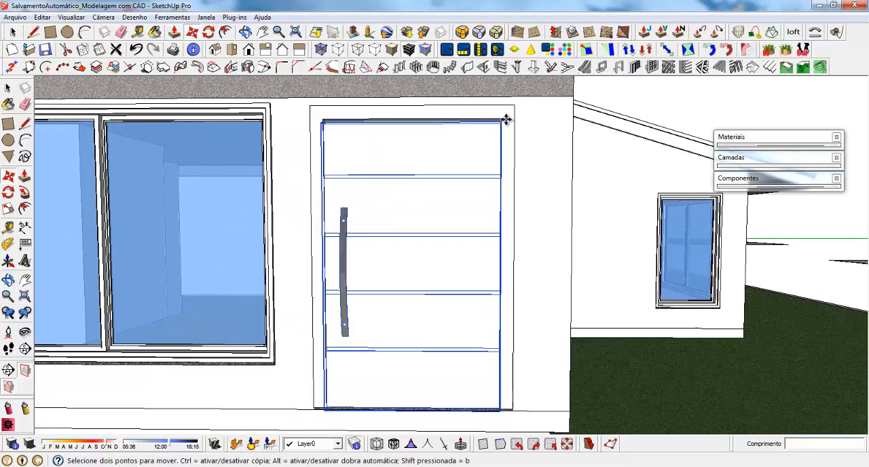
Move the door leaf and handle inward so the leaf sits recessed within the frame
middle_click_drag(450, 342, 393, 362)
scroll(394, 362, "down", 2)
scroll(382, 186, "up", 4)
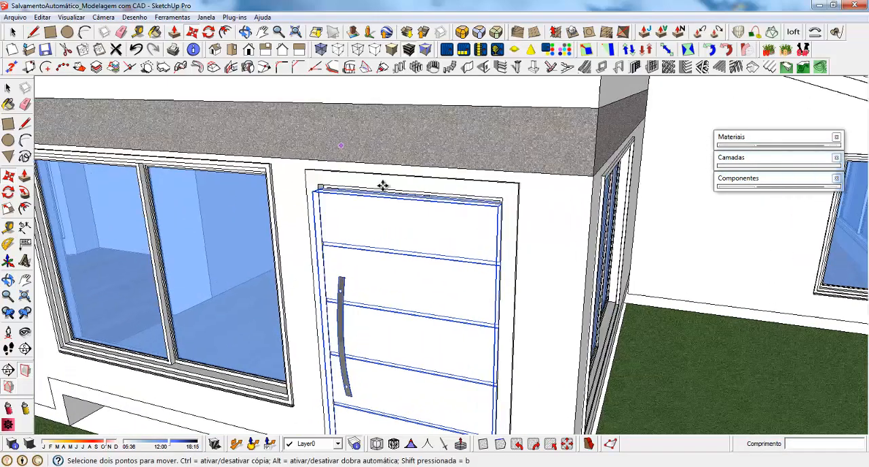
middle_click_drag(428, 254, 310, 161)
scroll(338, 177, "up", 6)
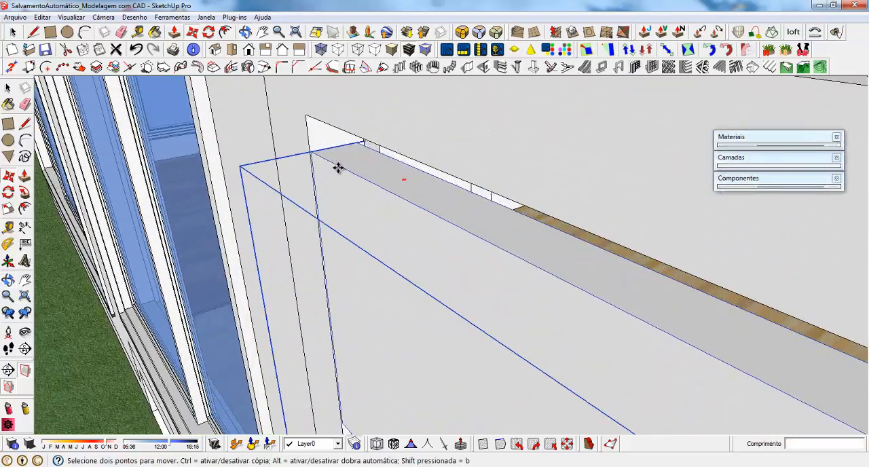
left_click(314, 153)
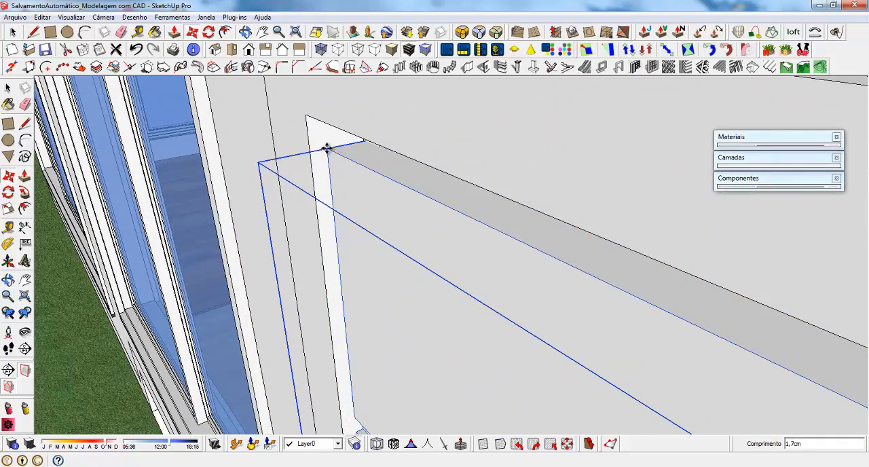
key("Return")
Inside the door group, scale only the leaf's width to about 0.98 from the handle side, leaving a gap at the jamb, and close the group
middle_click_drag(333, 154, 486, 138)
scroll(360, 89, "down", 2)
scroll(386, 273, "down", 10)
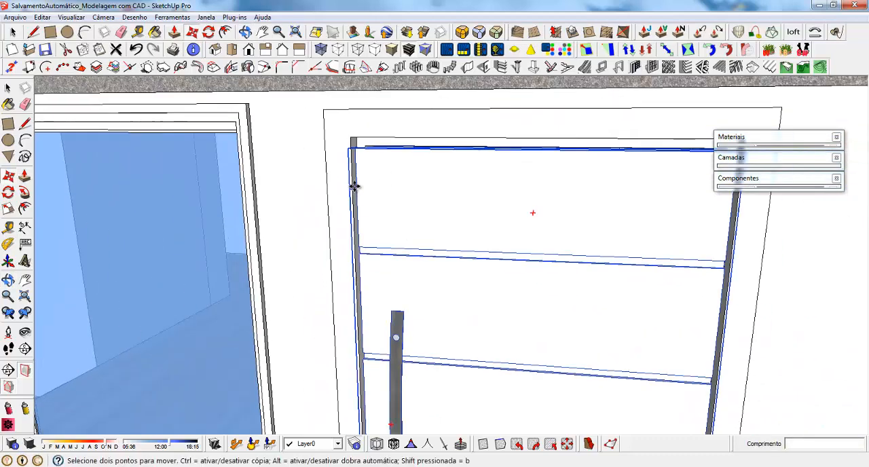
key("space")
double_click(442, 316)
left_click(433, 332)
key("s")
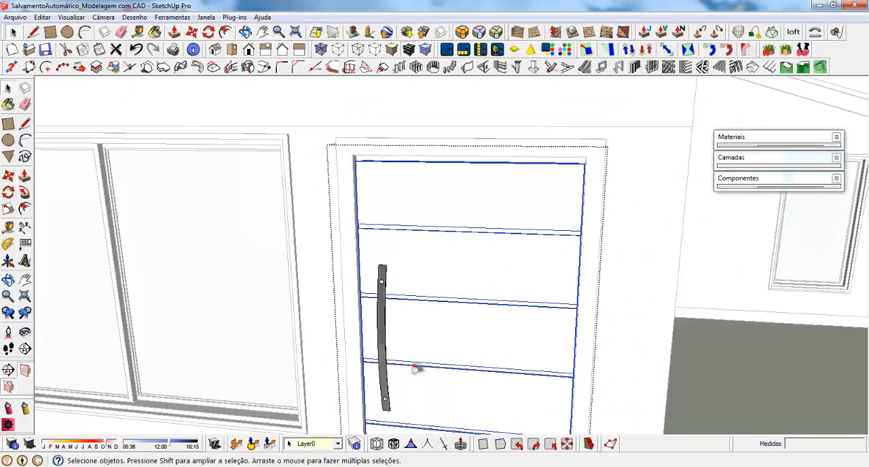
left_click_drag(364, 330, 375, 214)
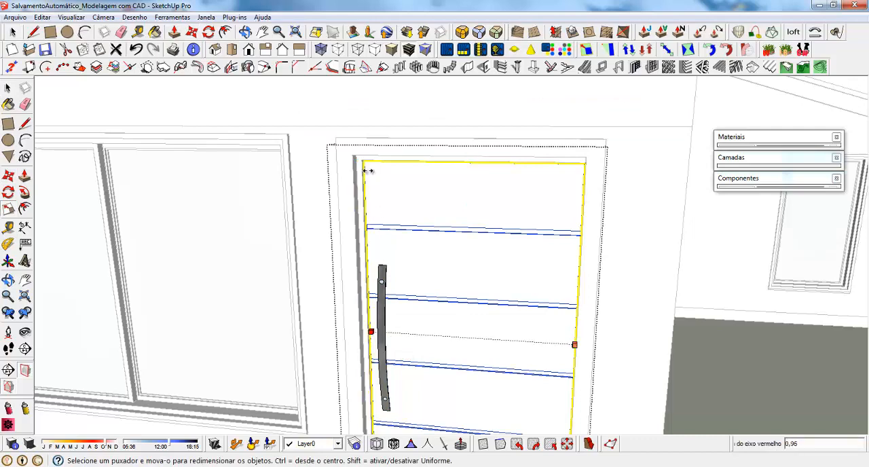
scroll(364, 163, "up", 6)
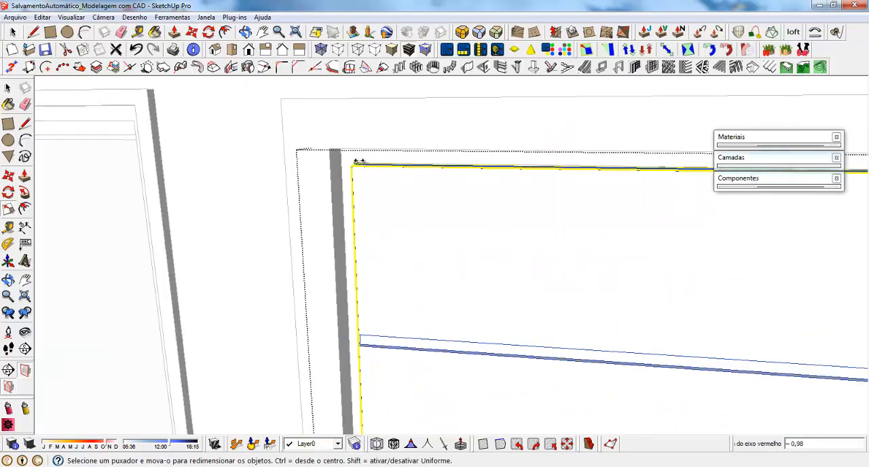
scroll(358, 162, "down", 6)
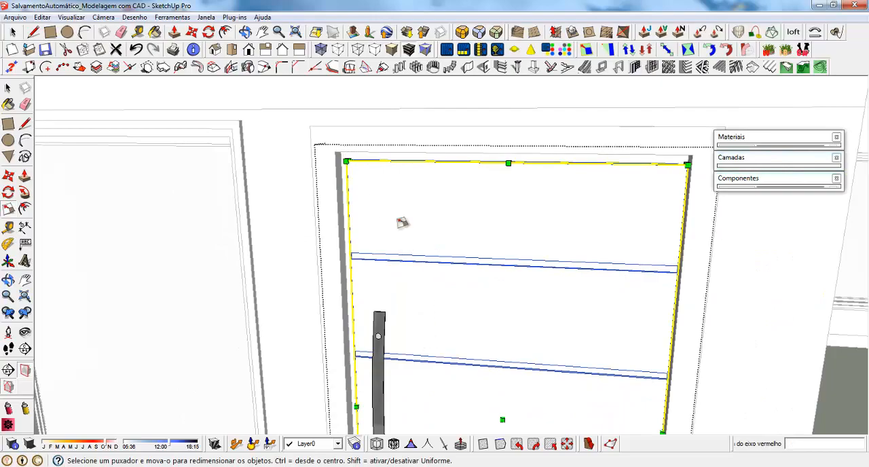
middle_click_drag(402, 222, 460, 269)
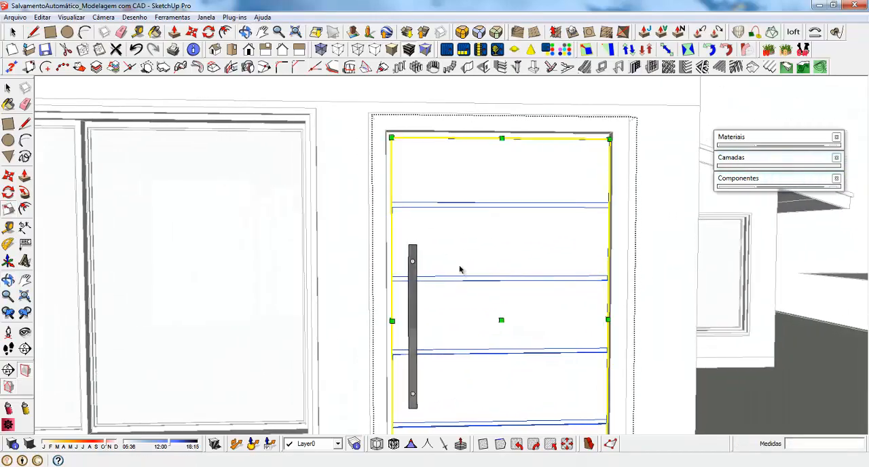
key("space")
scroll(460, 268, "down", 6)
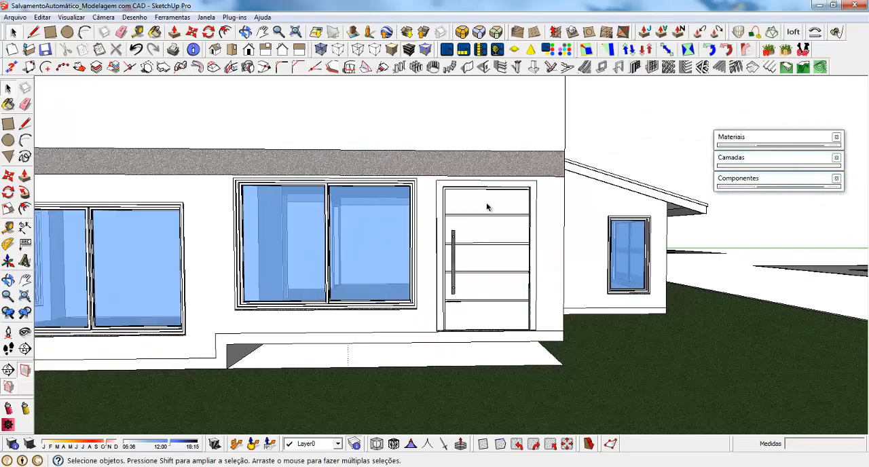
Make the closed doorway face beside the open doorway on the long facade a component with a name beginning "Portas Simpl"
scroll(487, 207, "down", 3)
middle_click_drag(434, 258, 369, 267)
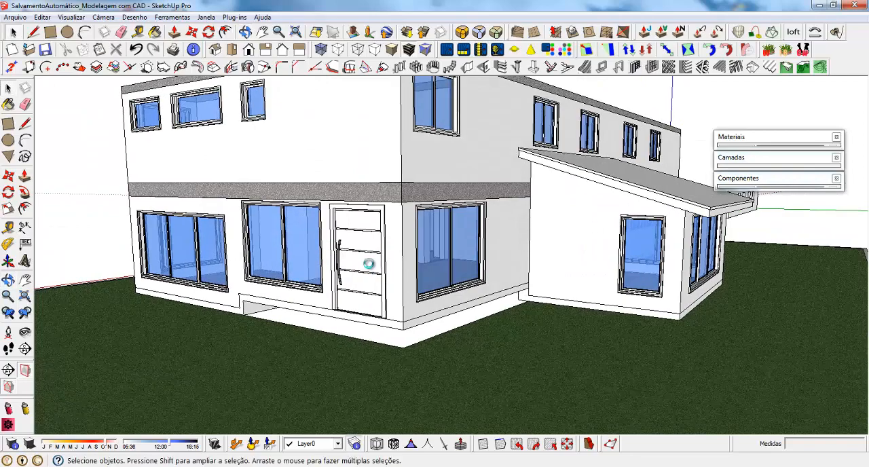
middle_click_drag(417, 215, 258, 170)
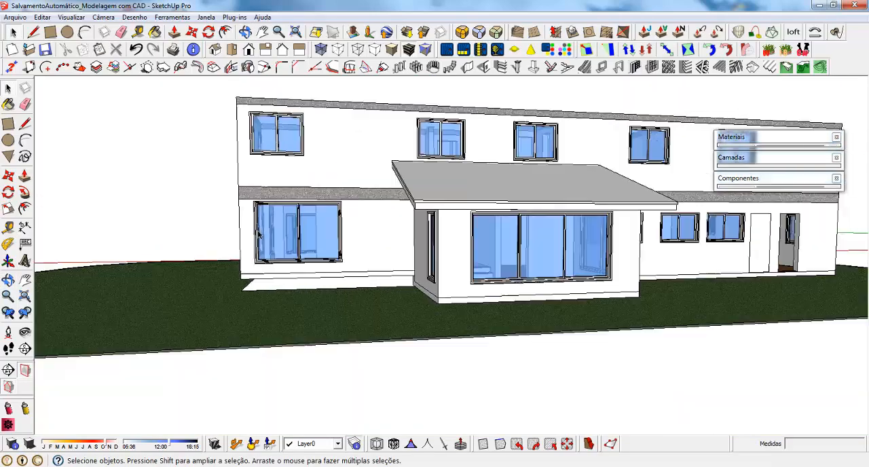
middle_click_drag(652, 204, 518, 233)
scroll(519, 233, "up", 2)
scroll(303, 260, "down", 2)
scroll(631, 235, "up", 6)
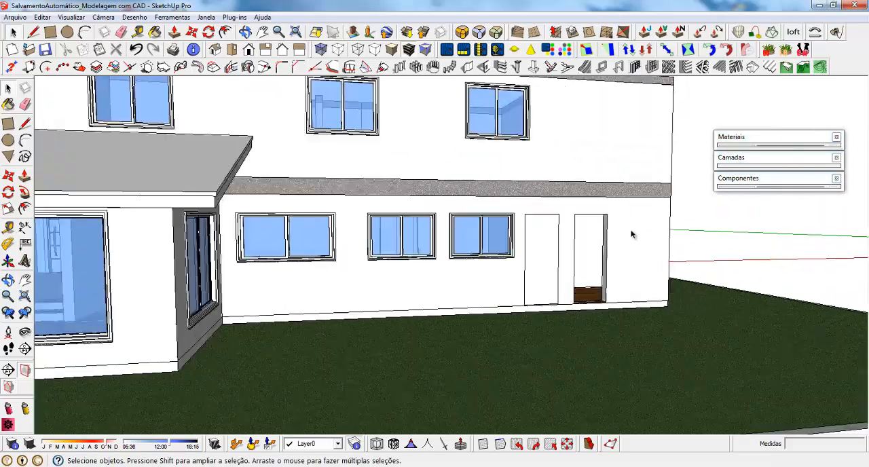
scroll(449, 220, "down", 5)
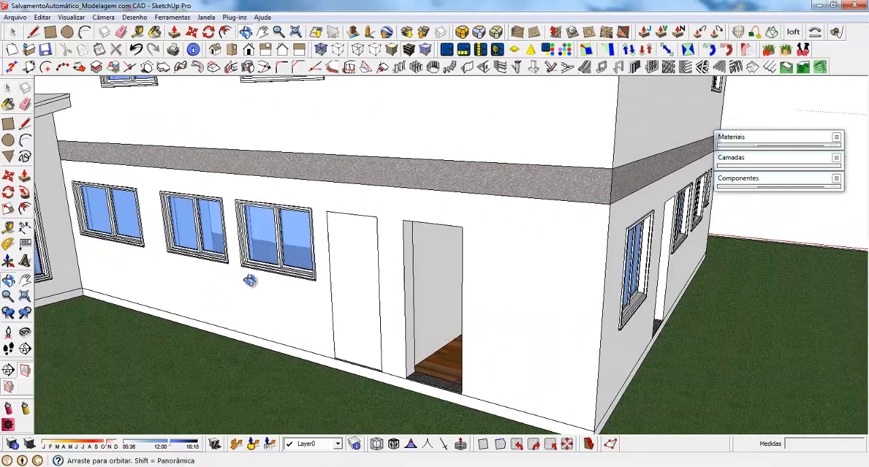
scroll(352, 352, "up", 5)
scroll(379, 317, "up", 2)
left_click(376, 198)
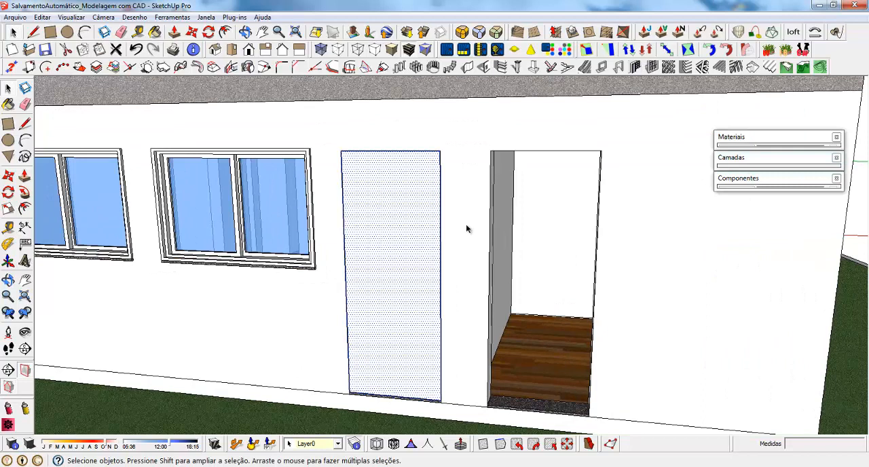
right_click(389, 166)
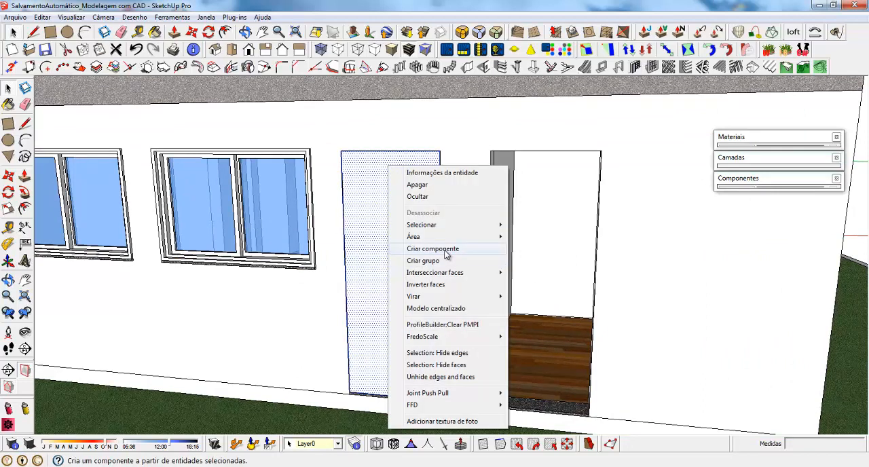
left_click(432, 250)
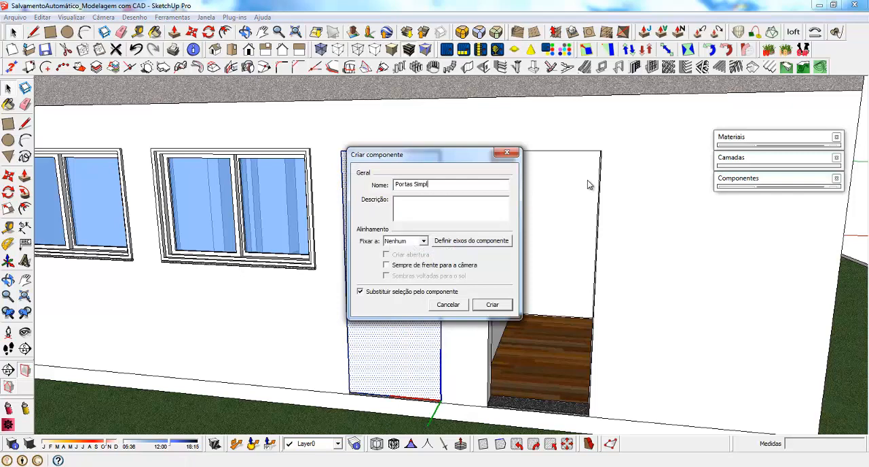
key("Return")
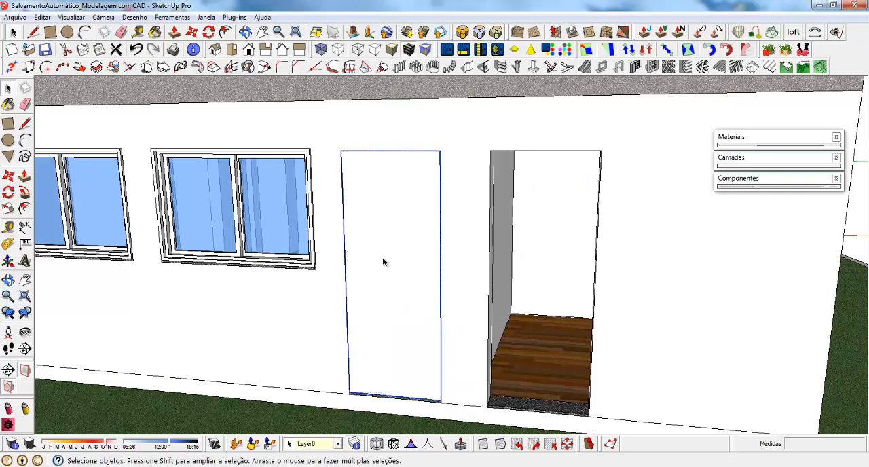
Move the simple door component 10 cm inward from the facade so it sits recessed in its doorway
scroll(383, 262, "up", 8)
key("m")
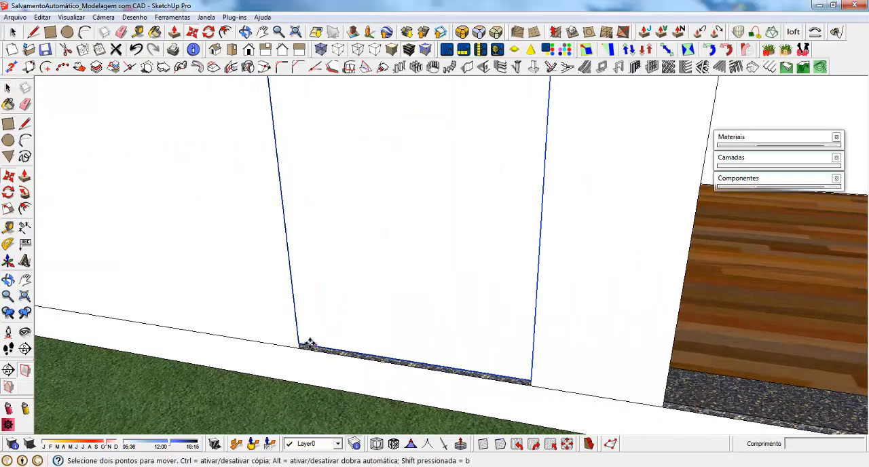
left_click_drag(300, 341, 307, 326)
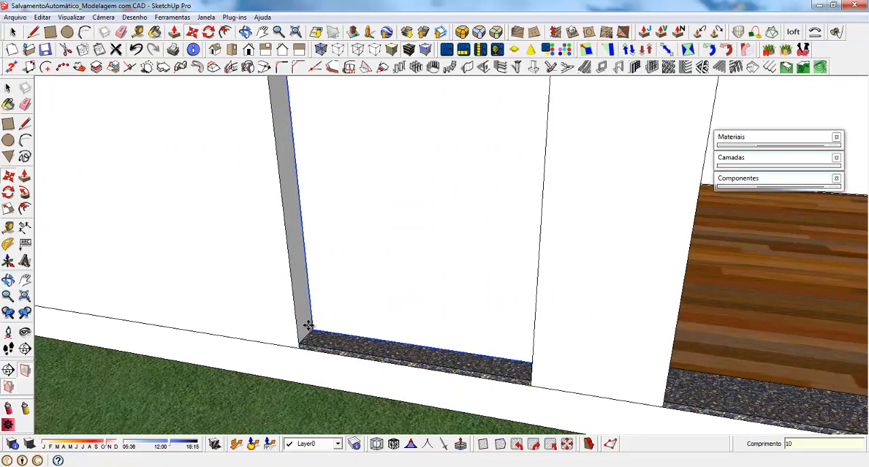
key("Return")
key("space")
scroll(362, 354, "down", 4)
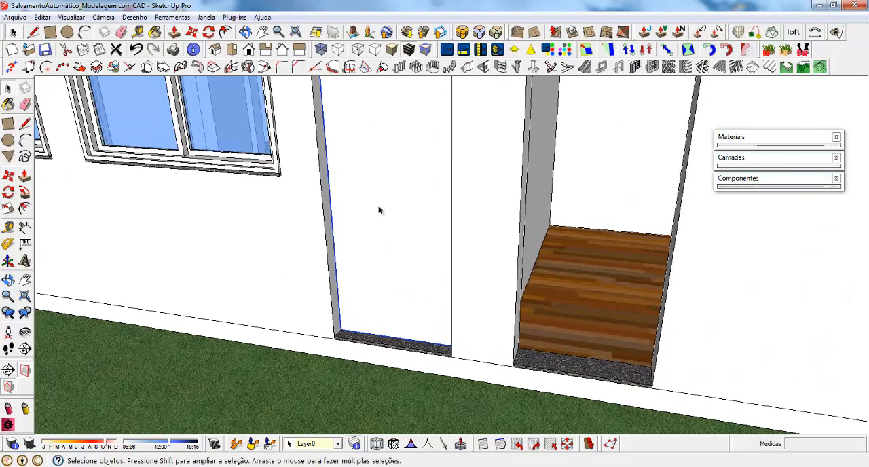
Open the recessed door component for editing and make its face a group
left_click(368, 187)
right_click(368, 188)
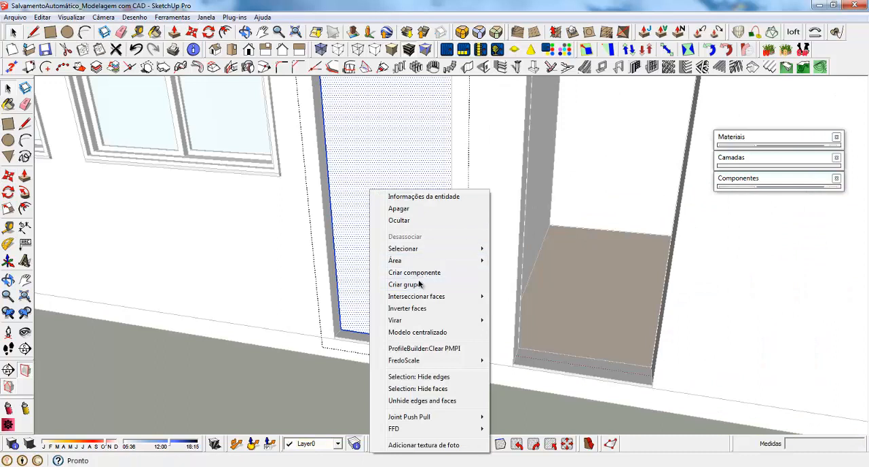
left_click(420, 284)
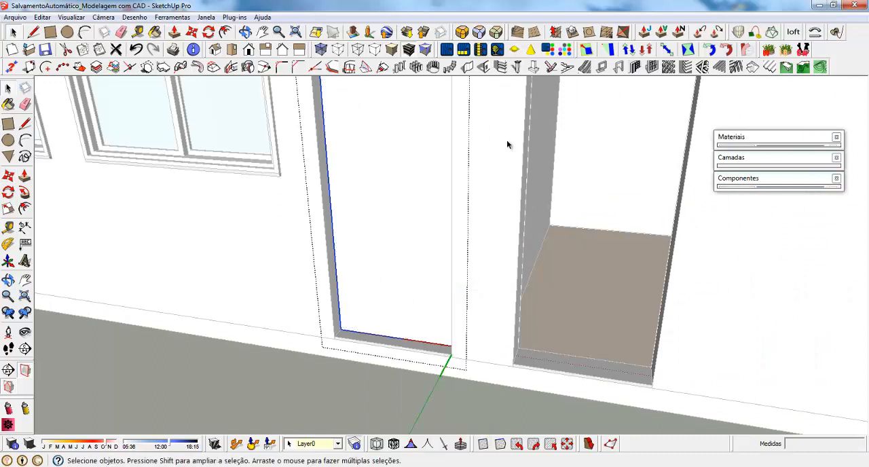
Create a door frame with a recessed/extruded edge, positioned in the middle of the grouped face, leaving the doorway opening clear
left_click(635, 66)
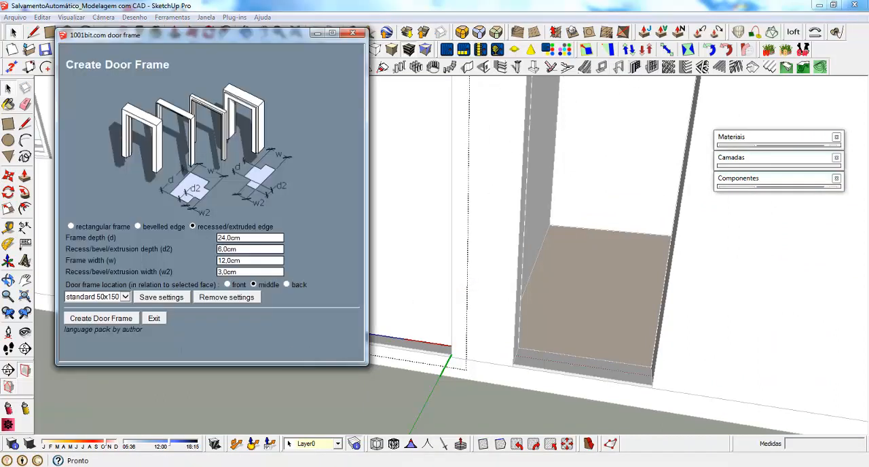
double_click(248, 249)
double_click(256, 260)
left_click(127, 320)
left_click(380, 240)
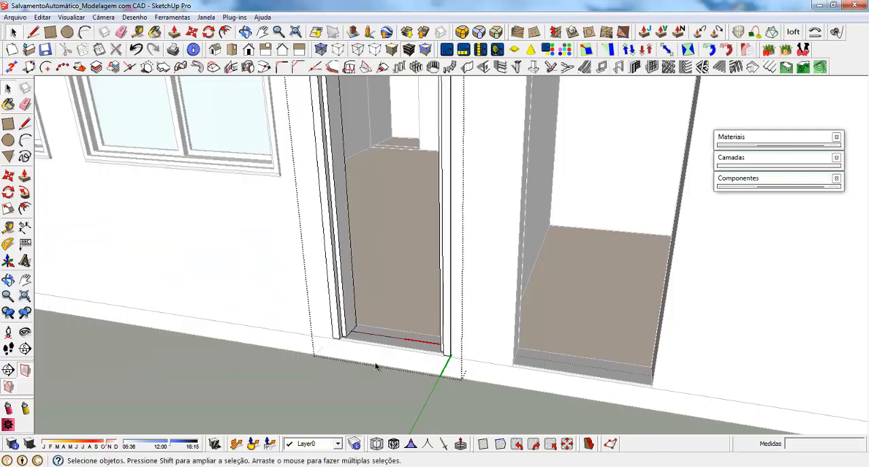
Draw a 67 by 202 cm rectangle between opposite inner corners of the door frame to form the leaf face
middle_click_drag(376, 362, 429, 355)
scroll(428, 355, "down", 3)
middle_click_drag(357, 421, 326, 155)
scroll(369, 156, "up", 2)
scroll(373, 122, "down", 1)
key("r")
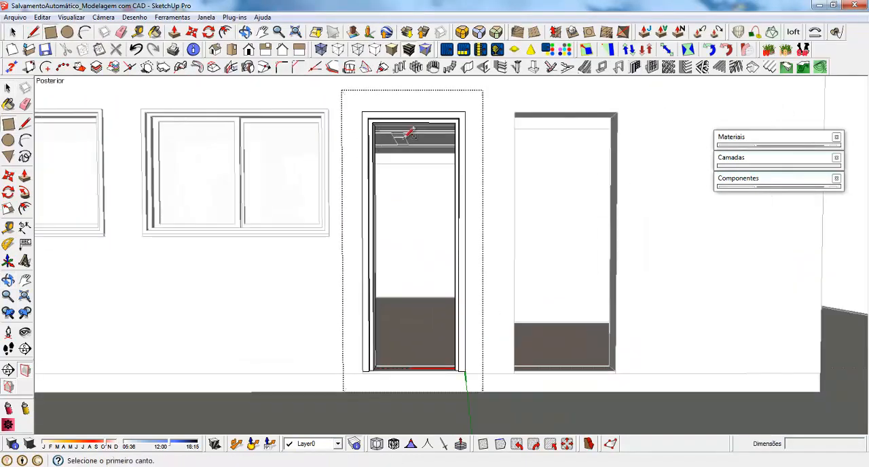
scroll(385, 129, "up", 5)
left_click(339, 88)
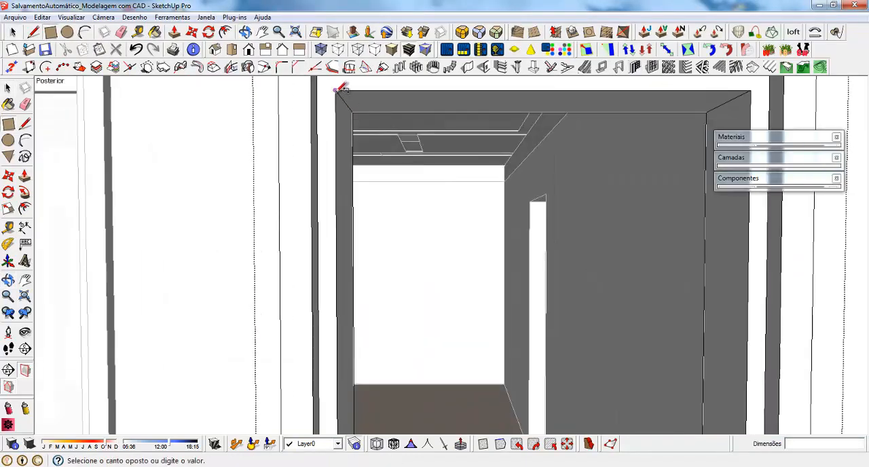
scroll(340, 89, "down", 5)
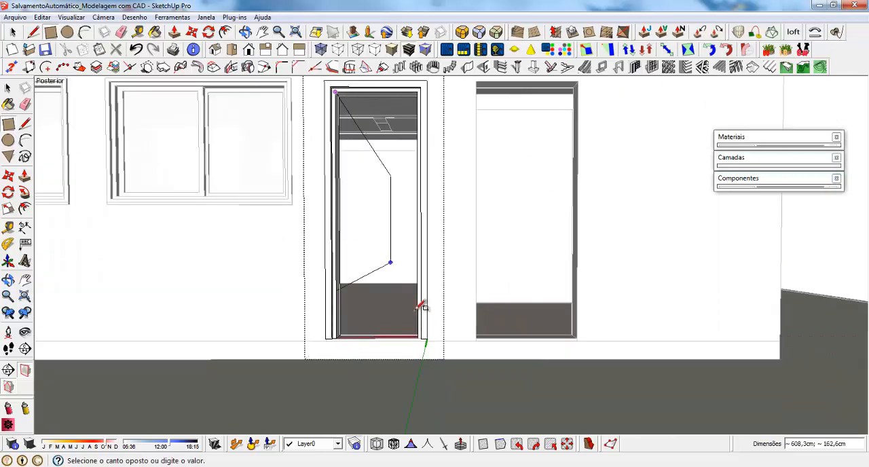
scroll(421, 305, "up", 3)
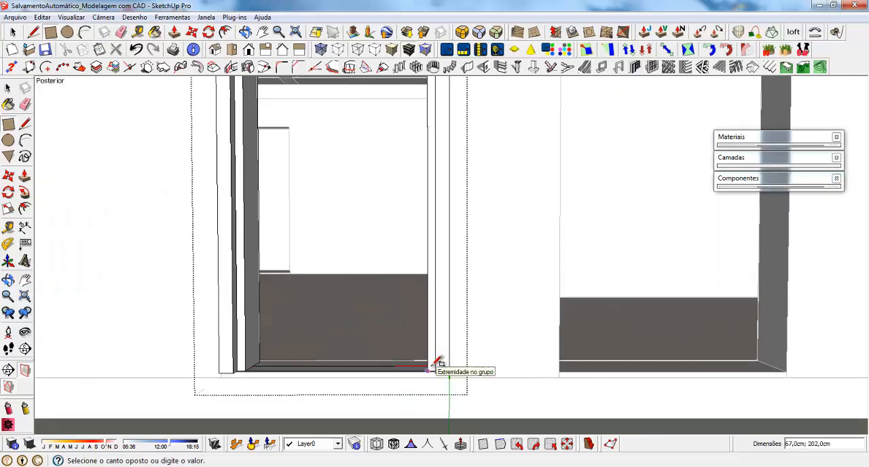
left_click(438, 364)
scroll(367, 380, "down", 2)
Offset the leaf face's outline inward by 0.5 cm
middle_click_drag(358, 202, 357, 304)
key("space")
left_click(333, 167)
middle_click_drag(333, 168, 378, 165)
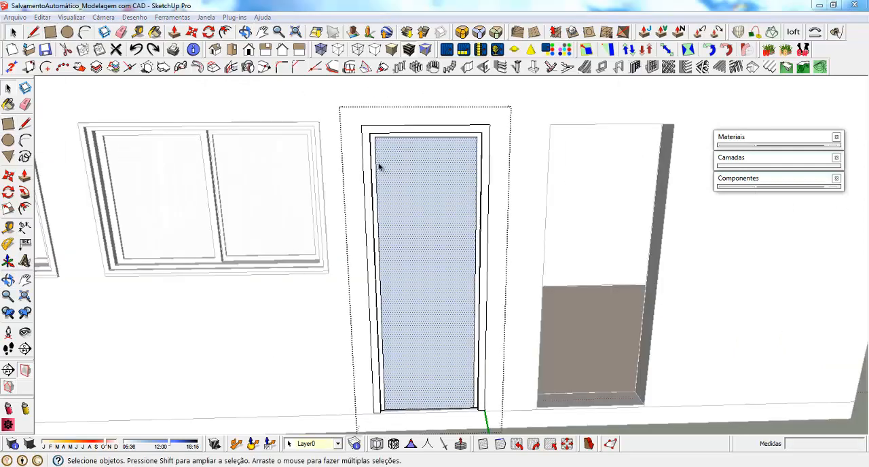
middle_click_drag(432, 205, 433, 229)
scroll(419, 239, "down", 3)
scroll(421, 306, "up", 4)
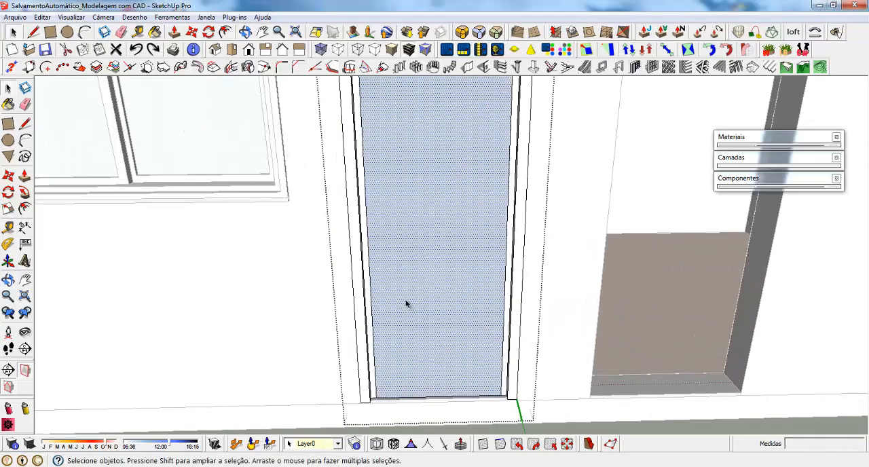
key("f")
scroll(355, 273, "up", 3)
left_click(360, 273)
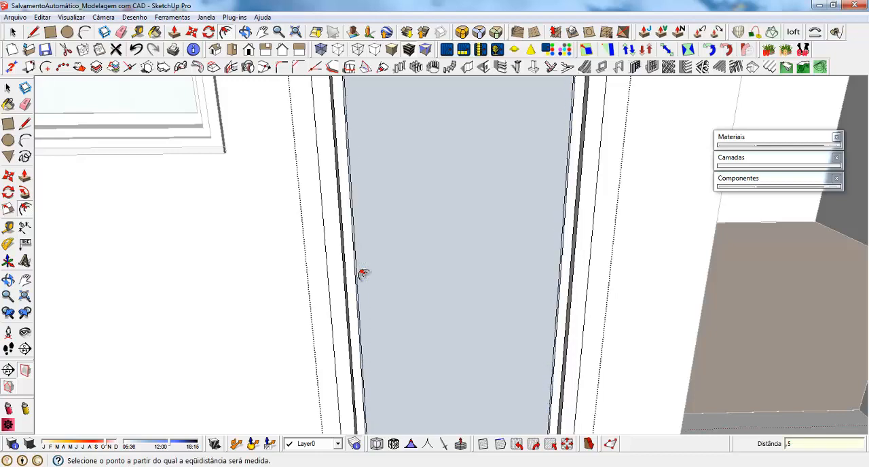
scroll(362, 274, "up", 3)
key("space")
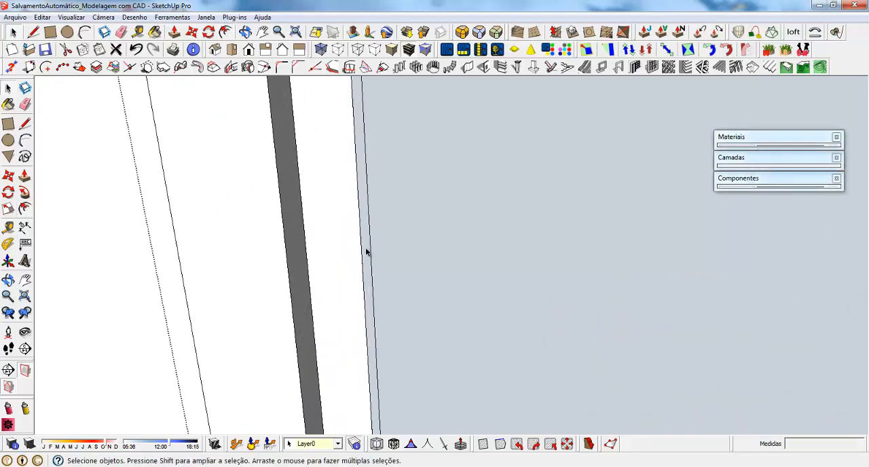
Delete the thin strip with its outer outline around the leaf face, leaving a gap to the frame
left_click(365, 284)
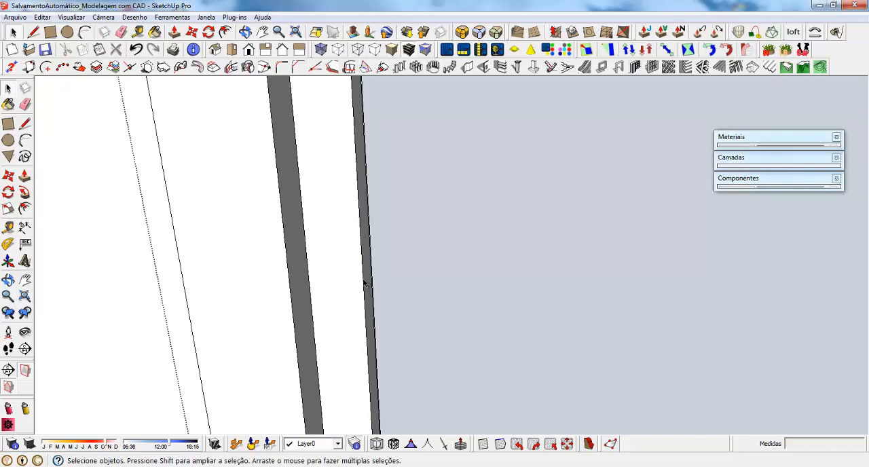
key("ctrl+z")
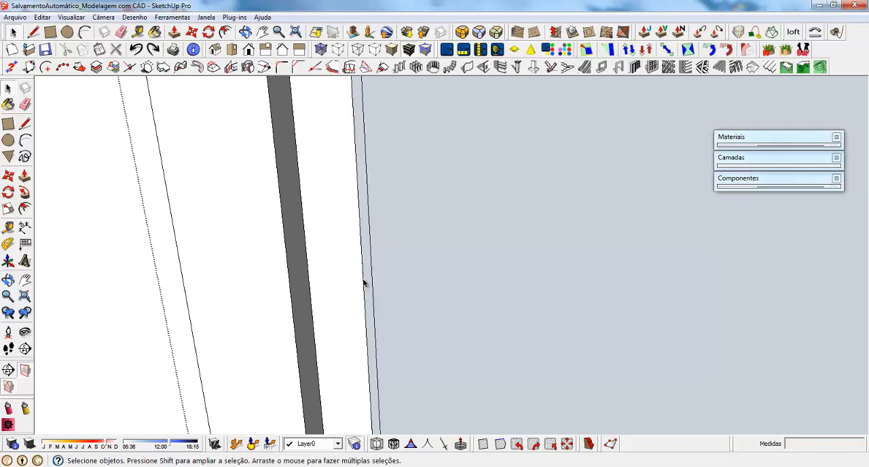
left_click(368, 261)
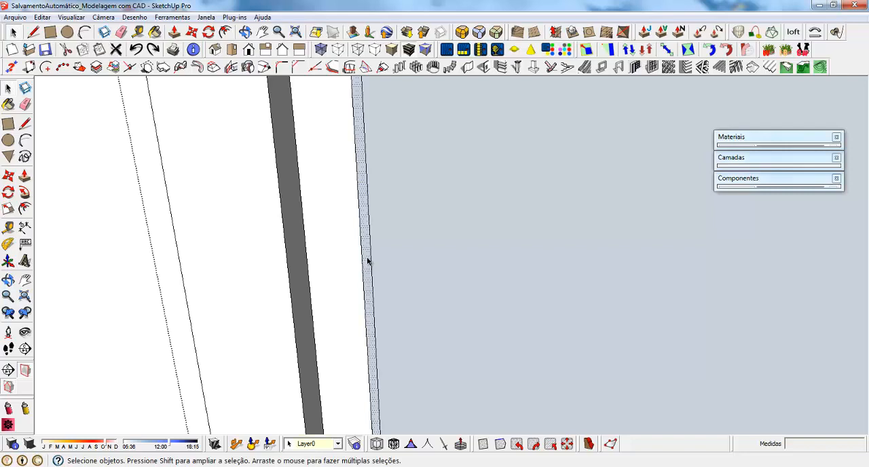
key("Delete")
left_click(362, 263)
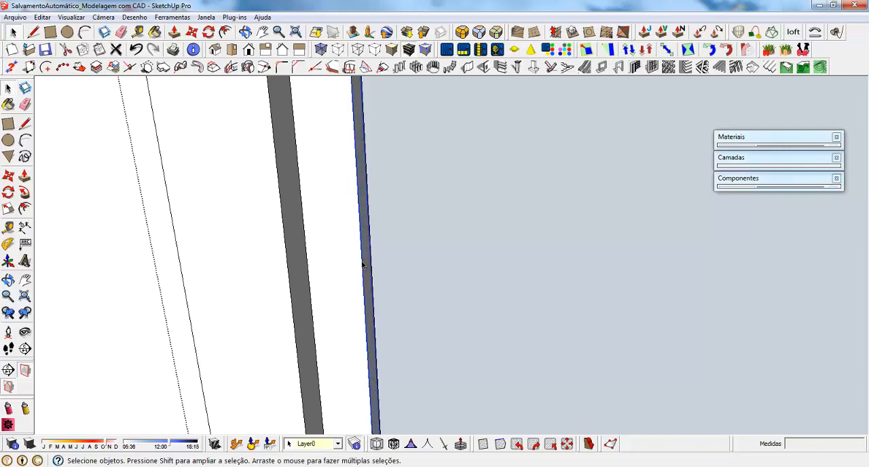
scroll(367, 285, "down", 8)
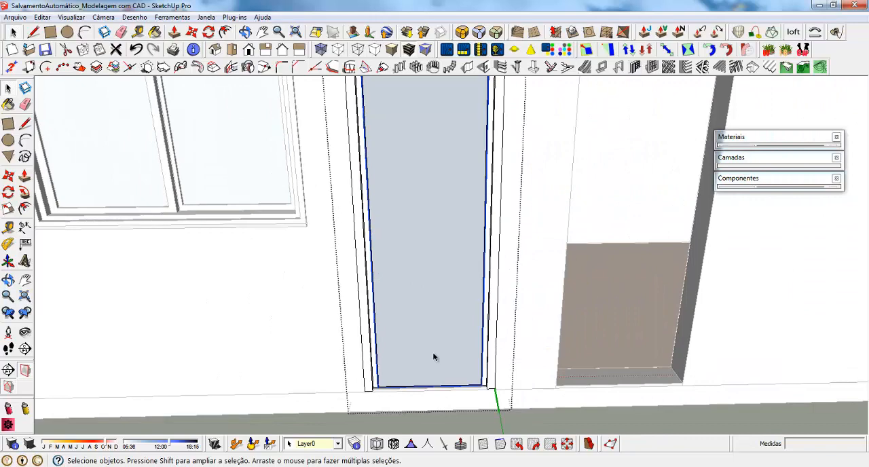
Select the inset leaf face with its edges and make them a group
left_click(433, 351)
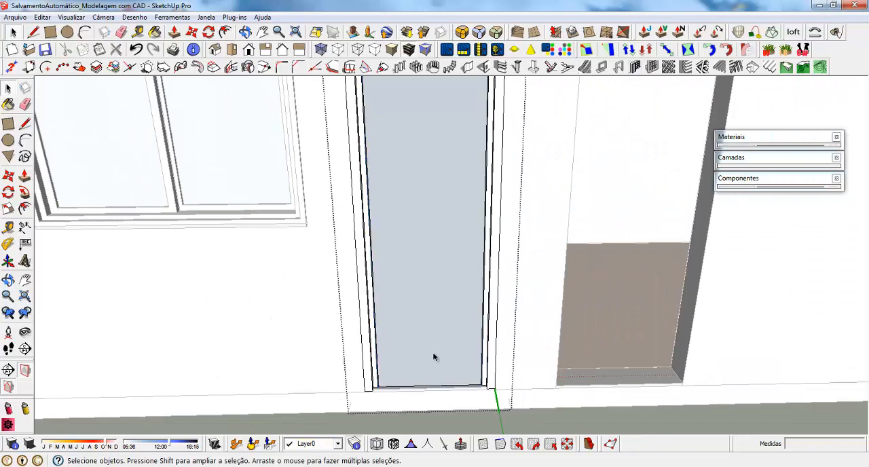
middle_click_drag(433, 352, 421, 283)
left_click(421, 283)
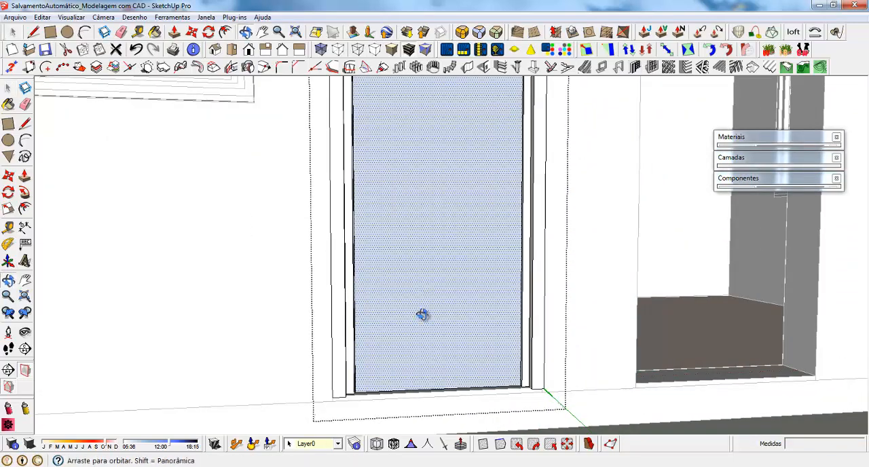
middle_click_drag(423, 315, 398, 258)
double_click(398, 256)
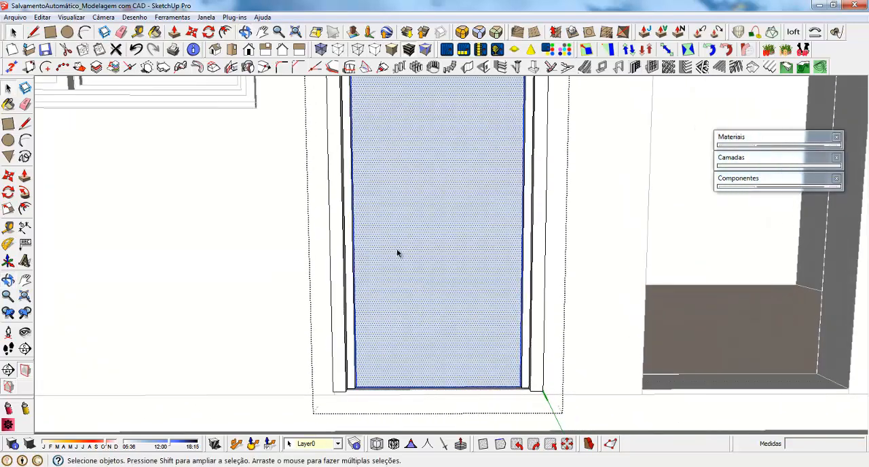
right_click(398, 255)
left_click(445, 299)
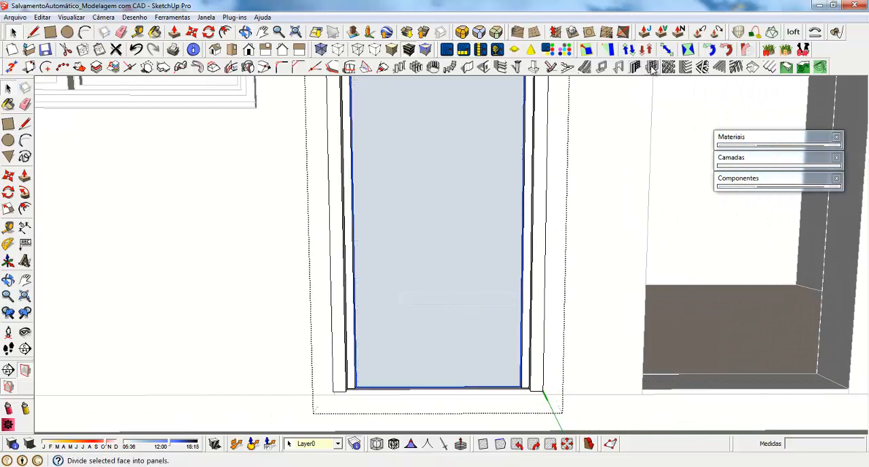
Open the Panel divider settings for the grouped leaf face
left_click(653, 68)
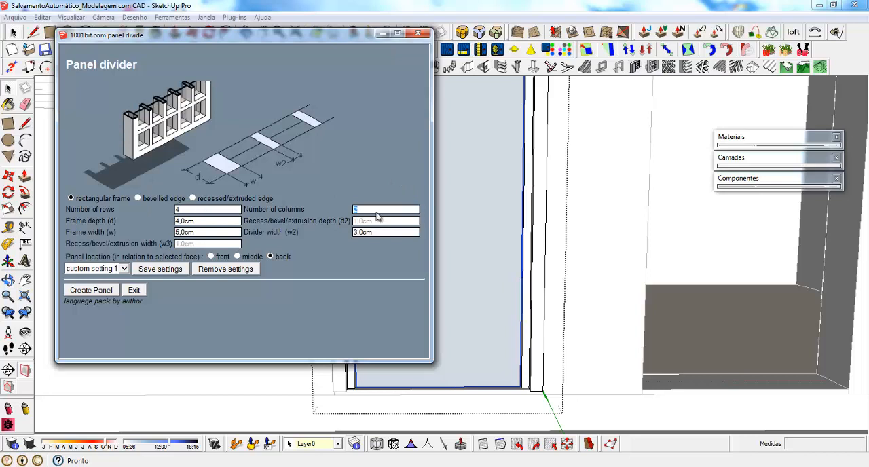
Set the panel's edge type to recessed/extruded, keeping 4.0 cm frame depth and 5.0 cm frame width
double_click(221, 222)
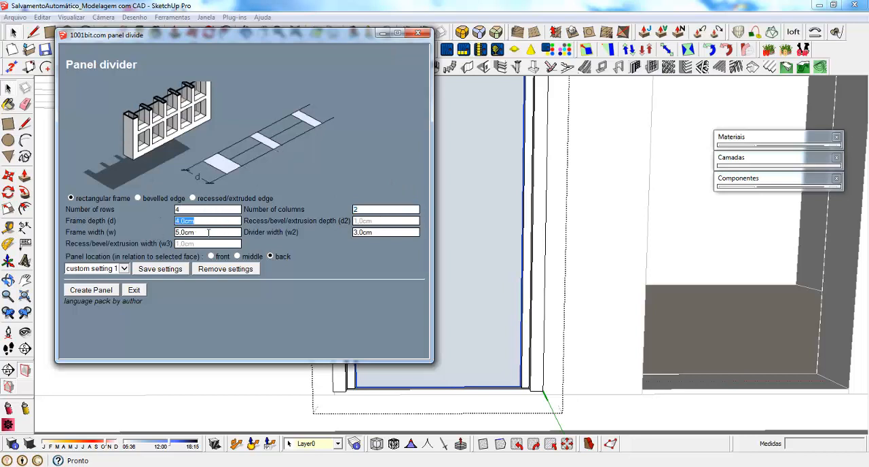
double_click(208, 233)
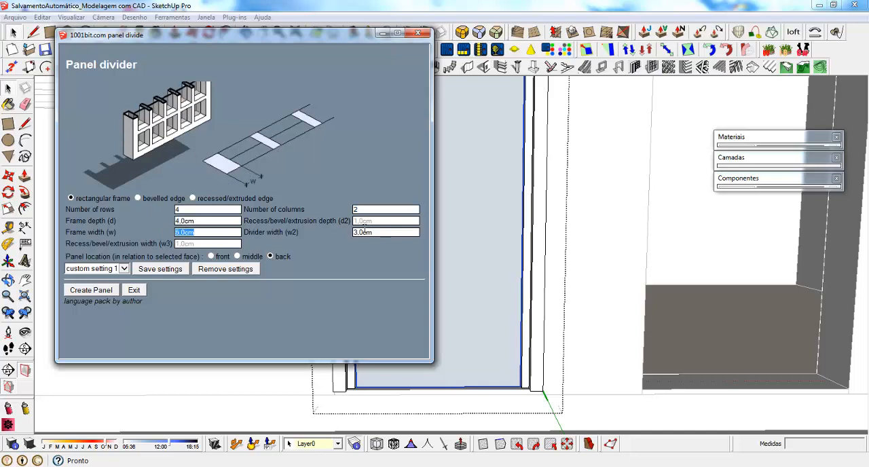
left_click(138, 198)
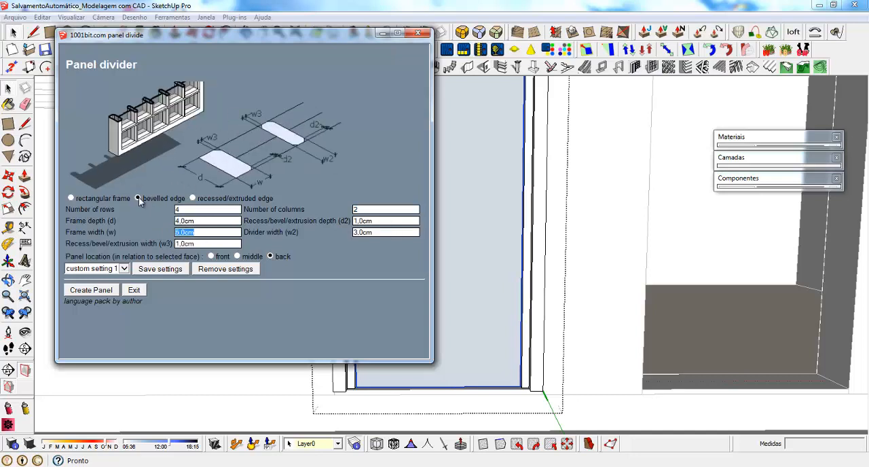
left_click(192, 198)
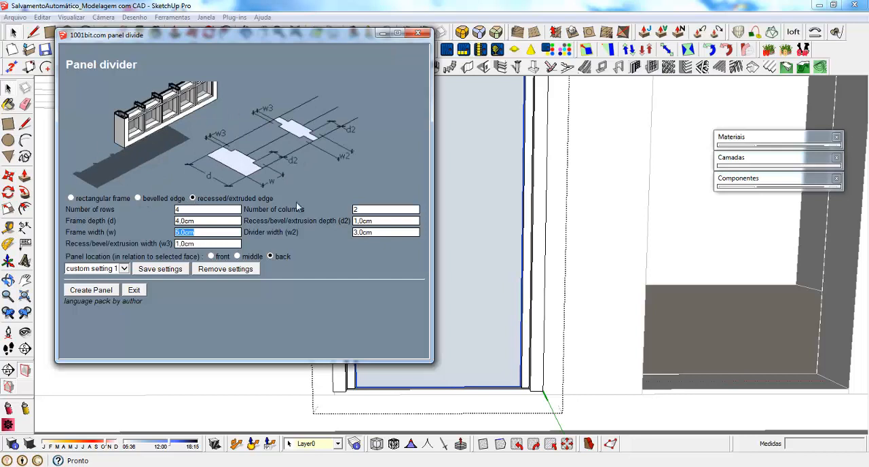
Try creating the panel of four rows and two columns on the leaf face, and remove the generated frame
left_click(95, 292)
left_click(392, 211)
middle_click_drag(444, 287, 360, 429)
left_click(408, 373)
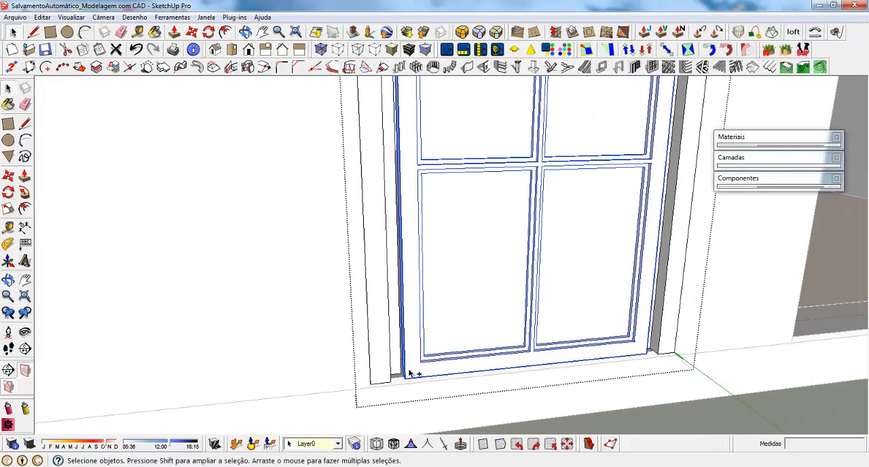
key("Delete")
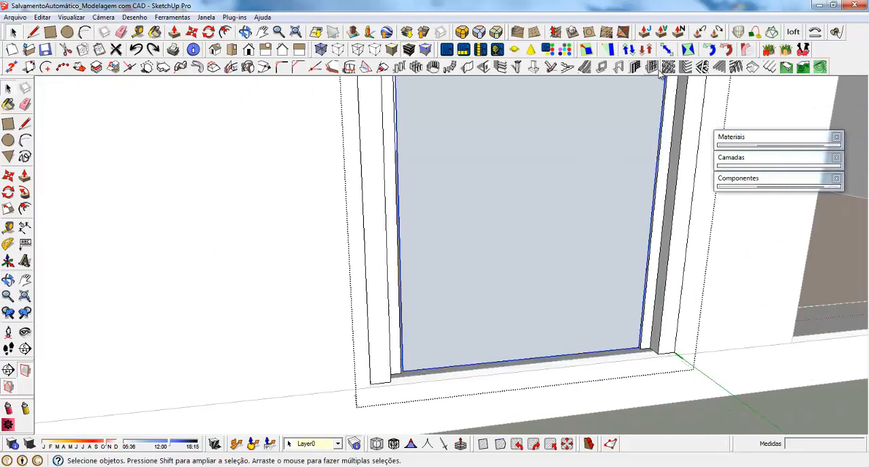
Reverse the leaf face inside its group so its front faces outward, and leave the group
right_click(479, 164)
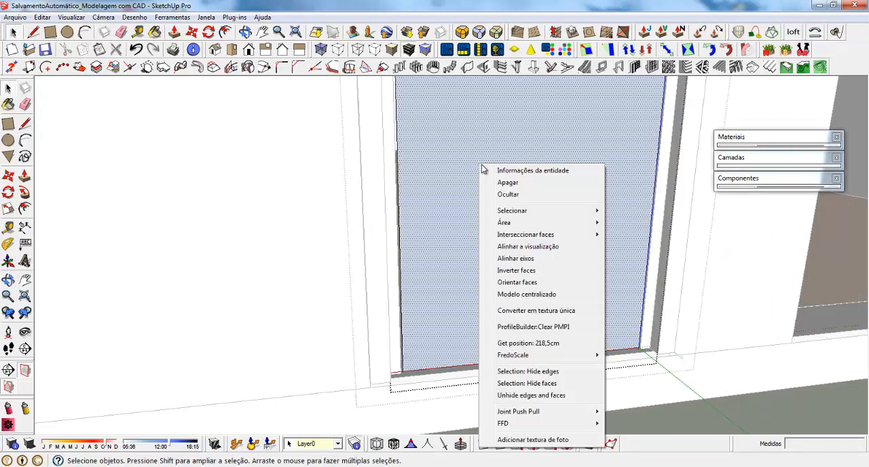
left_click(506, 283)
right_click(496, 274)
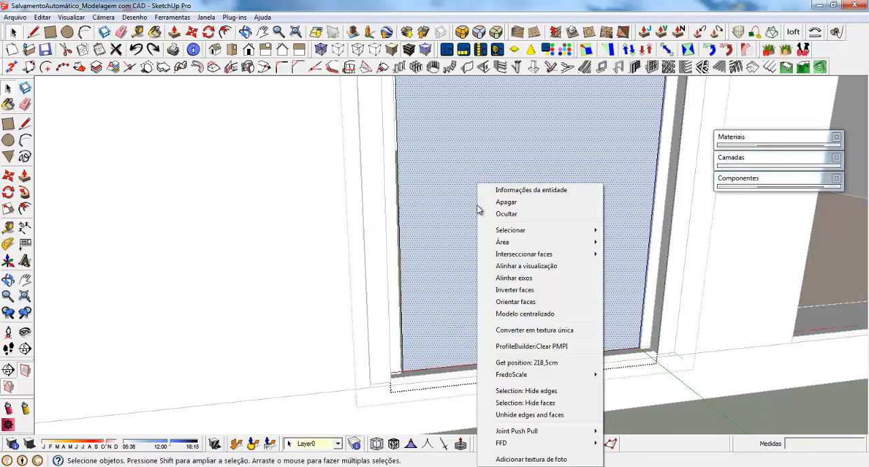
left_click(504, 288)
key("Escape")
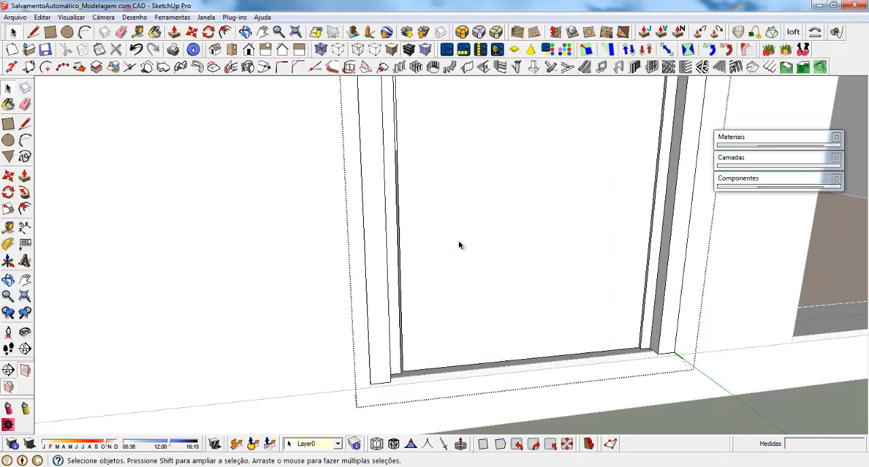
Divide the grouped leaf face into a recessed/extruded panel with 4 rows, 2 columns and 3.0 cm dividers
left_click(460, 242)
left_click(652, 67)
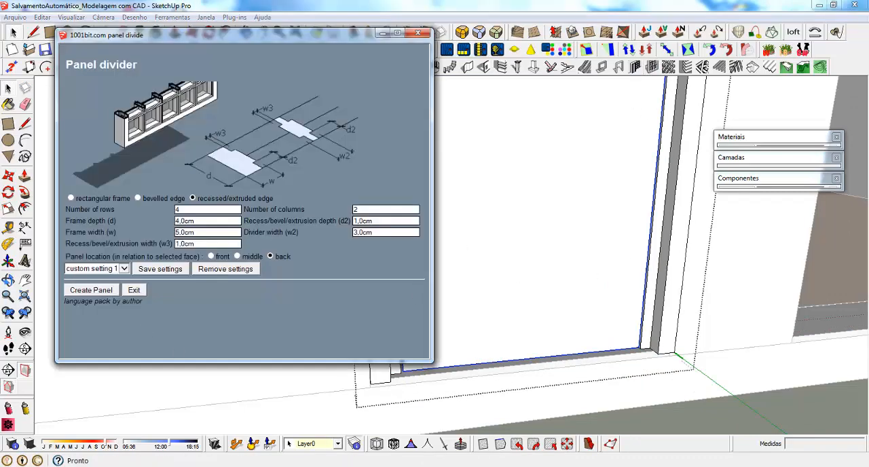
left_click(93, 289)
middle_click_drag(450, 293, 369, 353)
scroll(369, 358, "down", 5)
middle_click_drag(357, 385, 415, 304)
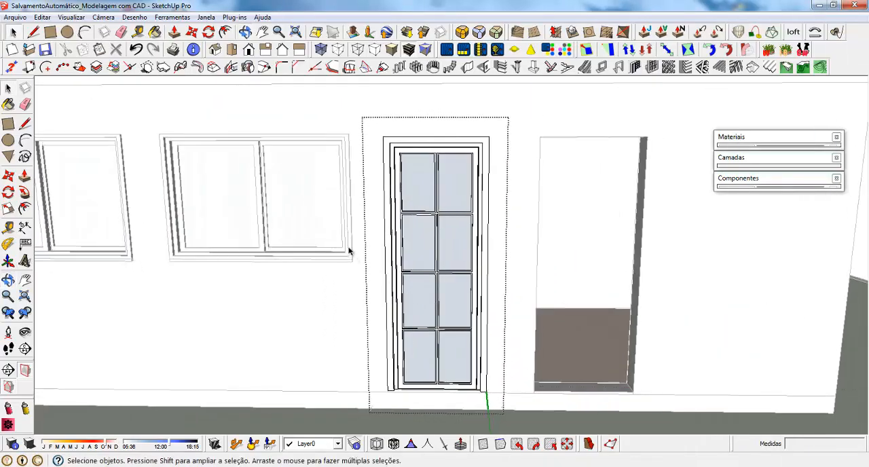
Open the group of glass panes in the door leaf and reverse all its faces
scroll(419, 256, "up", 3)
left_click(410, 233)
middle_click_drag(410, 233, 409, 233)
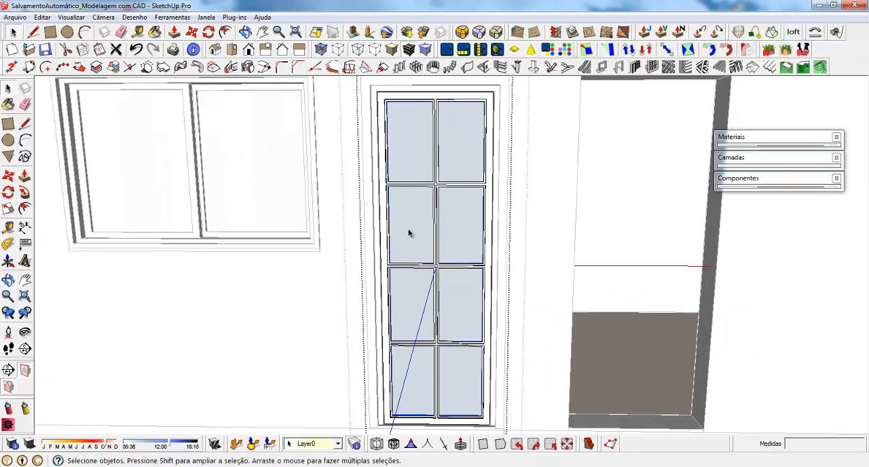
double_click(409, 233)
left_click(409, 233)
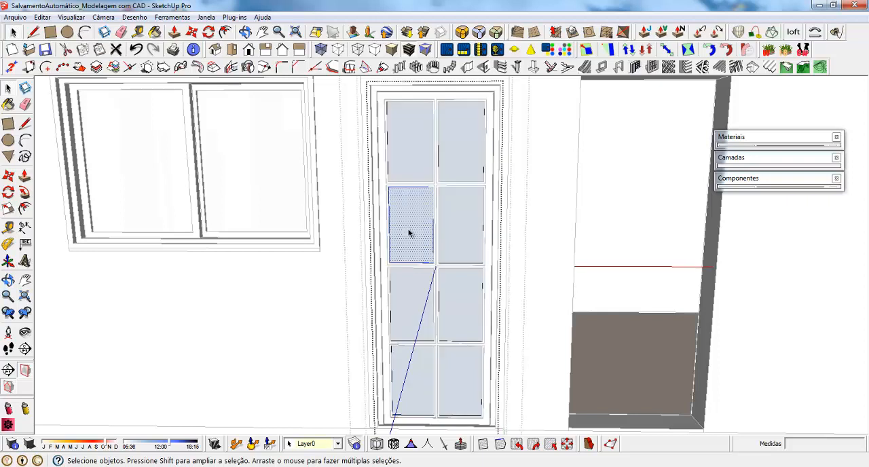
key("ctrl+a")
right_click(405, 388)
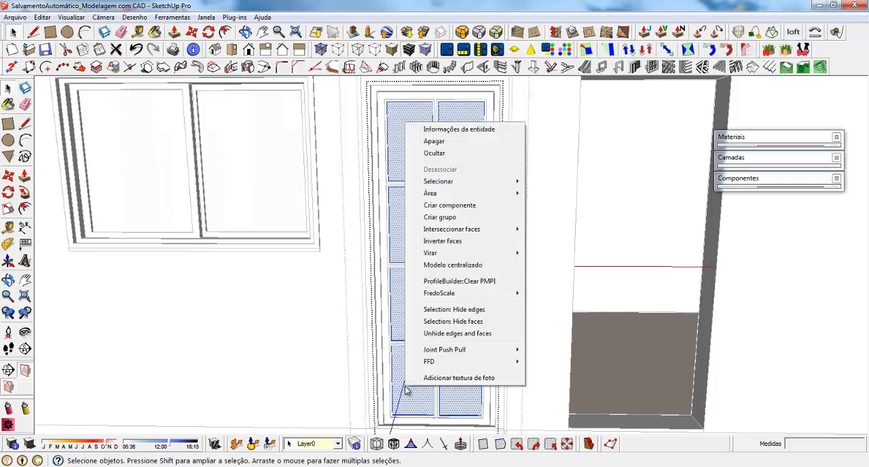
left_click(440, 243)
Move all the selected glass panes 0.5 cm away from the back edge of the leaf frame
middle_click_drag(438, 251, 394, 389)
scroll(394, 389, "up", 4)
scroll(393, 388, "up", 6)
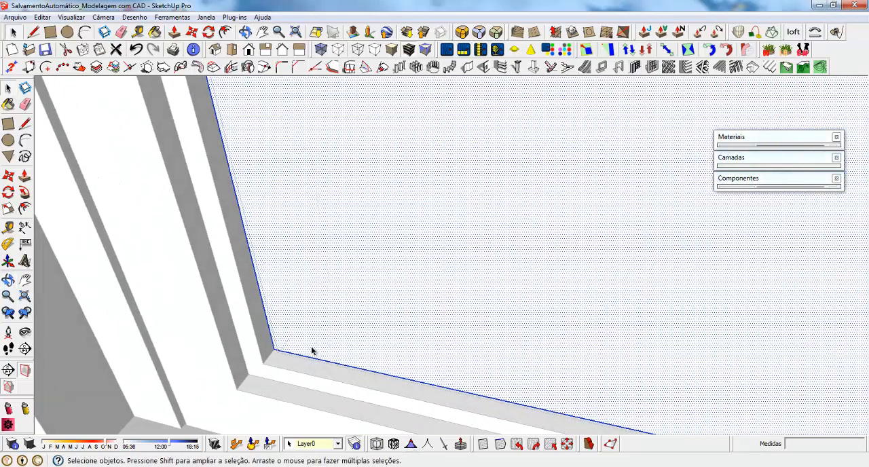
key("m")
left_click(270, 352)
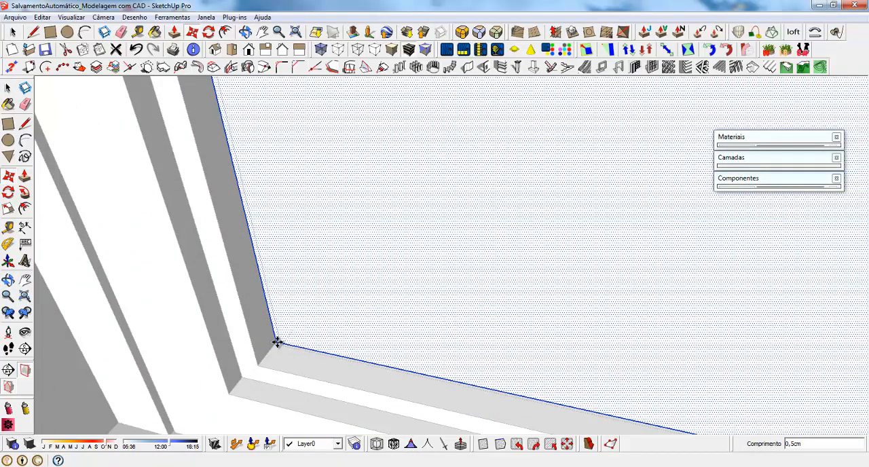
key("space")
scroll(351, 208, "down", 3)
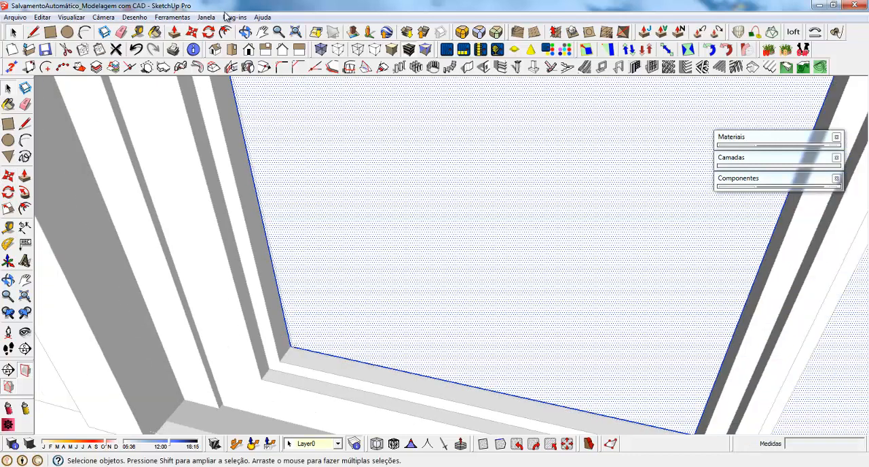
Thicken all the glass panes with Multiple Push-Pull by a distance of 0.5 cm and leave their group
left_click(229, 17)
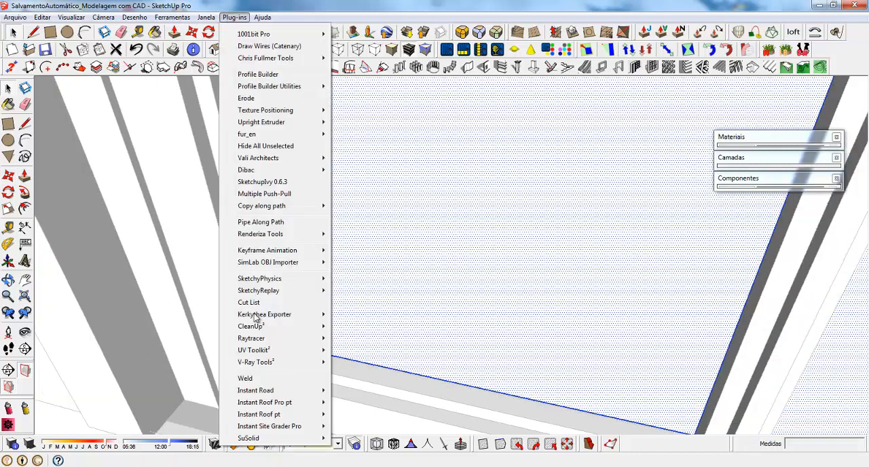
left_click(272, 194)
type("5")
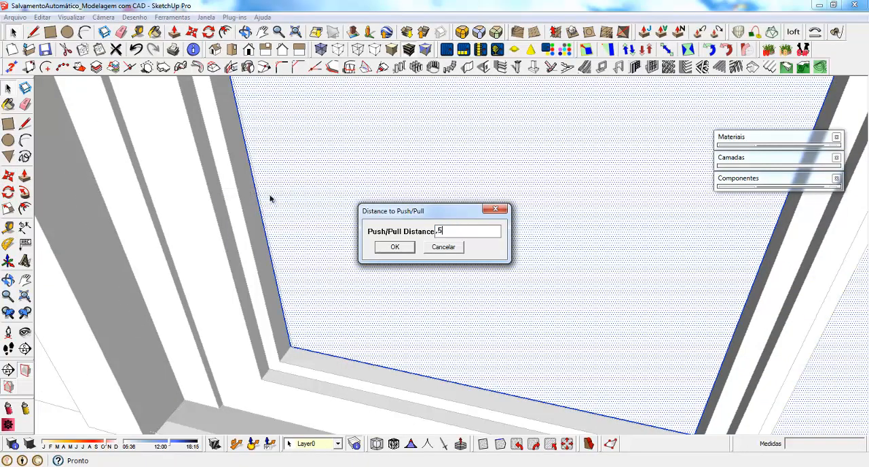
key("Return")
key("Escape")
Paint the door's glass pane group with Vidro_azul_translúcido from the Translúcidos material collection
left_click(349, 256)
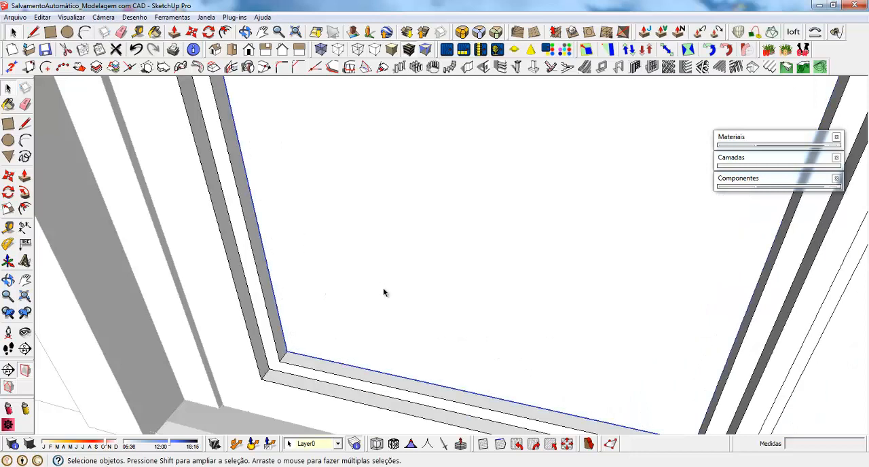
scroll(386, 292, "down", 2)
left_click(778, 137)
left_click(812, 207)
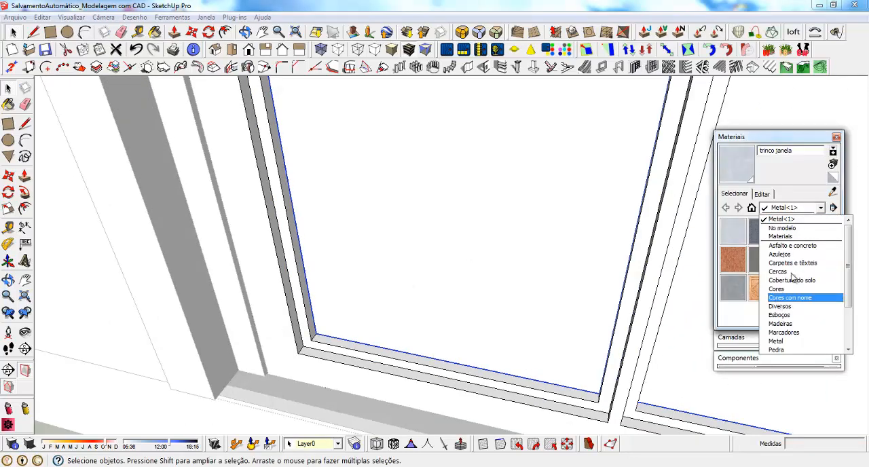
scroll(799, 319, "down", 2)
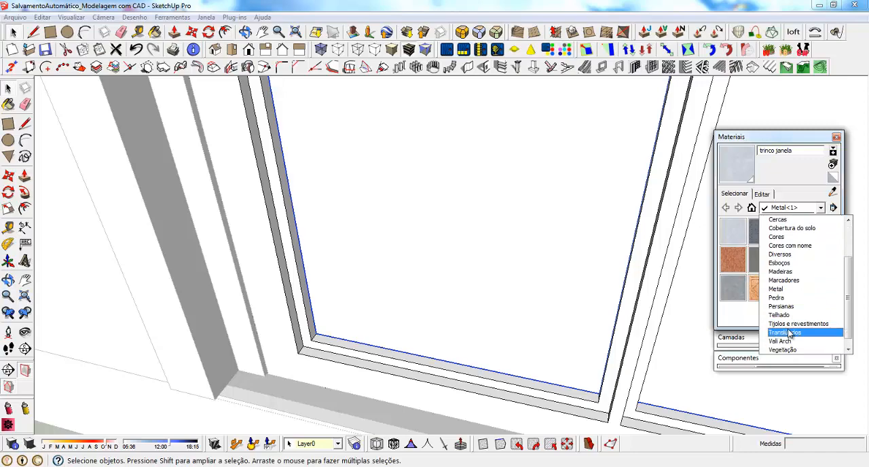
left_click(788, 333)
left_click(789, 231)
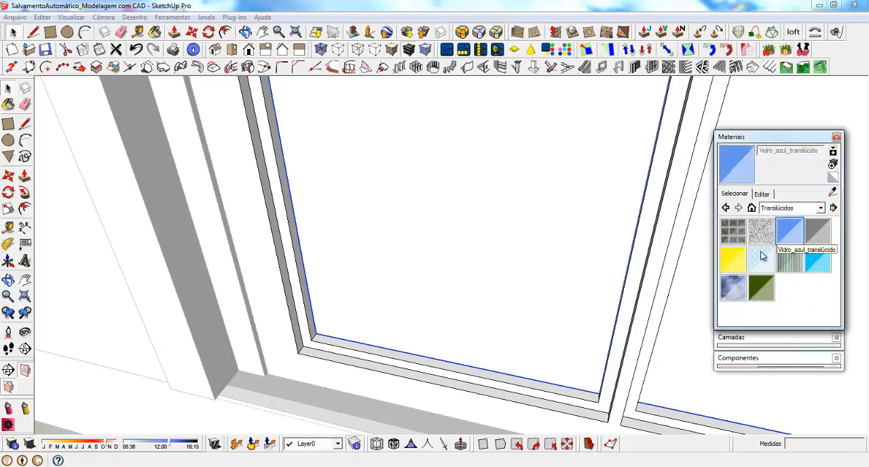
left_click(359, 278)
scroll(292, 314, "down", 2)
scroll(292, 314, "down", 4)
middle_click_drag(339, 337, 364, 260)
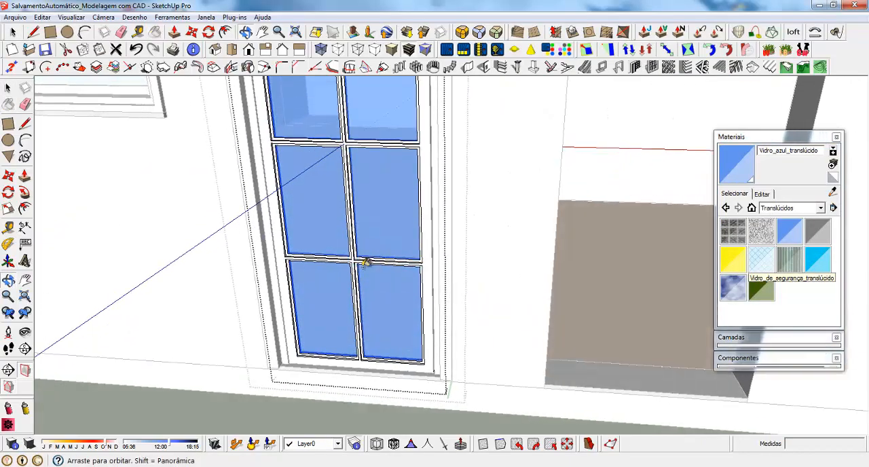
scroll(487, 365, "down", 4)
Collapse the material library and end the editing of the door's nested groups
left_click(764, 138)
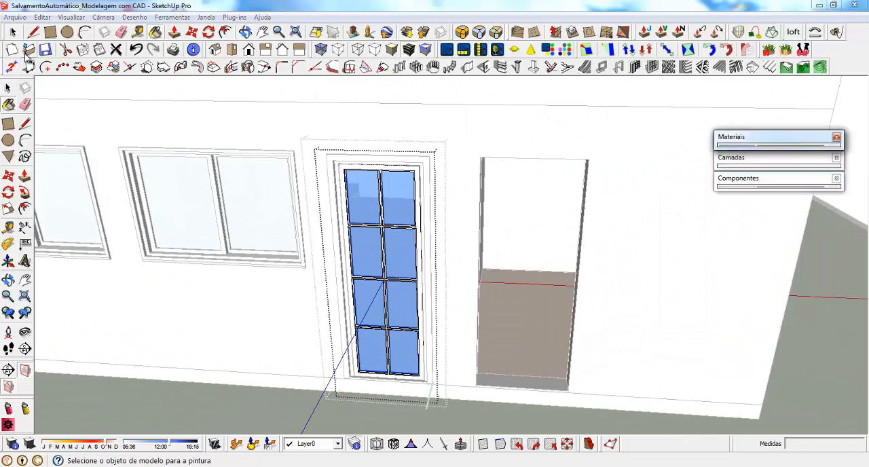
left_click(12, 32)
middle_click_drag(188, 273, 181, 243)
left_click(335, 329)
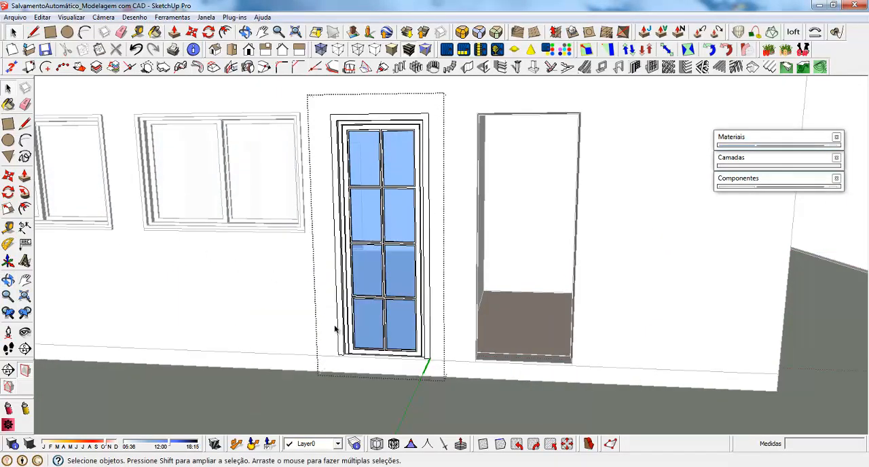
Copy the finished glazed door from its lower corner to the matching corner of the neighbouring doorway
left_click(408, 184)
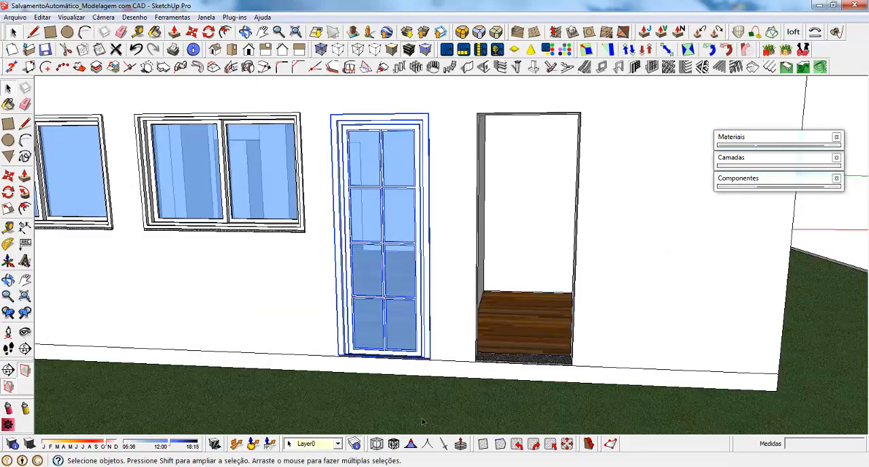
middle_click_drag(421, 423, 384, 364)
scroll(441, 366, "up", 2)
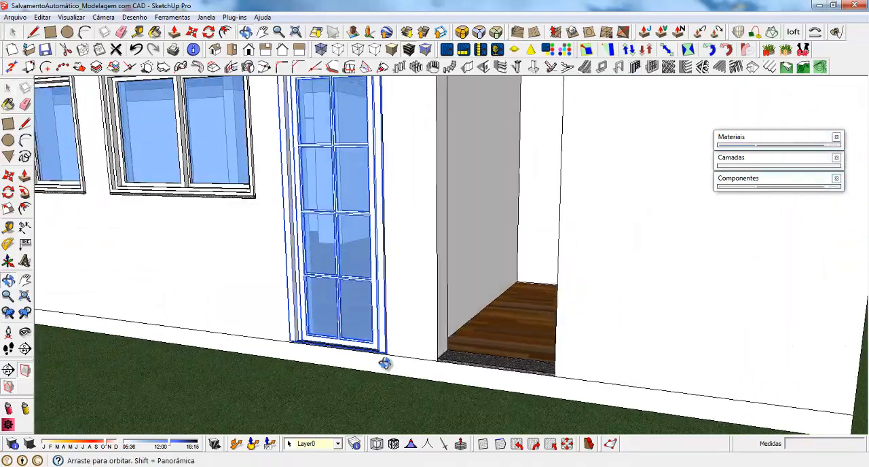
scroll(384, 353, "up", 5)
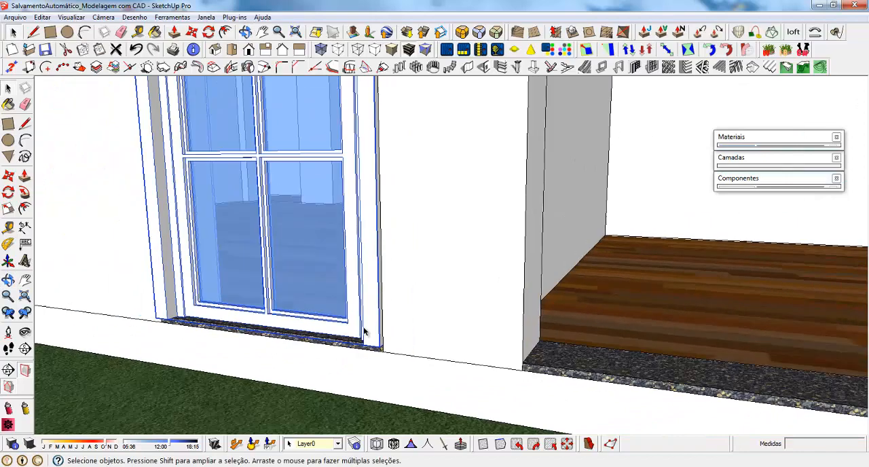
scroll(380, 343, "down", 3)
middle_click_drag(398, 353, 437, 349)
key("m")
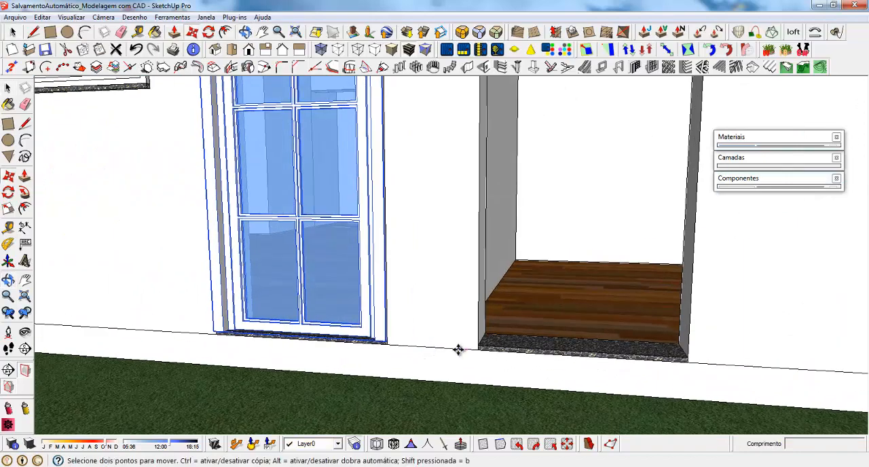
left_click(387, 340)
key("ctrl")
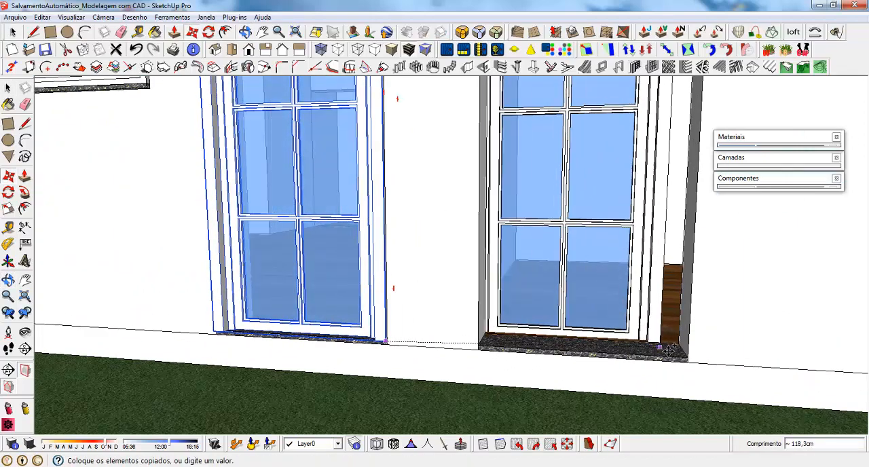
left_click(689, 354)
middle_click_drag(690, 354, 379, 426)
scroll(379, 426, "down", 5)
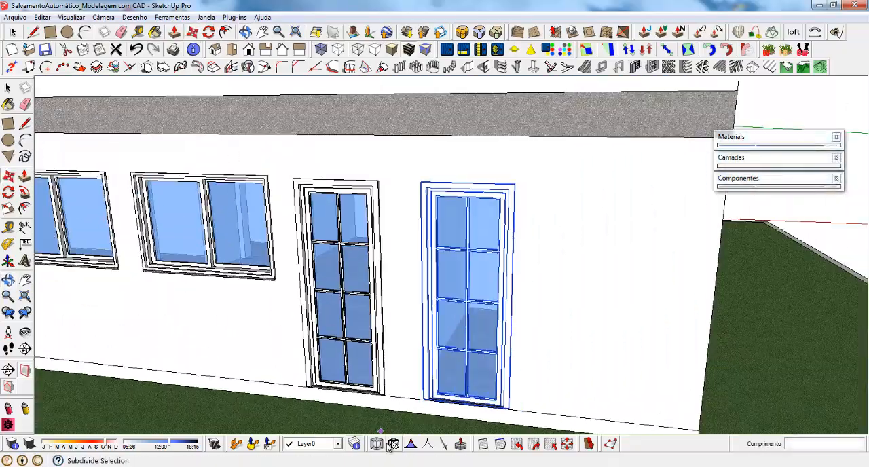
key("space")
Copy the selected door around the building corner to the empty doorway on the adjacent facade
scroll(521, 367, "down", 5)
scroll(531, 332, "down", 4)
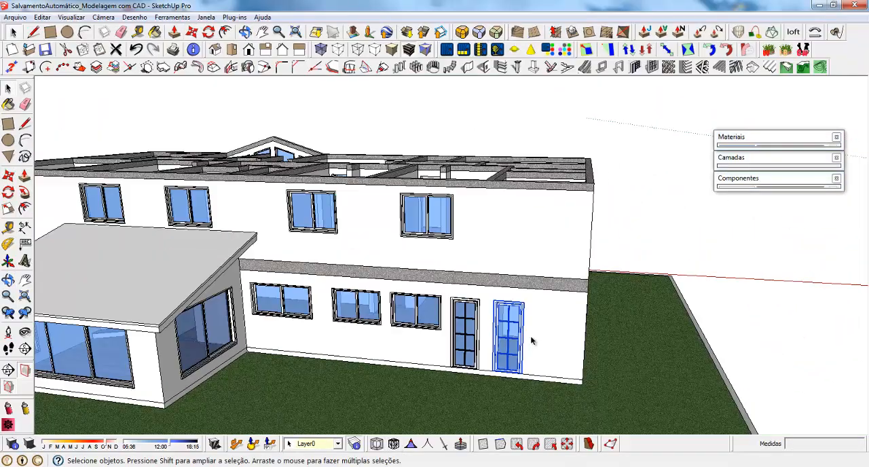
middle_click_drag(531, 332, 340, 362)
scroll(328, 309, "up", 3)
key("m")
left_click(340, 362)
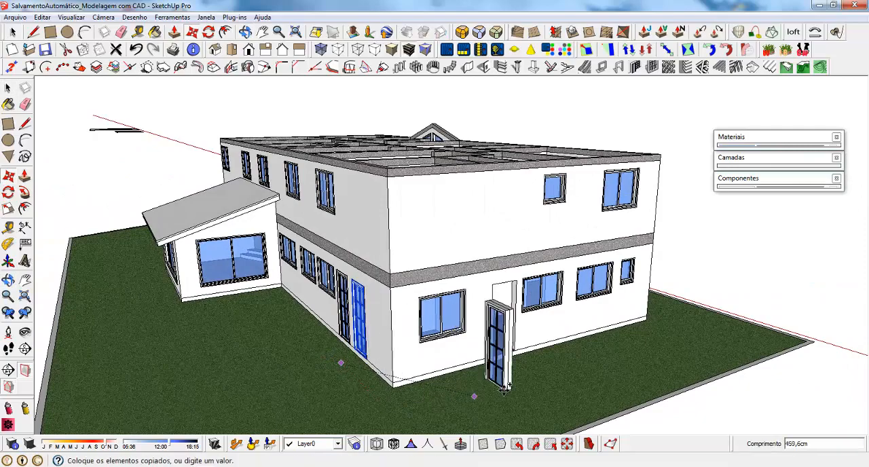
left_click(515, 359)
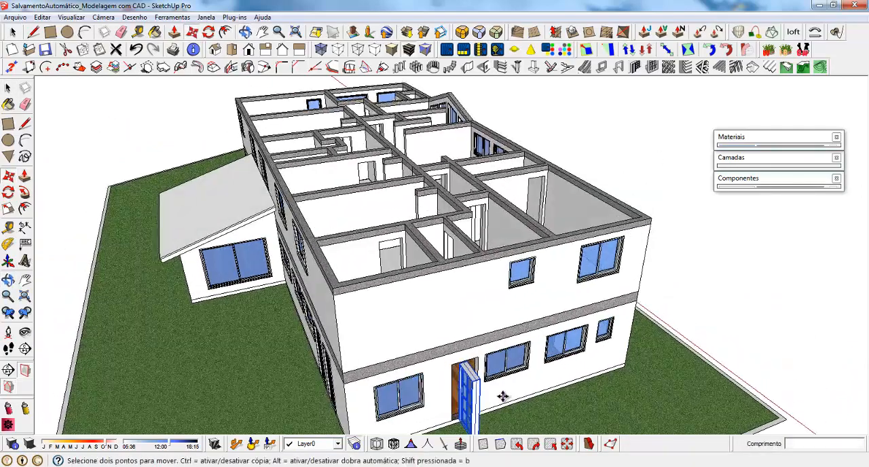
scroll(503, 397, "up", 6)
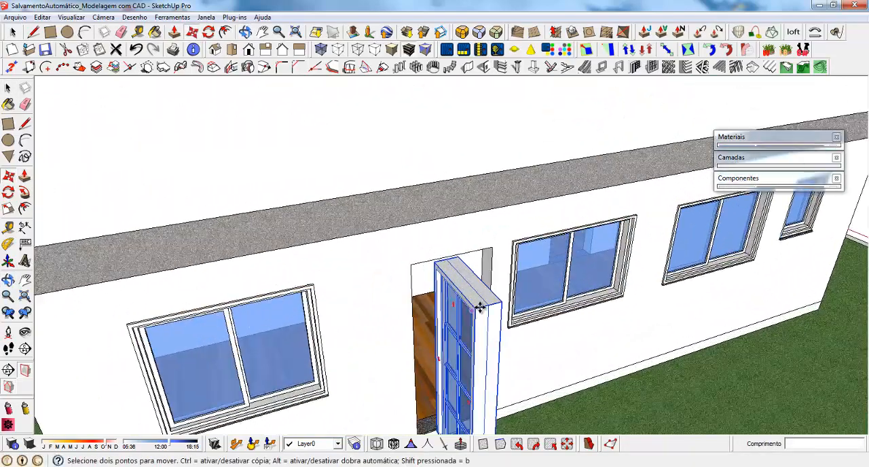
Rotate the copied glazed door -90 degrees about the vertical axis so it lies parallel to the facade wall
key("q")
left_click(484, 301)
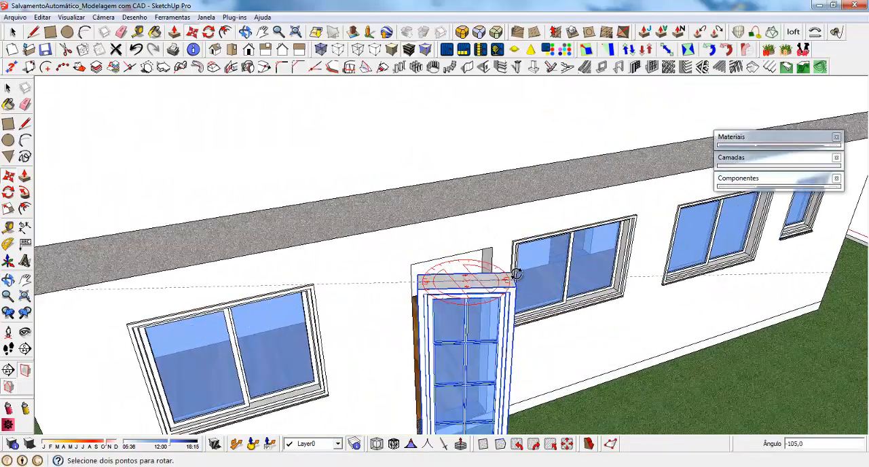
left_click(516, 270)
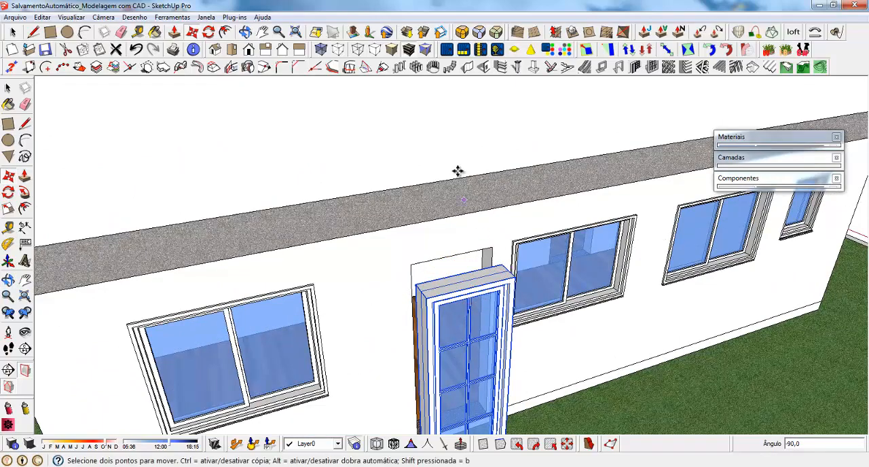
Move the rotated door from its lower back corner to the lower corner of the empty ground-floor doorway
scroll(466, 187, "down", 3)
middle_click_drag(421, 411, 464, 402)
scroll(492, 389, "up", 5)
scroll(492, 390, "up", 3)
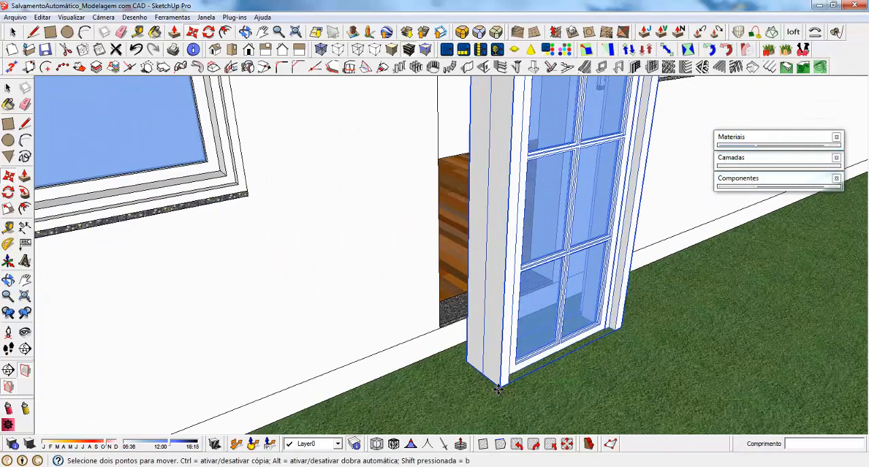
left_click(479, 334)
left_click(441, 324)
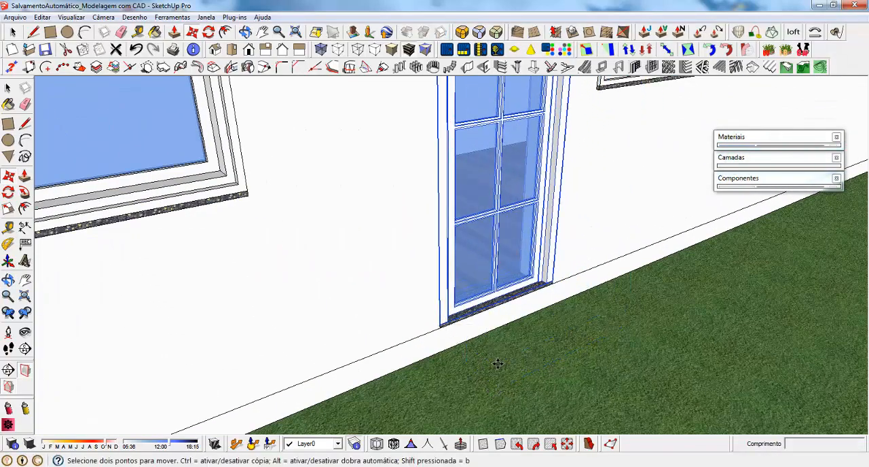
Move the fitted door outward from the wall face by a distance of 2
left_click(498, 364)
type("2")
key("Return")
scroll(501, 368, "down", 8)
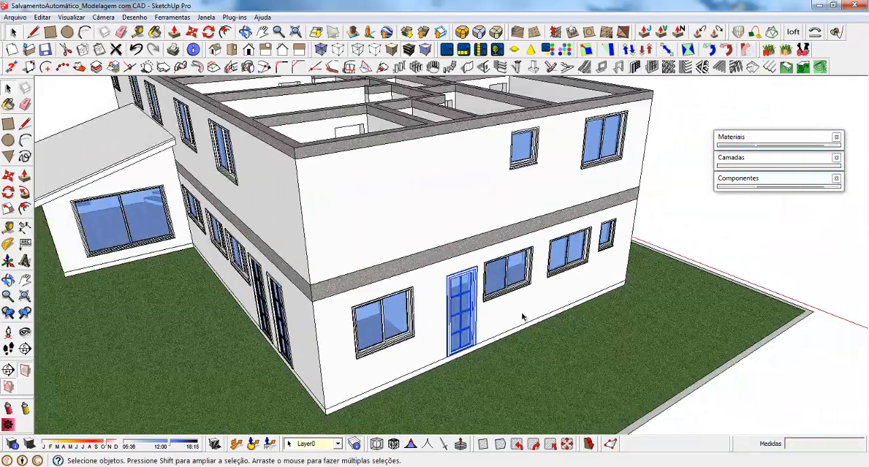
Show the house's hidden roof again and inspect the side and front facades with their doors and windows
middle_click_drag(468, 316, 288, 338)
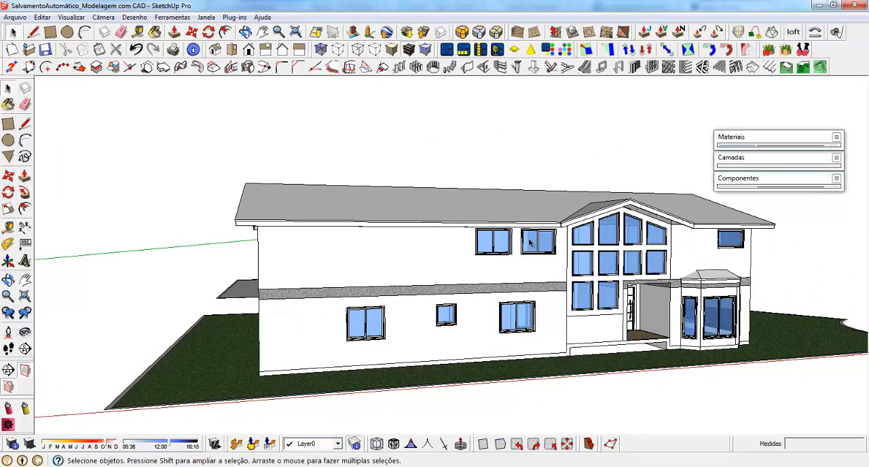
middle_click_drag(713, 306, 834, 301)
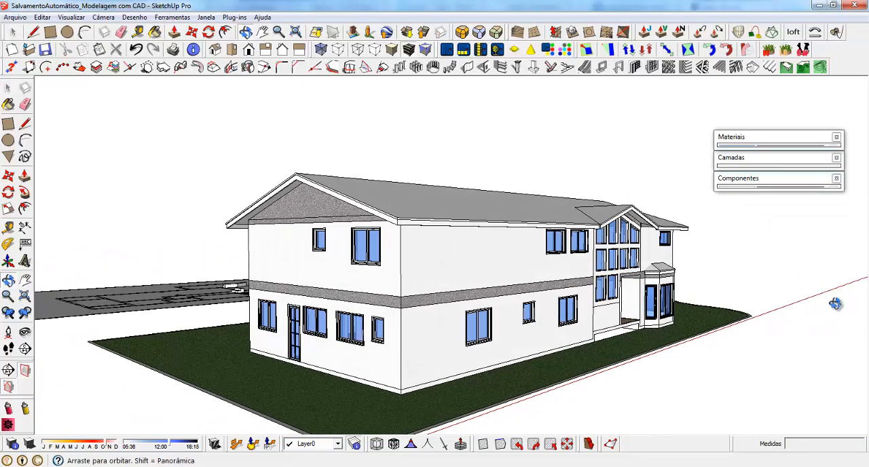
middle_click_drag(290, 315, 493, 245)
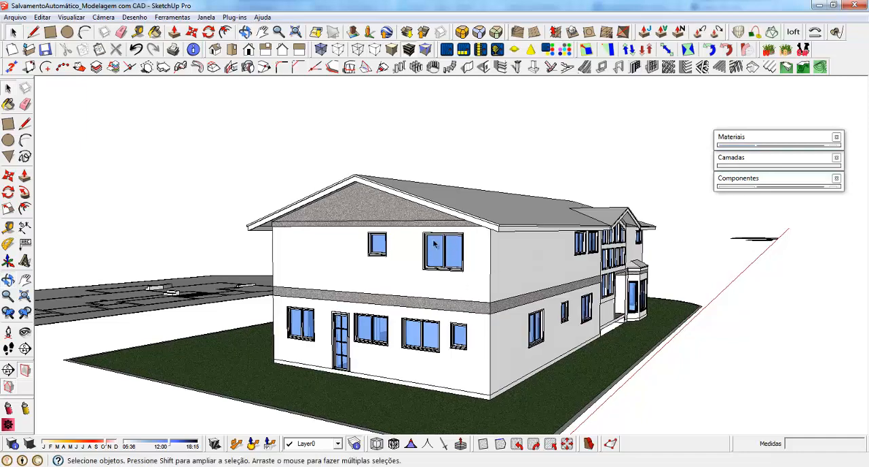
middle_click_drag(560, 255, 407, 249)
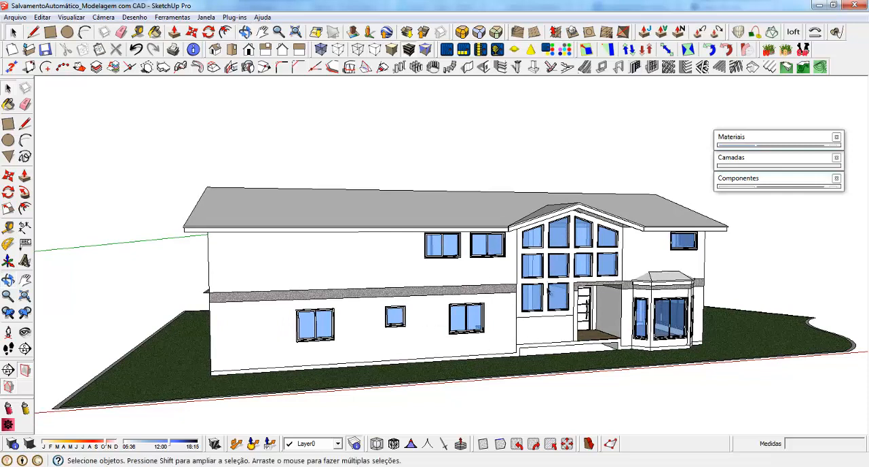